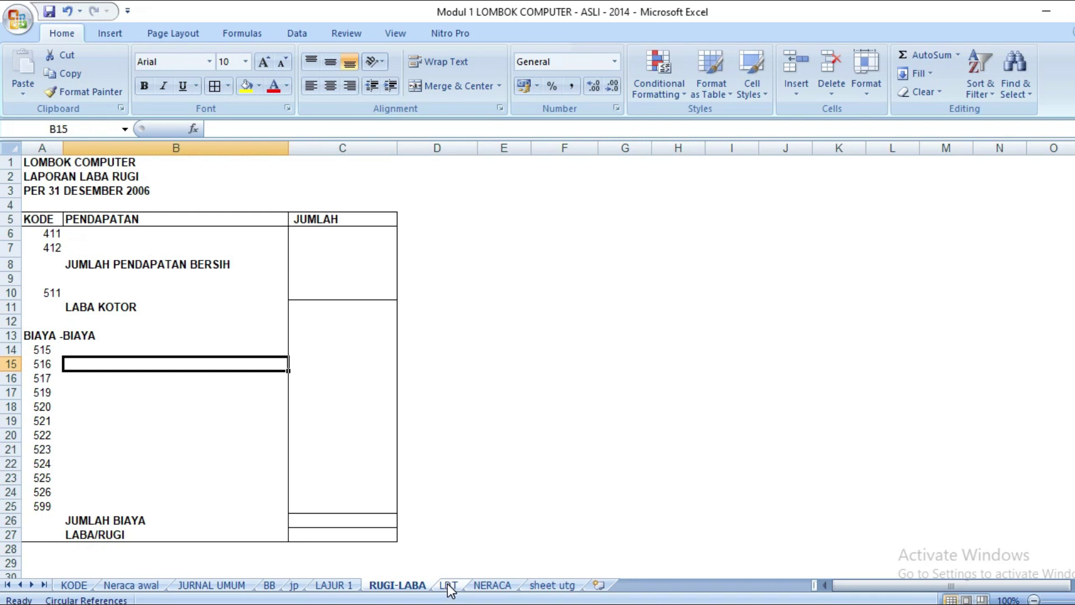
- Look through the LDT, NERACA and sheet utg worksheets and return to the RUGI-LABA sheet
{"action": "left_click", "coordinate": [492, 585]}
{"action": "left_click", "coordinate": [400, 586]}
{"action": "left_click", "coordinate": [450, 586]}
{"action": "left_click", "coordinate": [489, 586]}
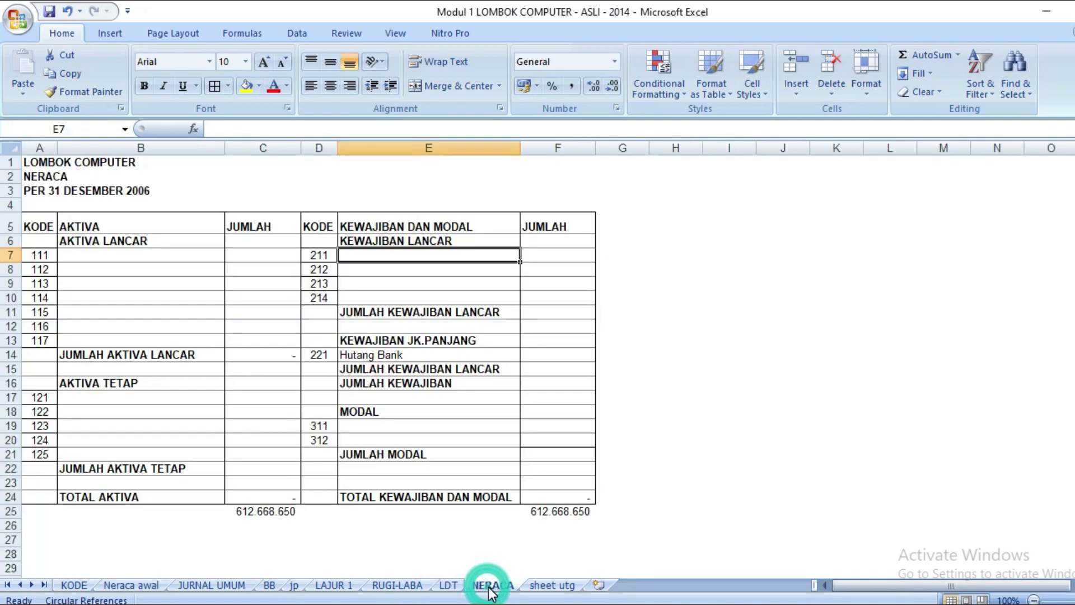
{"action": "left_click", "coordinate": [554, 586]}
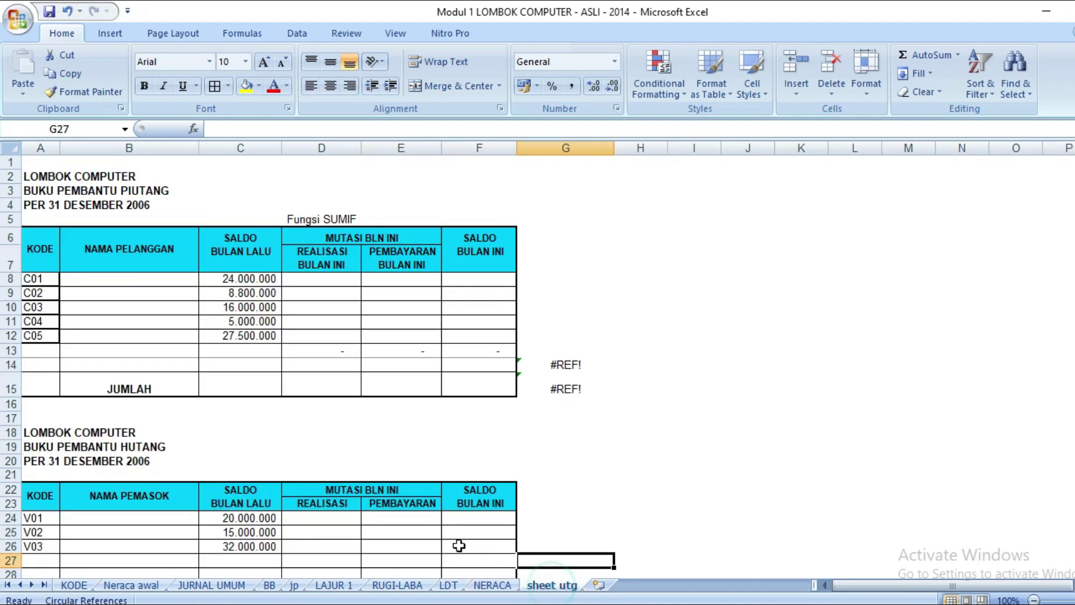
{"action": "left_click", "coordinate": [397, 585]}
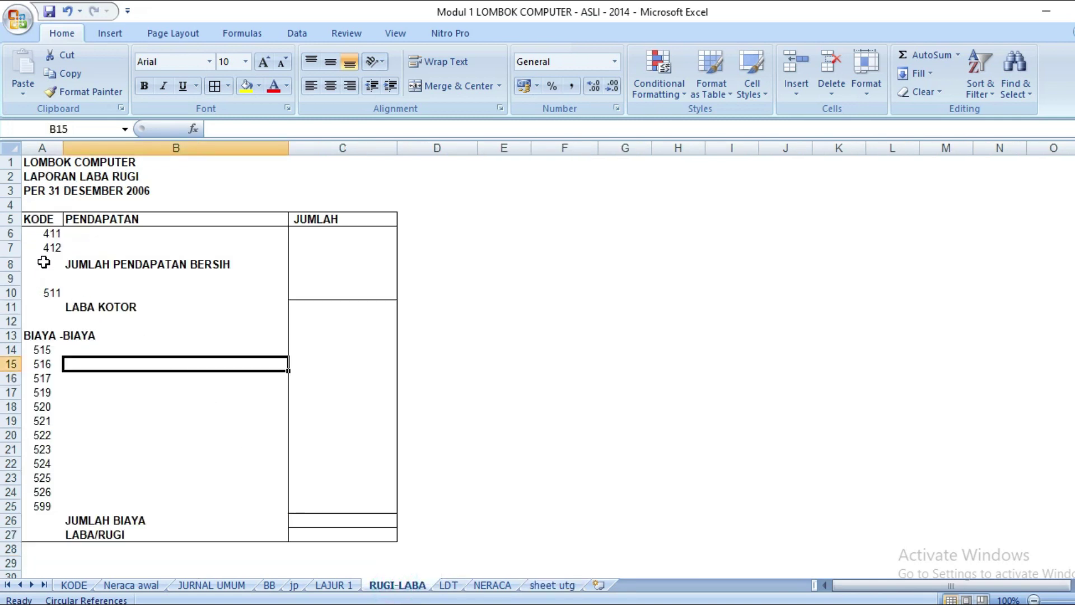
- Examine the report title, the KODE heading and the income and expense account codes on the RUGI-LABA sheet
{"action": "left_click", "coordinate": [52, 217]}
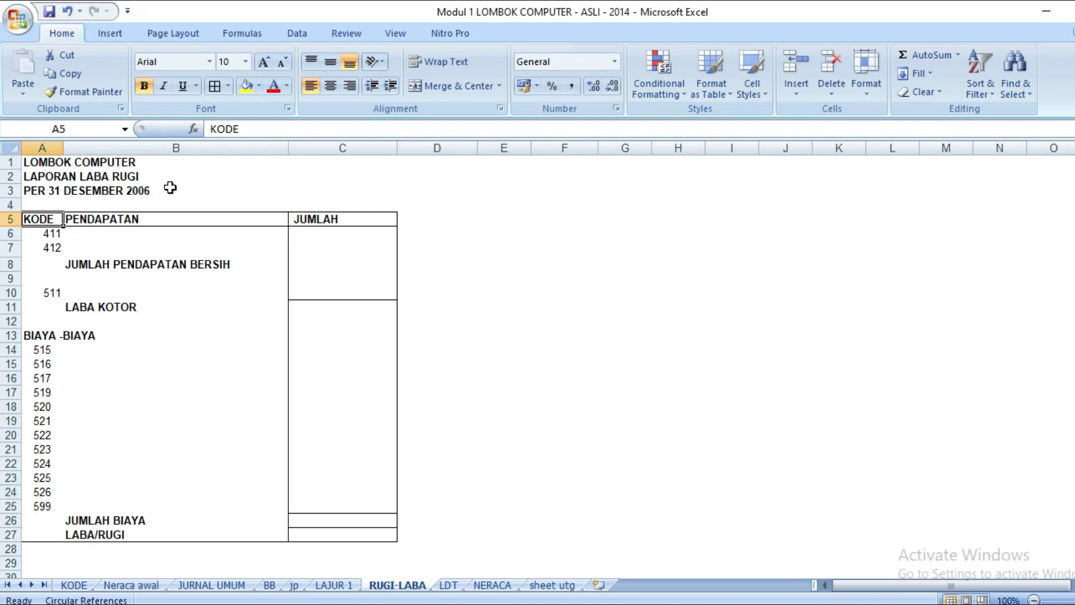
{"action": "left_click_drag", "start_coordinate": [31, 162], "coordinate": [160, 194]}
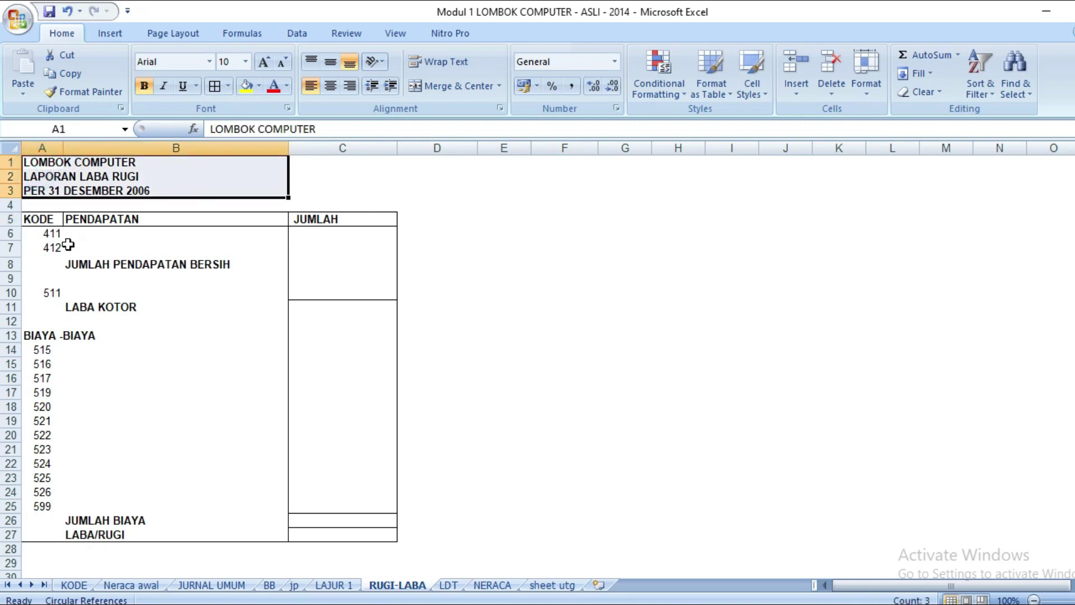
{"action": "left_click", "coordinate": [52, 220]}
{"action": "left_click", "coordinate": [48, 230]}
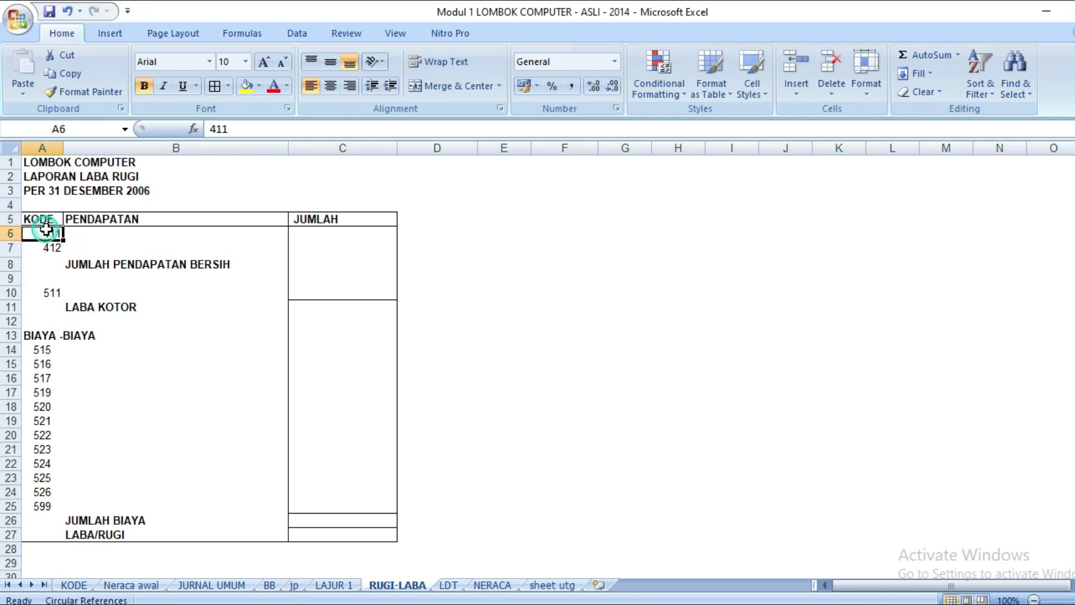
{"action": "left_click", "coordinate": [170, 233]}
{"action": "left_click", "coordinate": [49, 232]}
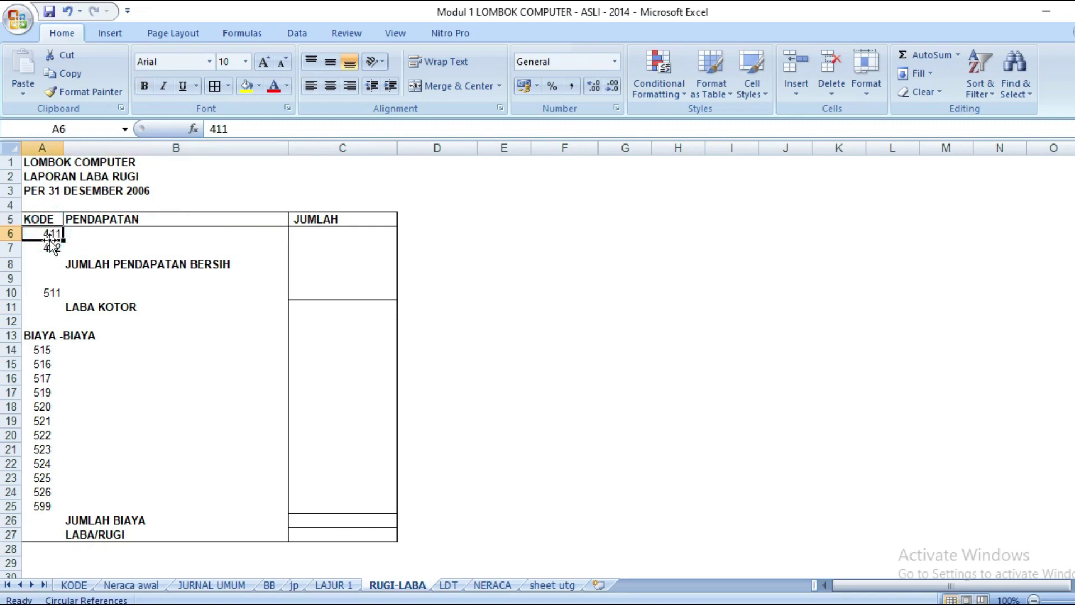
{"action": "left_click", "coordinate": [28, 351]}
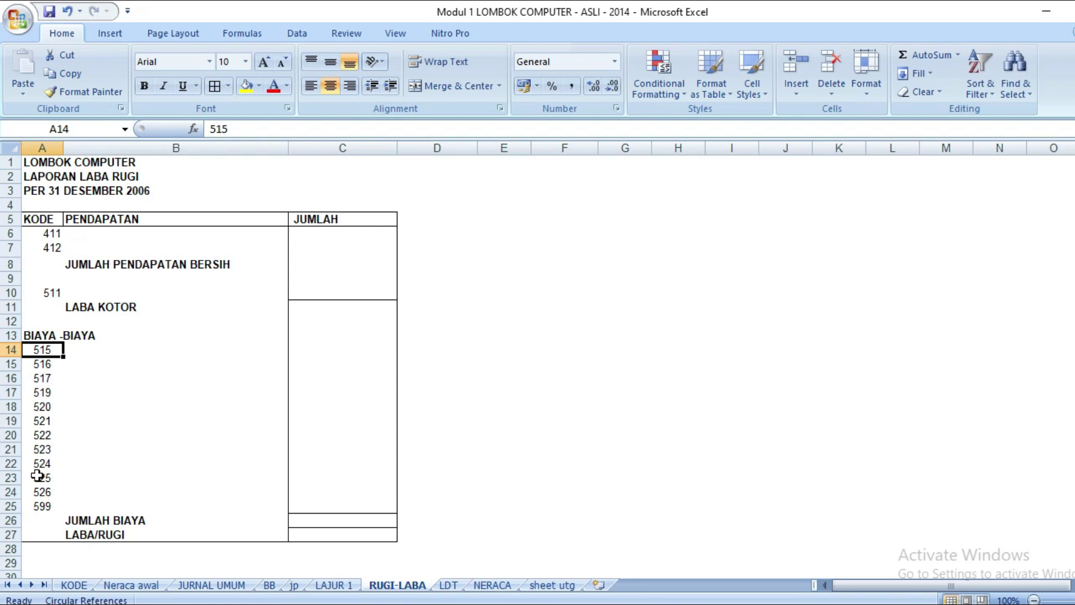
{"action": "left_click", "coordinate": [50, 364]}
{"action": "left_click", "coordinate": [48, 379]}
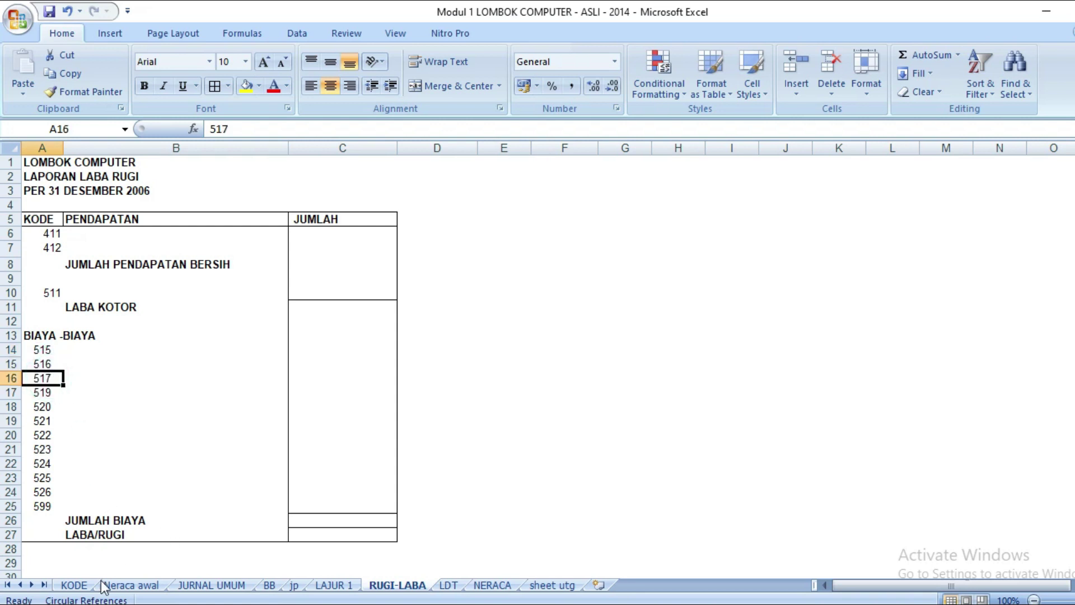
- Locate and select the expense account codes 515 to 599 in A30:A41 of the LAJUR 1 sheet
{"action": "left_click", "coordinate": [334, 585]}
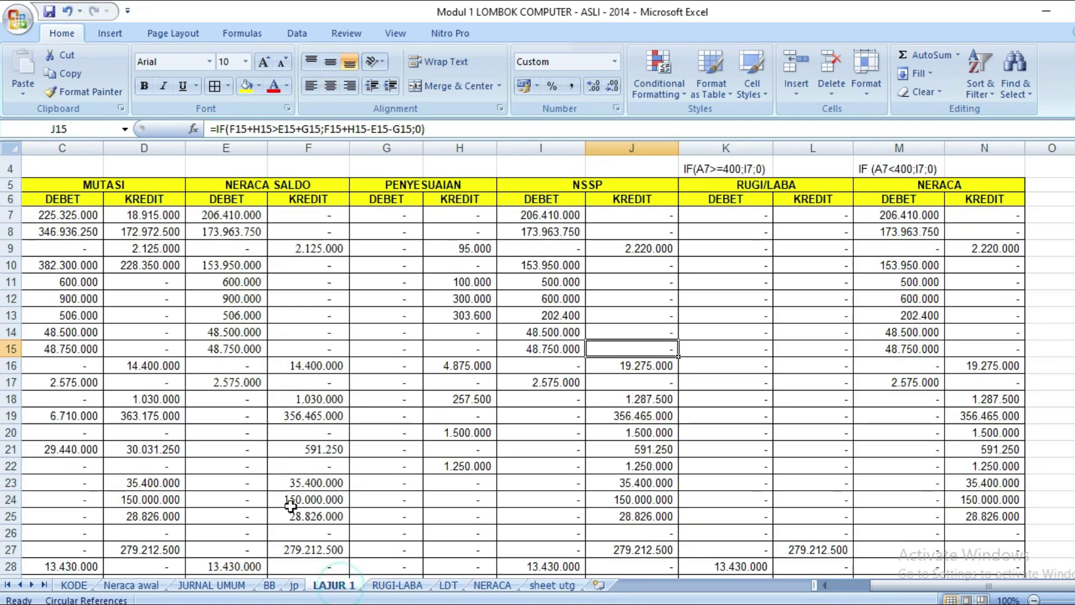
{"action": "left_click_drag", "start_coordinate": [923, 587], "coordinate": [885, 587]}
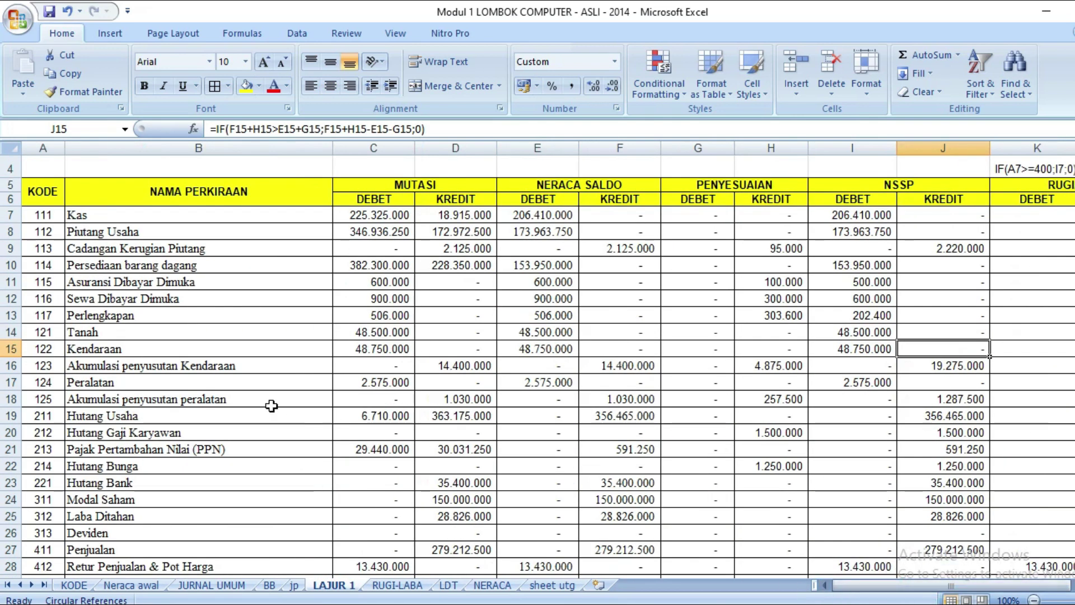
{"action": "scroll", "coordinate": [272, 405], "scroll_direction": "down", "scroll_amount": 5}
{"action": "scroll", "coordinate": [272, 405], "scroll_direction": "down", "scroll_amount": 2}
{"action": "scroll", "coordinate": [272, 405], "scroll_direction": "up", "scroll_amount": 1}
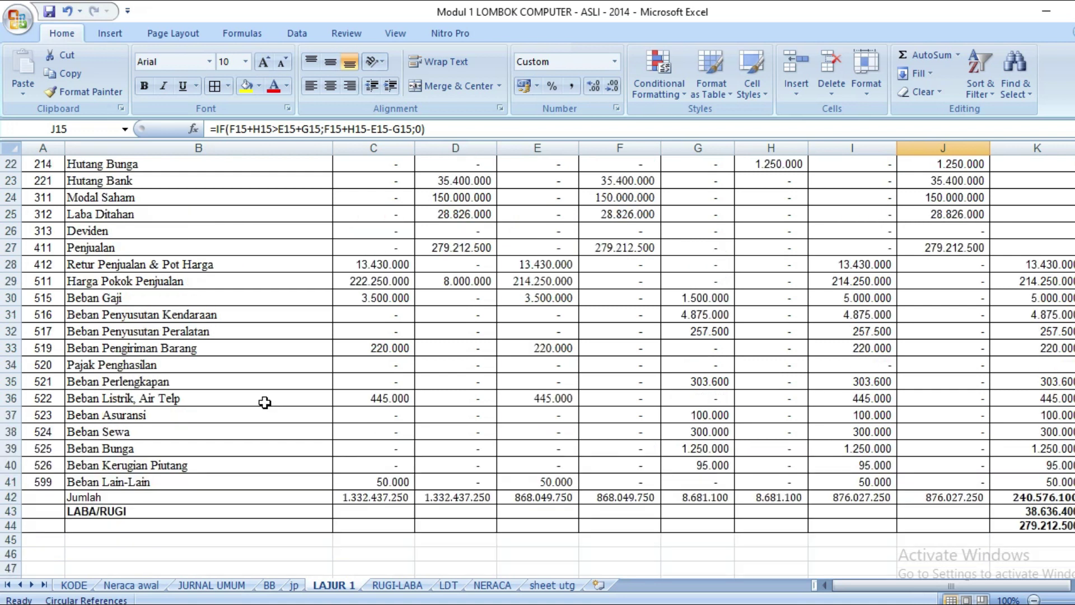
{"action": "left_click_drag", "start_coordinate": [47, 293], "coordinate": [43, 483]}
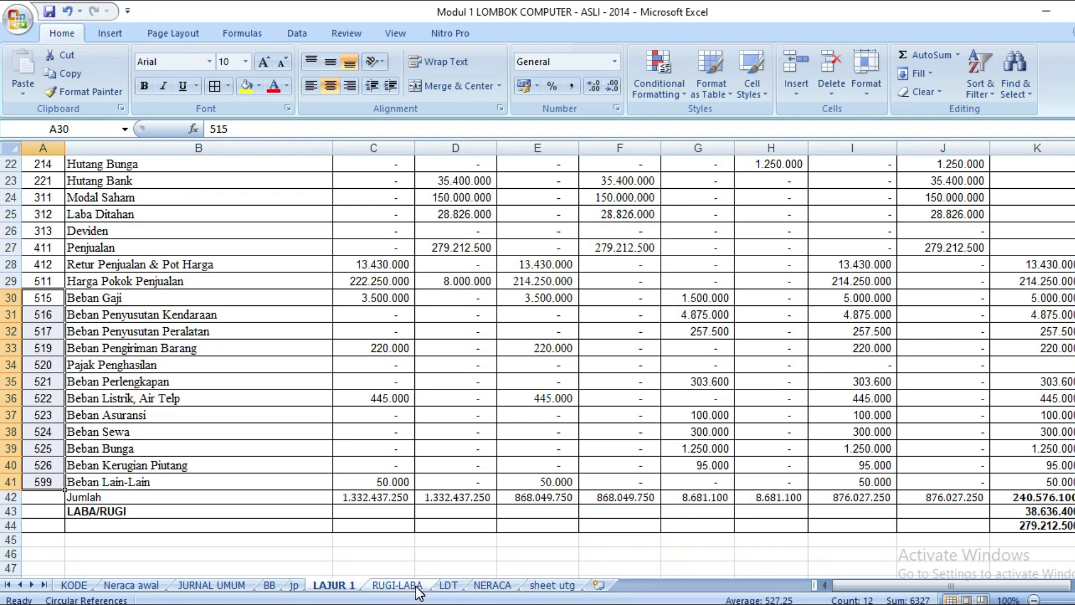
- Clear the expense account codes from A14:A25 on the RUGI-LABA sheet
{"action": "left_click", "coordinate": [399, 586]}
{"action": "left_click_drag", "start_coordinate": [42, 349], "coordinate": [48, 490]}
{"action": "key", "text": "Delete"}
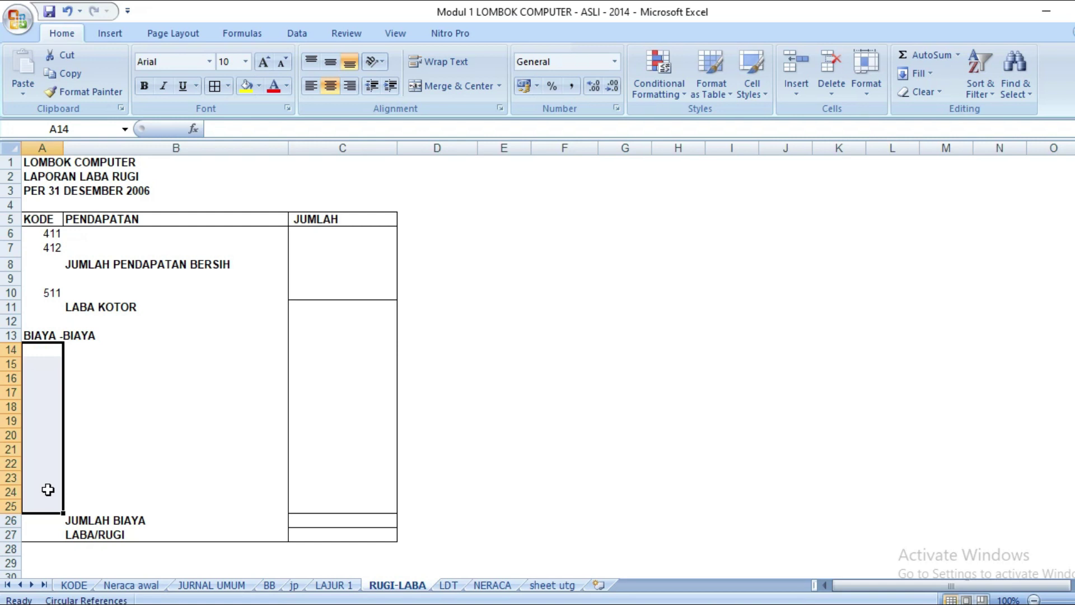
- Copy the expense codes 515 to 599 from LAJUR 1 and paste them into RUGI-LABA starting at A14
{"action": "left_click", "coordinate": [334, 585]}
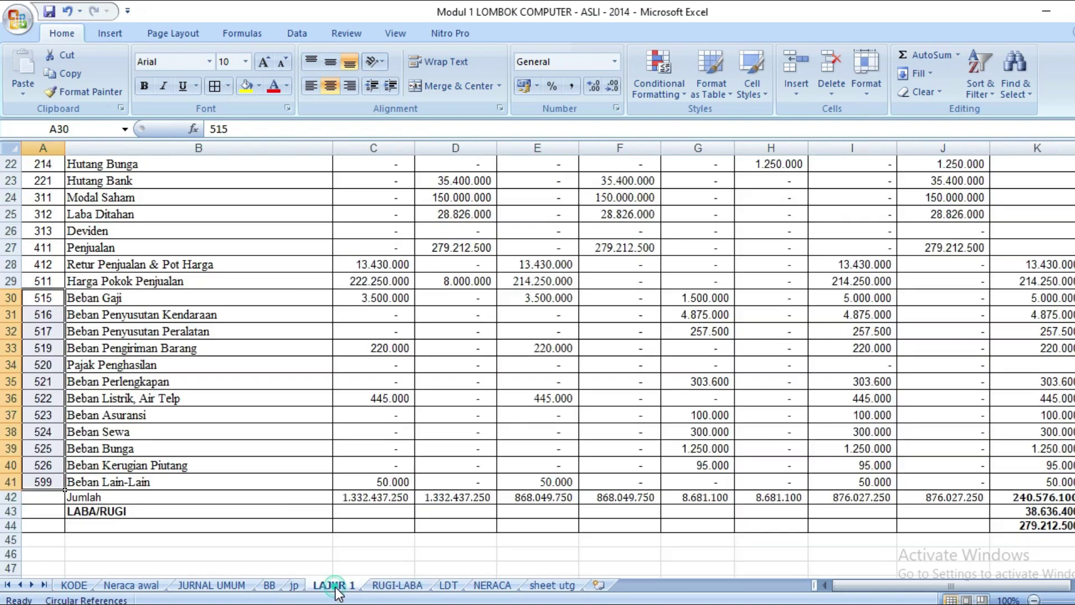
{"action": "left_click", "coordinate": [69, 75]}
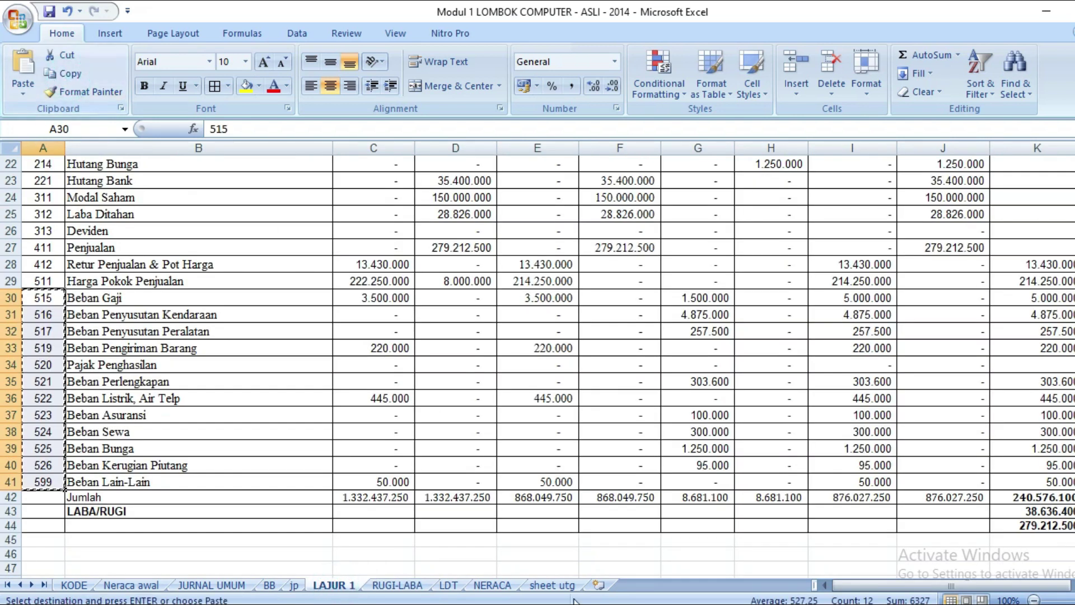
{"action": "left_click", "coordinate": [392, 585]}
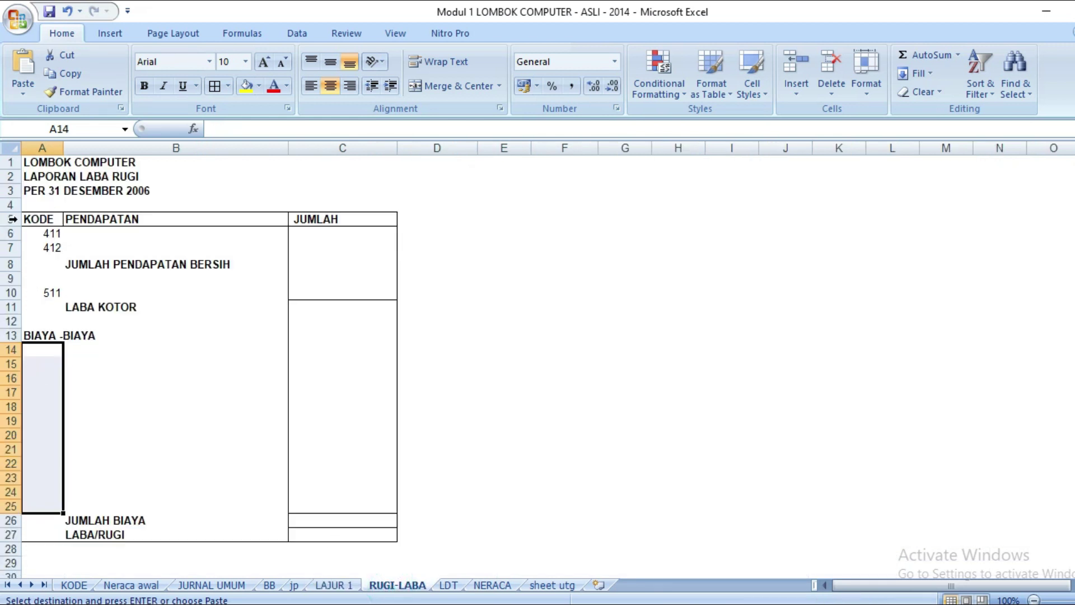
{"action": "left_click", "coordinate": [23, 67]}
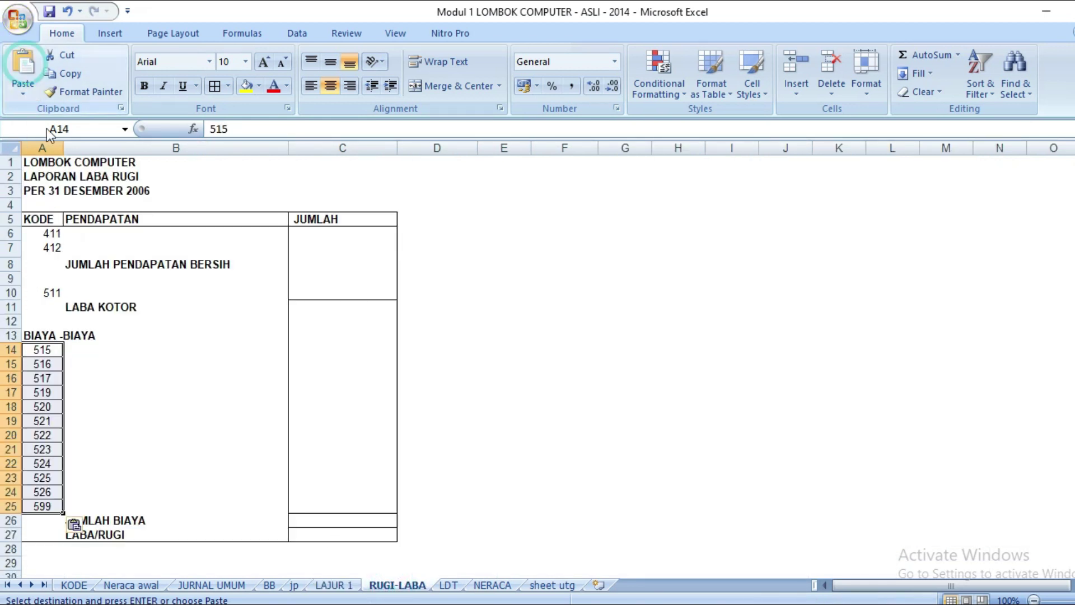
- Undo the pasting and the earlier clearing of the expense codes on RUGI-LABA
{"action": "key", "text": "ctrl+z"}
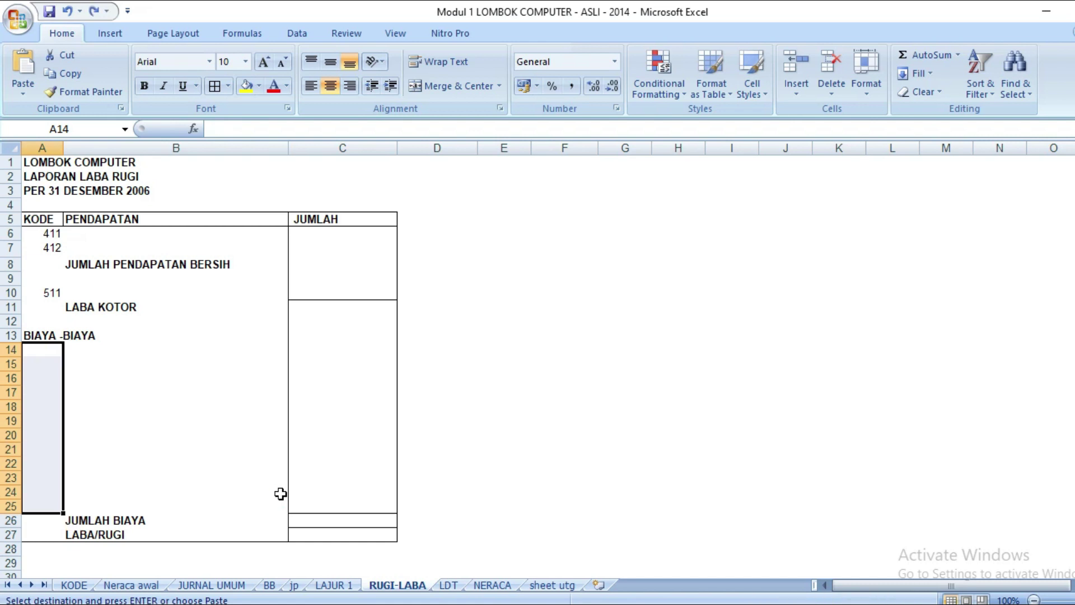
{"action": "key", "text": "ctrl+y"}
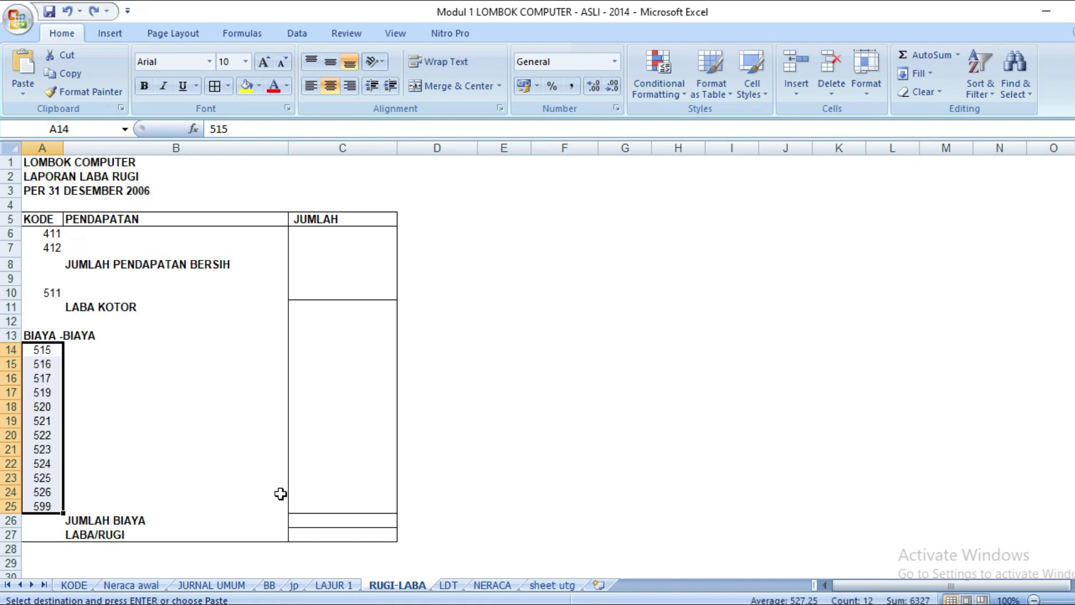
{"action": "left_click", "coordinate": [280, 461]}
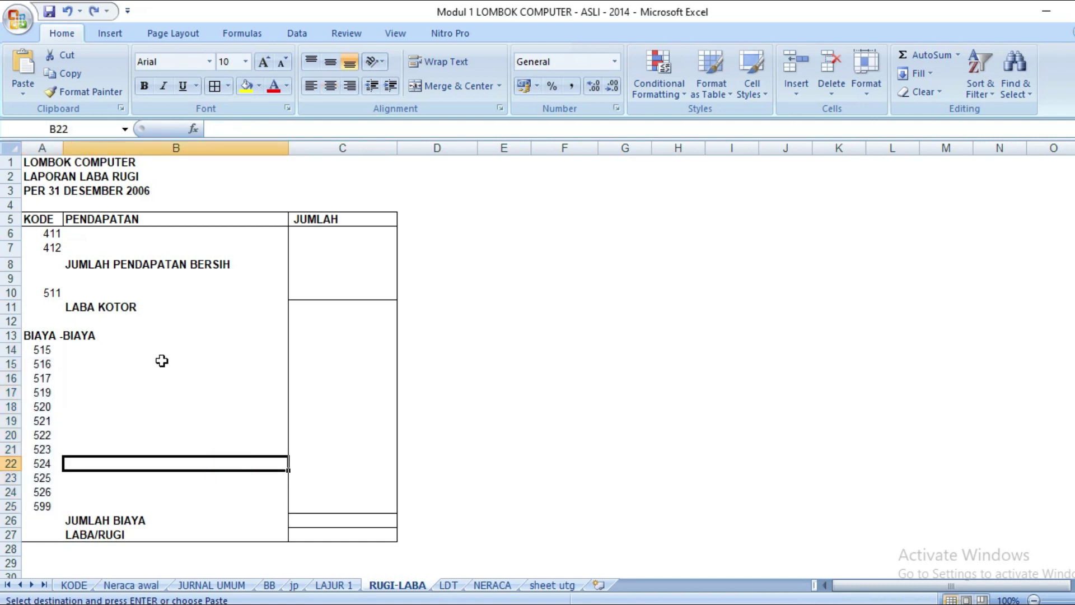
{"action": "left_click_drag", "start_coordinate": [172, 346], "coordinate": [173, 339]}
{"action": "left_click", "coordinate": [123, 365]}
{"action": "left_click", "coordinate": [125, 351]}
{"action": "left_click", "coordinate": [134, 291]}
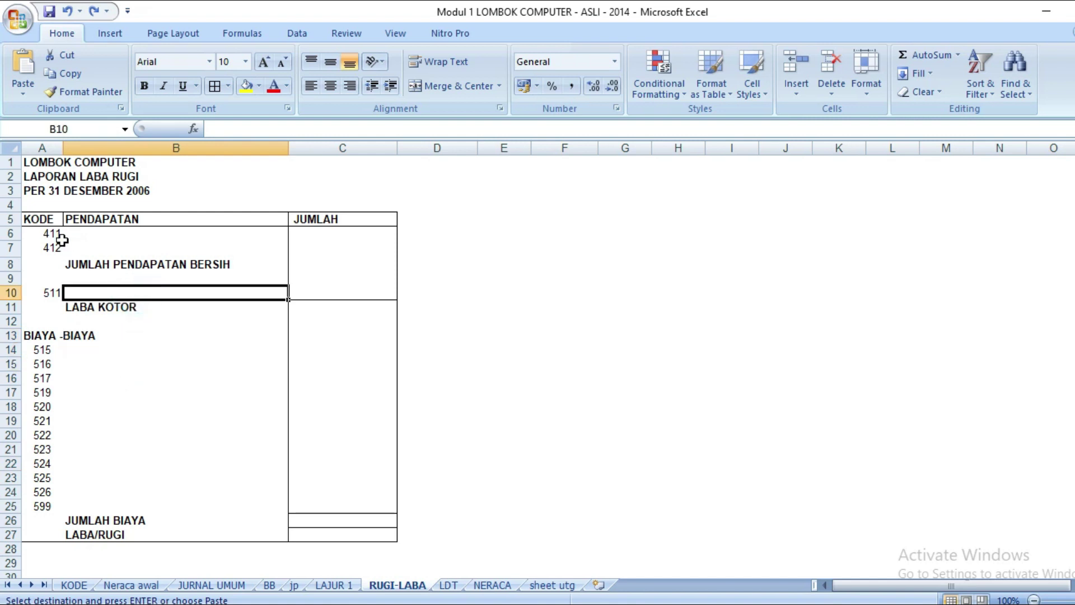
- Centre-align the account codes 411, 412 and 511 in A6:A11
{"action": "left_click_drag", "start_coordinate": [50, 233], "coordinate": [55, 309]}
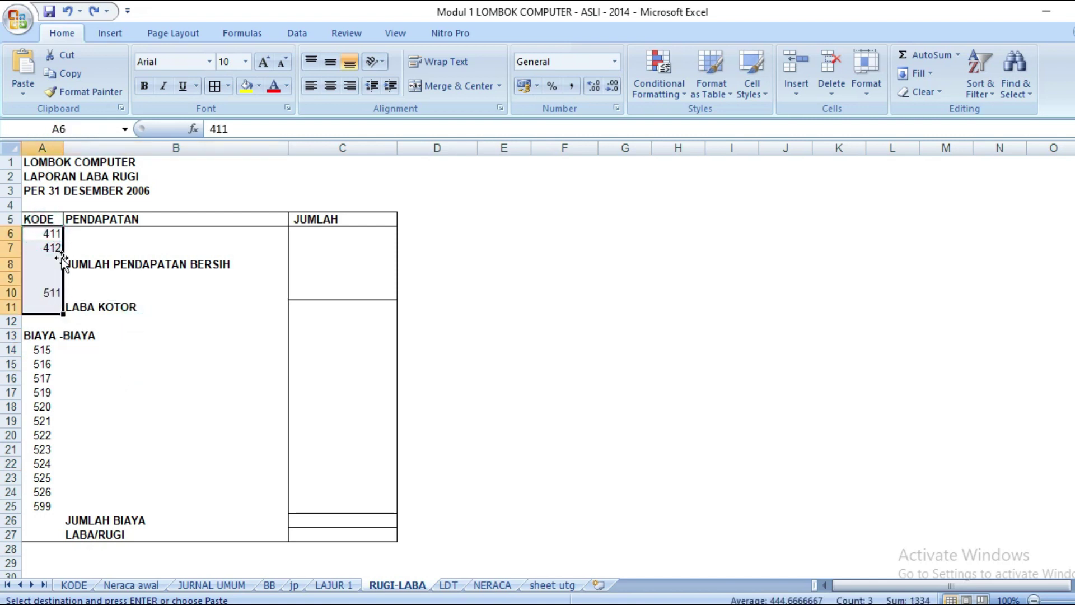
{"action": "left_click", "coordinate": [311, 87]}
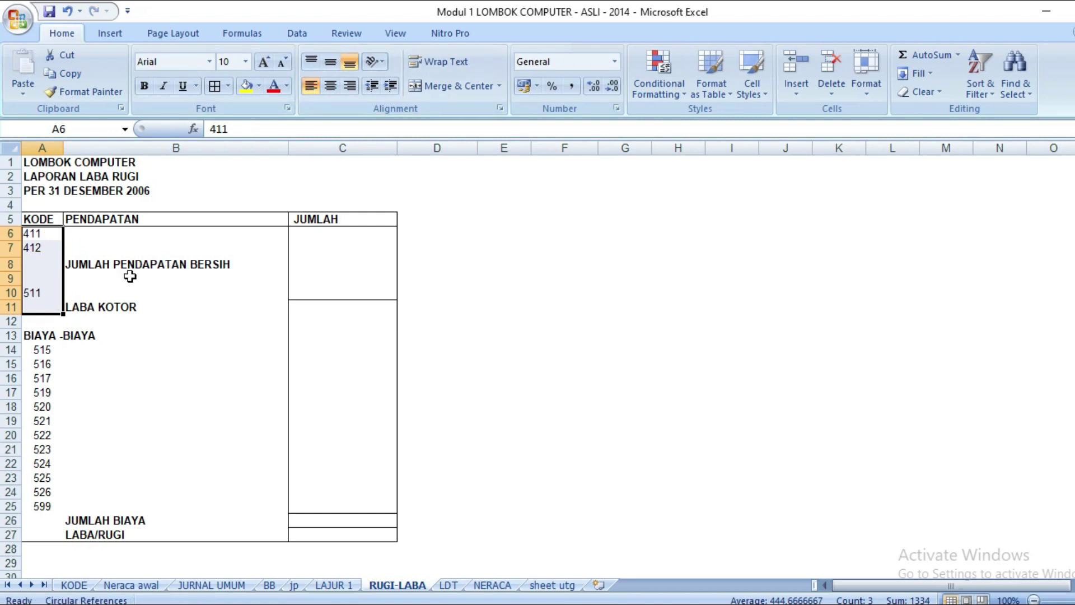
{"action": "left_click", "coordinate": [328, 86]}
{"action": "left_click", "coordinate": [174, 374]}
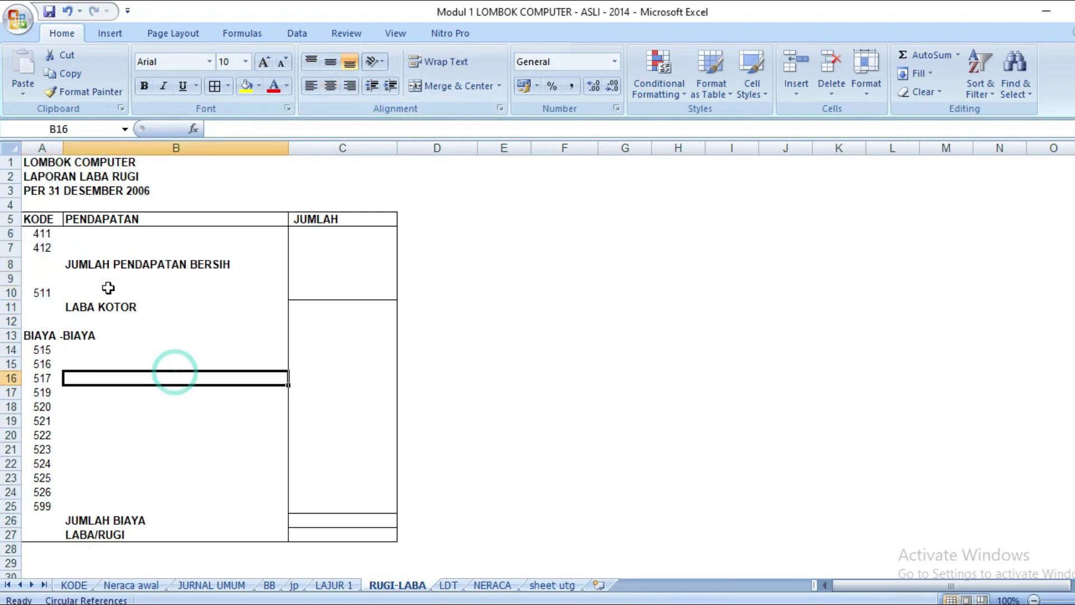
- Review the account-name cells beside the income and expense codes on RUGI-LABA and check the LAJUR 1 sheet
{"action": "left_click", "coordinate": [135, 231]}
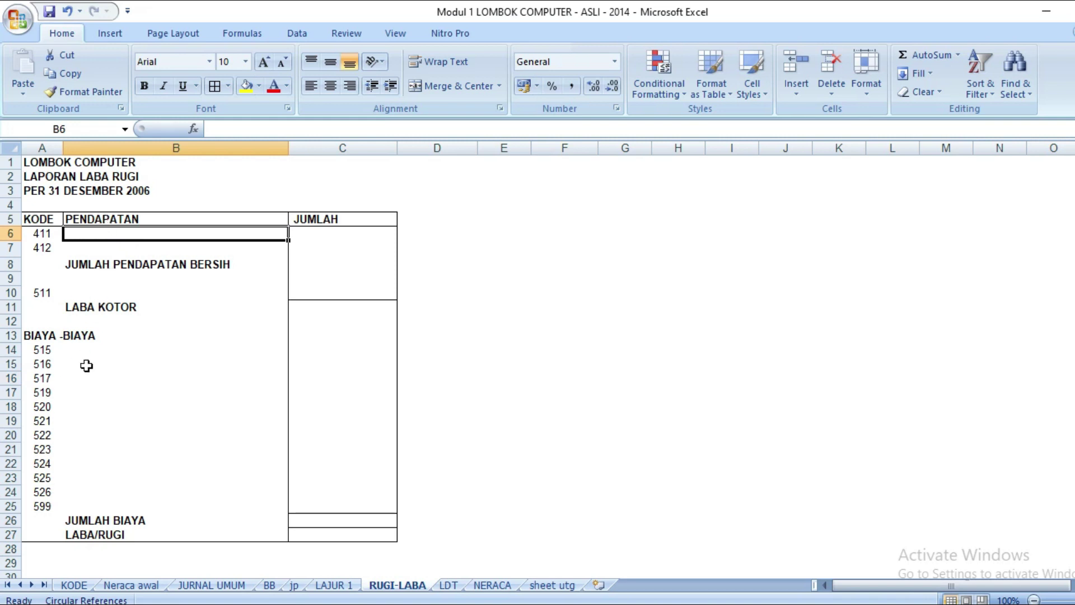
{"action": "left_click_drag", "start_coordinate": [84, 351], "coordinate": [97, 507]}
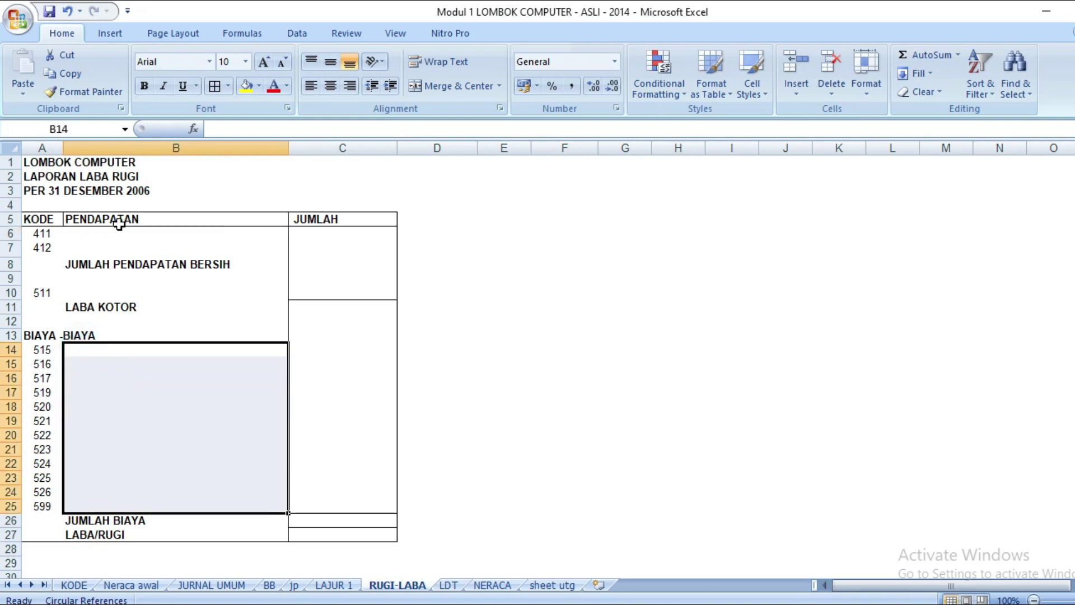
{"action": "left_click", "coordinate": [117, 244]}
{"action": "left_click", "coordinate": [115, 235]}
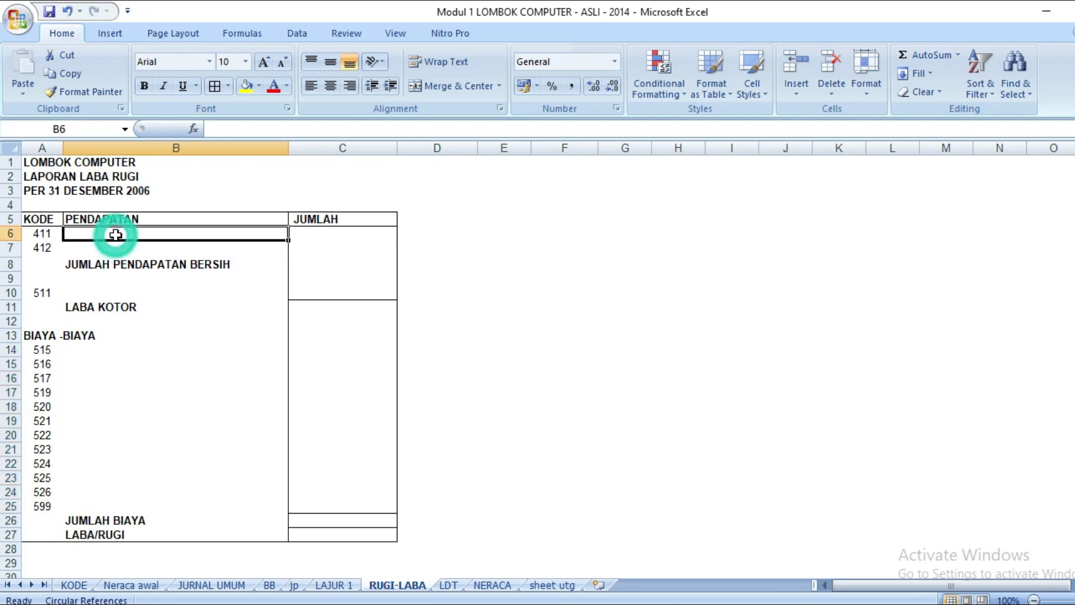
{"action": "left_click", "coordinate": [336, 584]}
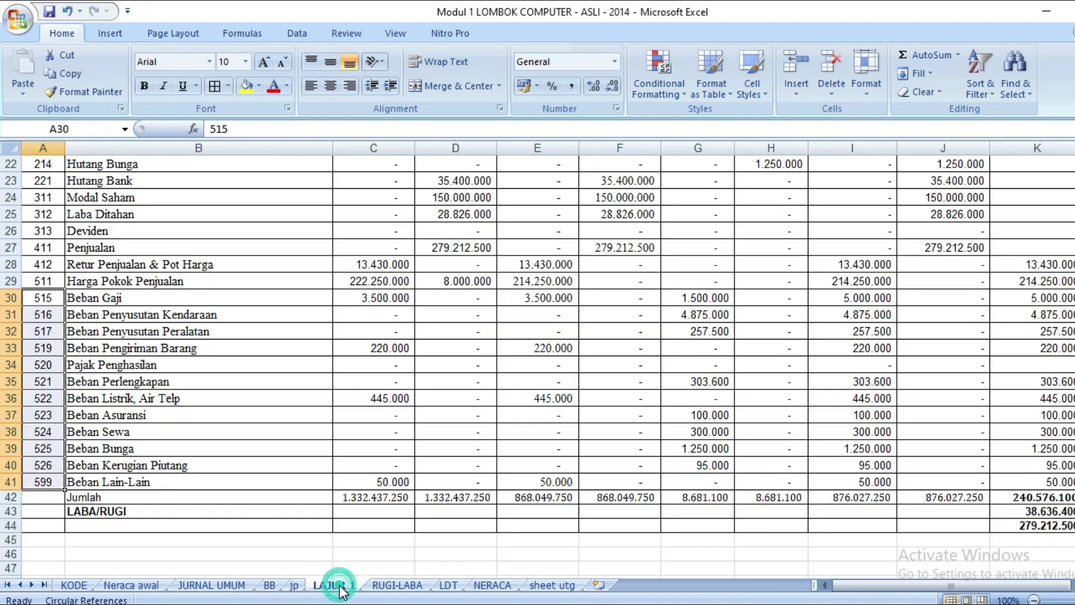
{"action": "left_click", "coordinate": [397, 586]}
- Select the whole chart of accounts table, A4:B39, including its headings, on the KODE sheet
{"action": "left_click", "coordinate": [74, 585]}
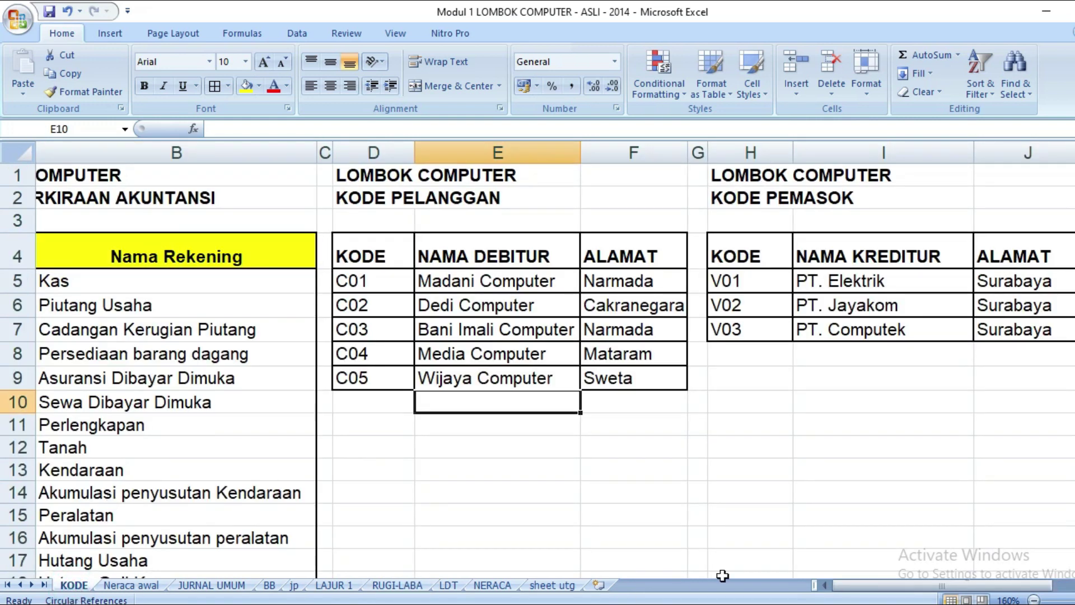
{"action": "left_click_drag", "start_coordinate": [857, 583], "coordinate": [848, 584]}
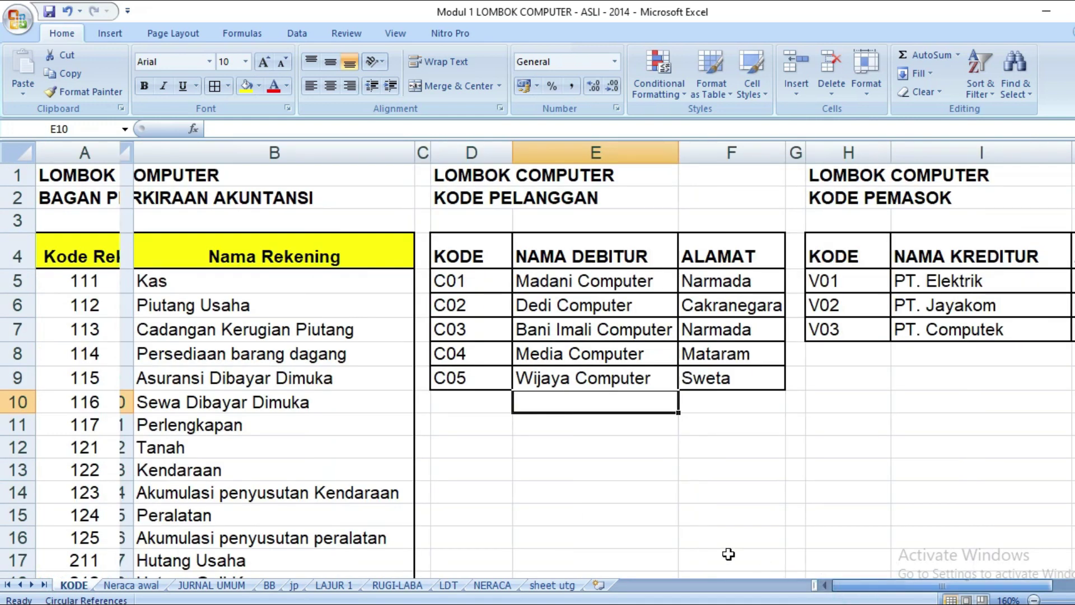
{"action": "left_click", "coordinate": [276, 435]}
{"action": "left_click_drag", "start_coordinate": [136, 146], "coordinate": [131, 148]}
{"action": "left_click", "coordinate": [78, 258]}
{"action": "left_click_drag", "start_coordinate": [78, 258], "coordinate": [322, 535]}
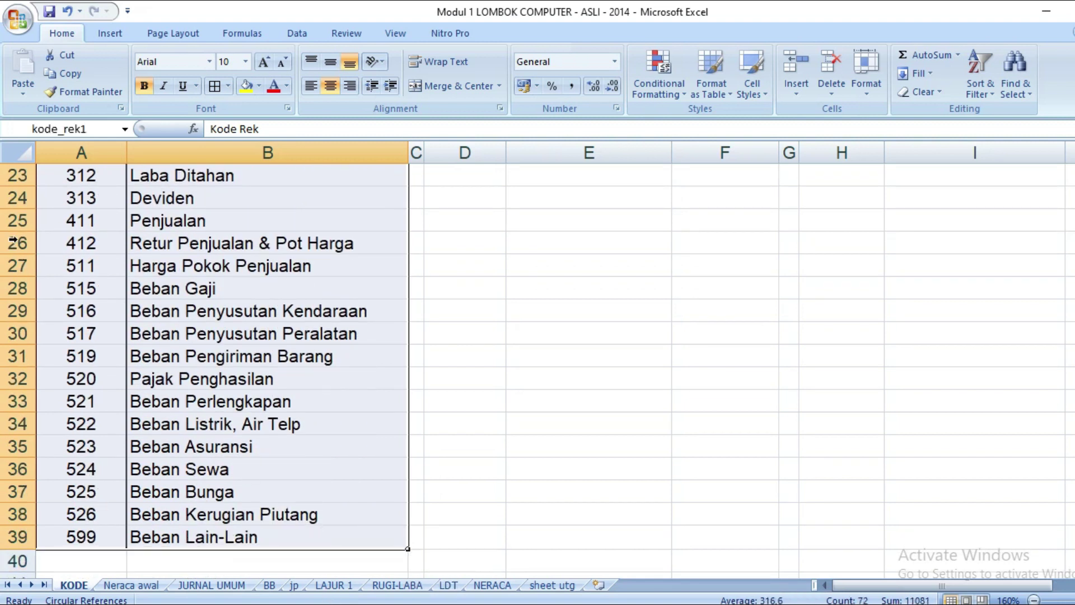
{"action": "left_click", "coordinate": [102, 32]}
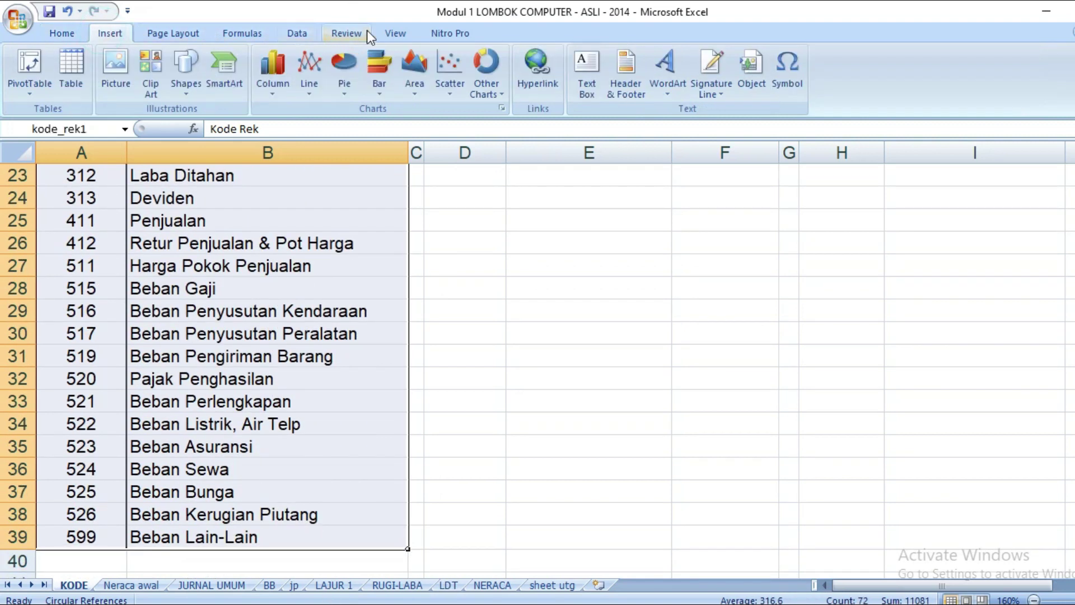
{"action": "left_click", "coordinate": [168, 32]}
{"action": "left_click", "coordinate": [297, 32]}
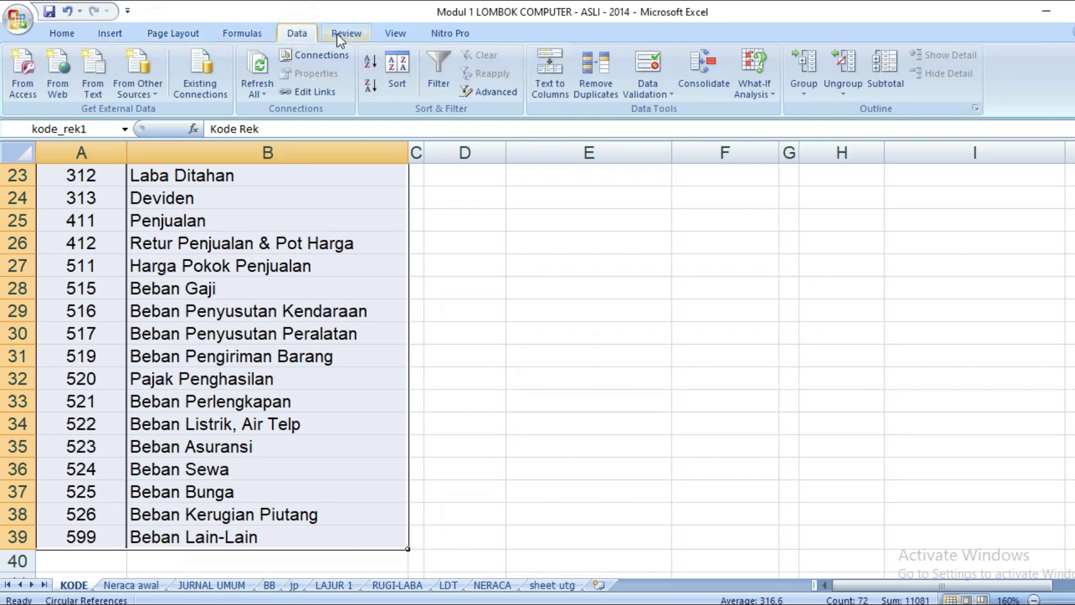
{"action": "left_click", "coordinate": [244, 35]}
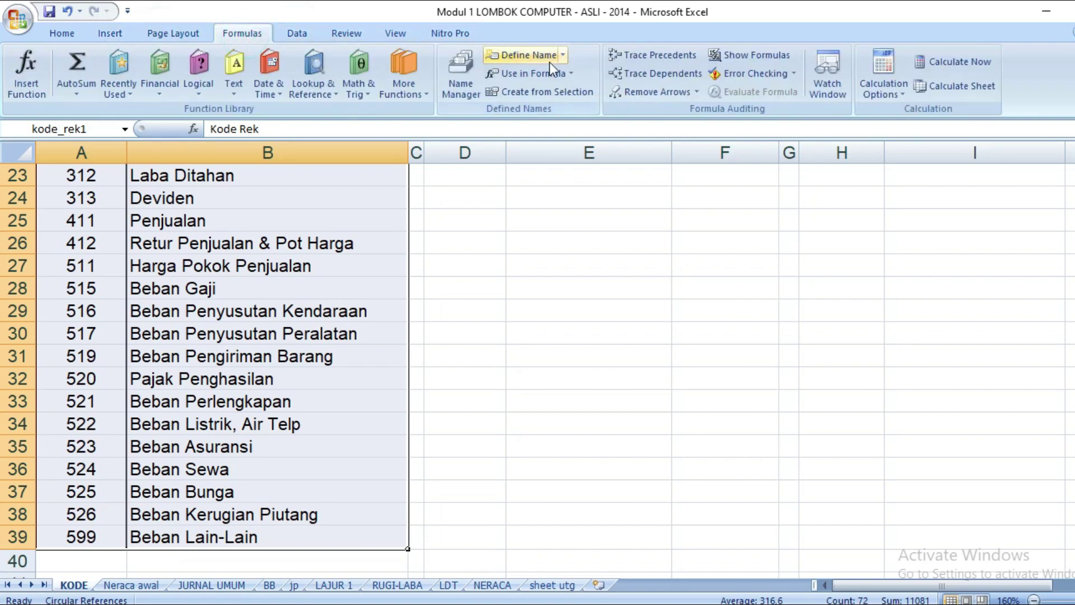
{"action": "left_click", "coordinate": [523, 54]}
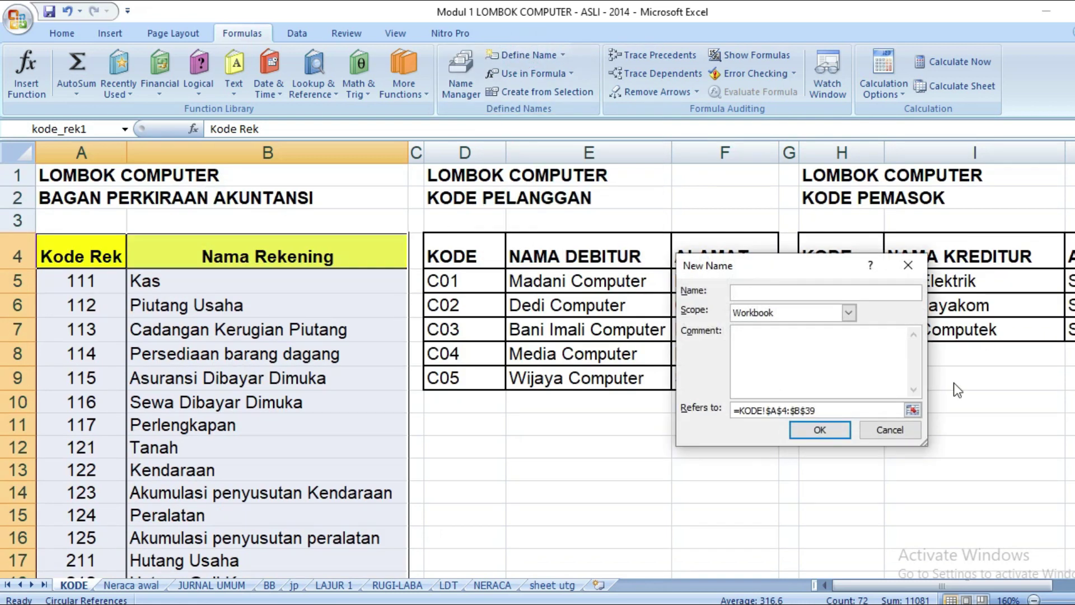
{"action": "left_click", "coordinate": [907, 433]}
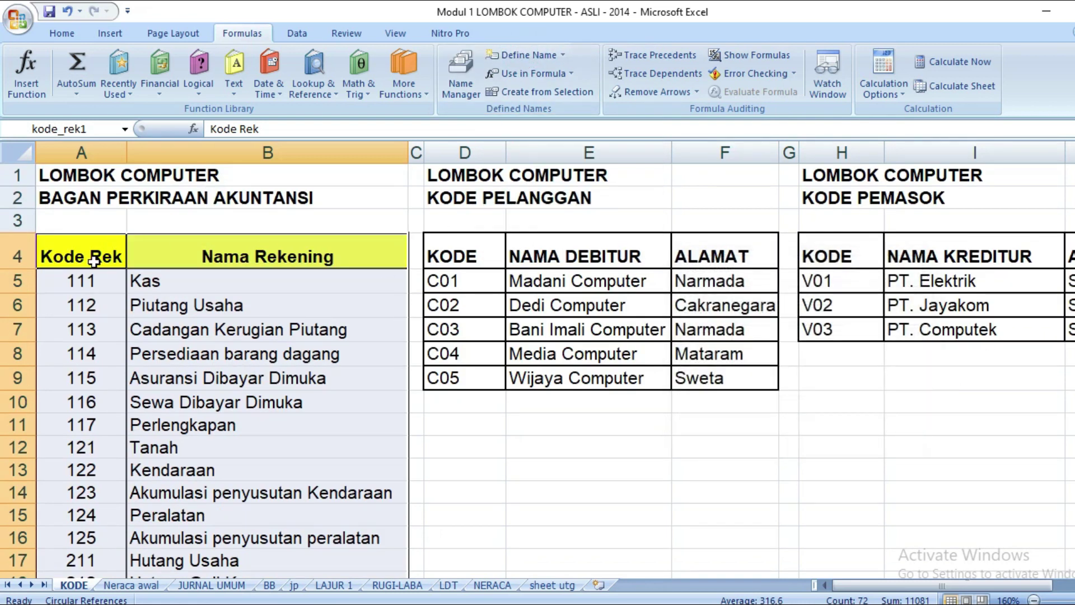
- Check the workbook's existing range names for one covering the chart of accounts on KODE
{"action": "left_click", "coordinate": [124, 128]}
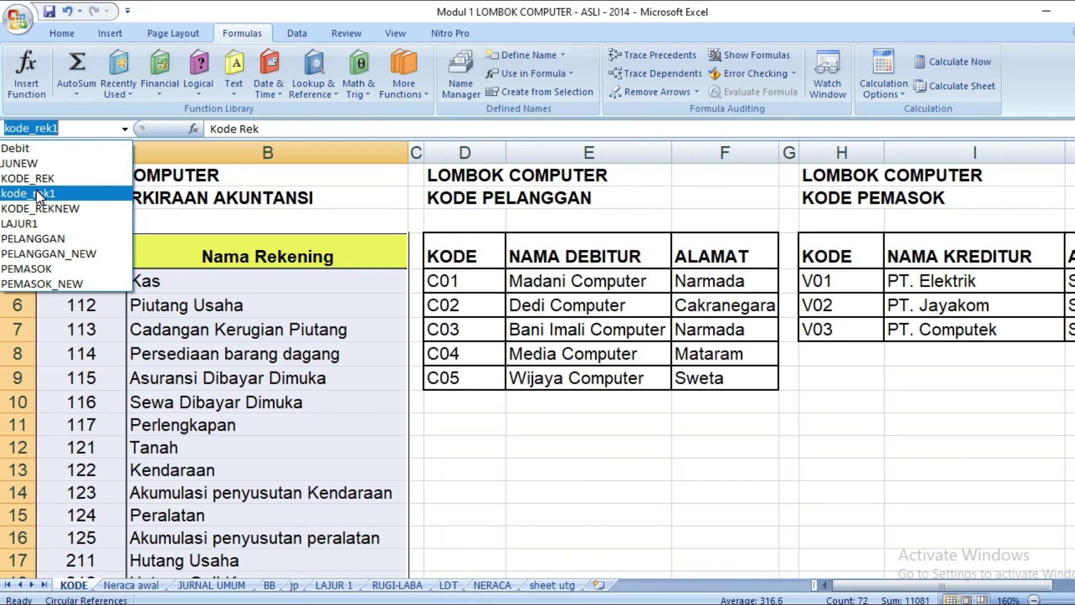
{"action": "key", "text": "Escape"}
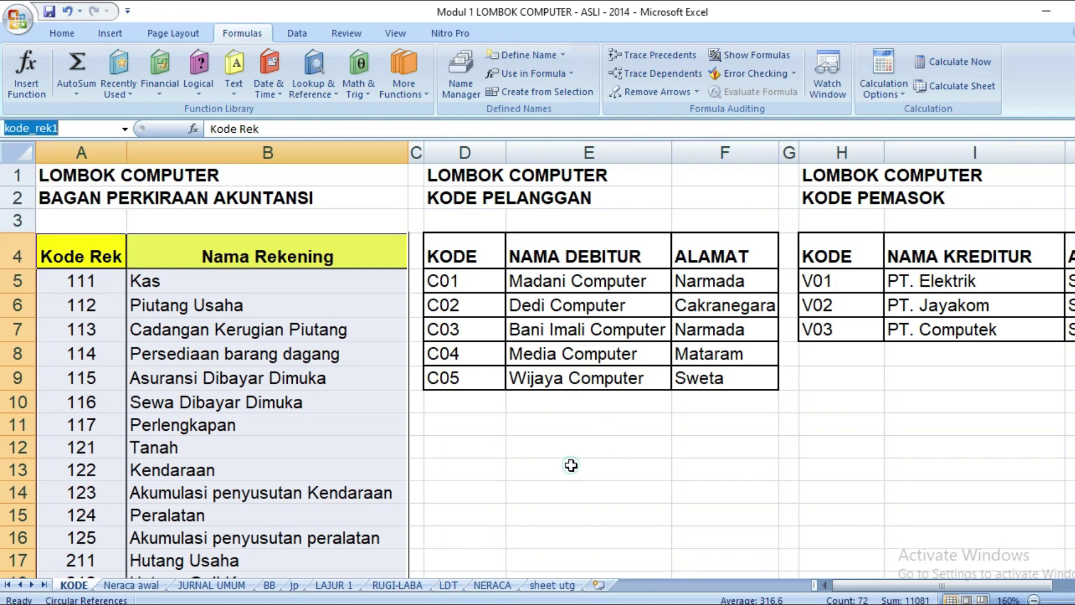
- Start a VLOOKUP function in B6 of RUGI-LABA with account code cell A6 as the lookup value
{"action": "left_click", "coordinate": [399, 586]}
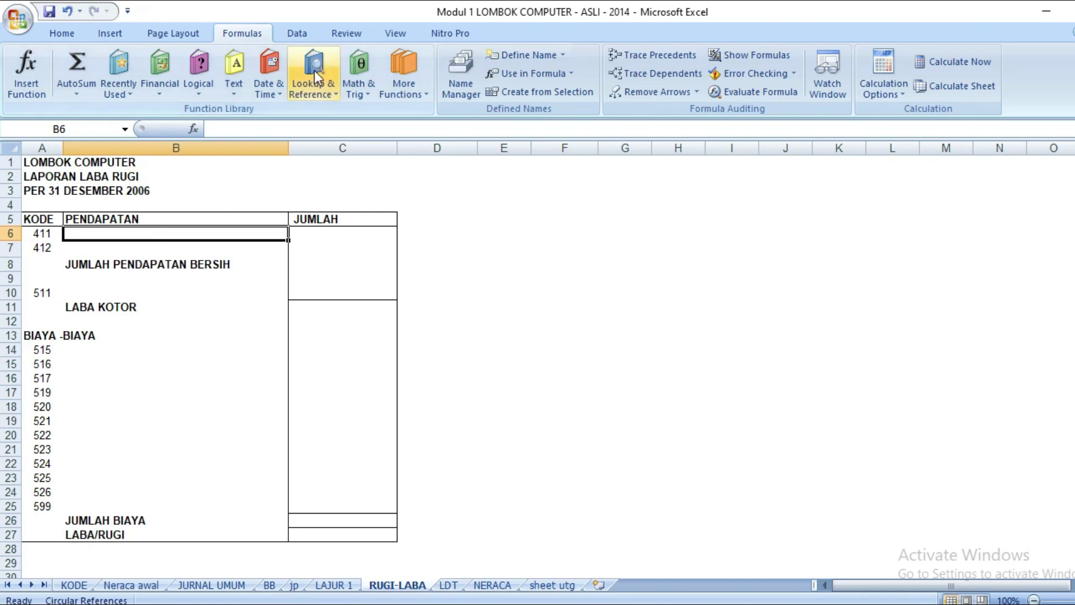
{"action": "left_click", "coordinate": [317, 88]}
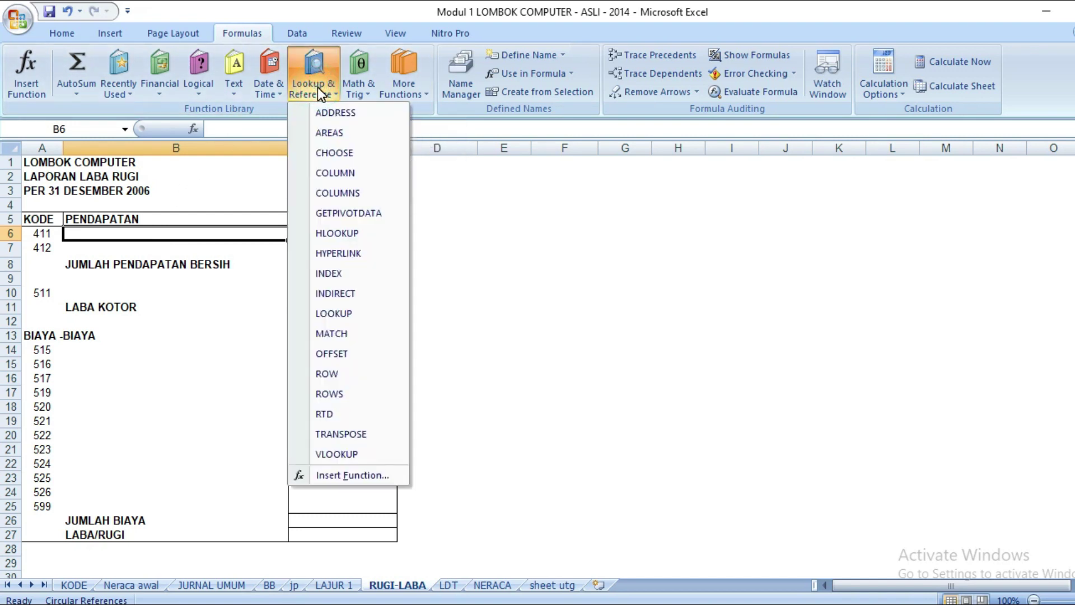
{"action": "left_click", "coordinate": [353, 453]}
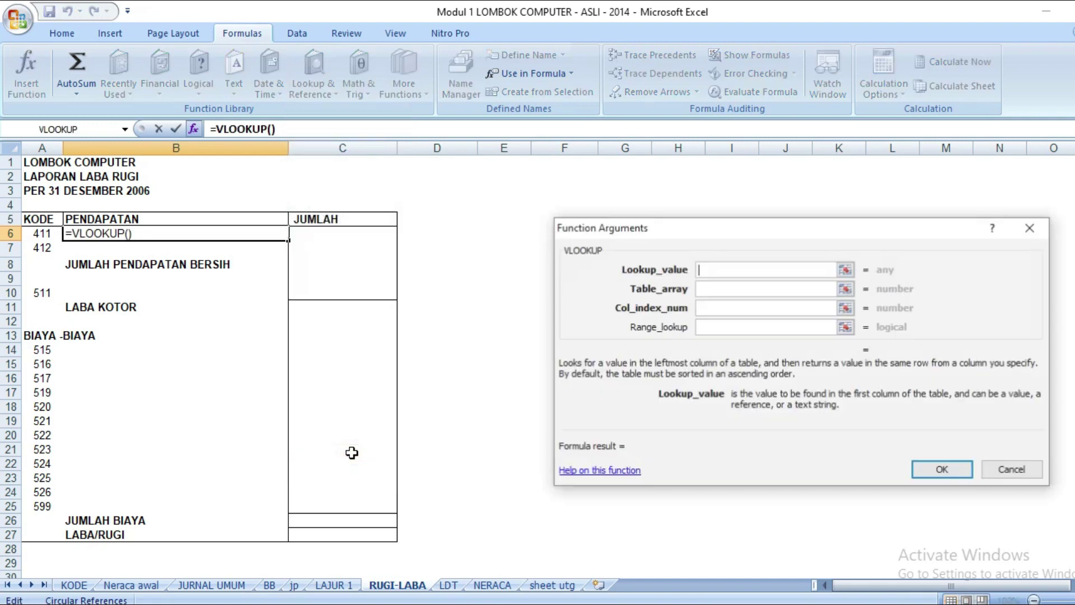
{"action": "left_click_drag", "start_coordinate": [791, 225], "coordinate": [434, 291]}
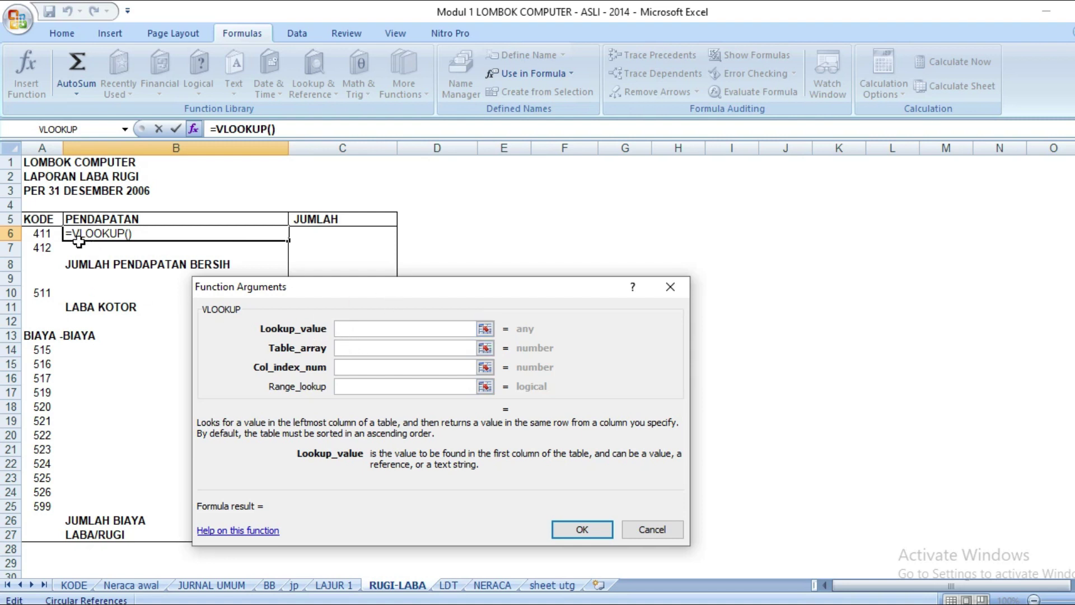
{"action": "left_click", "coordinate": [46, 233]}
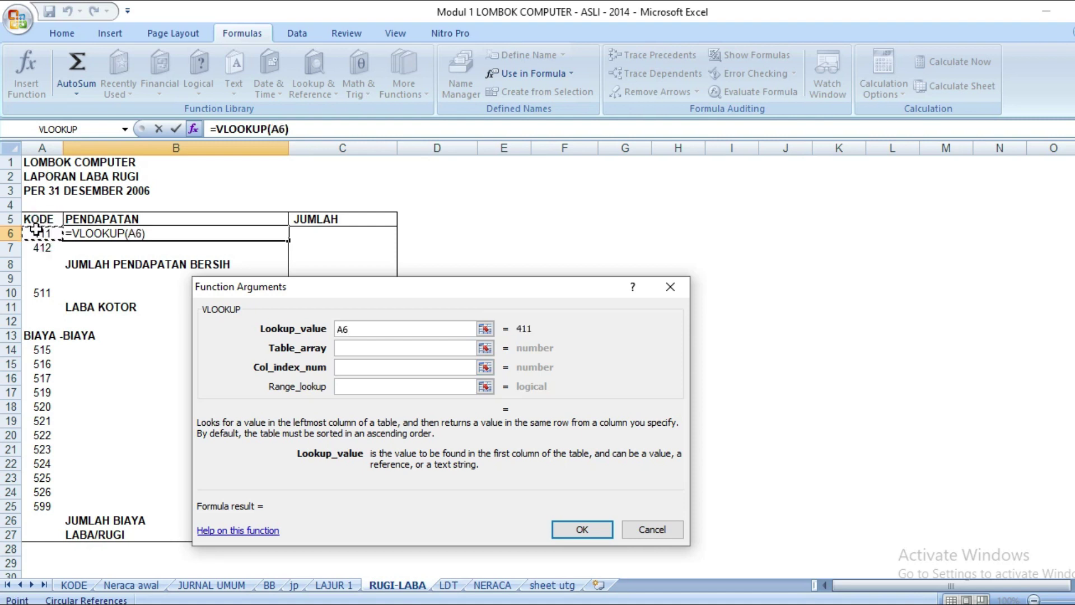
- Complete the B6 VLOOKUP with table array kode_rek, column index 2 and range lookup 0
{"action": "left_click", "coordinate": [384, 349]}
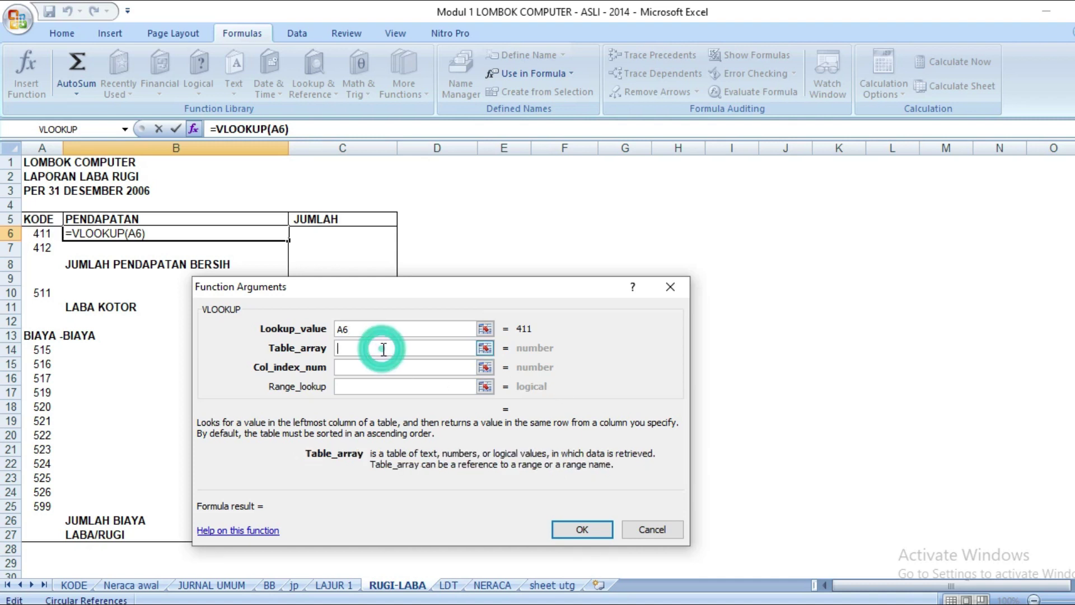
{"action": "type", "text": "kode"}
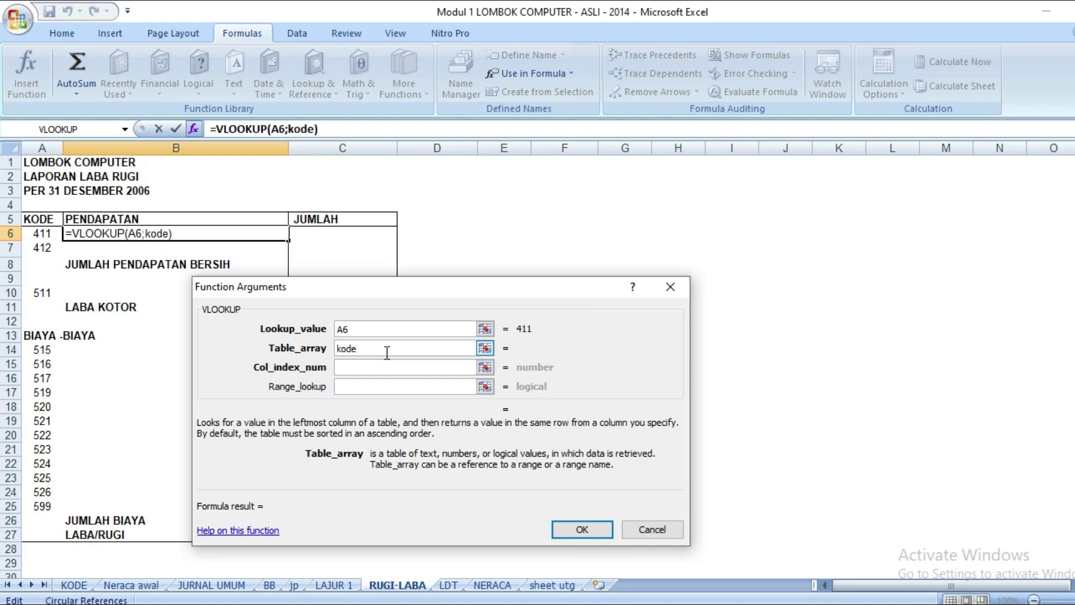
{"action": "type", "text": "_rek"}
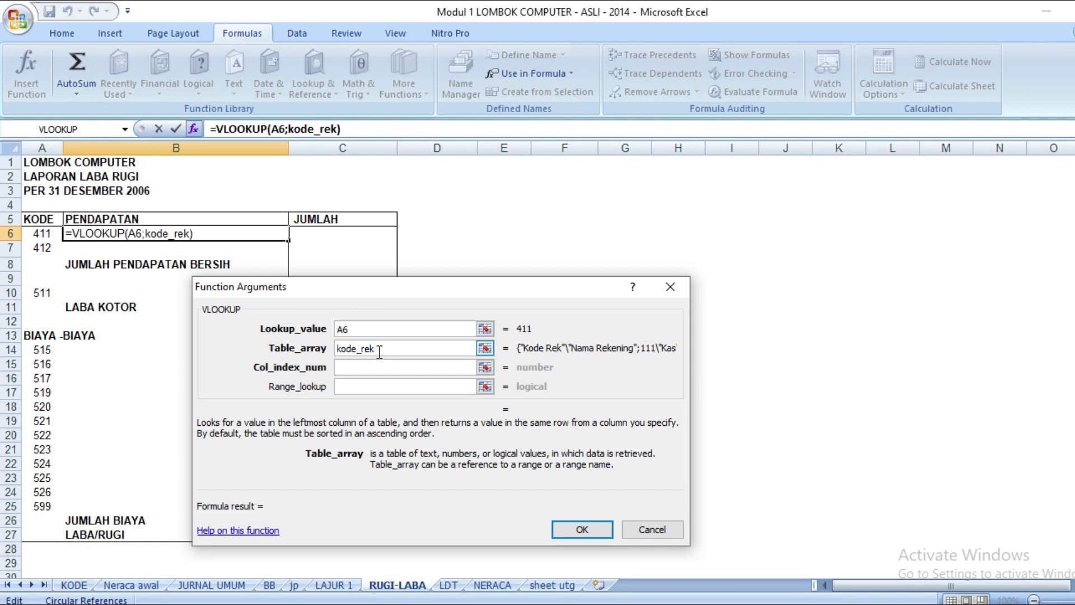
{"action": "left_click", "coordinate": [364, 368]}
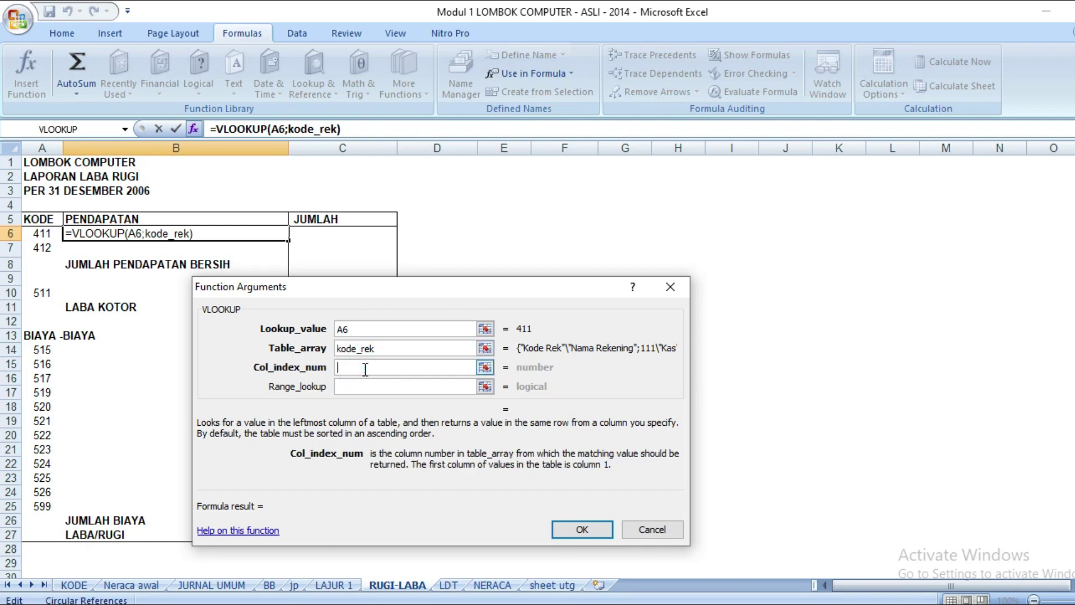
{"action": "type", "text": "2"}
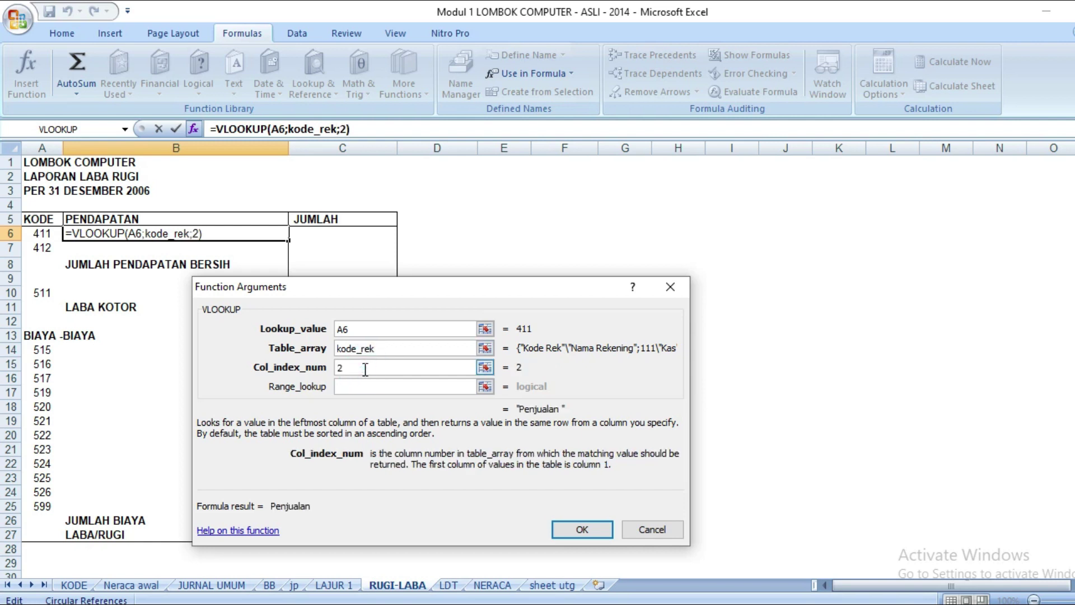
{"action": "left_click", "coordinate": [352, 388]}
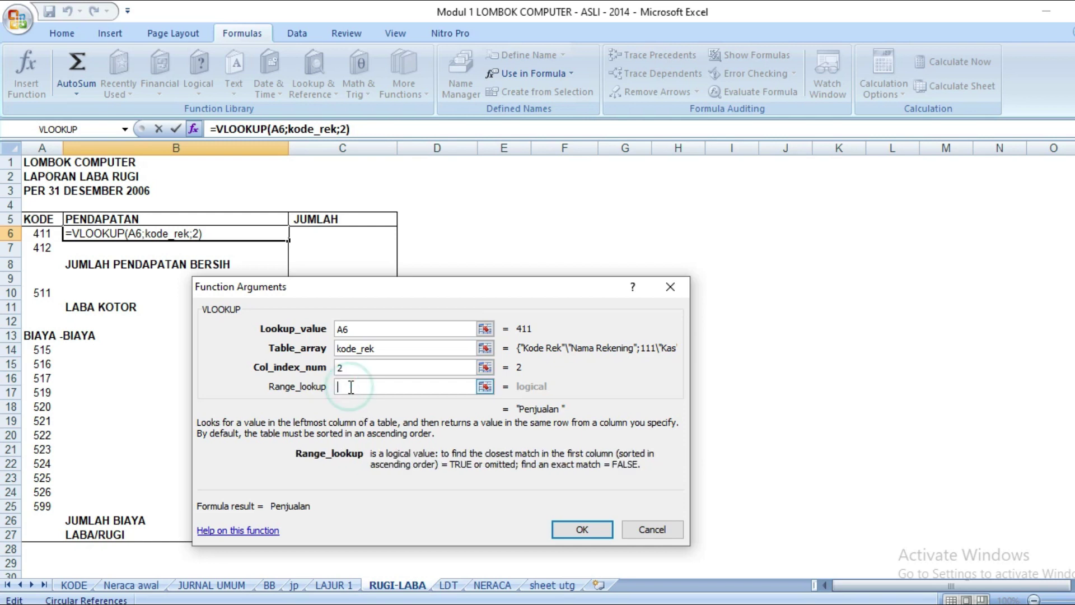
{"action": "type", "text": "0"}
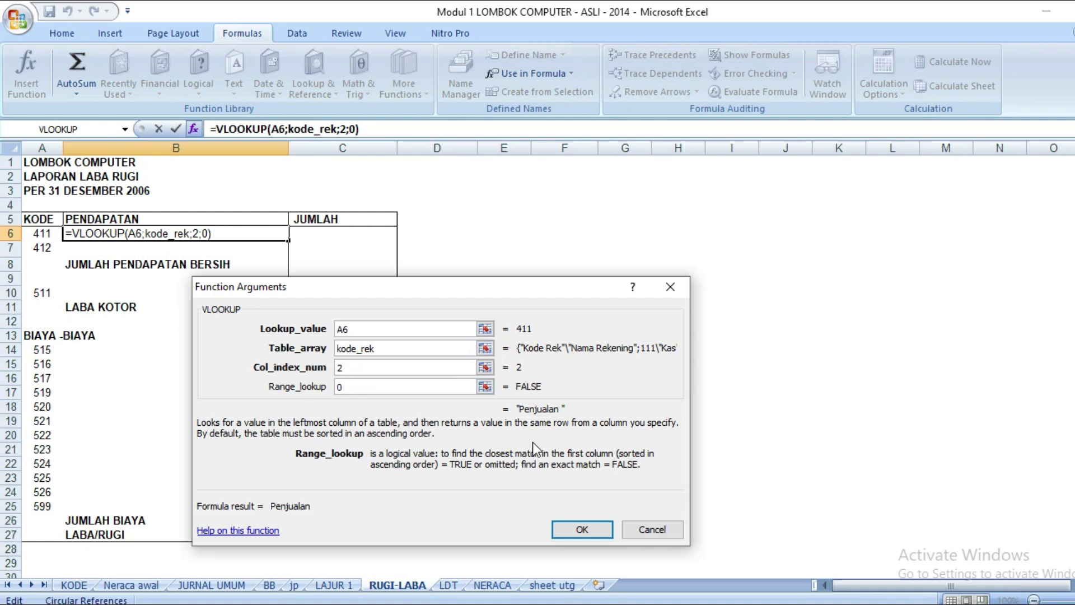
{"action": "left_click", "coordinate": [559, 523]}
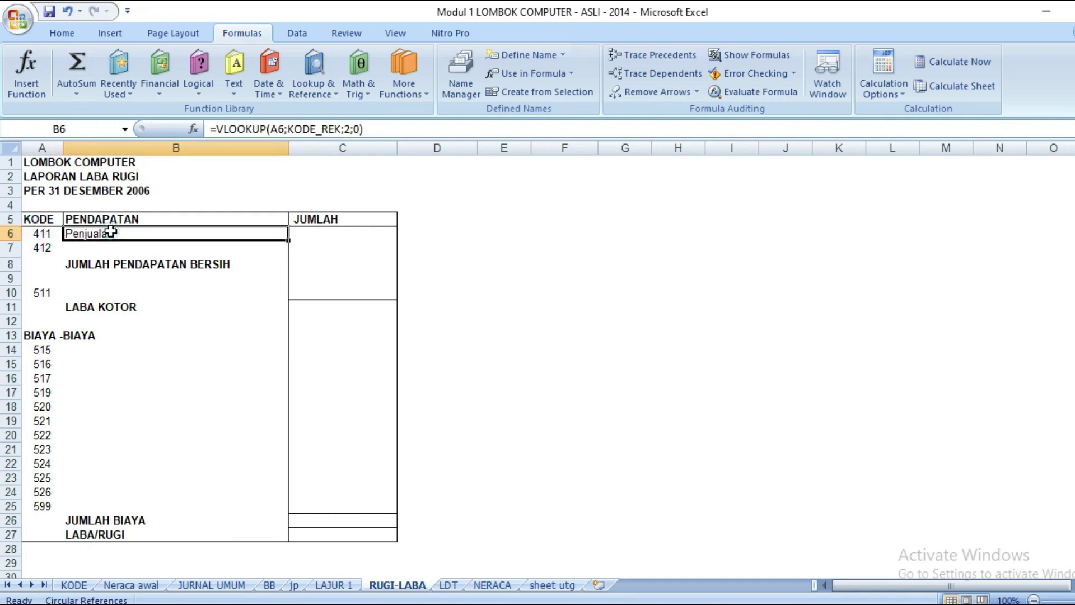
- Fill the VLOOKUP formula from B6 down to B7 and copy it into B10 for account code 511
{"action": "left_click_drag", "start_coordinate": [289, 239], "coordinate": [290, 255]}
{"action": "left_click", "coordinate": [200, 248]}
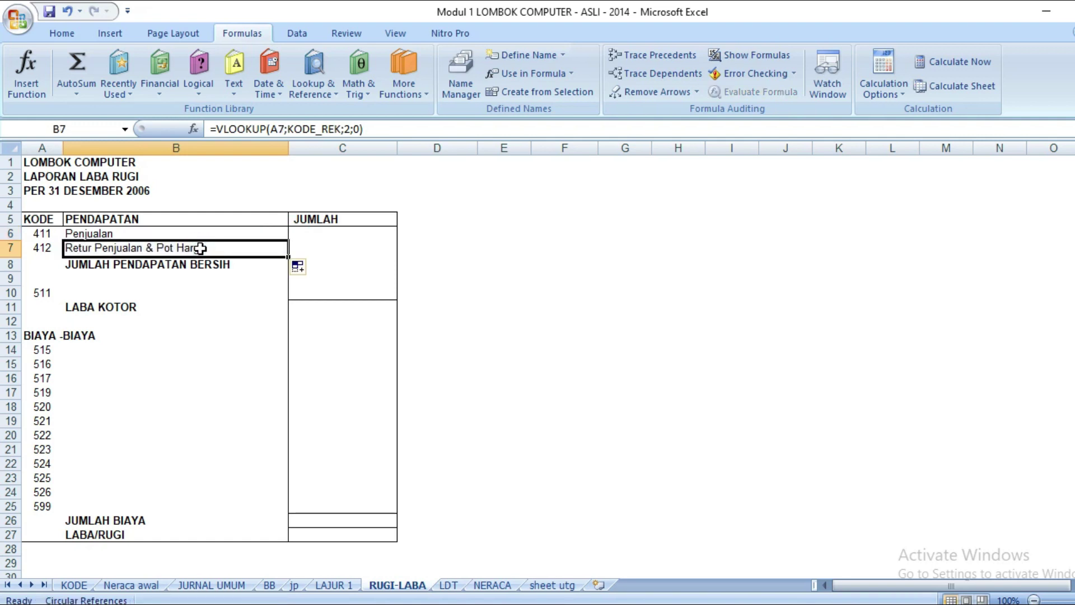
{"action": "left_click", "coordinate": [60, 36]}
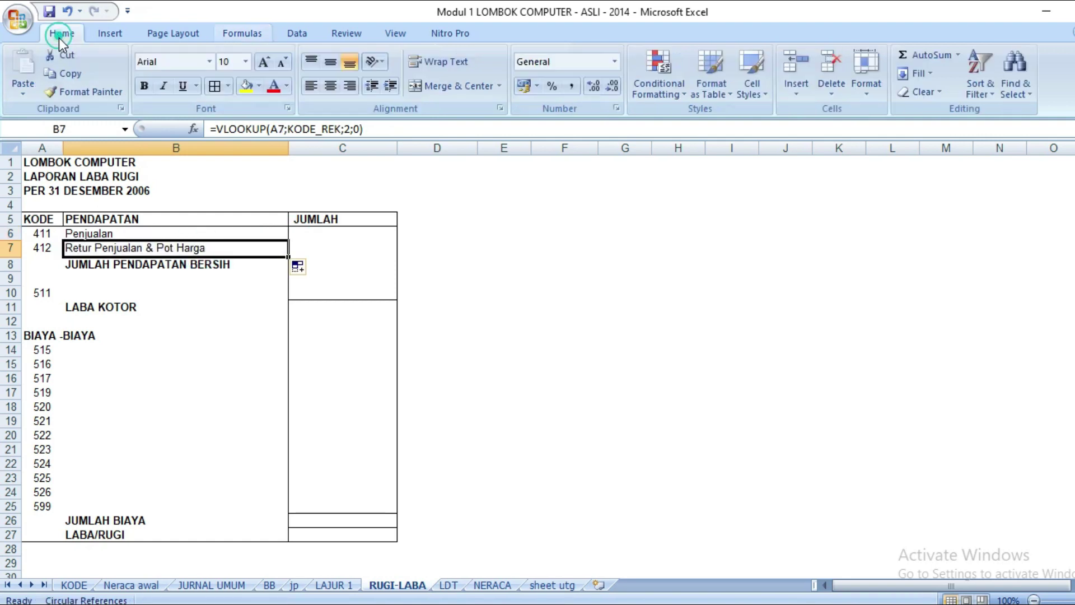
{"action": "left_click", "coordinate": [78, 73]}
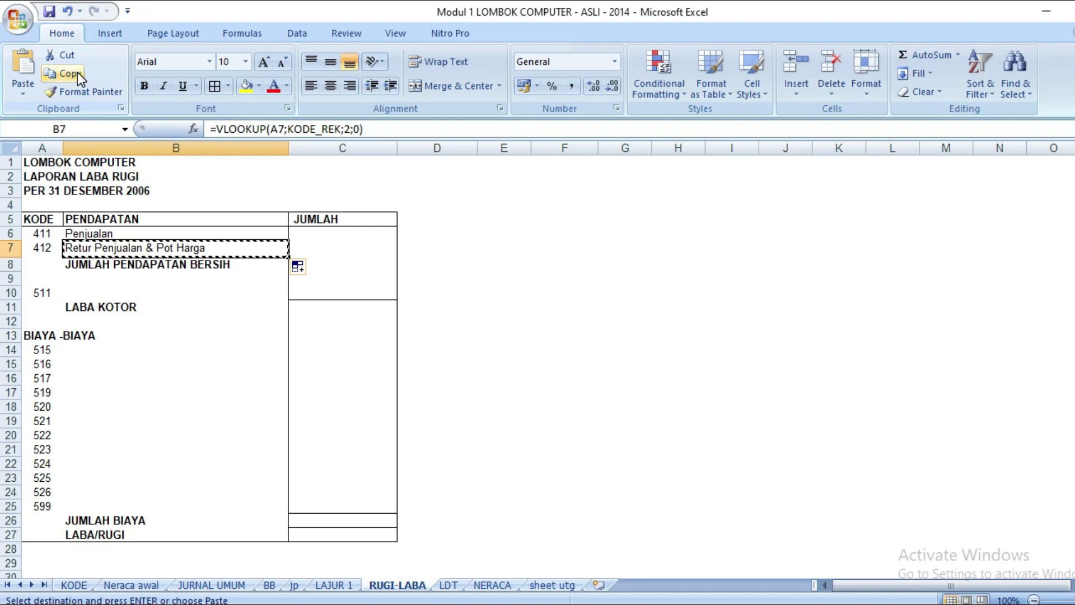
{"action": "left_click", "coordinate": [96, 293]}
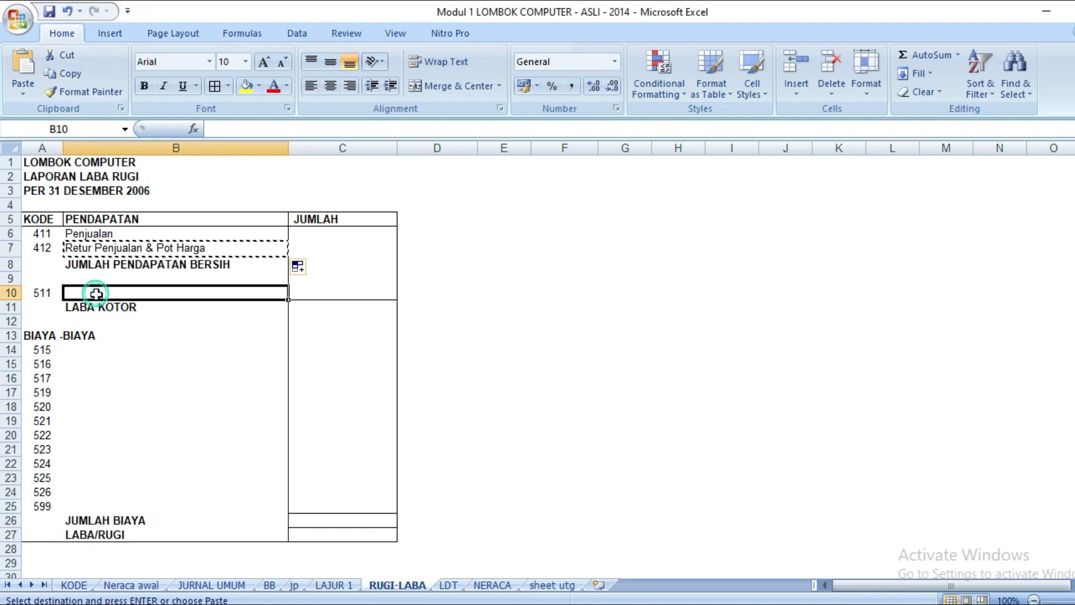
{"action": "left_click", "coordinate": [23, 68]}
- Copy the VLOOKUP formula from B10 to B14 and fill it down through B25 for all expense codes
{"action": "left_click", "coordinate": [66, 73]}
{"action": "left_click", "coordinate": [108, 353]}
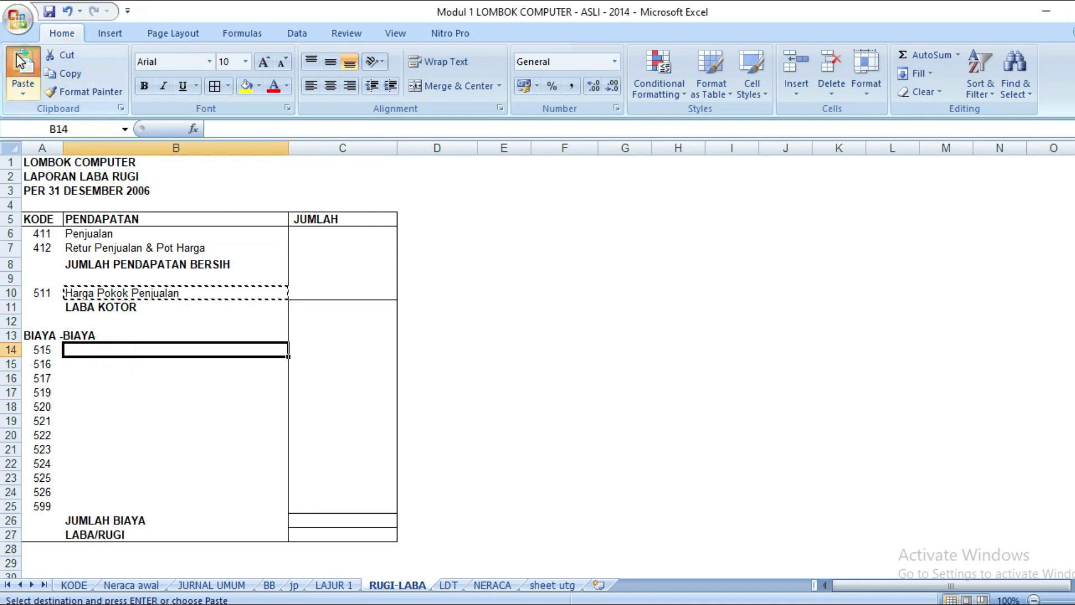
{"action": "left_click", "coordinate": [20, 62]}
{"action": "left_click_drag", "start_coordinate": [287, 356], "coordinate": [247, 509]}
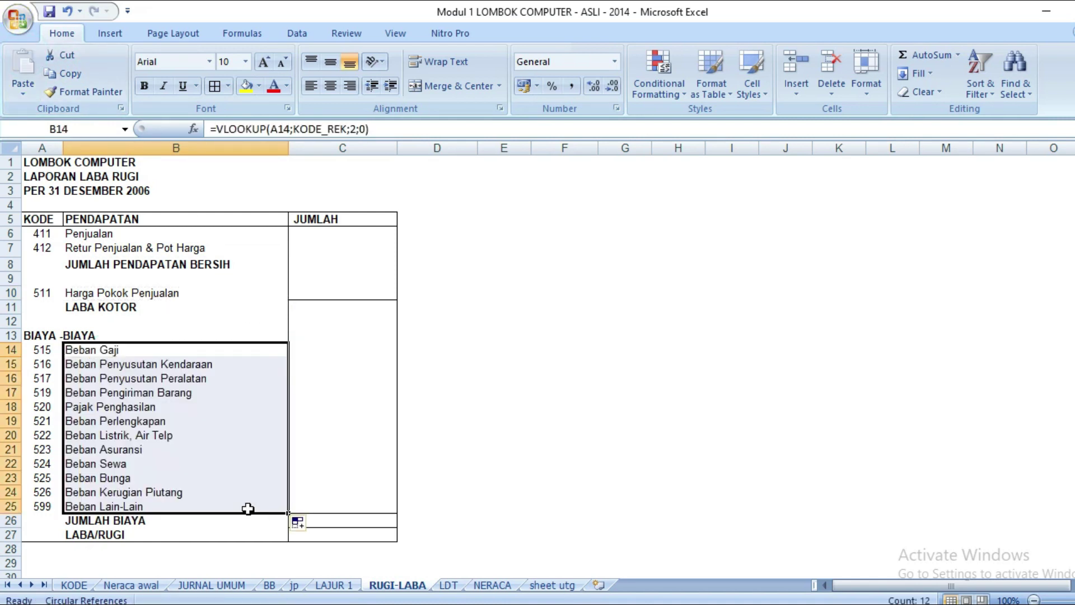
- Review the lookup formulas and account names in column B for the income and expense rows
{"action": "left_click", "coordinate": [225, 375]}
{"action": "left_click", "coordinate": [180, 235]}
{"action": "left_click", "coordinate": [154, 392]}
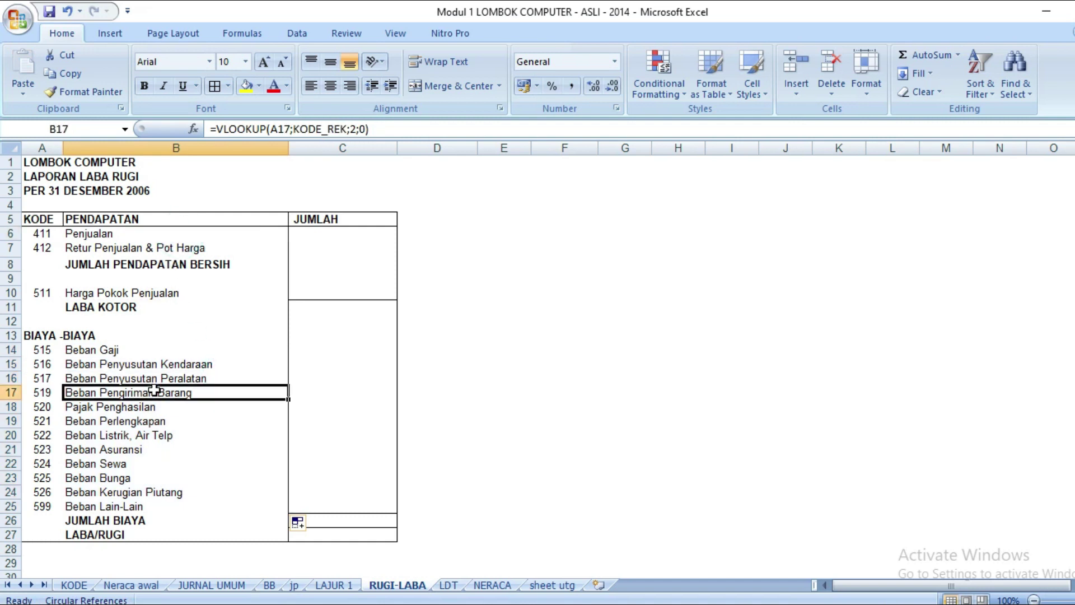
{"action": "left_click", "coordinate": [110, 313]}
{"action": "left_click", "coordinate": [118, 437]}
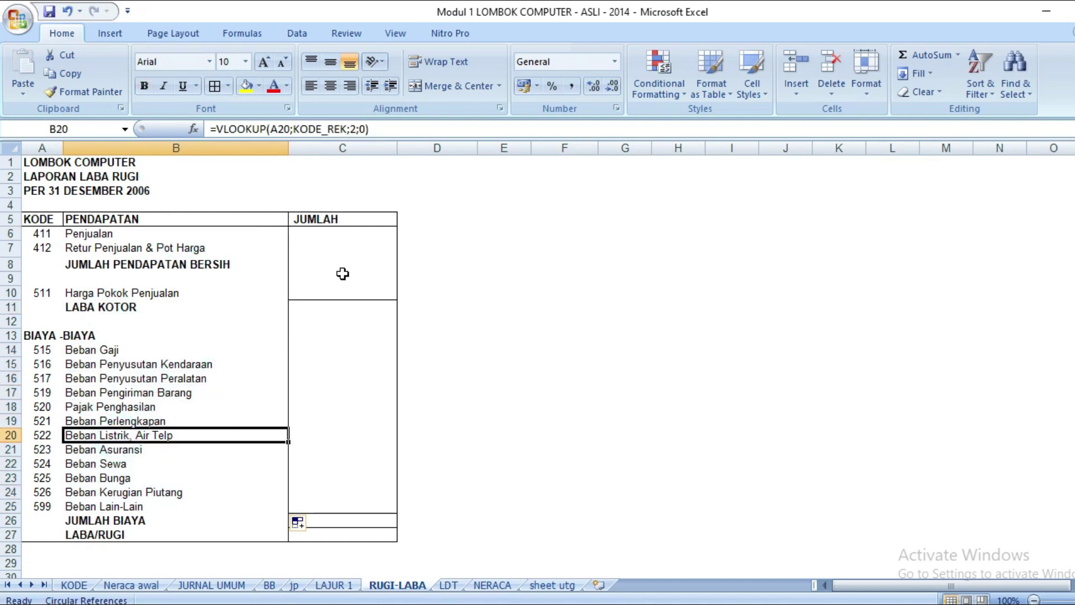
- Clear the IF formula notes in K4:M4 above the RUGI/LABA and NERACA columns on the LAJUR 1 sheet
{"action": "left_click", "coordinate": [344, 234]}
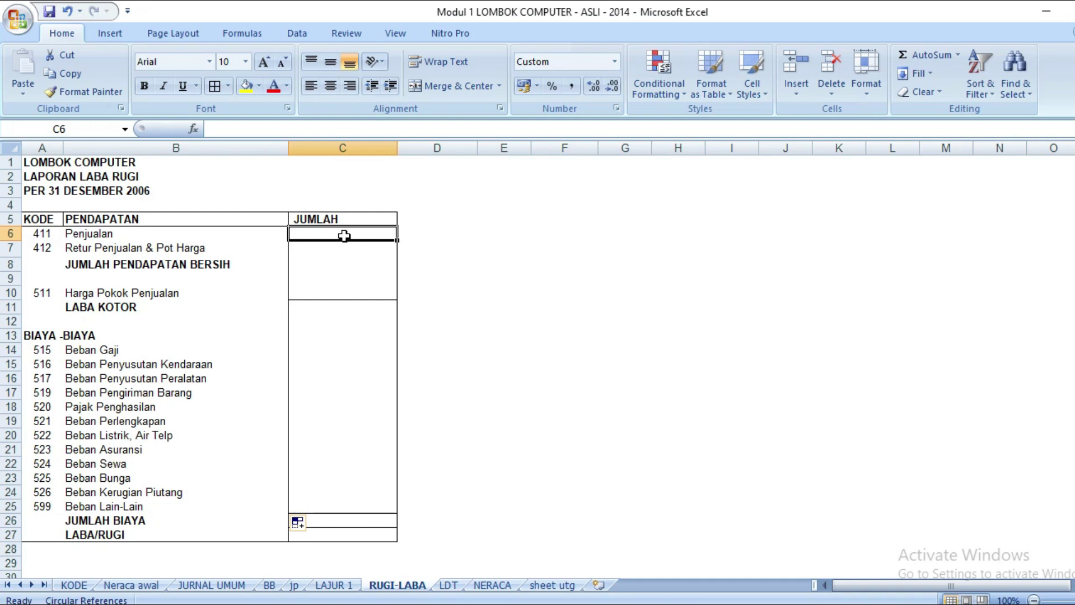
{"action": "left_click", "coordinate": [335, 586]}
{"action": "scroll", "coordinate": [340, 512], "scroll_direction": "up", "scroll_amount": 7}
{"action": "left_click_drag", "start_coordinate": [336, 509], "coordinate": [203, 360]}
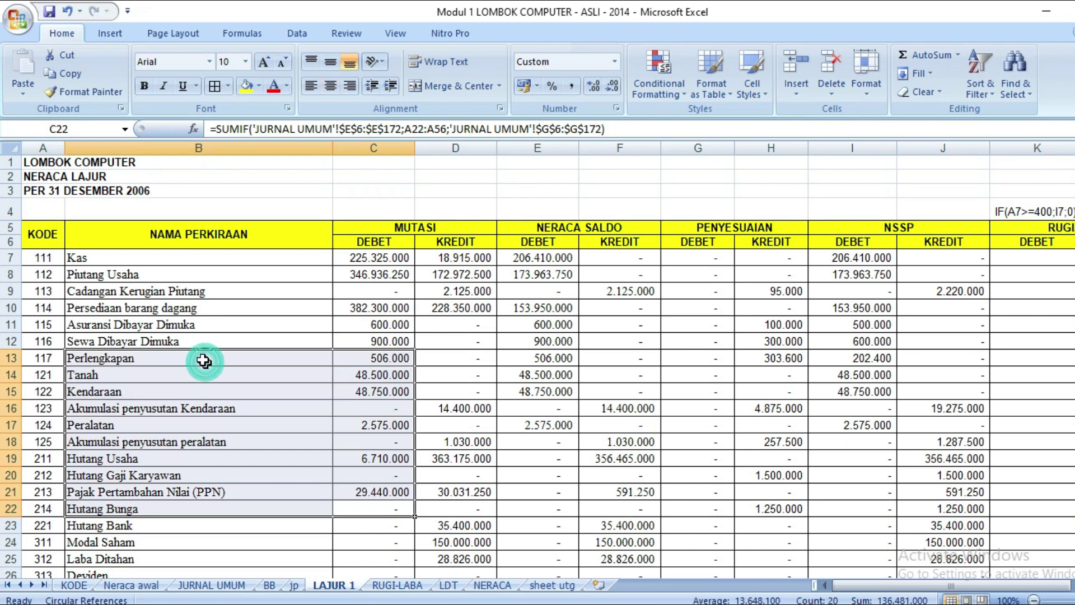
{"action": "left_click", "coordinate": [1064, 213]}
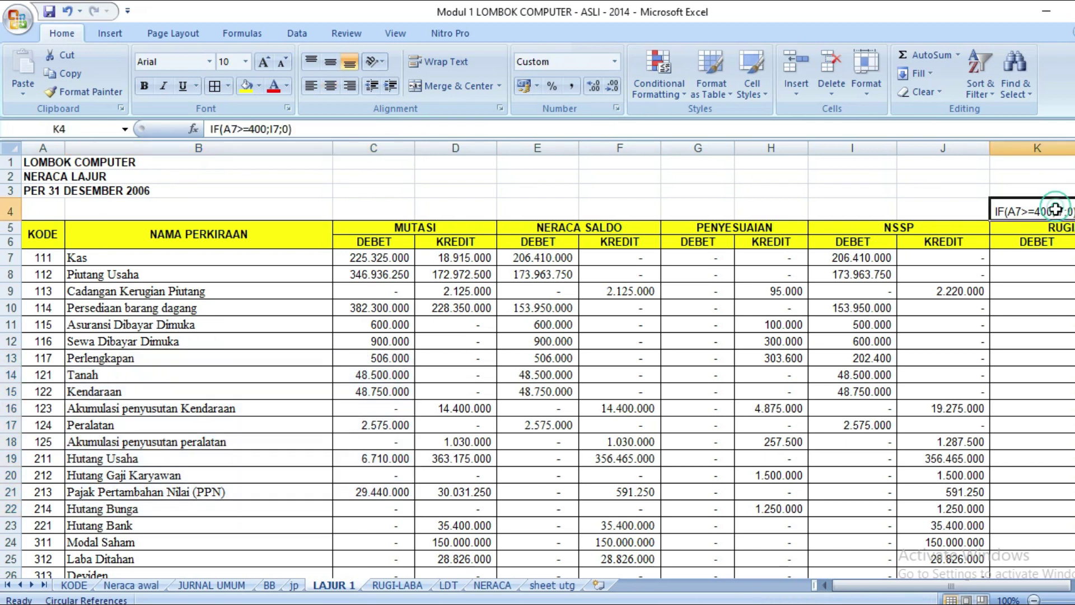
{"action": "left_click_drag", "start_coordinate": [952, 586], "coordinate": [990, 585]}
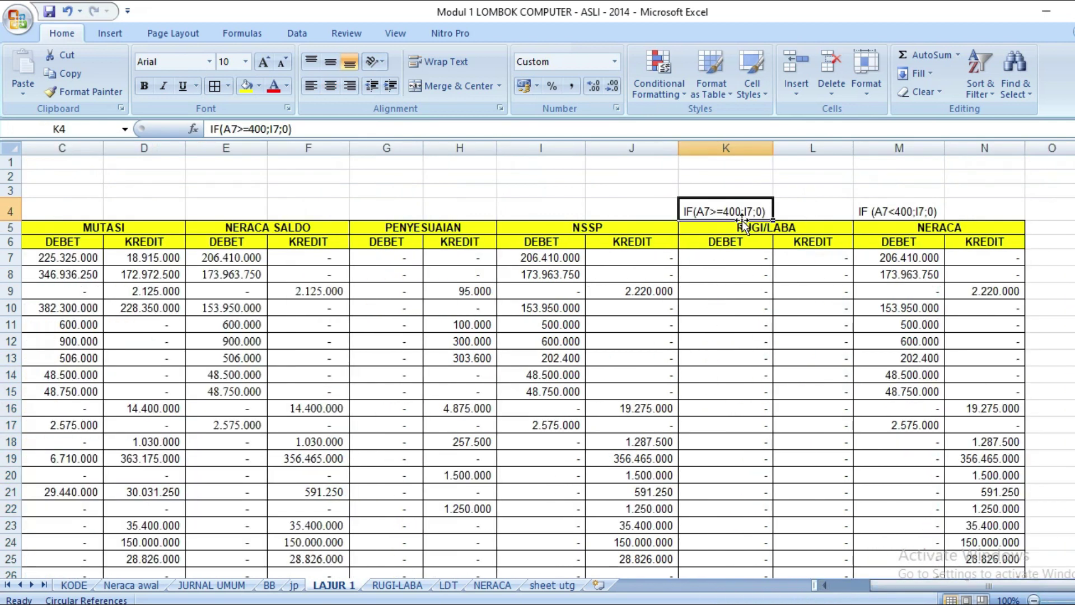
{"action": "left_click_drag", "start_coordinate": [747, 202], "coordinate": [885, 203]}
{"action": "key", "text": "Delete"}
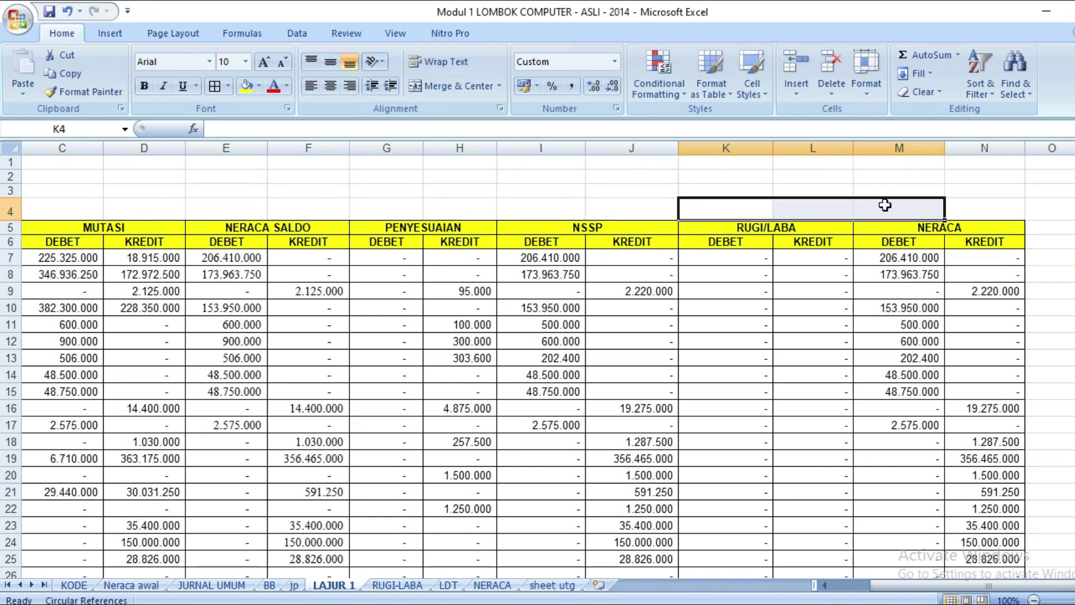
- Select cell A4 directly above the KODE heading of the LAJUR 1 worksheet table
{"action": "left_click", "coordinate": [202, 182]}
{"action": "key", "text": "Left"}
{"action": "key", "text": "Left"}
{"action": "key", "text": "Left"}
{"action": "key", "text": "Left"}
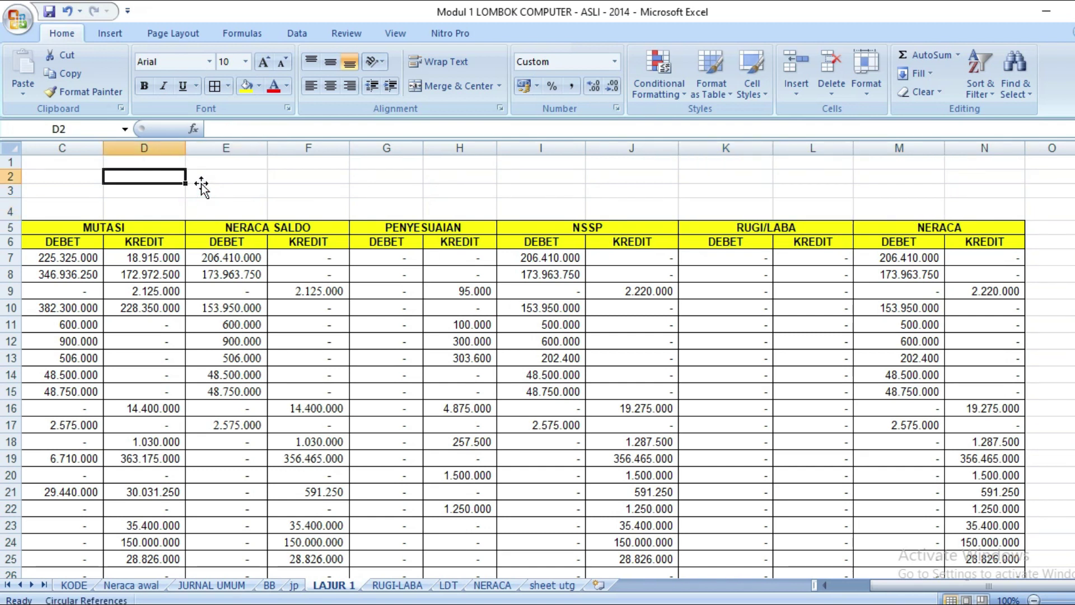
{"action": "key", "text": "Down"}
{"action": "key", "text": "Down"}
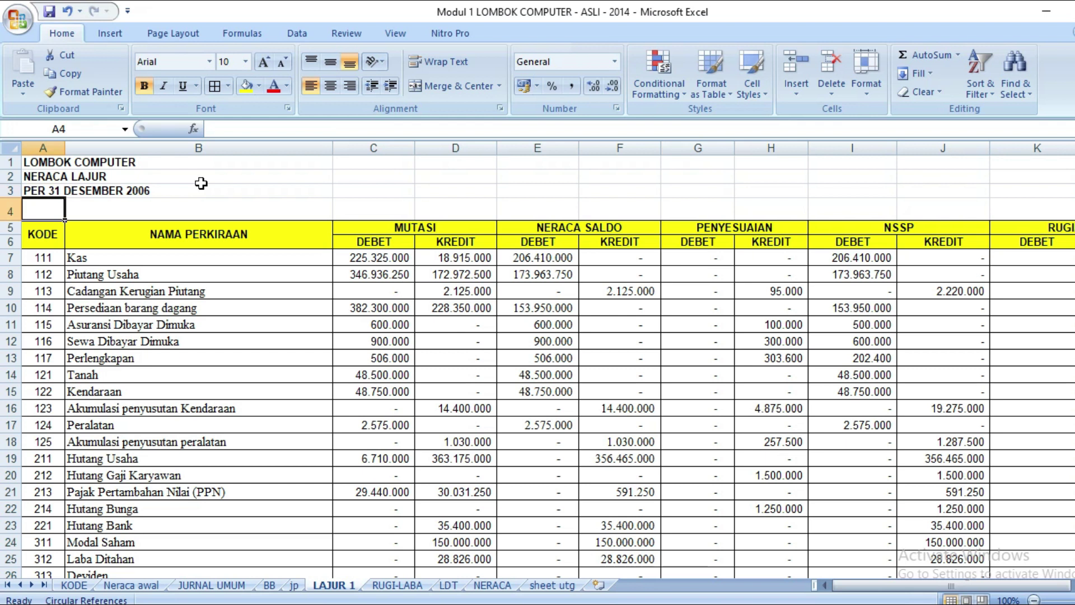
- Number the LAJUR 1 table columns from 1 to 14 in cells A4:N4, directly above the headings
{"action": "type", "text": "1"}
{"action": "key", "text": "Tab"}
{"action": "type", "text": "2"}
{"action": "key", "text": "Tab"}
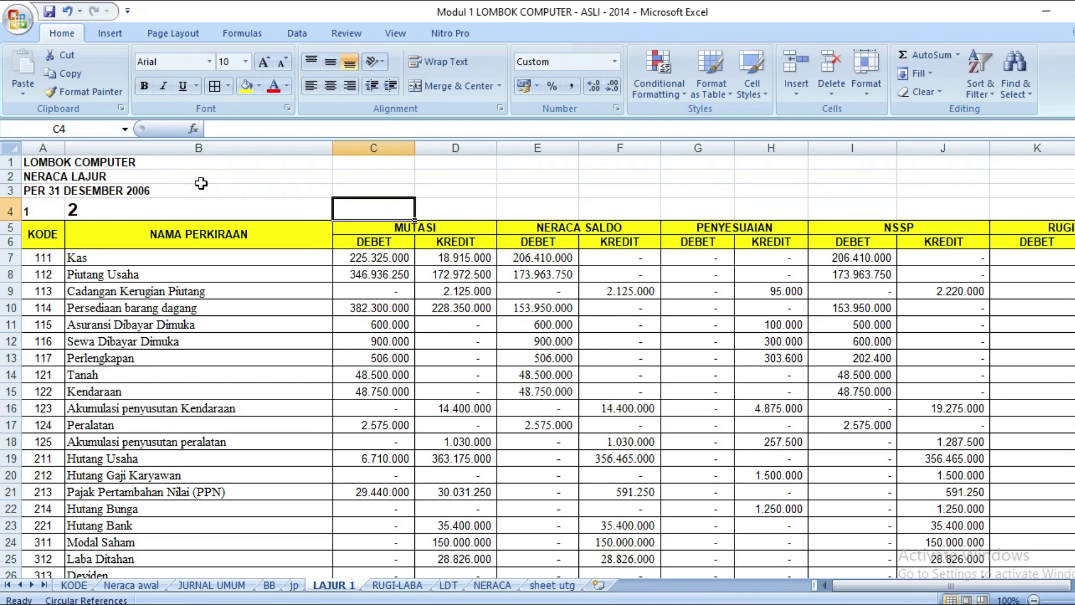
{"action": "type", "text": "3"}
{"action": "key", "text": "Tab"}
{"action": "type", "text": "4"}
{"action": "key", "text": "Tab"}
{"action": "type", "text": "5"}
{"action": "key", "text": "Tab"}
{"action": "type", "text": "6"}
{"action": "key", "text": "Tab"}
{"action": "type", "text": "7"}
{"action": "key", "text": "Tab"}
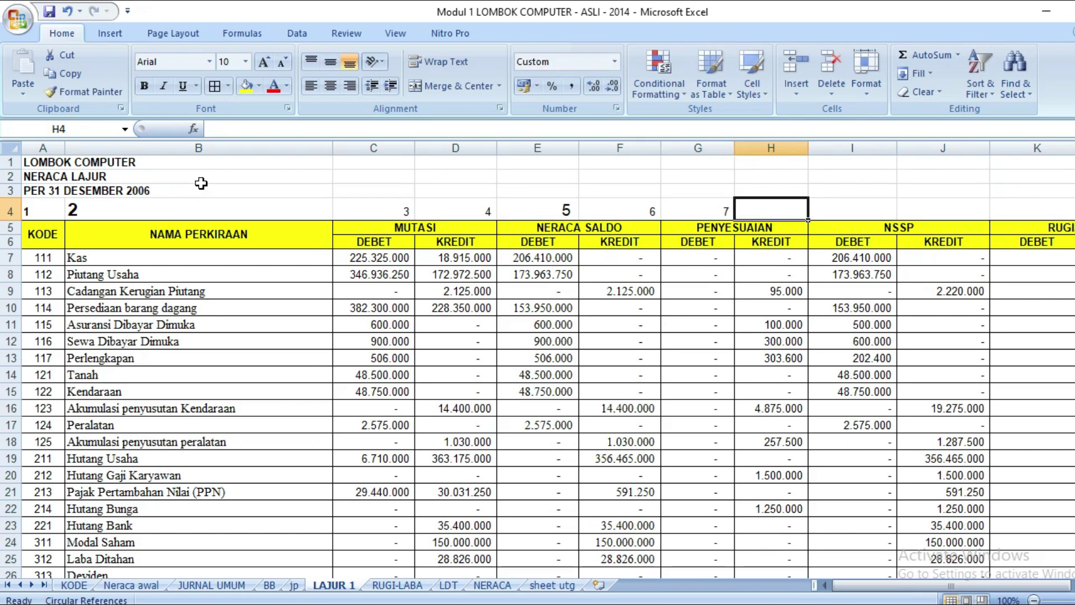
{"action": "left_click_drag", "start_coordinate": [627, 212], "coordinate": [1020, 216]}
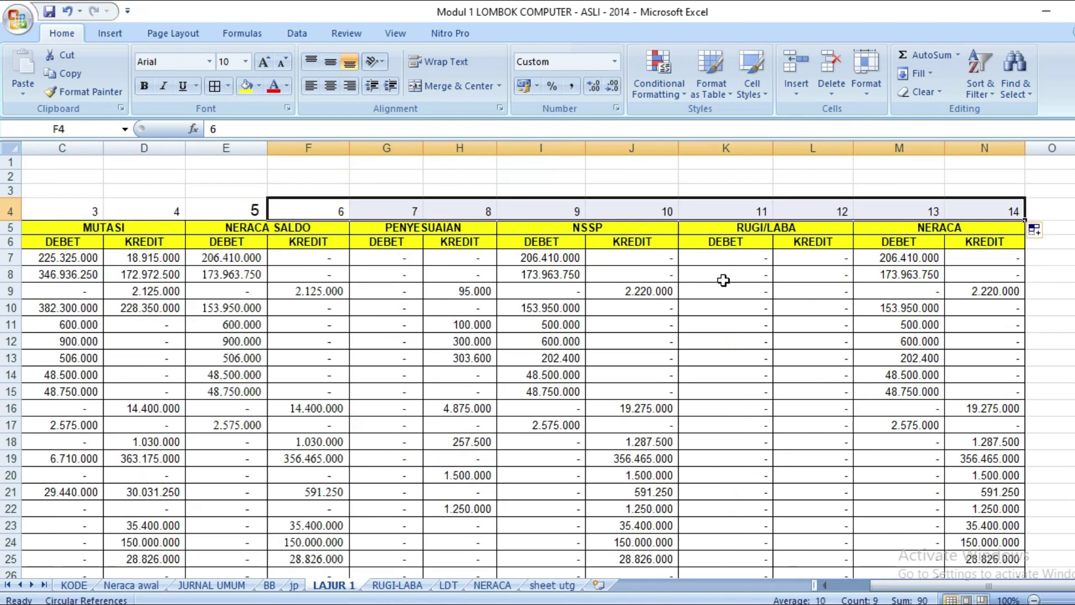
{"action": "left_click", "coordinate": [535, 305]}
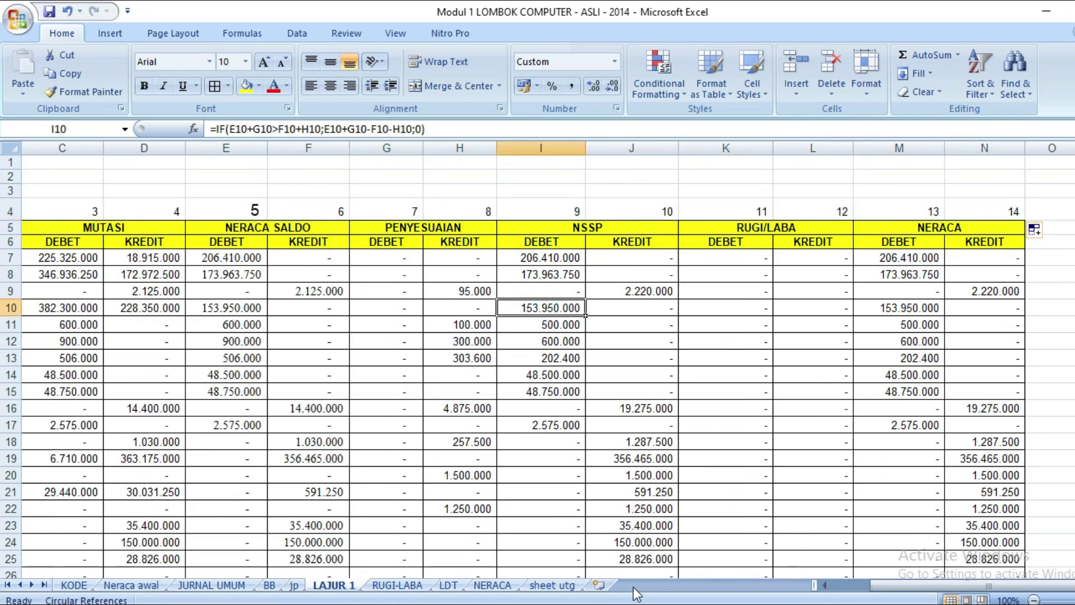
- Check the list of range names already defined in the workbook, with the KODE heading on LAJUR 1 selected
{"action": "left_click_drag", "start_coordinate": [943, 575], "coordinate": [851, 589]}
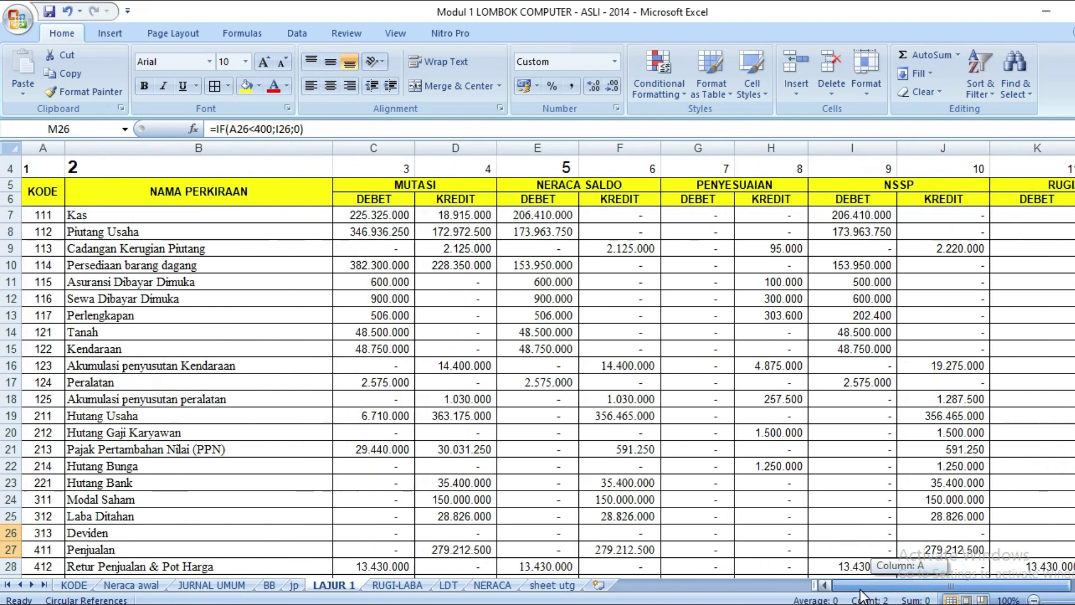
{"action": "left_click", "coordinate": [37, 198]}
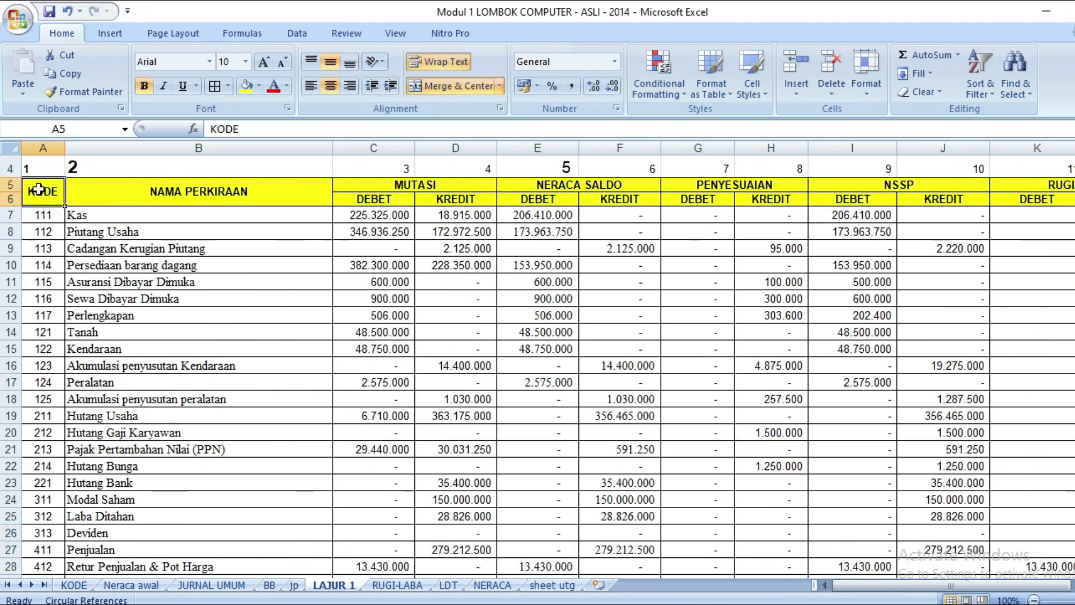
{"action": "left_click", "coordinate": [397, 585]}
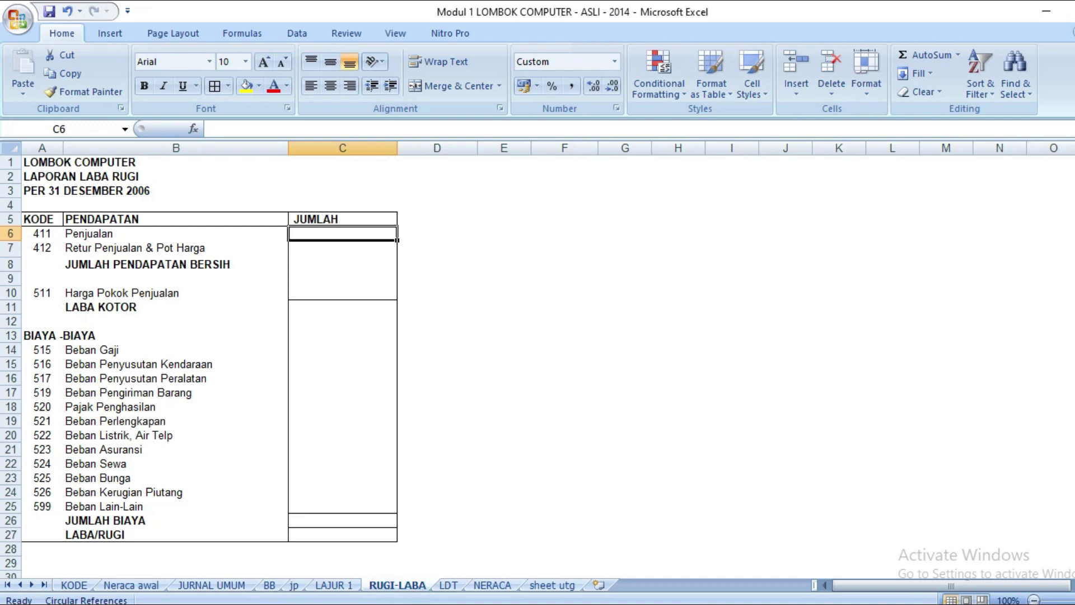
{"action": "left_click", "coordinate": [334, 584]}
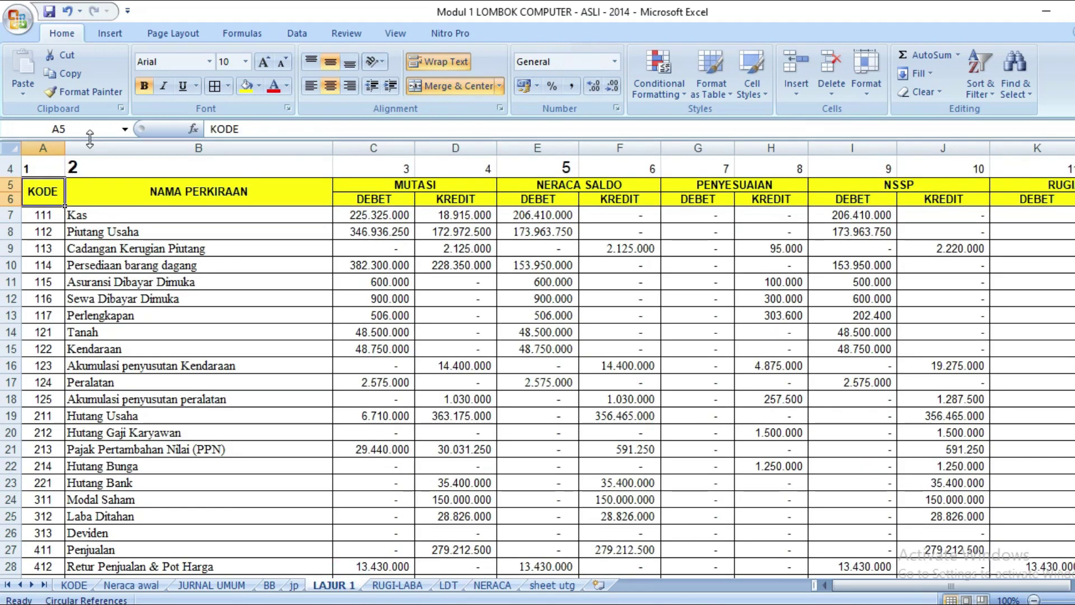
{"action": "left_click", "coordinate": [126, 130]}
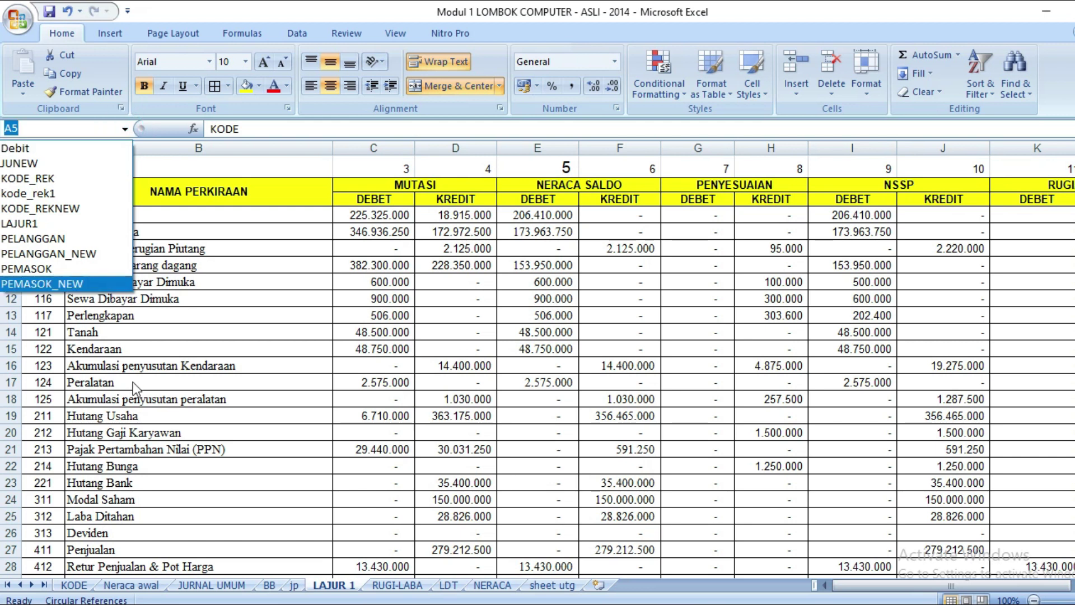
{"action": "left_click", "coordinate": [256, 369]}
{"action": "left_click", "coordinate": [125, 130]}
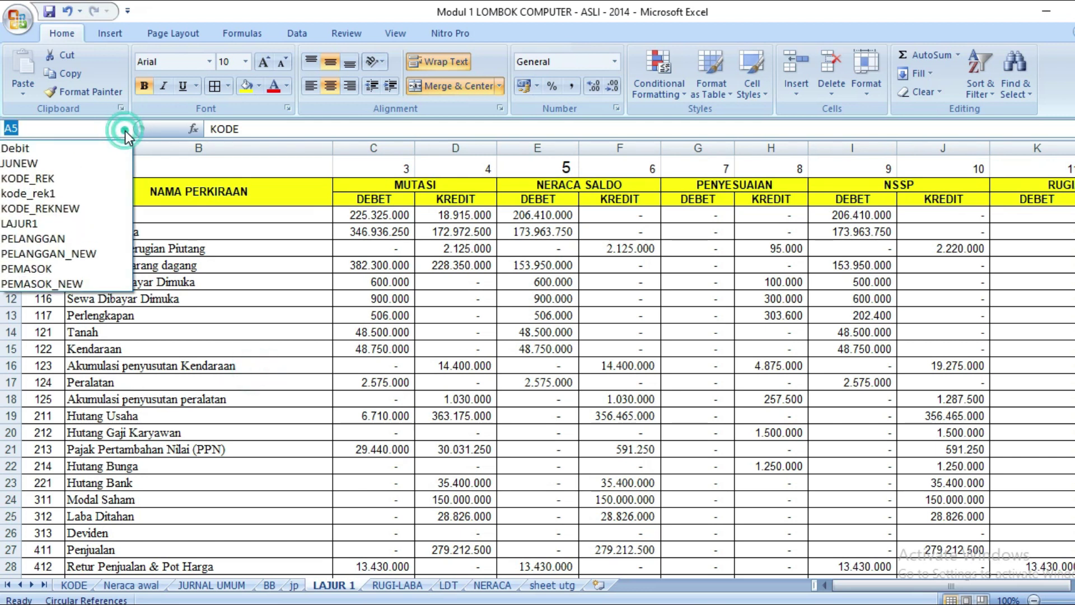
{"action": "left_click", "coordinate": [249, 259]}
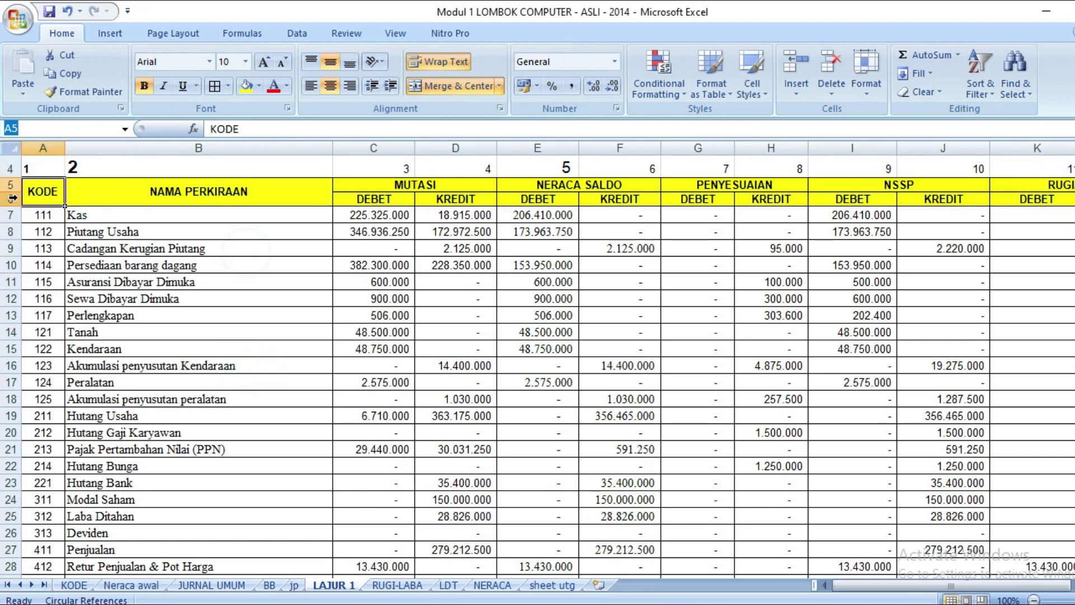
- Define the workbook-wide name lajur for the LAJUR 1 table range A5:N44
{"action": "left_click_drag", "start_coordinate": [34, 188], "coordinate": [812, 348]}
{"action": "left_click_drag", "start_coordinate": [1, 349], "coordinate": [888, 542]}
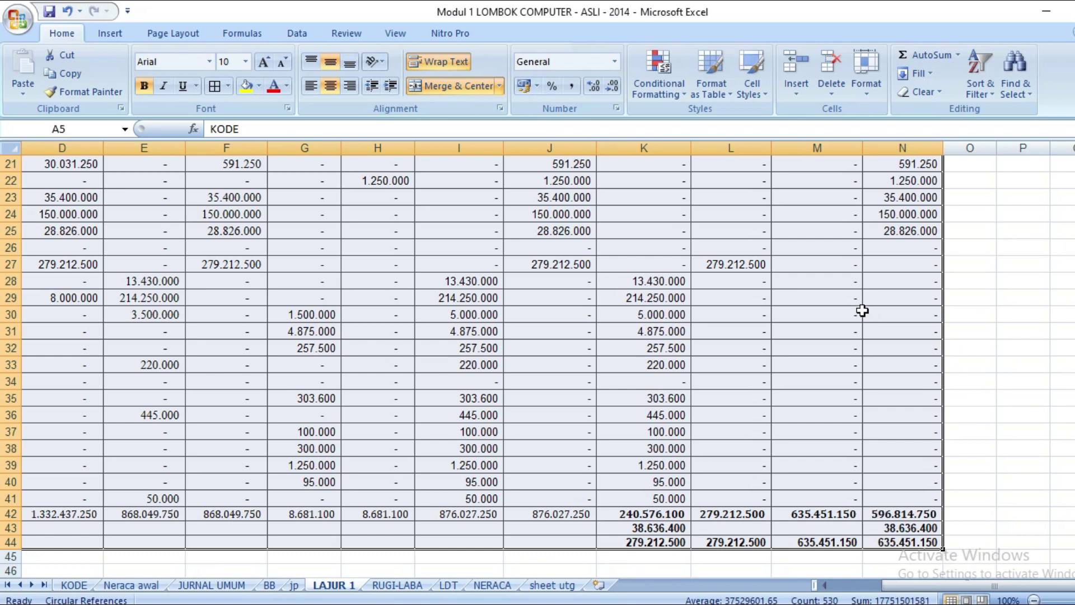
{"action": "left_click", "coordinate": [235, 34]}
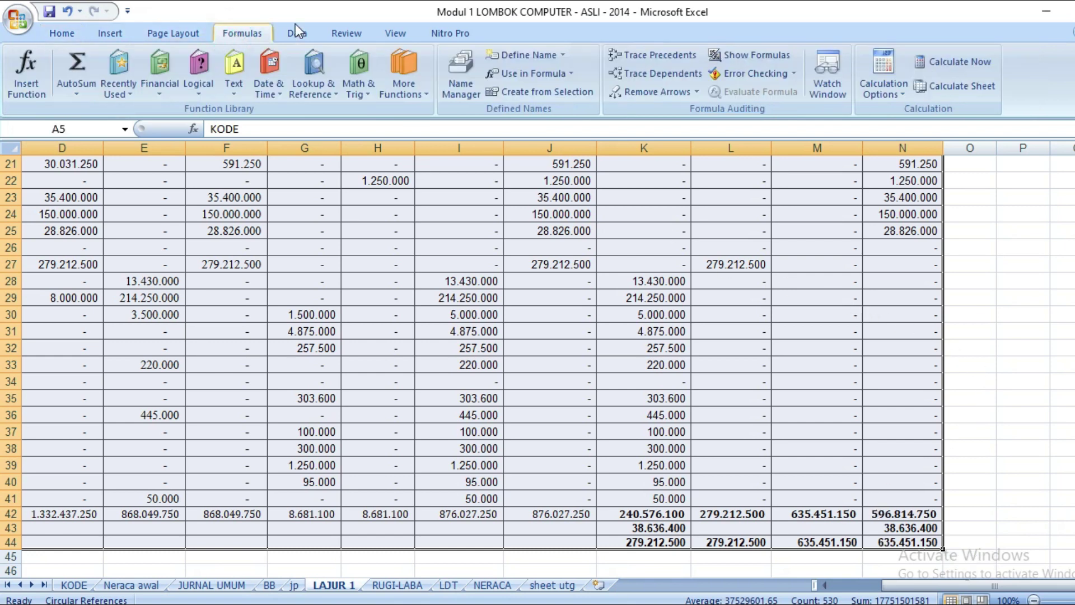
{"action": "left_click", "coordinate": [533, 54]}
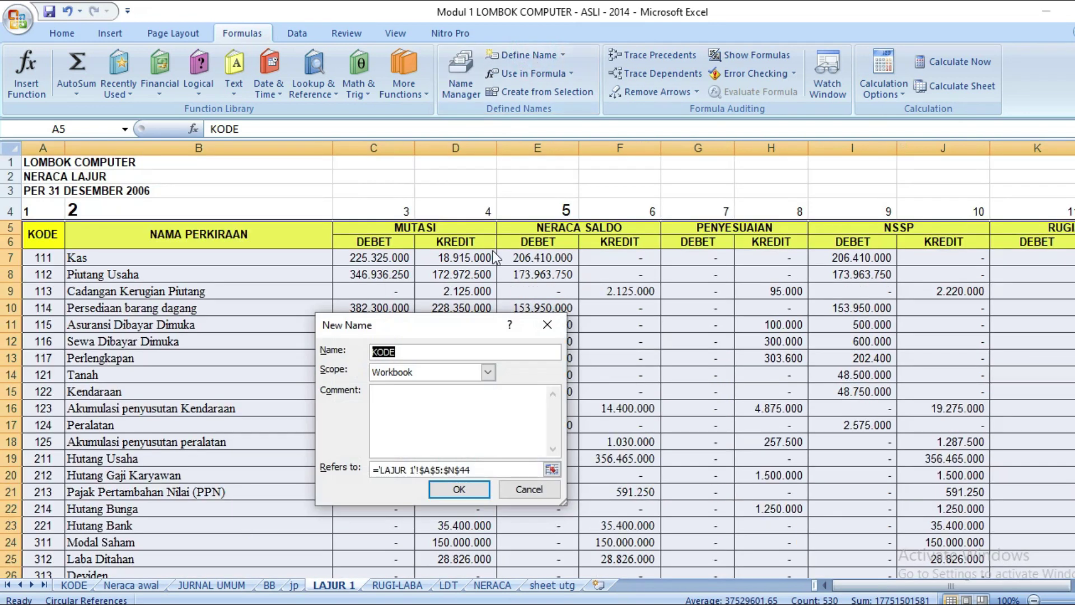
{"action": "type", "text": "L"}
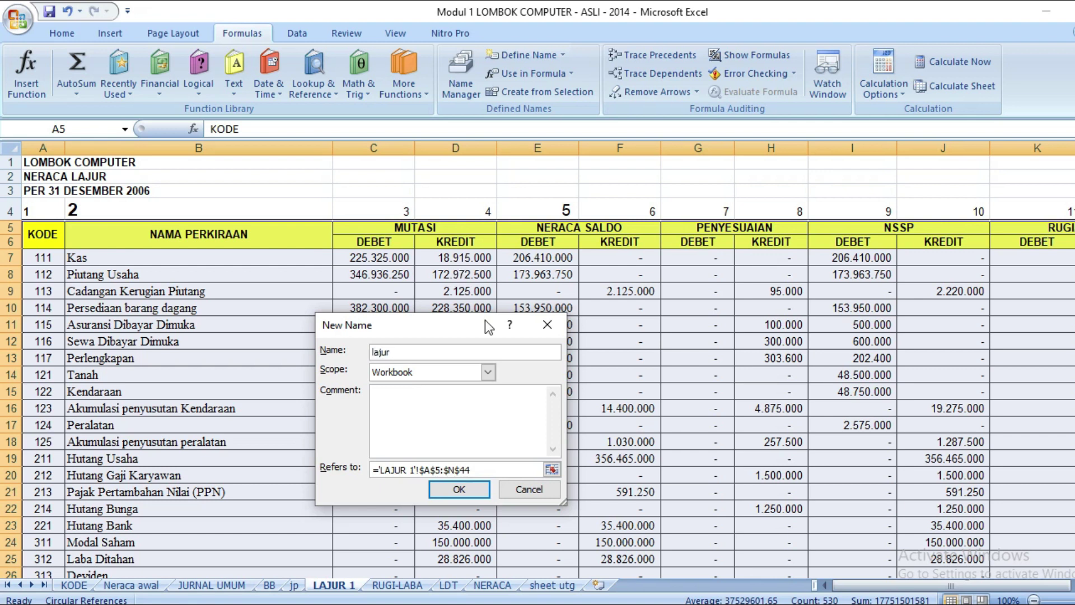
{"action": "left_click", "coordinate": [470, 489]}
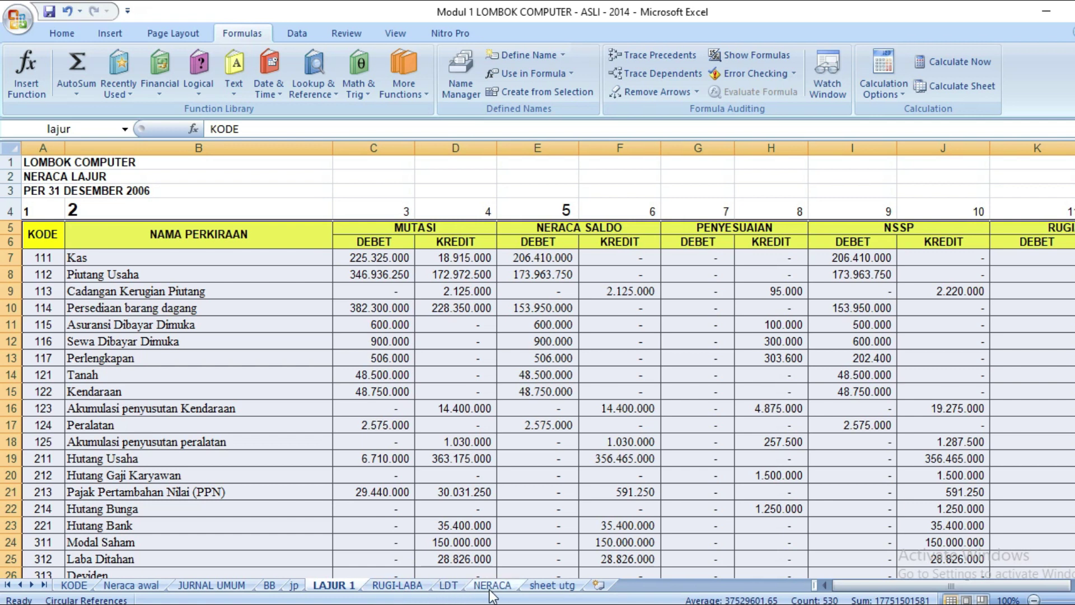
- Review the column numbers in row 4 of LAJUR 1, from the KODE column through the NERACA credit column
{"action": "left_click", "coordinate": [399, 585]}
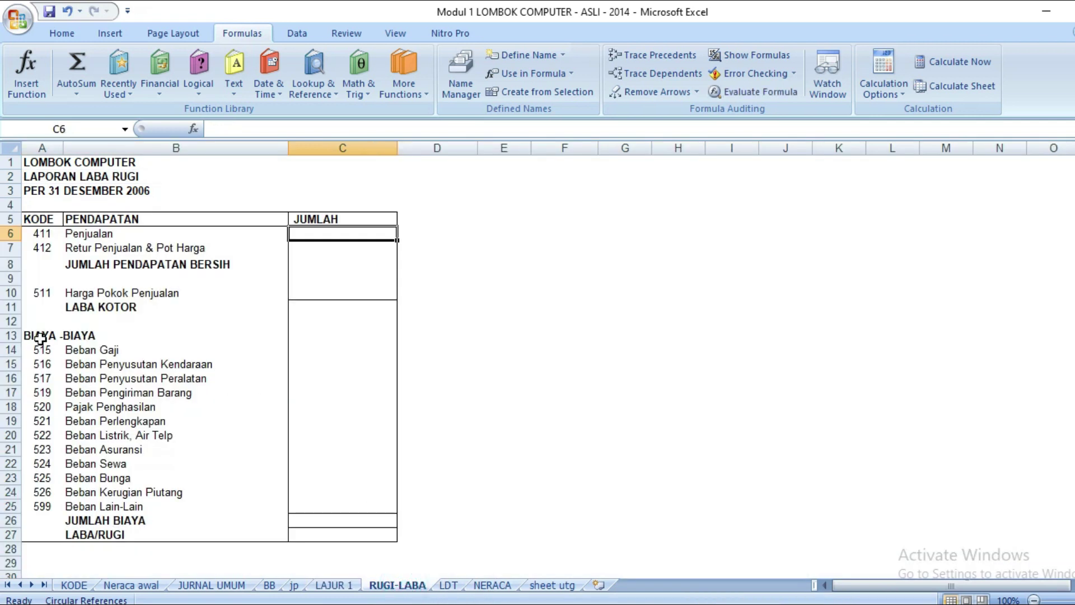
{"action": "left_click", "coordinate": [334, 585]}
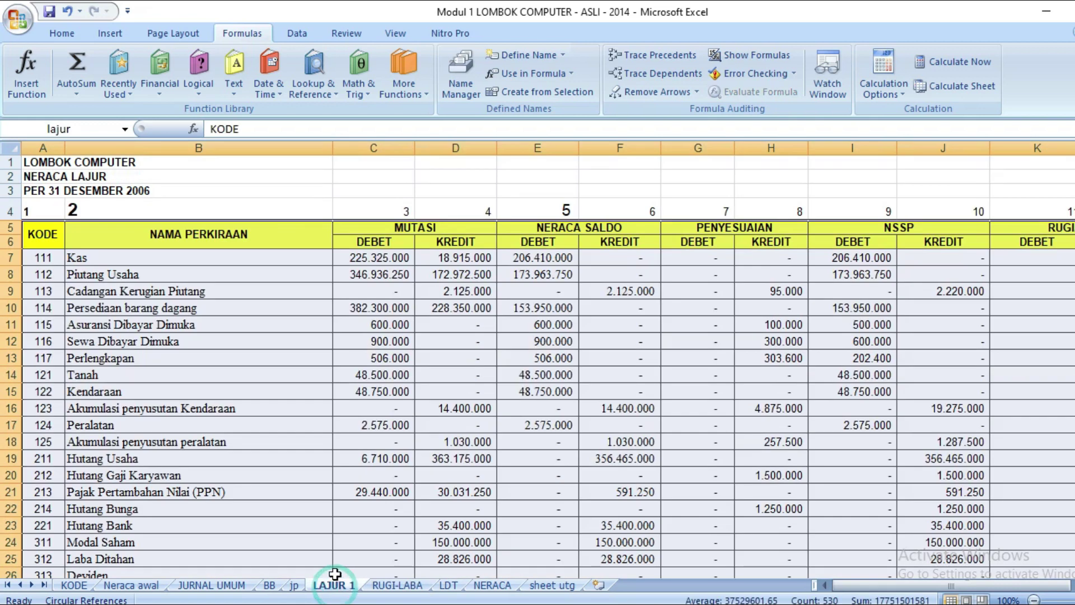
{"action": "left_click", "coordinate": [30, 208]}
{"action": "left_click", "coordinate": [116, 210]}
{"action": "left_click", "coordinate": [346, 214]}
{"action": "left_click", "coordinate": [447, 213]}
{"action": "left_click", "coordinate": [546, 210]}
{"action": "left_click", "coordinate": [632, 211]}
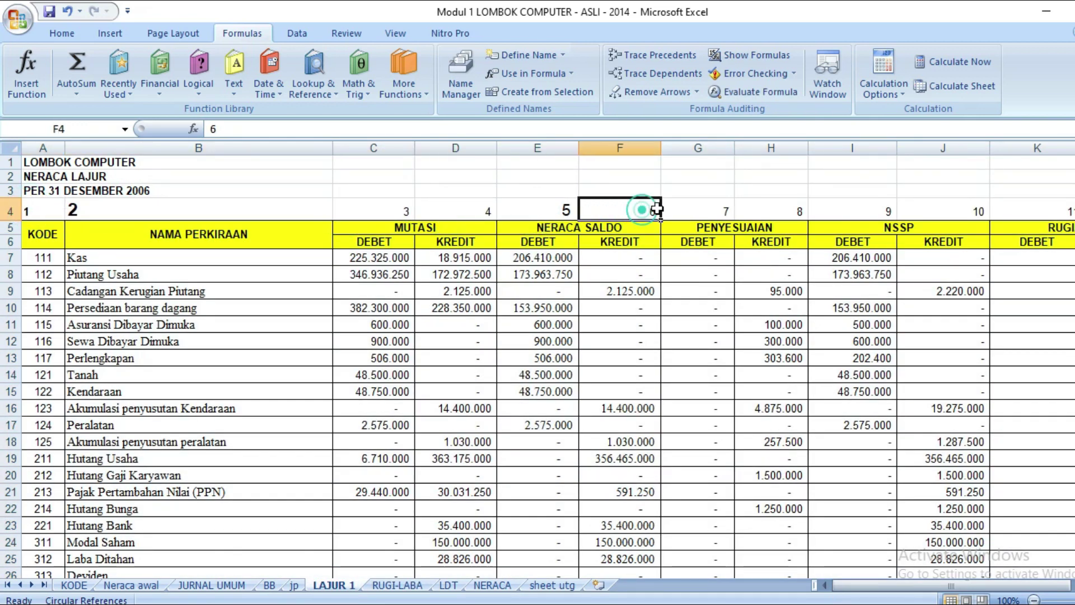
{"action": "left_click", "coordinate": [726, 206]}
{"action": "left_click", "coordinate": [801, 210]}
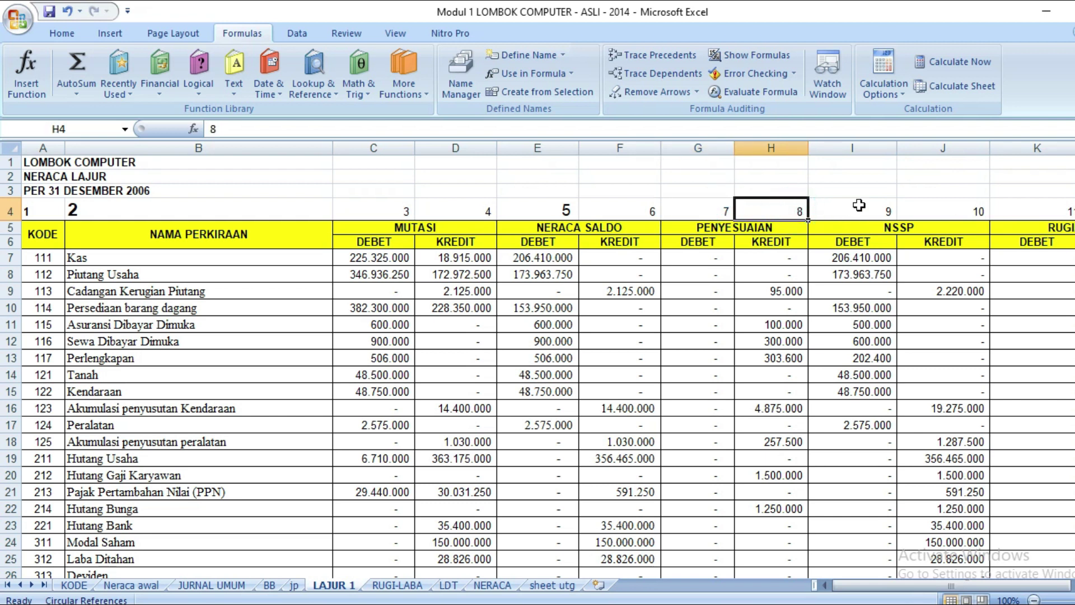
{"action": "left_click", "coordinate": [860, 206]}
{"action": "left_click", "coordinate": [976, 211]}
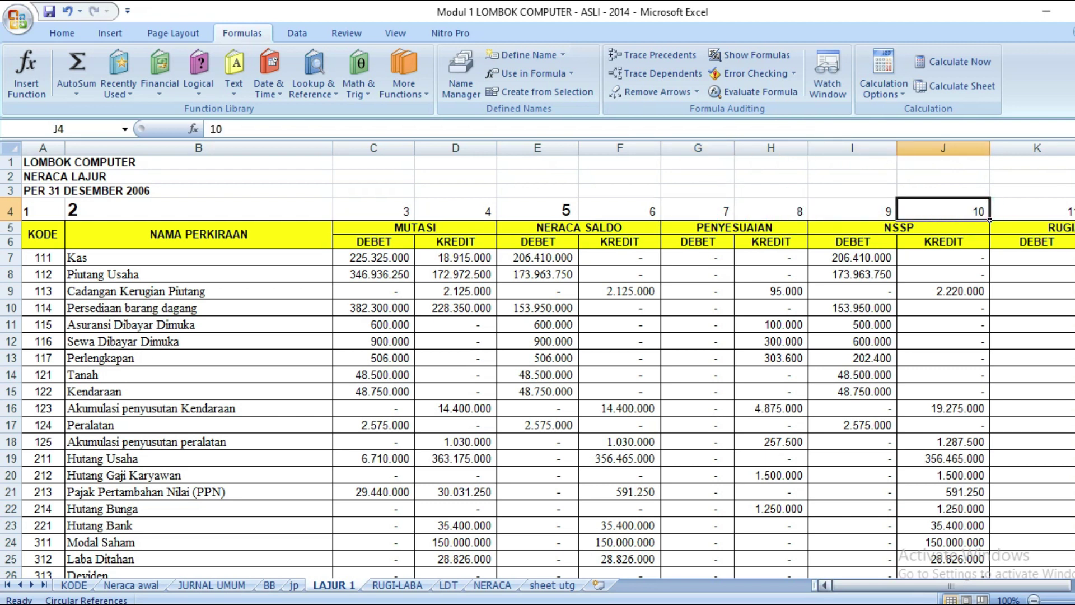
{"action": "scroll", "coordinate": [548, 358], "scroll_direction": "right", "scroll_amount": 3}
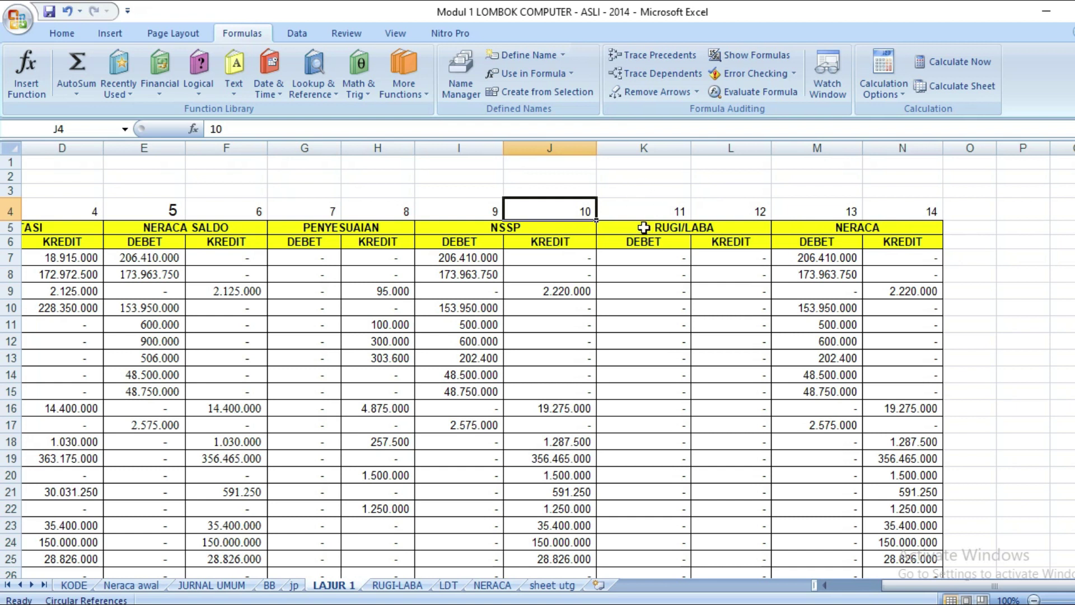
{"action": "left_click", "coordinate": [644, 240]}
{"action": "left_click", "coordinate": [650, 206]}
{"action": "left_click", "coordinate": [742, 211]}
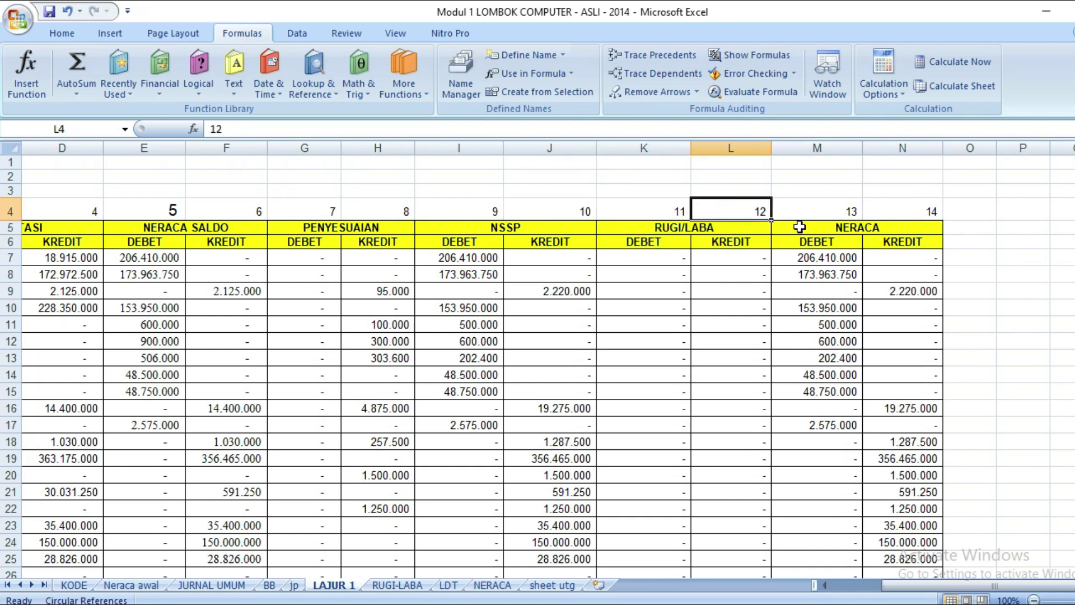
{"action": "left_click", "coordinate": [839, 226]}
{"action": "left_click", "coordinate": [841, 211]}
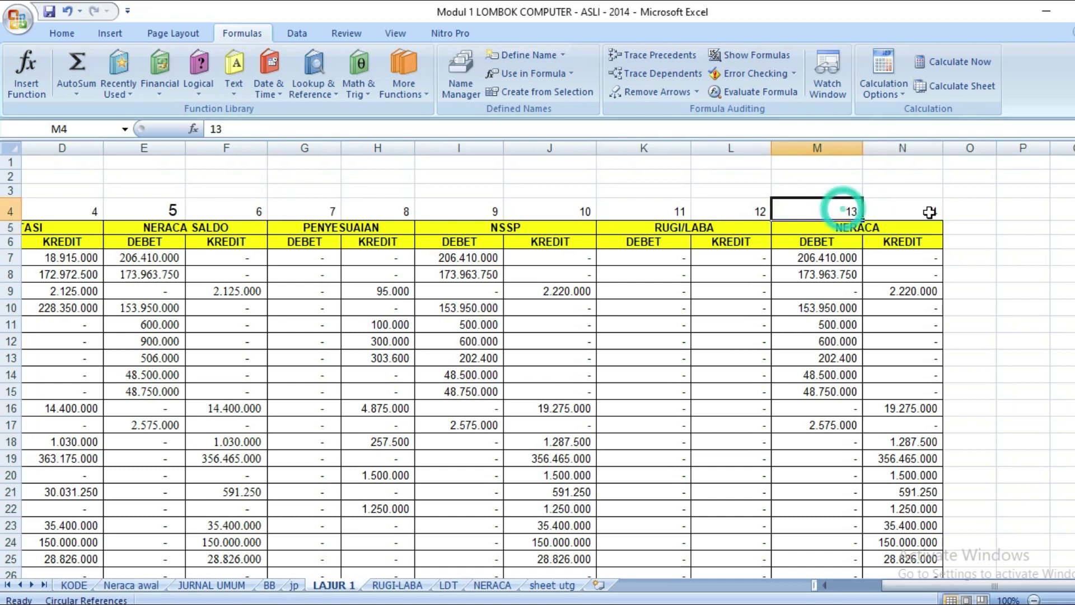
{"action": "left_click", "coordinate": [928, 211]}
- Examine which column numbers in K4 and L4 stand for the RUGI/LABA debit and credit columns
{"action": "left_click", "coordinate": [661, 218]}
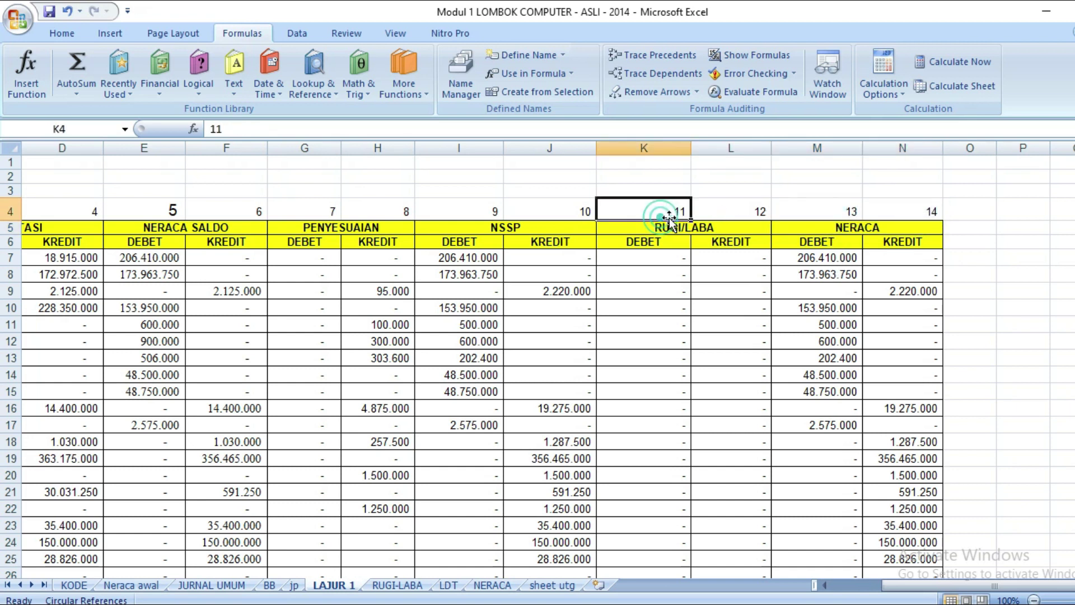
{"action": "left_click", "coordinate": [746, 215]}
{"action": "left_click", "coordinate": [671, 218]}
{"action": "left_click", "coordinate": [747, 215]}
{"action": "left_click", "coordinate": [659, 261]}
{"action": "left_click", "coordinate": [657, 213]}
{"action": "left_click", "coordinate": [748, 218]}
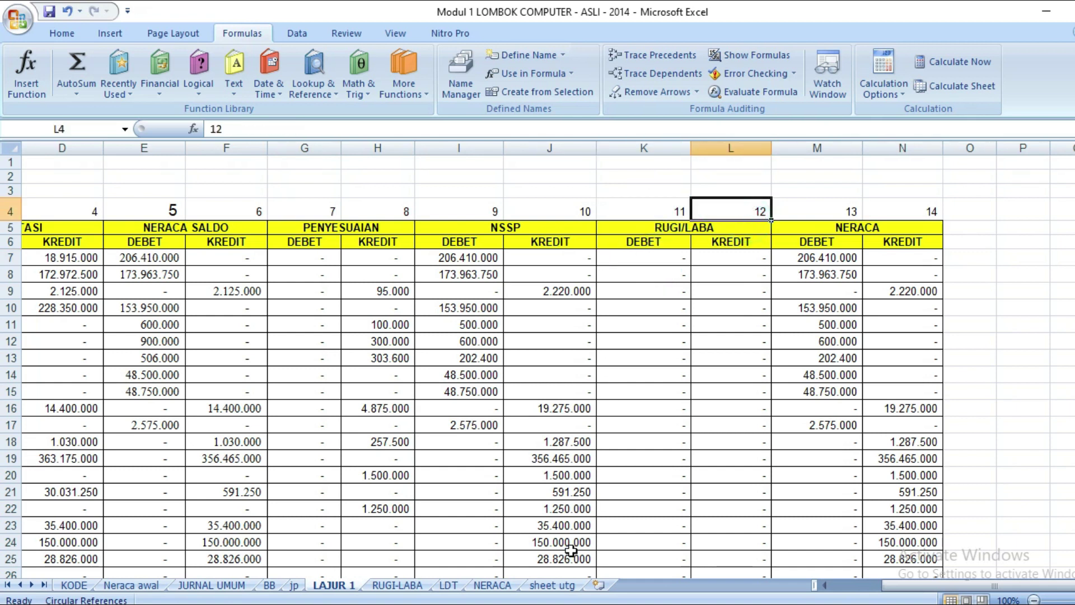
- In C6 of RUGI-LABA, insert a VLOOKUP for Penjualan with lookup value A6, table array lajur, column index 12 and range lookup 0
{"action": "left_click", "coordinate": [391, 586]}
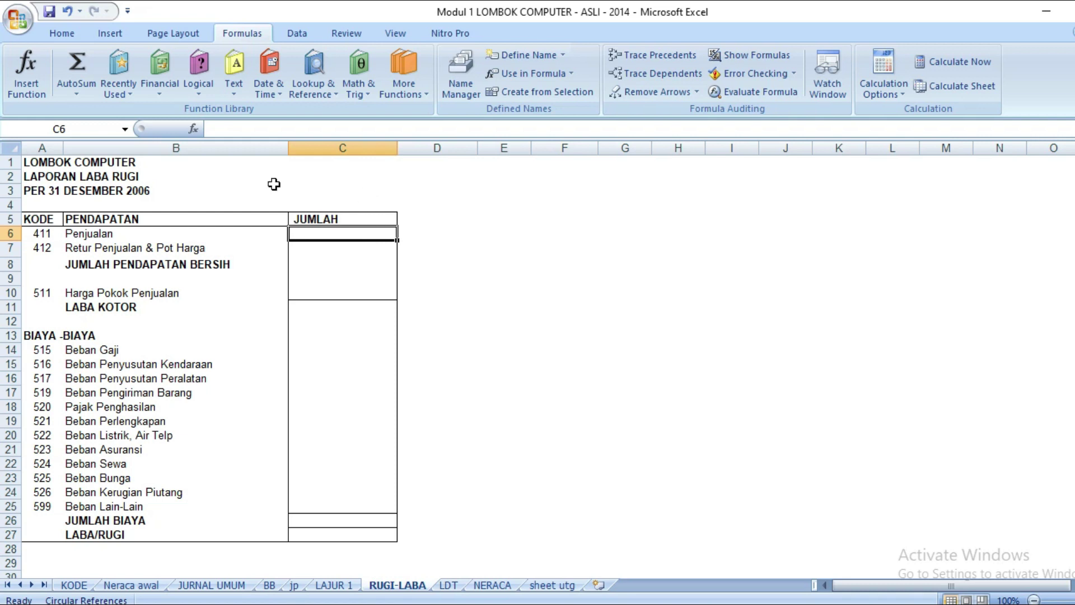
{"action": "left_click", "coordinate": [324, 91]}
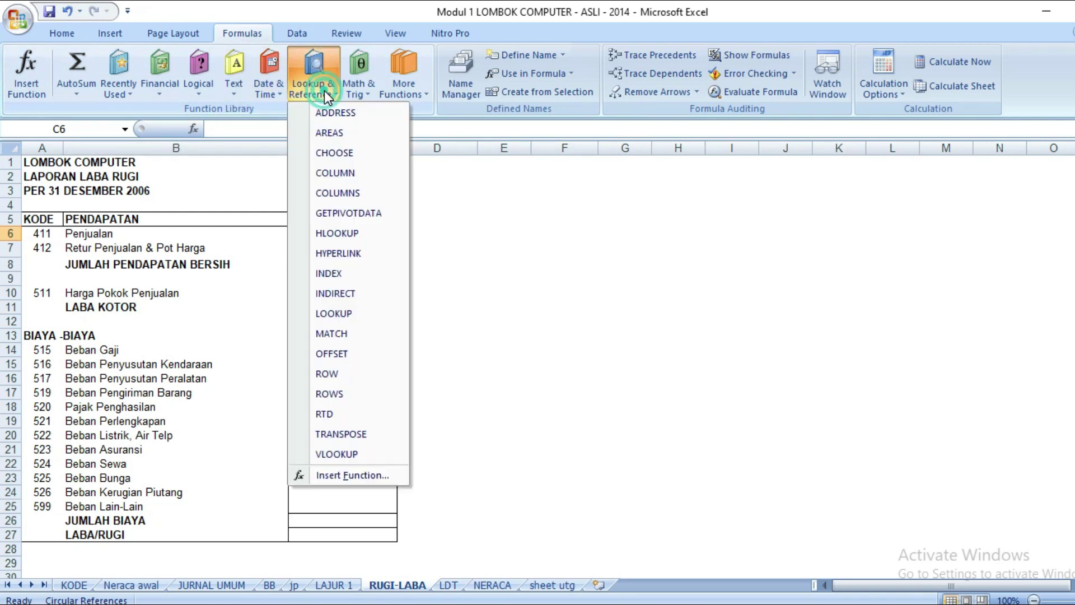
{"action": "left_click", "coordinate": [328, 455]}
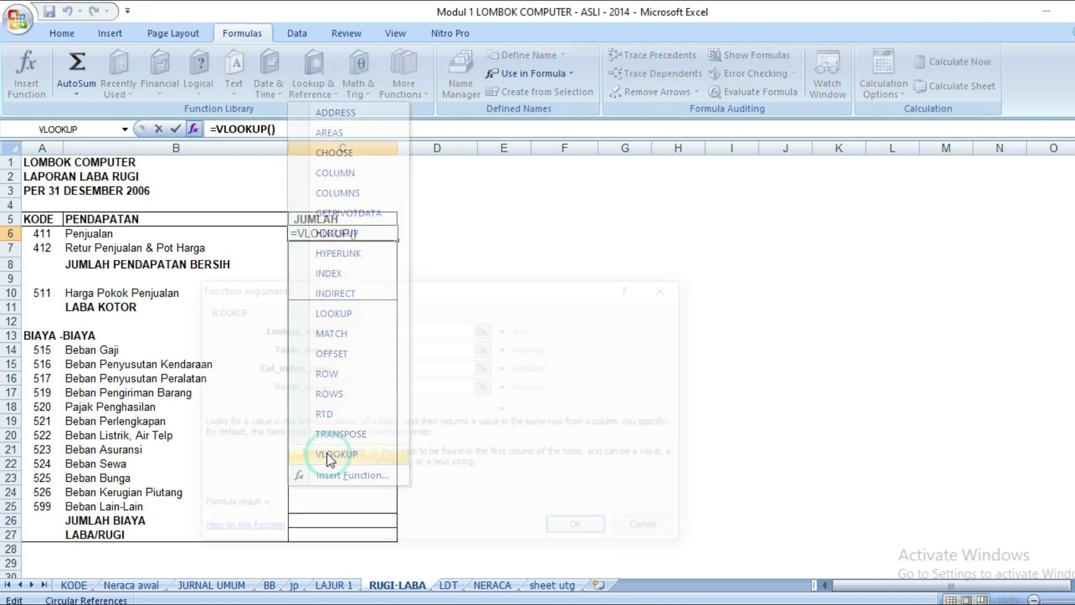
{"action": "left_click_drag", "start_coordinate": [336, 287], "coordinate": [550, 244]}
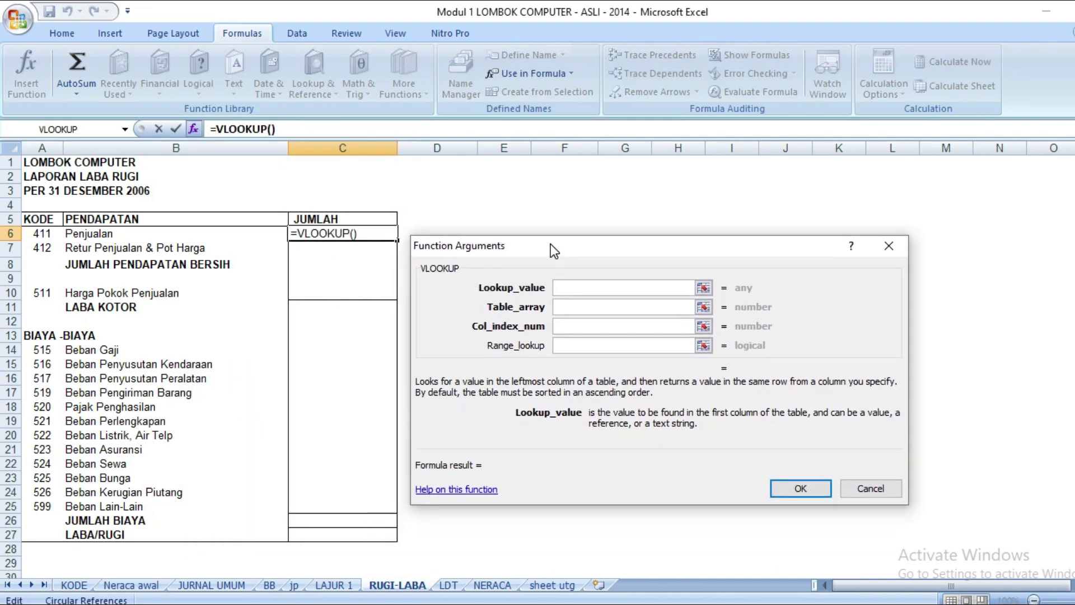
{"action": "left_click", "coordinate": [46, 234]}
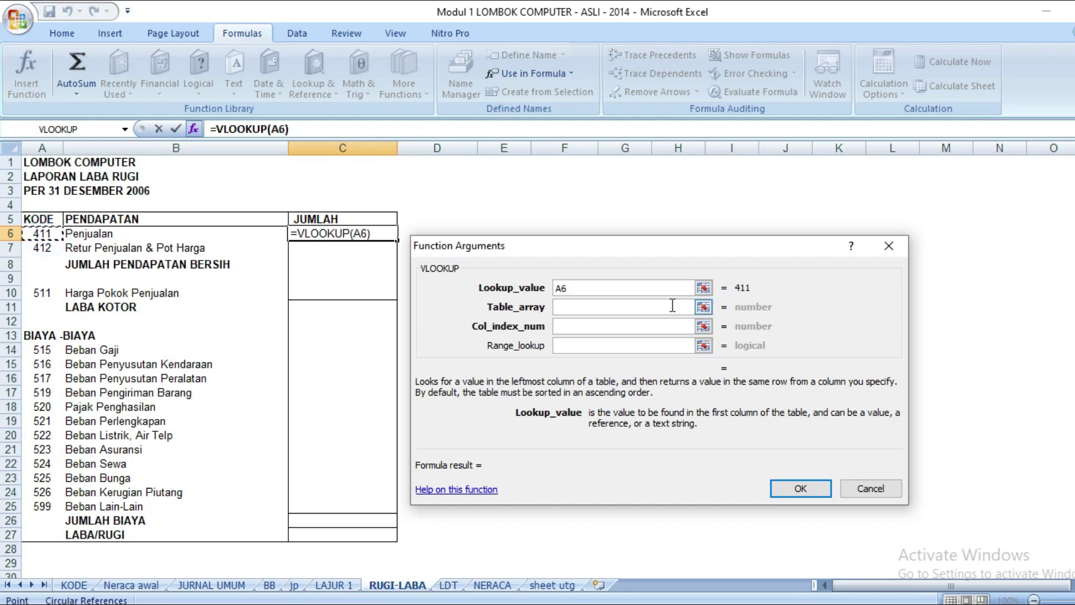
{"action": "left_click", "coordinate": [651, 306]}
{"action": "type", "text": "lajur"}
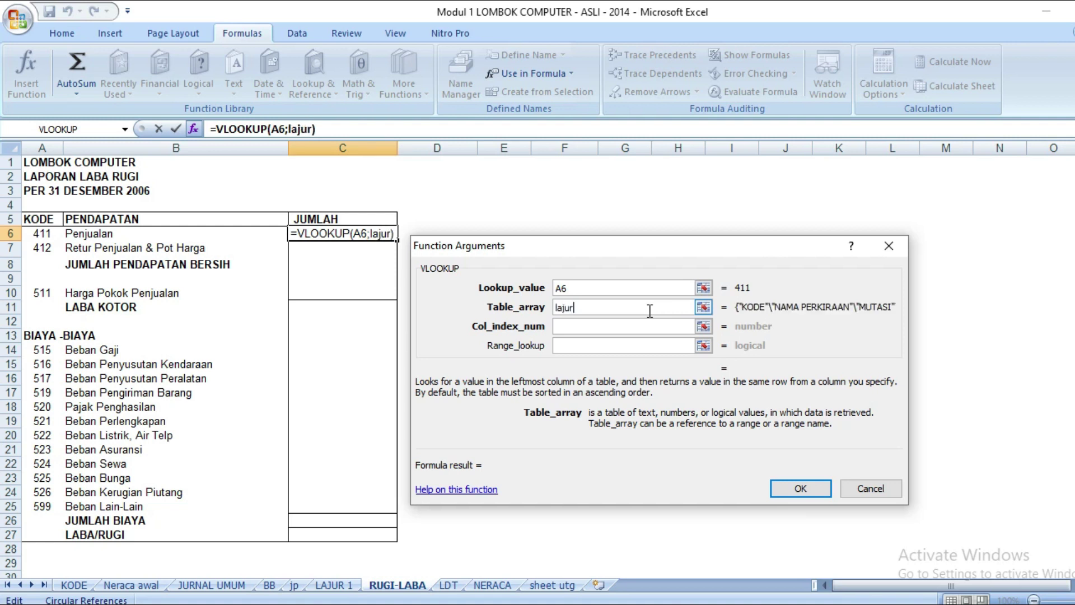
{"action": "left_click", "coordinate": [597, 324]}
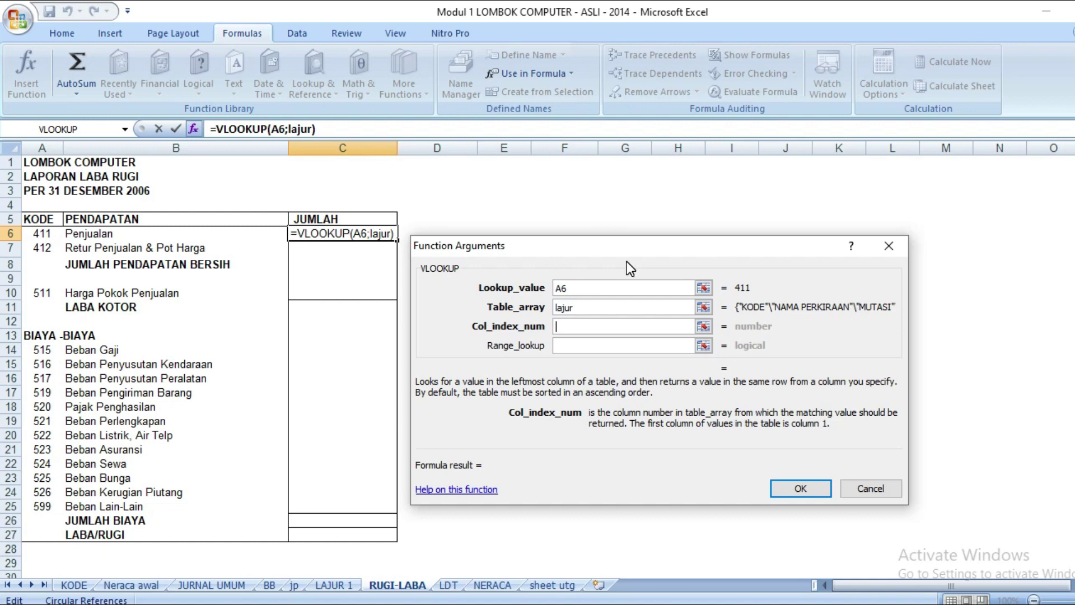
{"action": "type", "text": "12"}
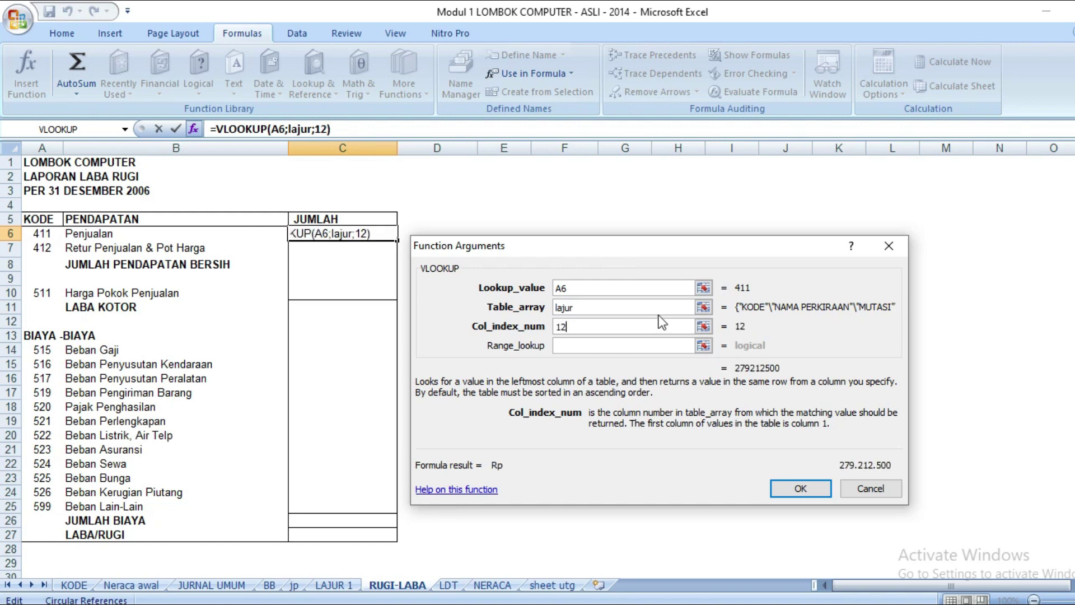
{"action": "left_click", "coordinate": [644, 345]}
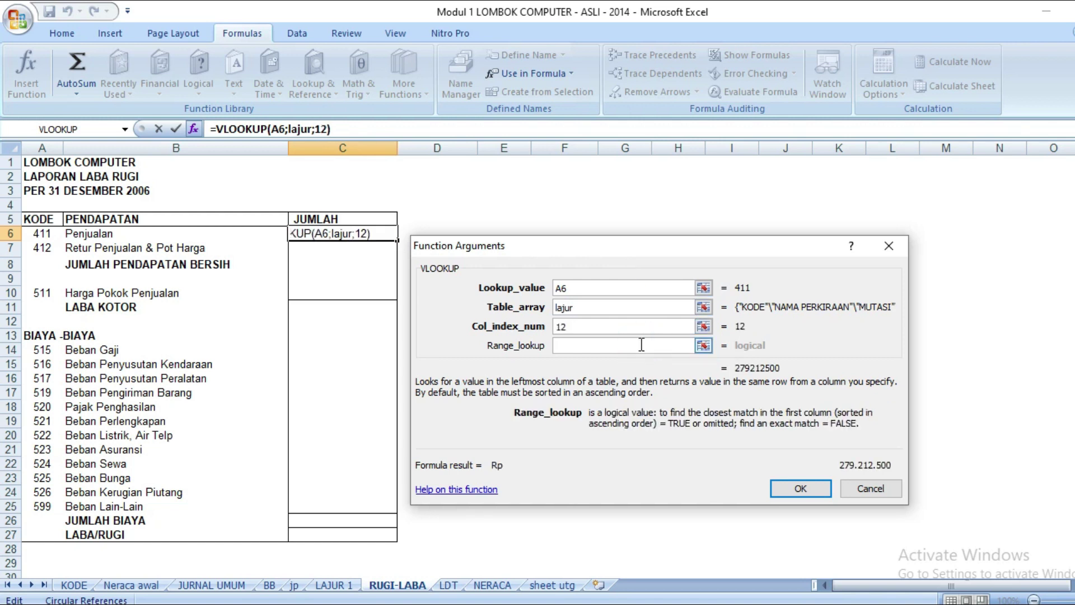
{"action": "type", "text": "0"}
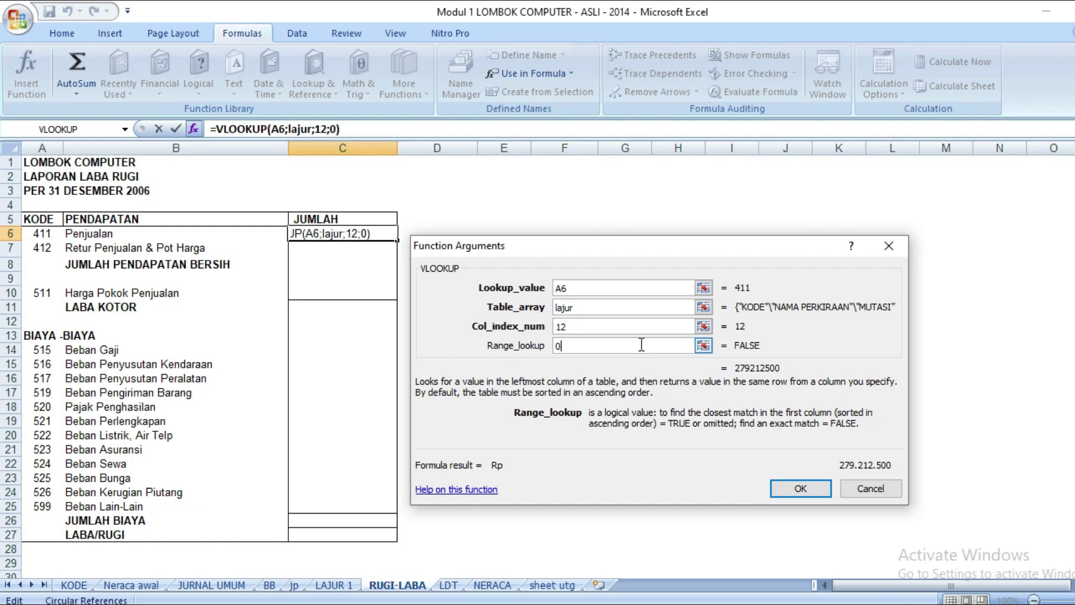
{"action": "left_click", "coordinate": [812, 491]}
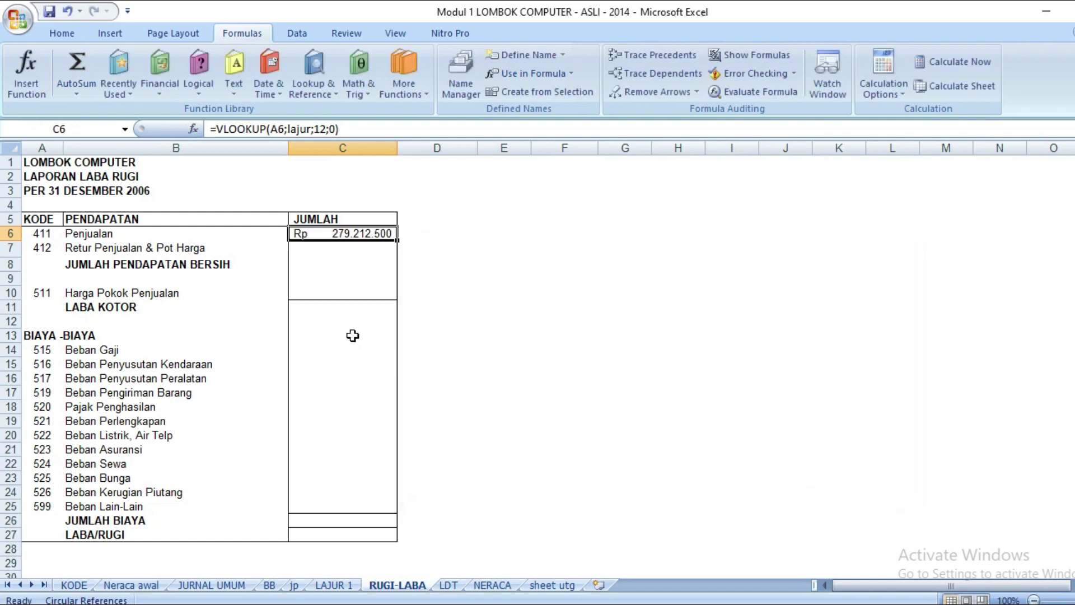
- Trace the Penjualan row across LAJUR 1, from the account name to its RUGI/LABA credit amount
{"action": "left_click", "coordinate": [336, 248]}
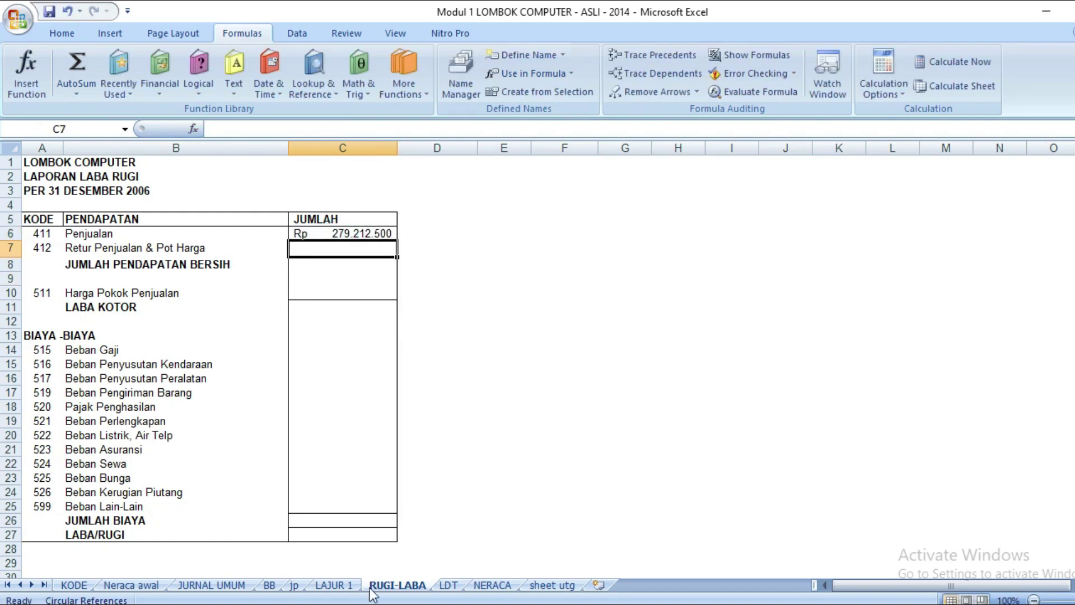
{"action": "left_click", "coordinate": [320, 586]}
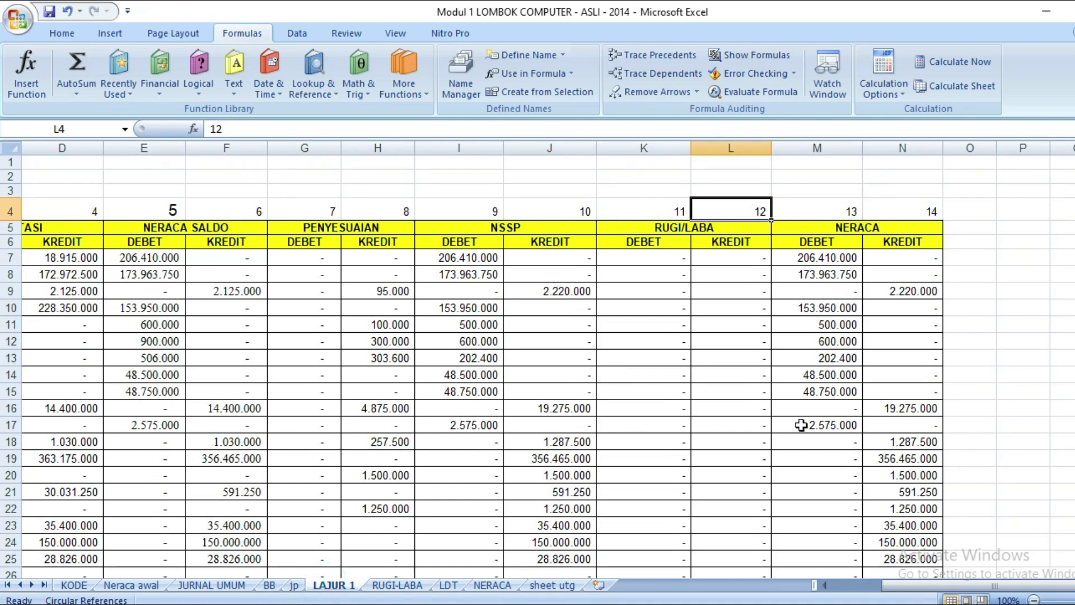
{"action": "left_click_drag", "start_coordinate": [1023, 574], "coordinate": [844, 586]}
{"action": "scroll", "coordinate": [584, 457], "scroll_direction": "down", "scroll_amount": 4}
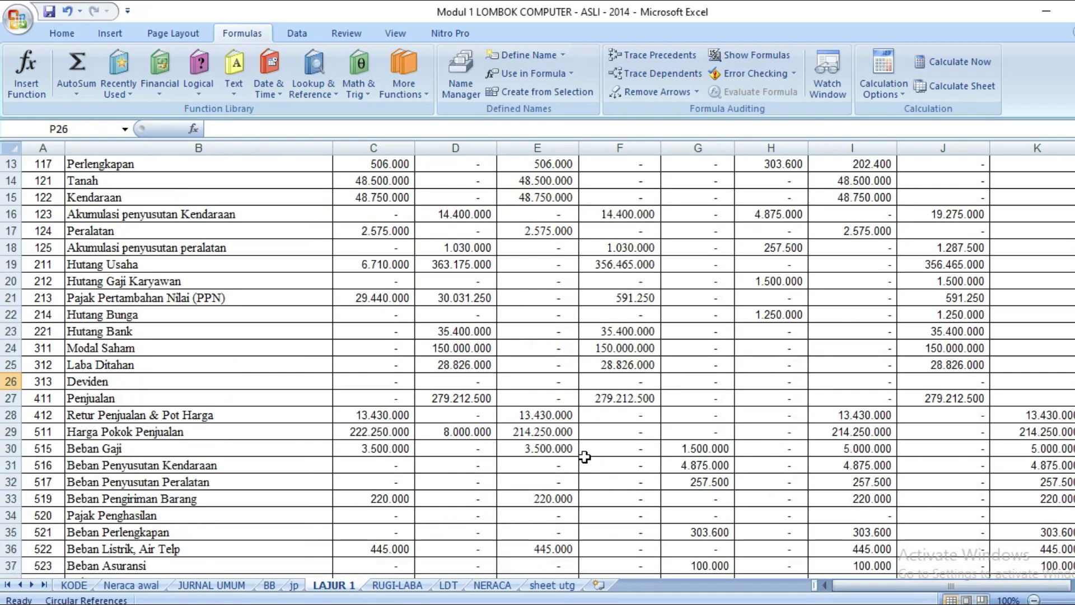
{"action": "left_click", "coordinate": [235, 396]}
{"action": "left_click", "coordinate": [437, 392]}
{"action": "left_click", "coordinate": [638, 390]}
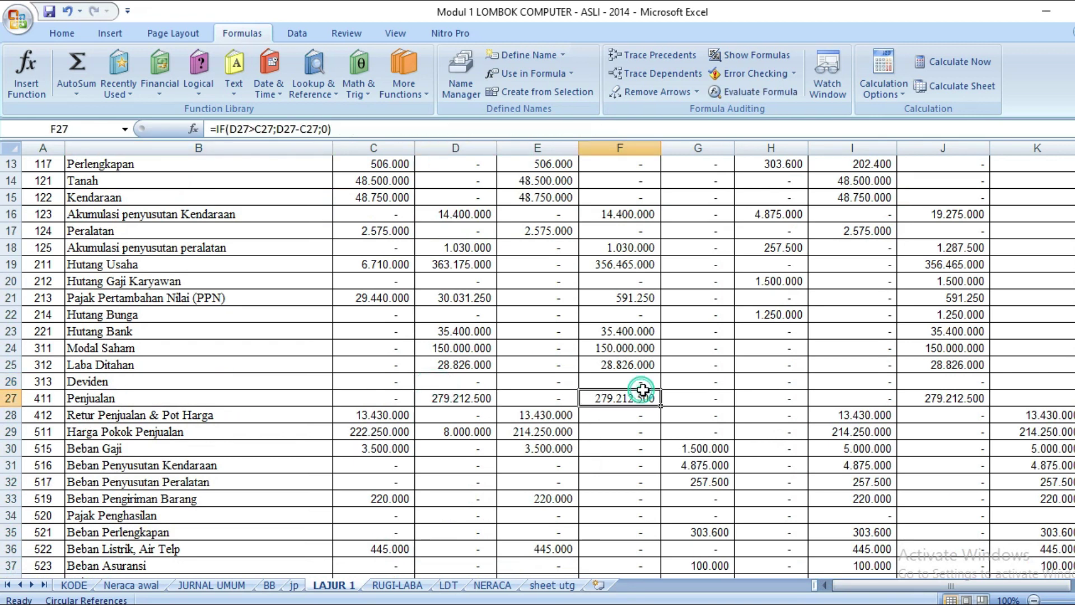
{"action": "left_click", "coordinate": [952, 398]}
{"action": "left_click_drag", "start_coordinate": [950, 586], "coordinate": [993, 579]}
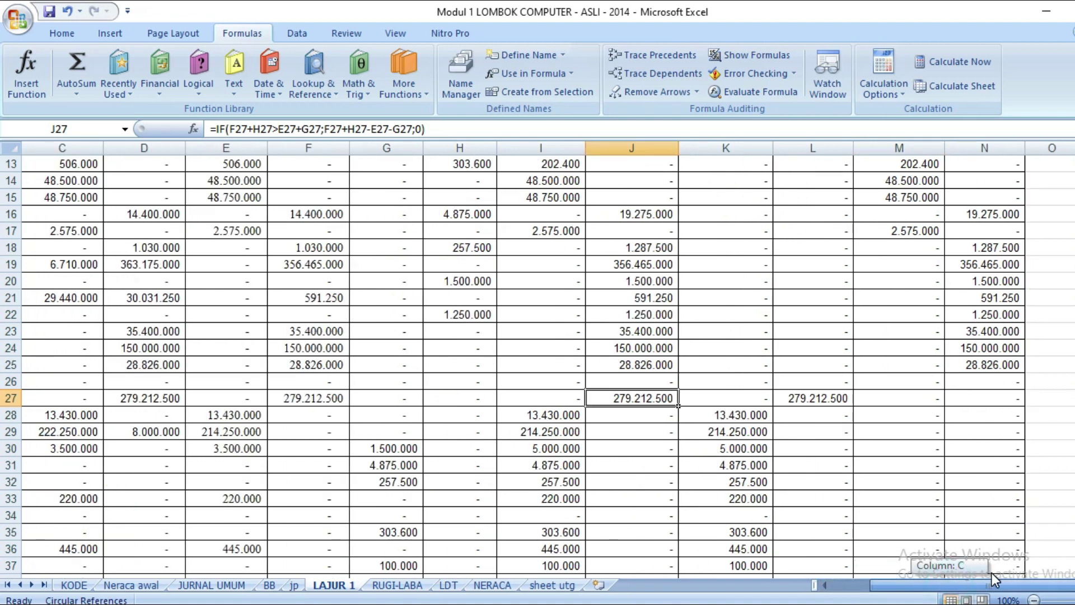
{"action": "left_click", "coordinate": [795, 396]}
- Compare the column numbers in K4 and L4 above the RUGI/LABA debit and credit columns with the Penjualan amount's column
{"action": "scroll", "coordinate": [798, 395], "scroll_direction": "up", "scroll_amount": 4}
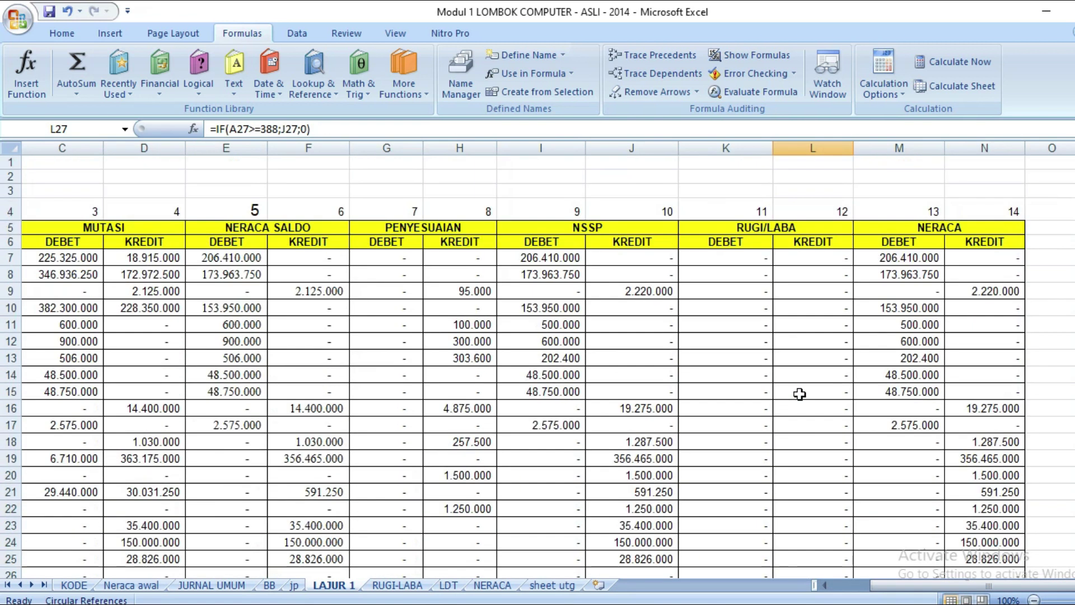
{"action": "scroll", "coordinate": [784, 250], "scroll_direction": "down", "scroll_amount": 4}
{"action": "scroll", "coordinate": [784, 275], "scroll_direction": "up", "scroll_amount": 4}
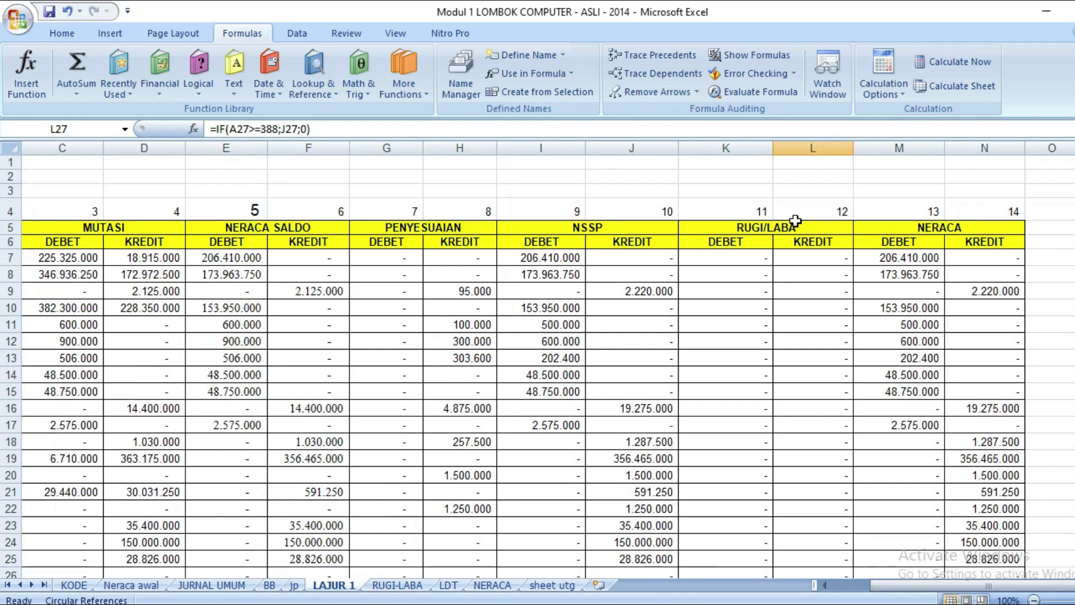
{"action": "left_click", "coordinate": [821, 212]}
{"action": "left_click", "coordinate": [758, 211]}
{"action": "left_click", "coordinate": [821, 211]}
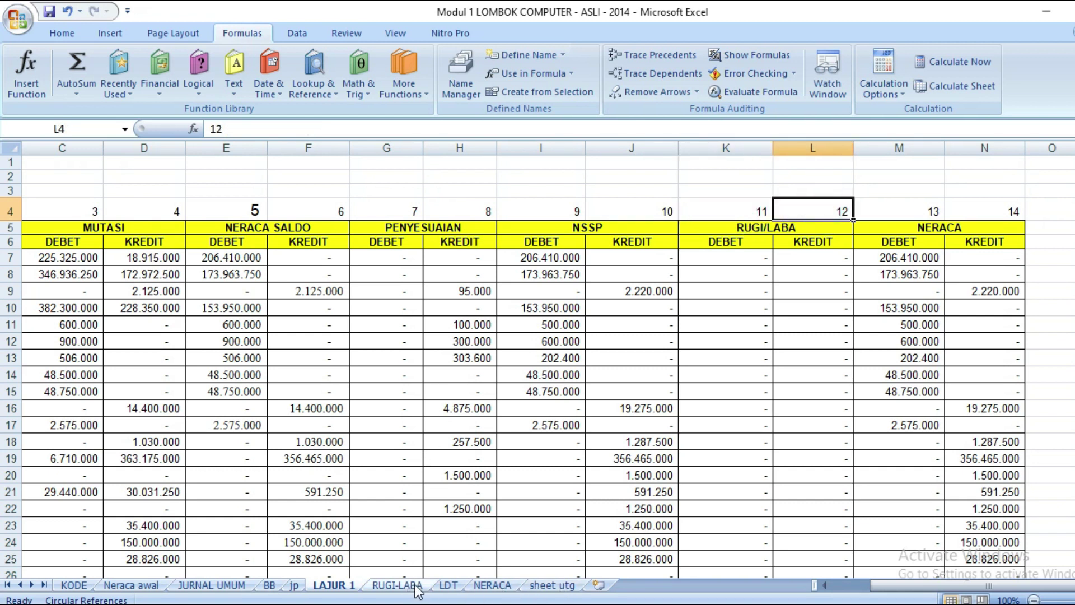
- Fill the Penjualan VLOOKUP down to C7 in RUGI-LABA and set its column index to 11 for Retur Penjualan & Pot Harga
{"action": "left_click", "coordinate": [397, 586]}
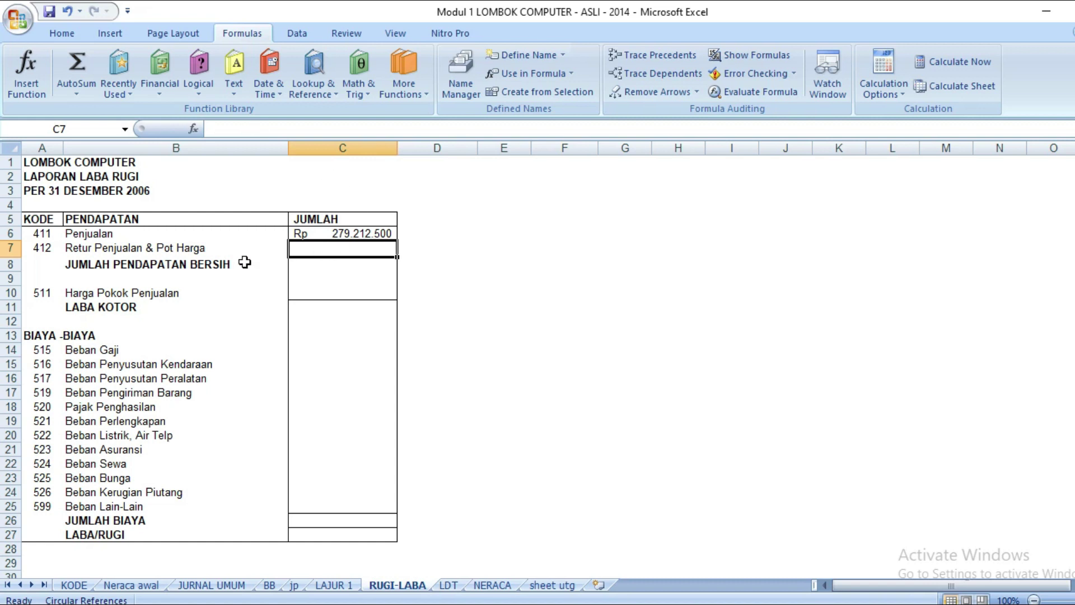
{"action": "left_click", "coordinate": [206, 249]}
{"action": "left_click", "coordinate": [313, 247]}
{"action": "left_click", "coordinate": [318, 229]}
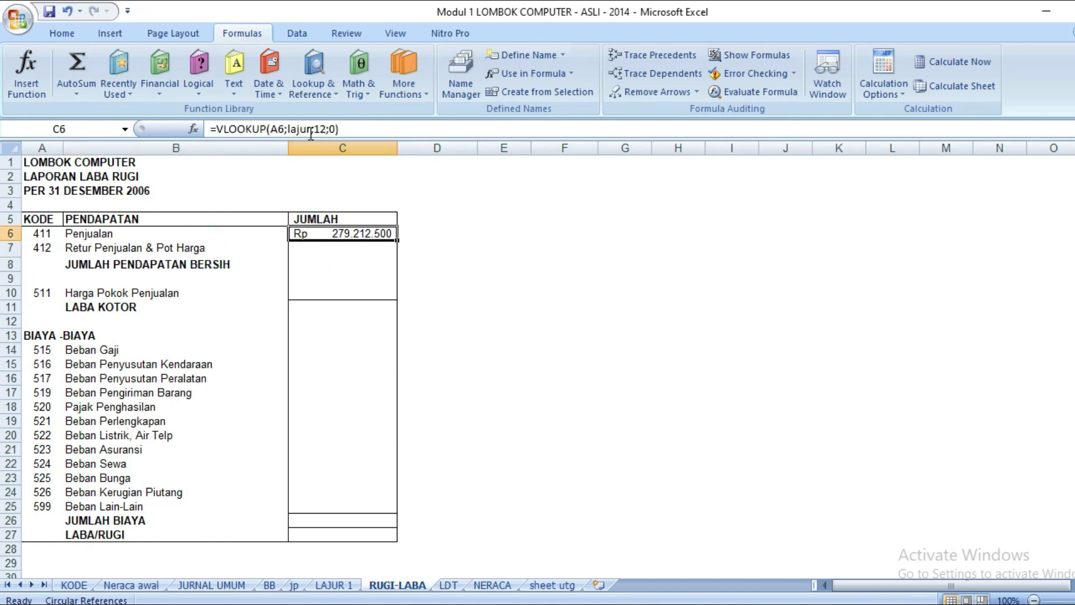
{"action": "left_click", "coordinate": [150, 246]}
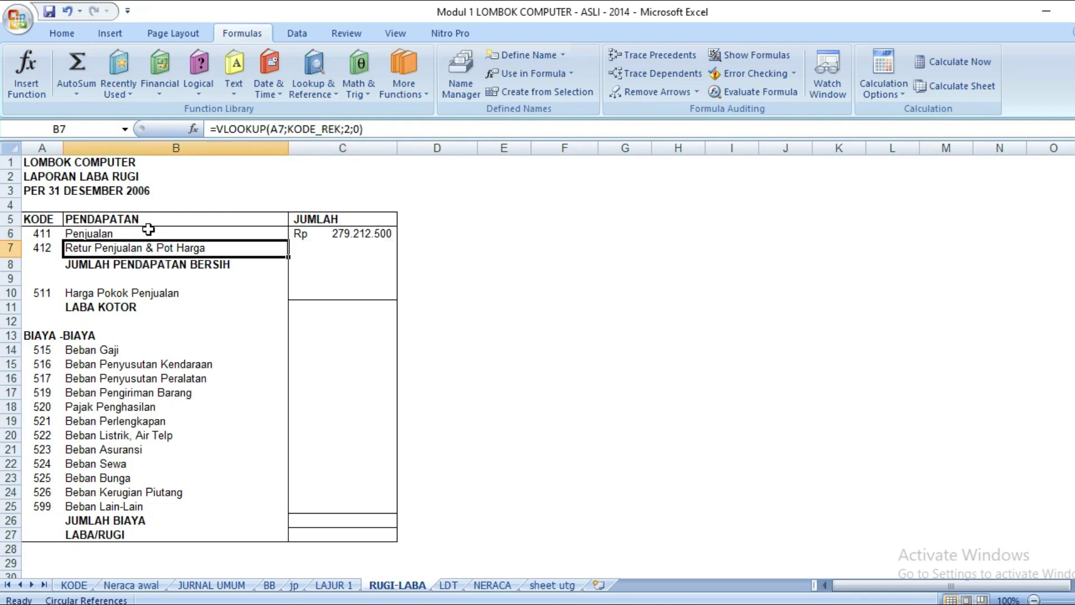
{"action": "left_click", "coordinate": [323, 232]}
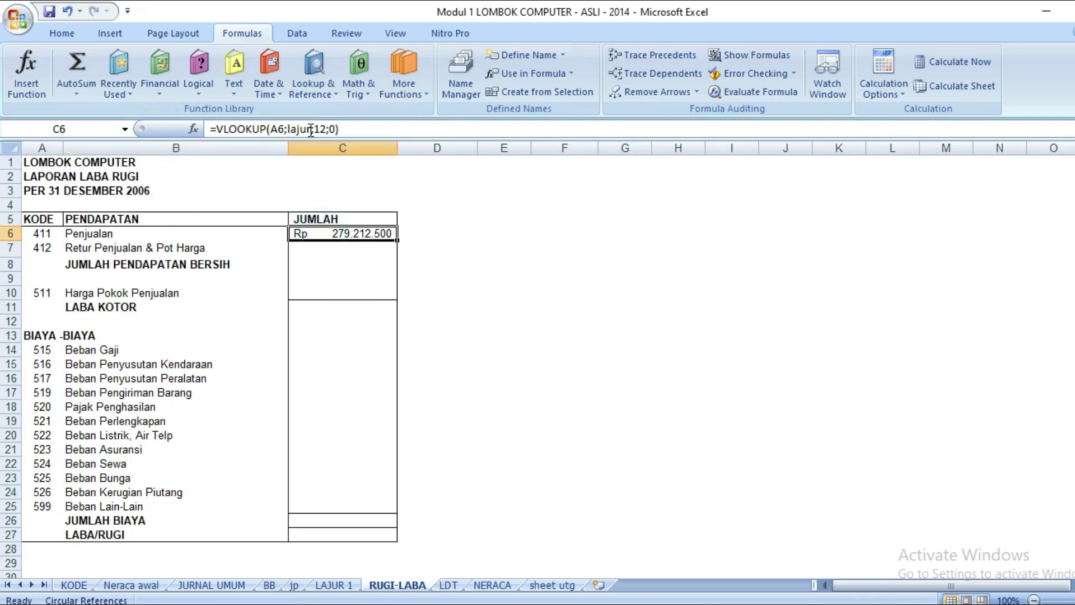
{"action": "left_click_drag", "start_coordinate": [399, 240], "coordinate": [396, 260]}
{"action": "left_click", "coordinate": [370, 247]}
{"action": "left_click", "coordinate": [327, 129]}
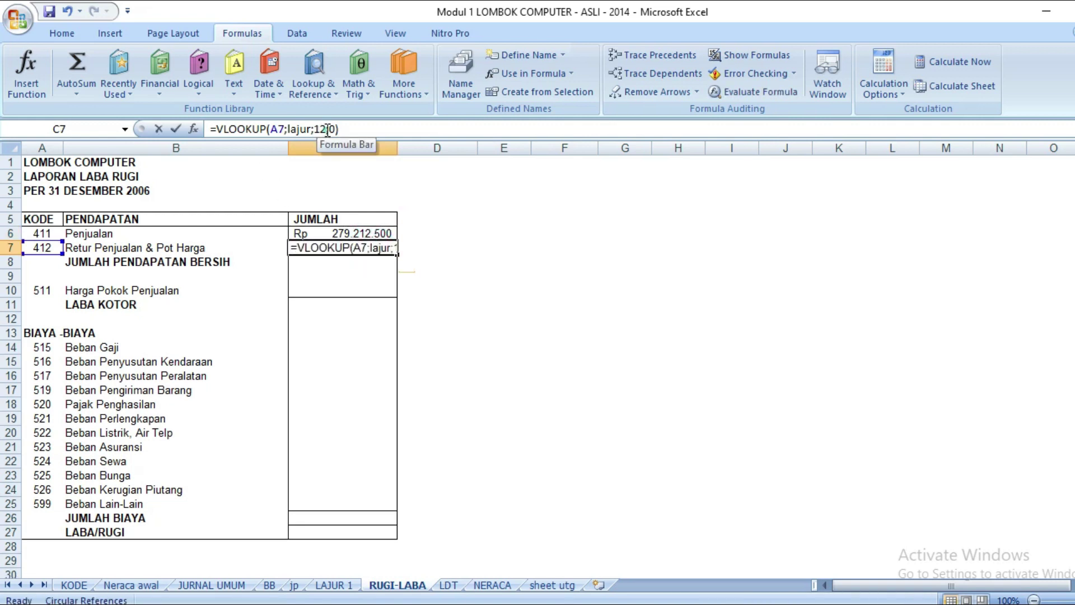
{"action": "type", "text": "1"}
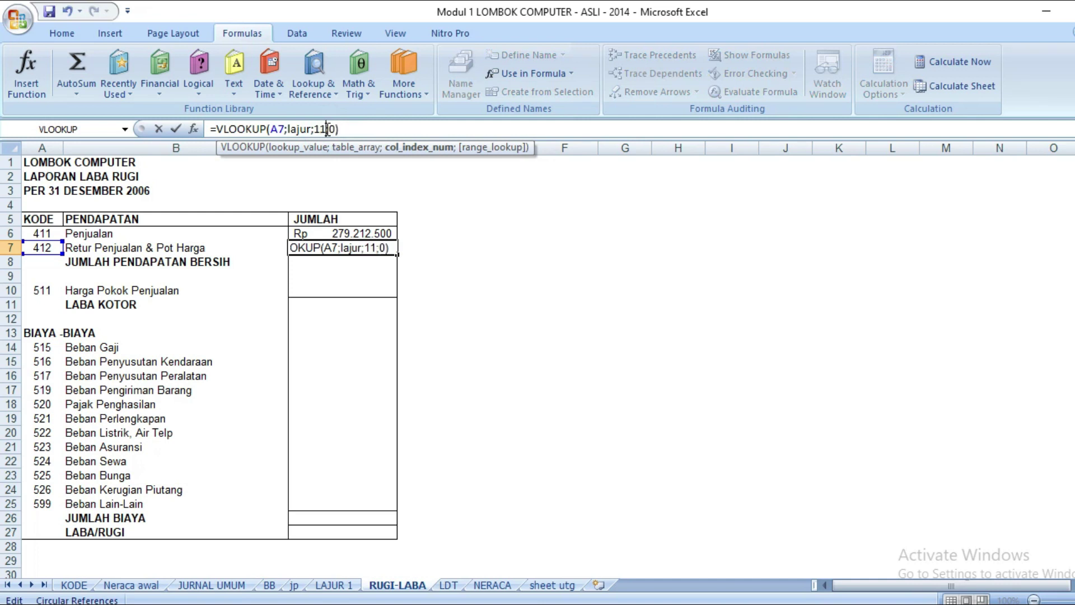
{"action": "key", "text": "Return"}
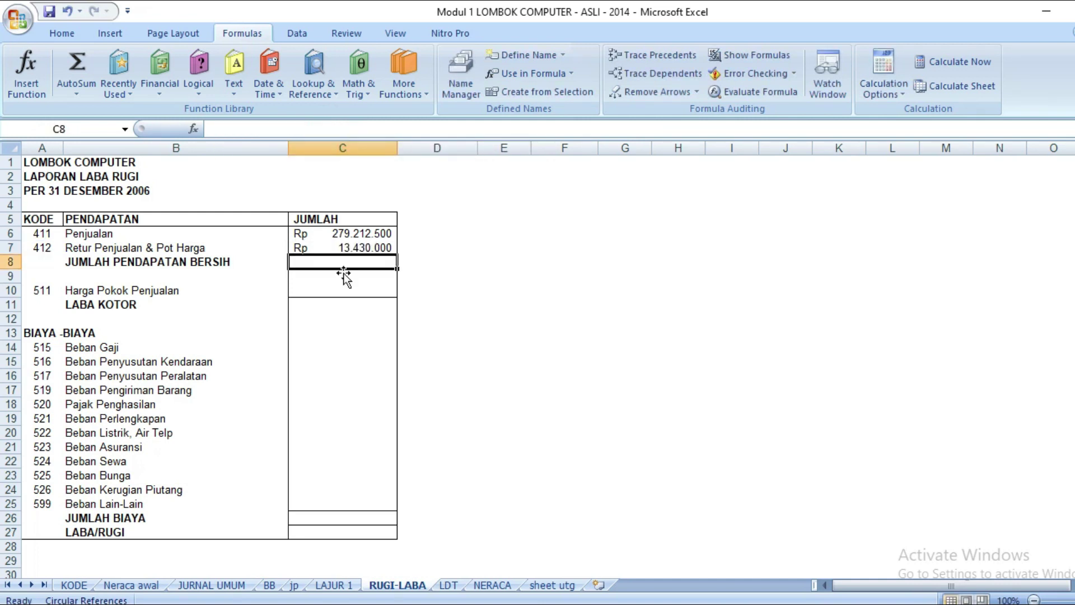
- Calculate JUMLAH PENDAPATAN BERSIH in C8 with the formula =C6+C7
{"action": "type", "text": "="}
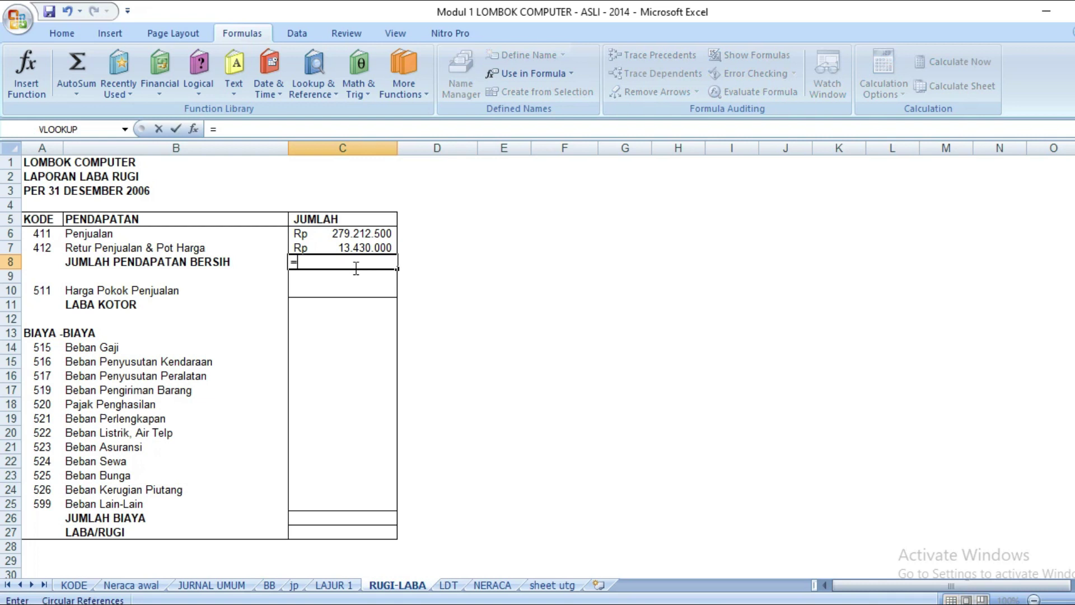
{"action": "key", "text": "Up"}
{"action": "key", "text": "Up"}
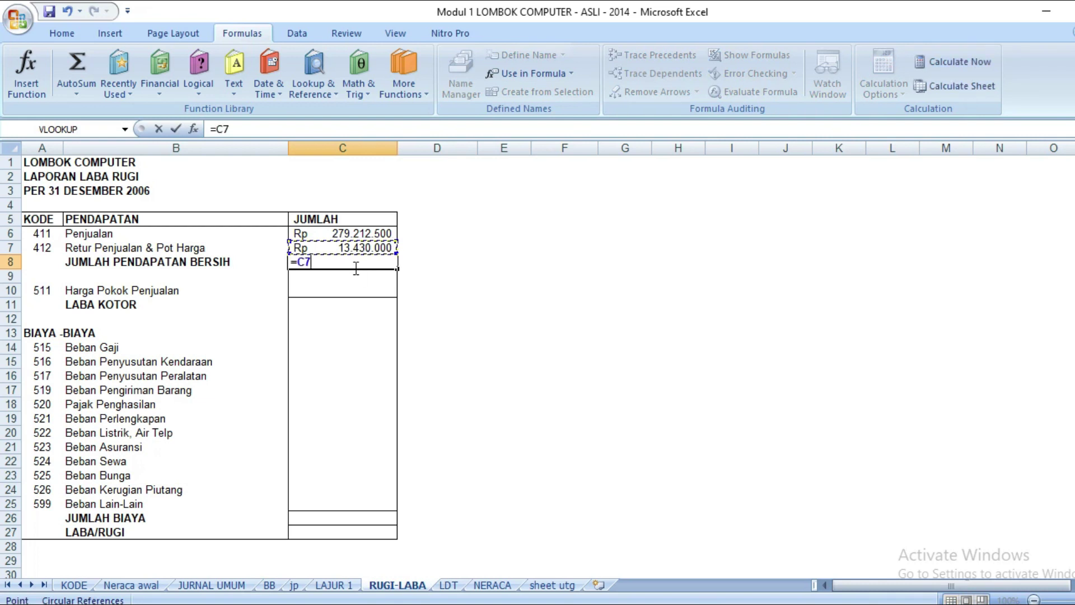
{"action": "type", "text": "+"}
{"action": "key", "text": "Up"}
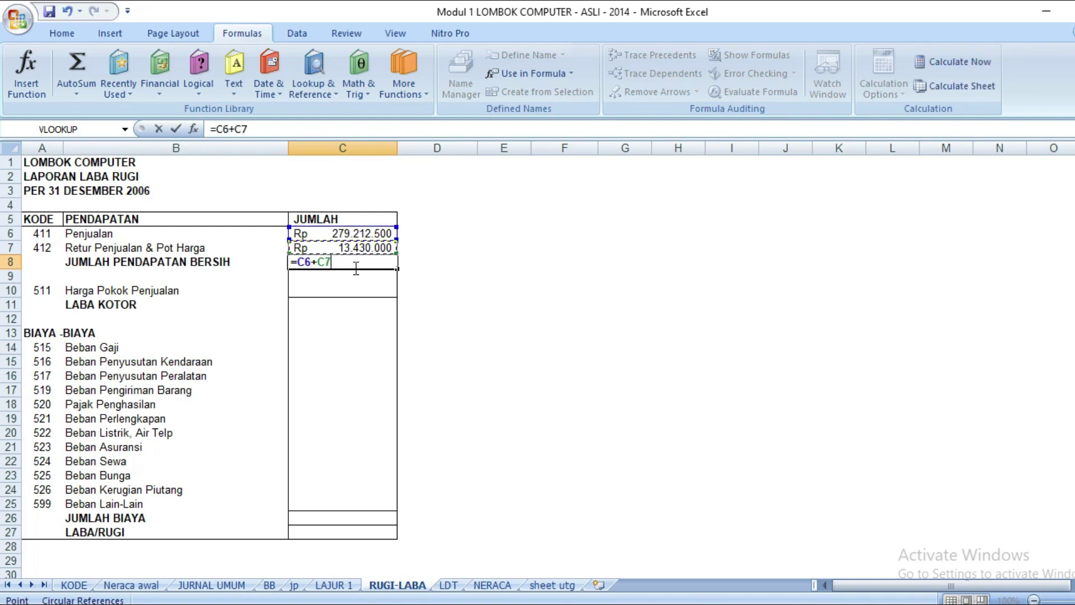
{"action": "key", "text": "Return"}
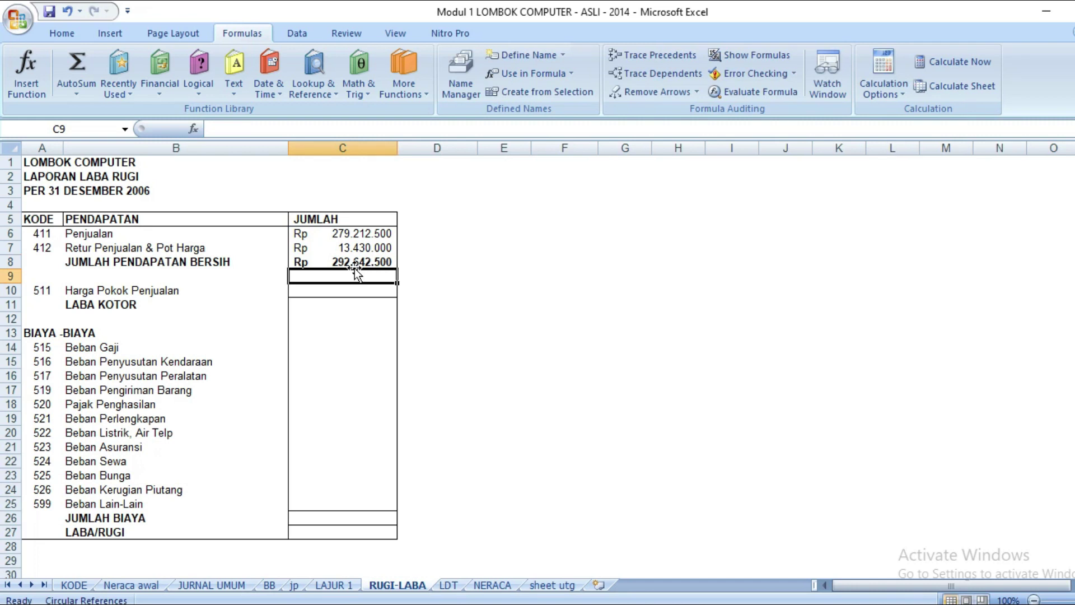
- Make the Retur Penjualan & Pot Harga amount in C7 negative by appending *-1 to its VLOOKUP formula
{"action": "left_click", "coordinate": [307, 248]}
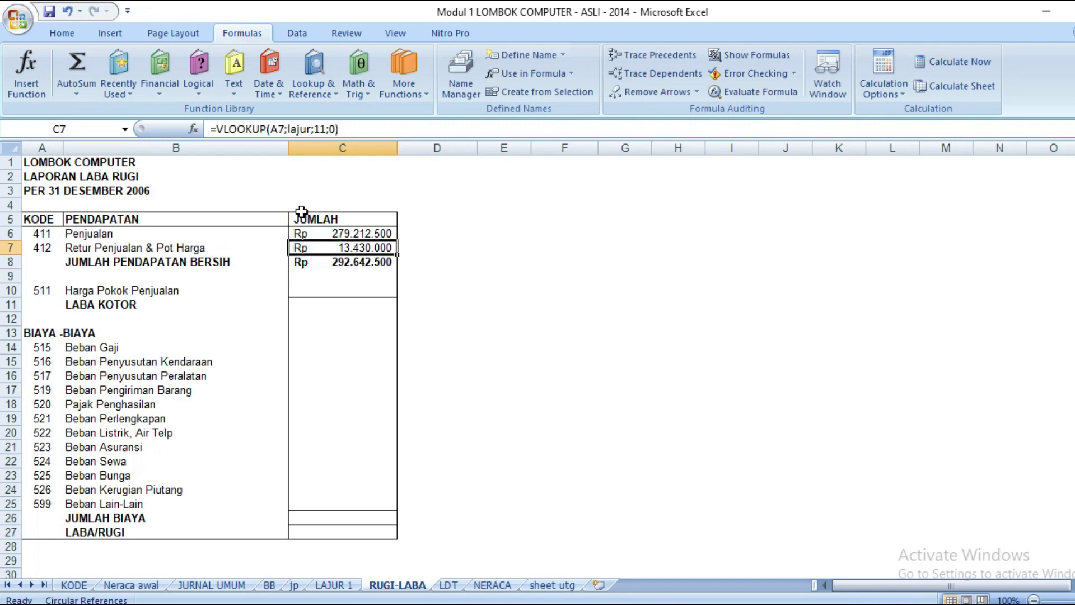
{"action": "left_click", "coordinate": [358, 128]}
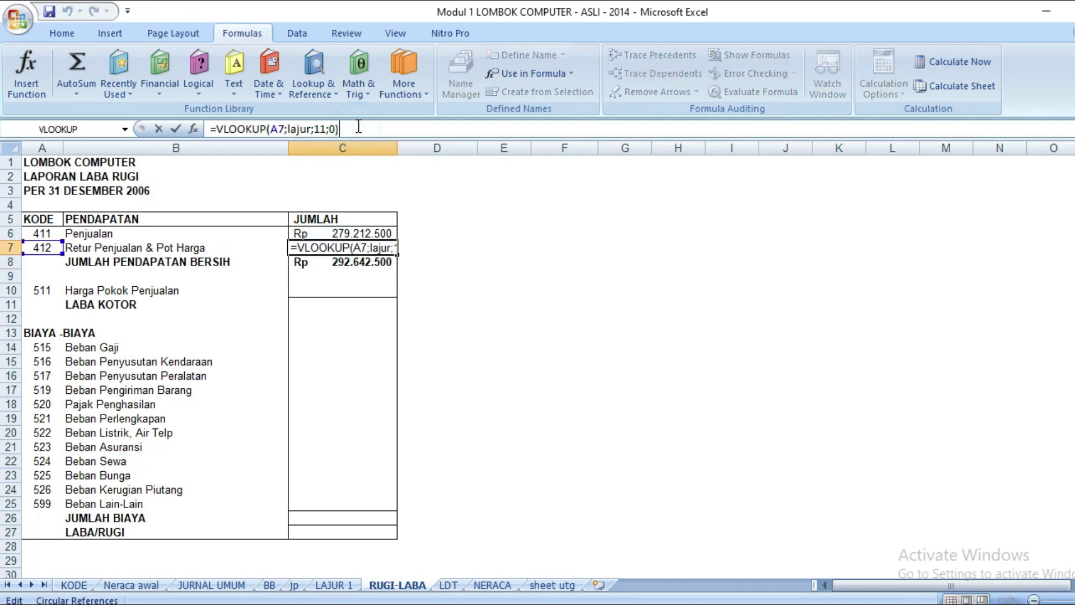
{"action": "type", "text": "*"}
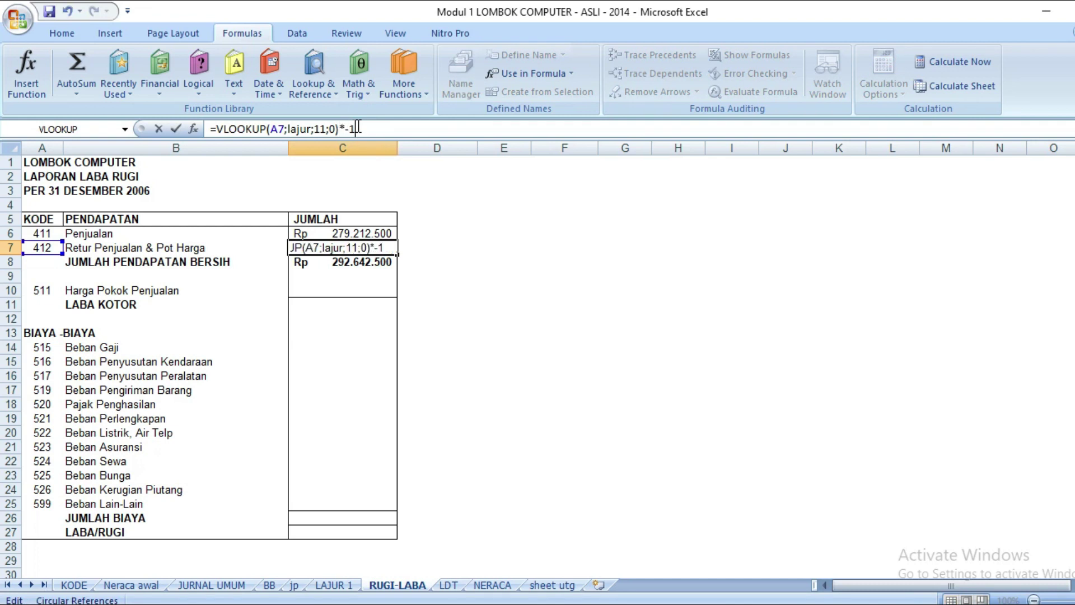
{"action": "key", "text": "Return"}
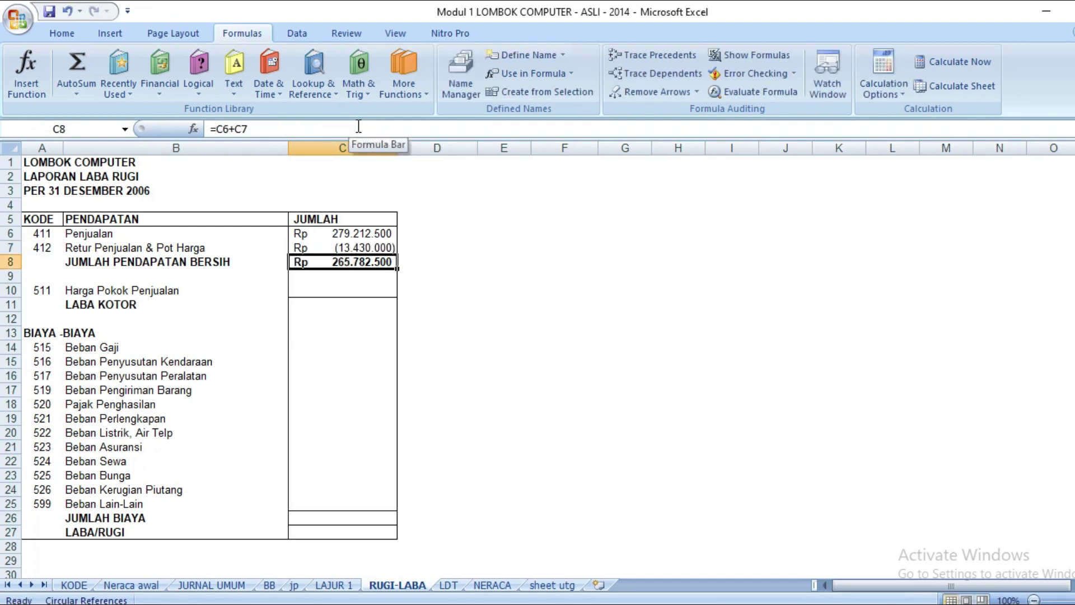
- Copy the negative VLOOKUP formula from C7 into C10 to fill in the Harga Pokok Penjualan amount
{"action": "left_click", "coordinate": [368, 289]}
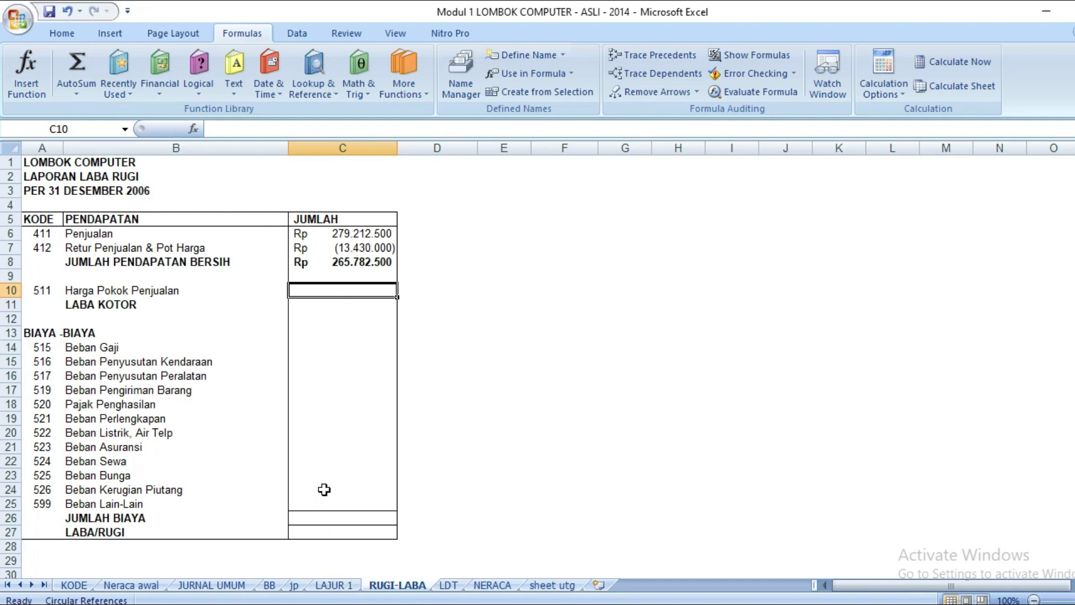
{"action": "left_click", "coordinate": [358, 234]}
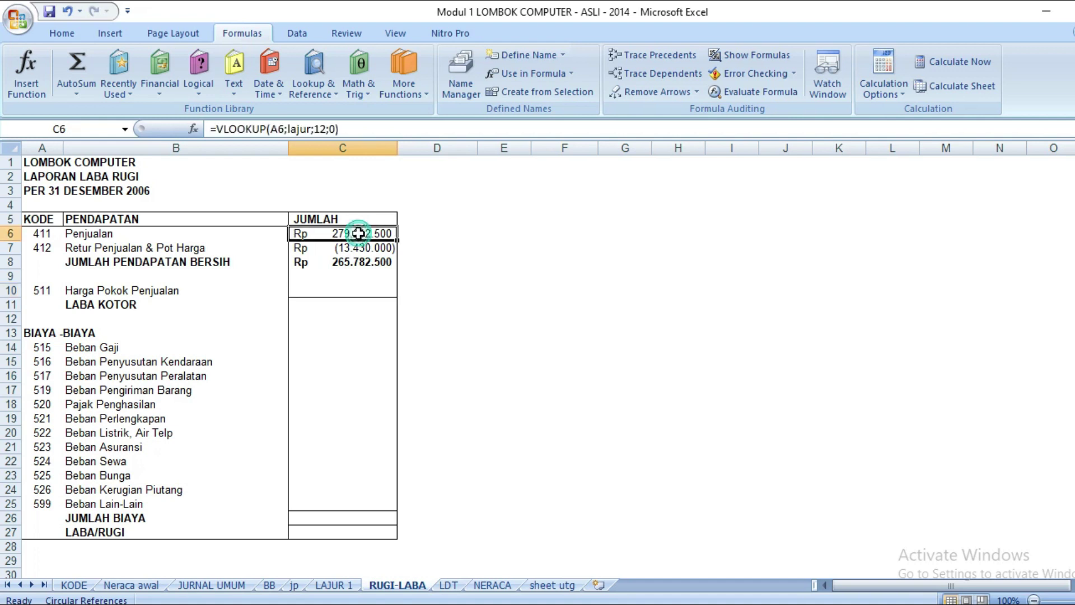
{"action": "left_click", "coordinate": [357, 249]}
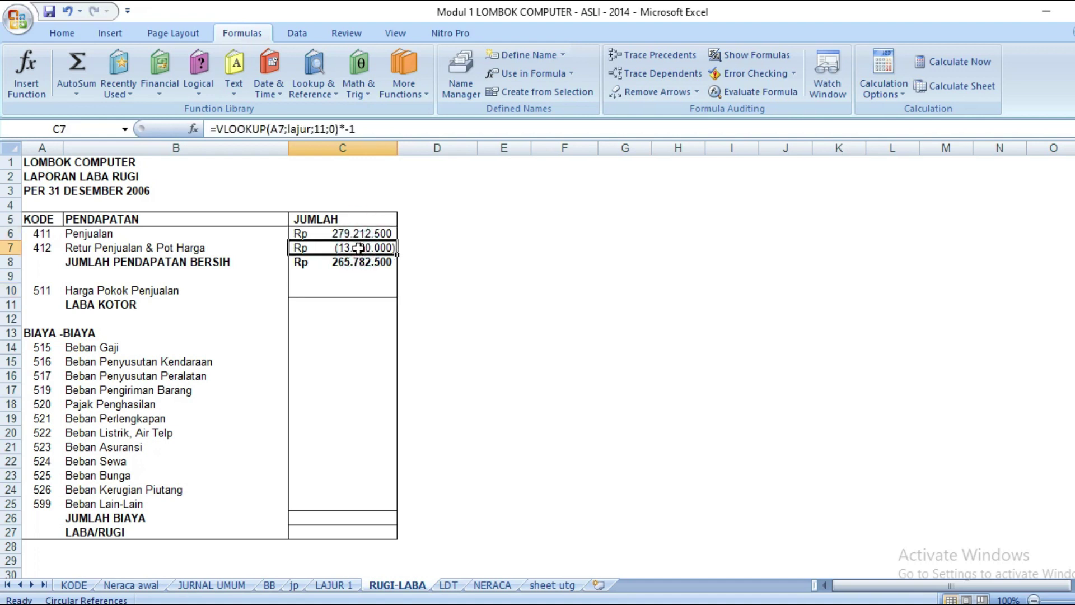
{"action": "key", "text": "ctrl+c"}
{"action": "left_click", "coordinate": [357, 290]}
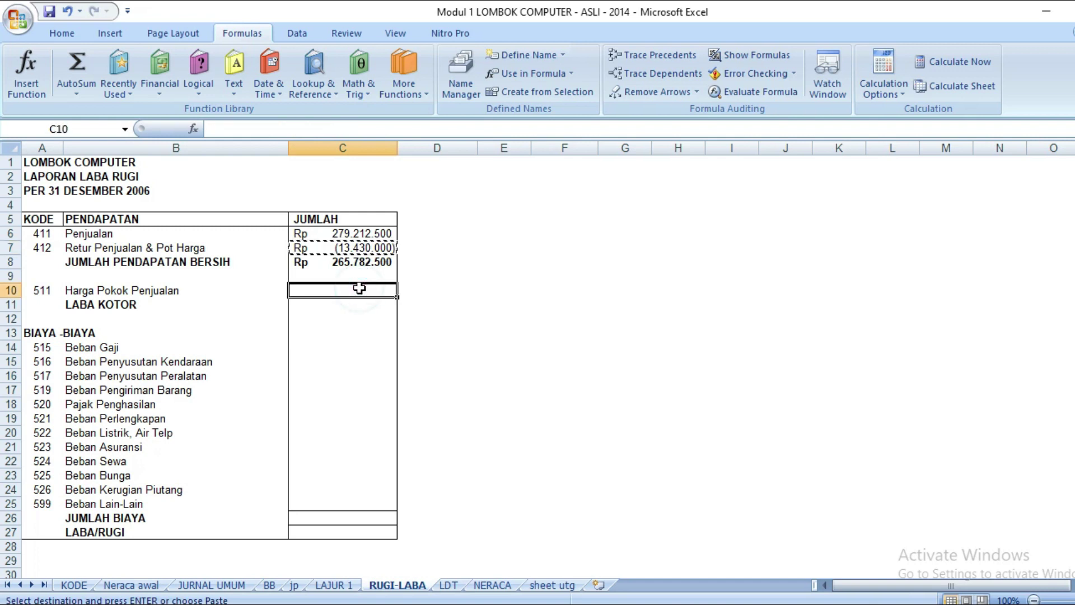
{"action": "key", "text": "Return"}
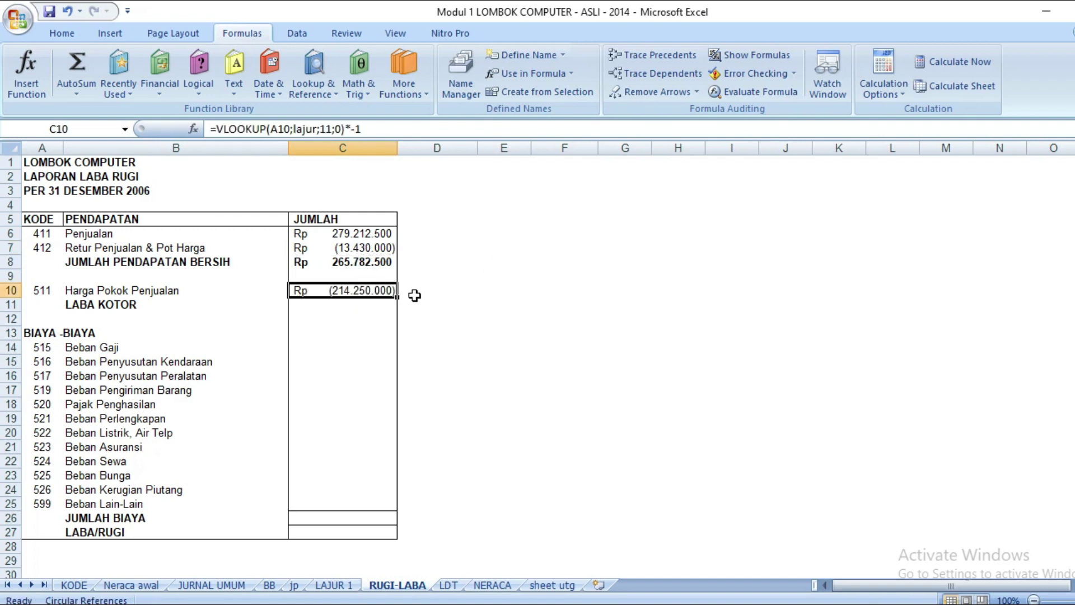
- Check the Harga Pokok Penjualan amount in C10 against the RUGI/LABA columns of the LAJUR 1 sheet
{"action": "left_click", "coordinate": [371, 310]}
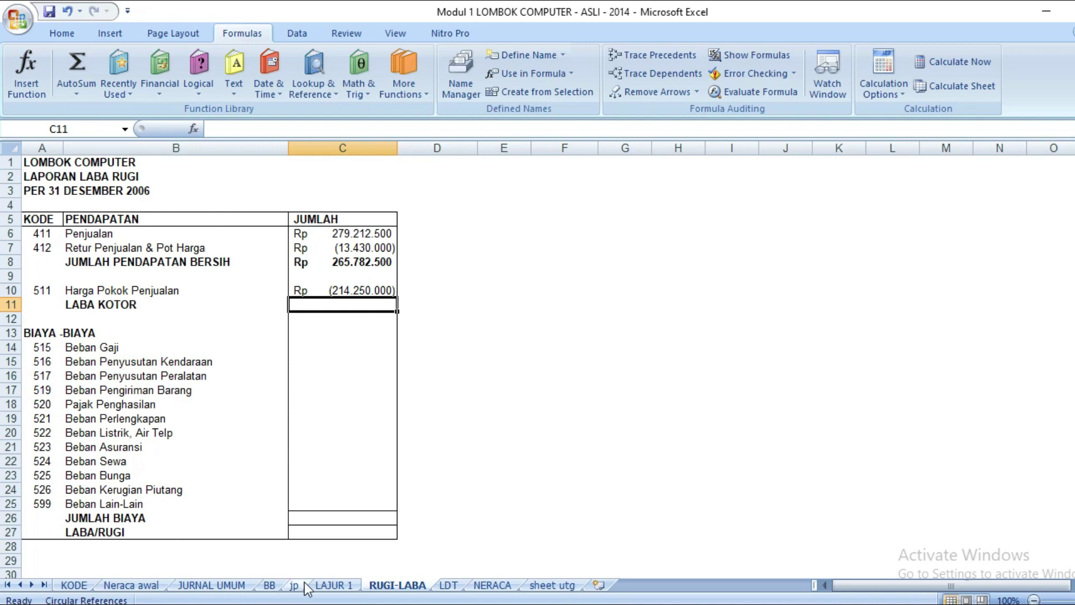
{"action": "left_click", "coordinate": [334, 585]}
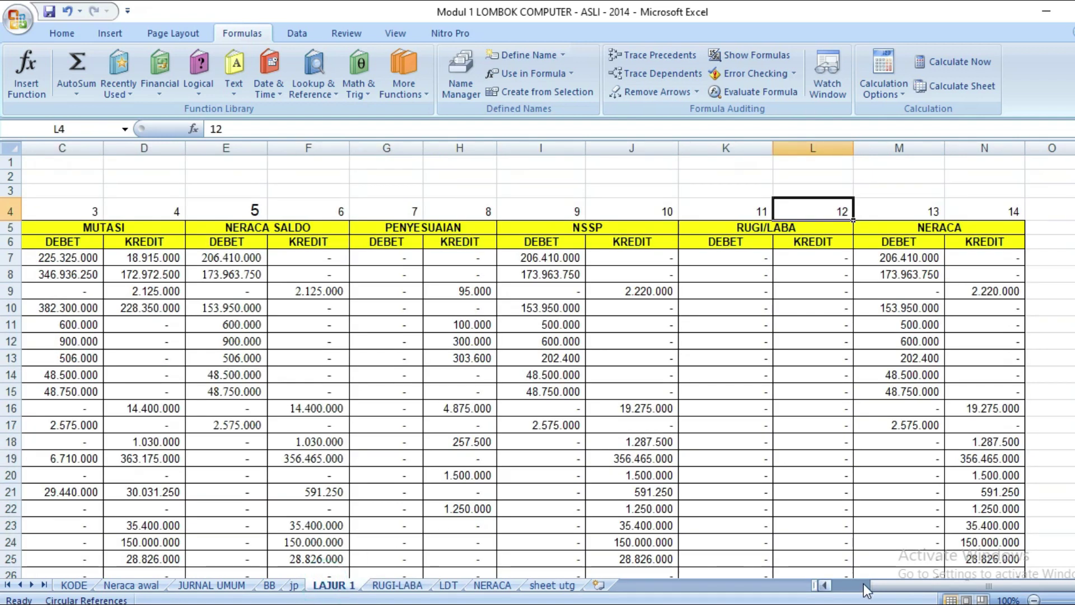
{"action": "scroll", "coordinate": [538, 364], "scroll_direction": "down", "scroll_amount": 5}
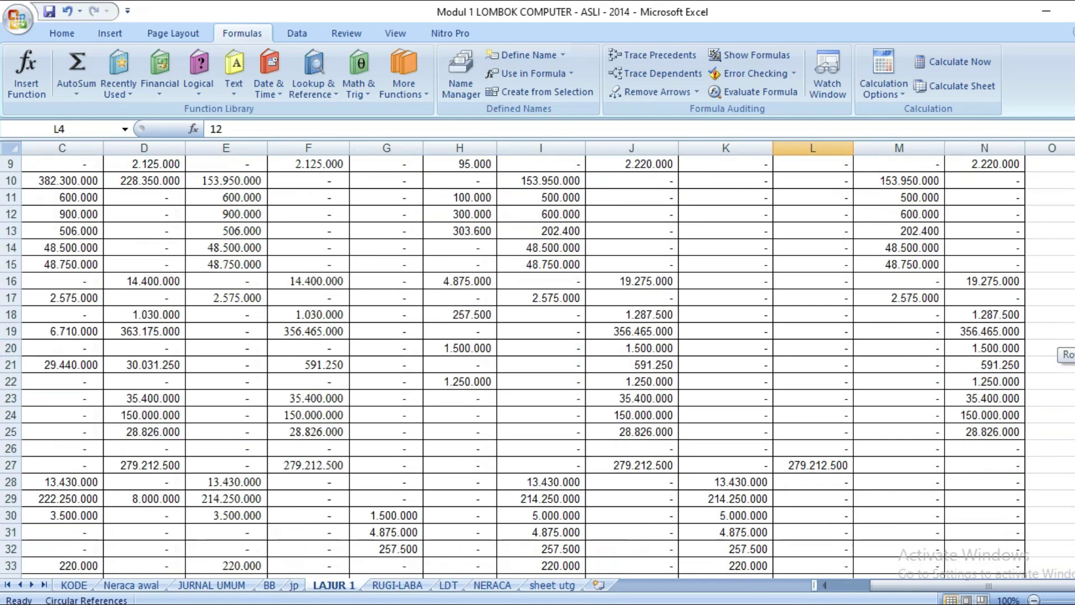
{"action": "scroll", "coordinate": [537, 364], "scroll_direction": "down", "scroll_amount": 2}
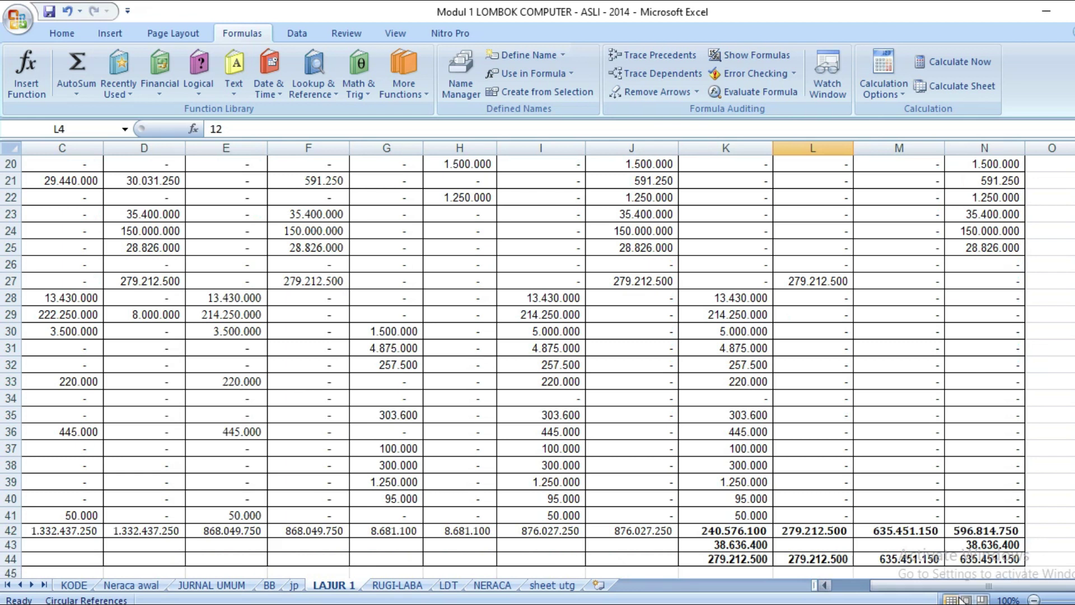
{"action": "left_click_drag", "start_coordinate": [961, 593], "coordinate": [922, 596]}
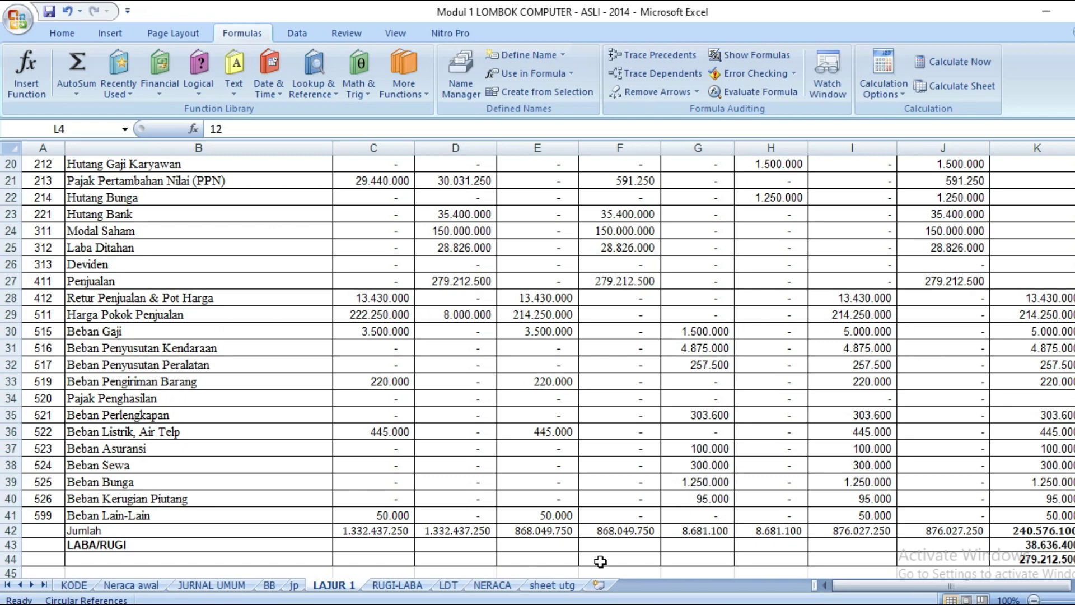
{"action": "left_click", "coordinate": [401, 587]}
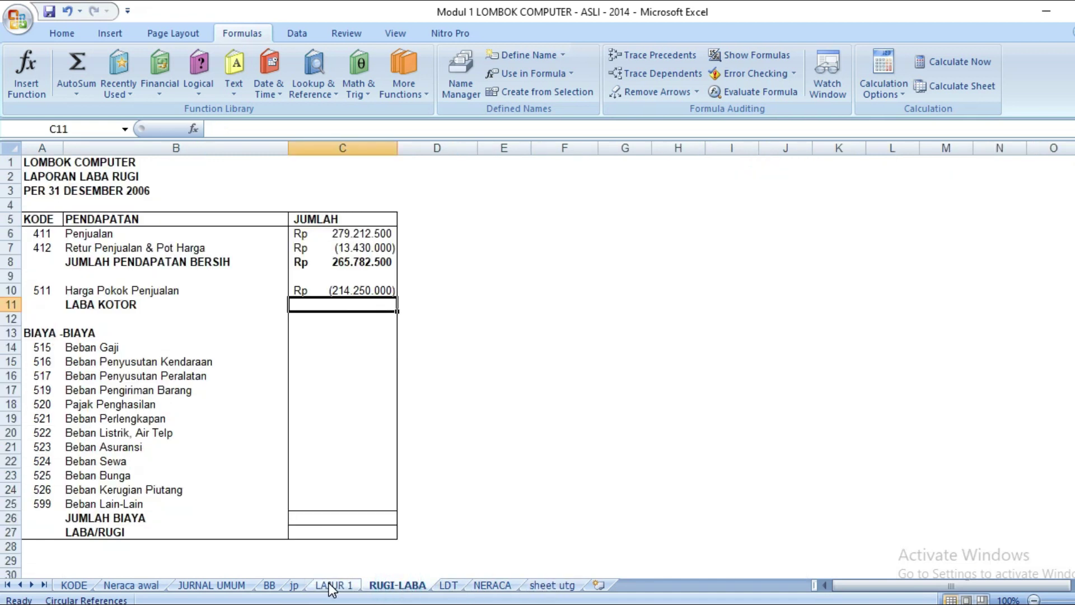
{"action": "left_click", "coordinate": [372, 287]}
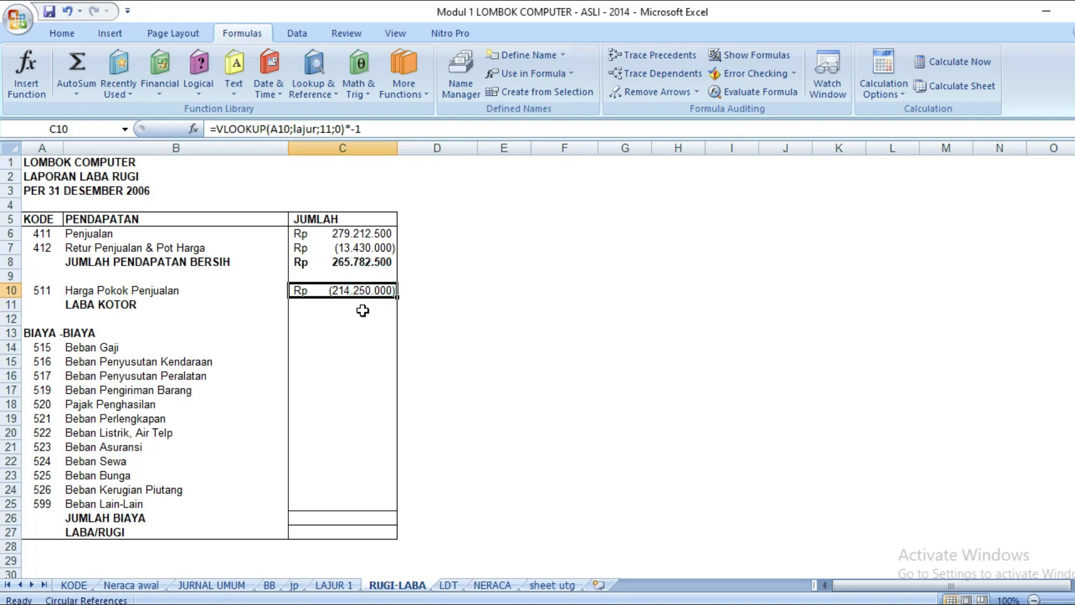
- Calculate LABA KOTOR in C11 of RUGI-LABA with the formula =C8+C10
{"action": "left_click", "coordinate": [362, 310]}
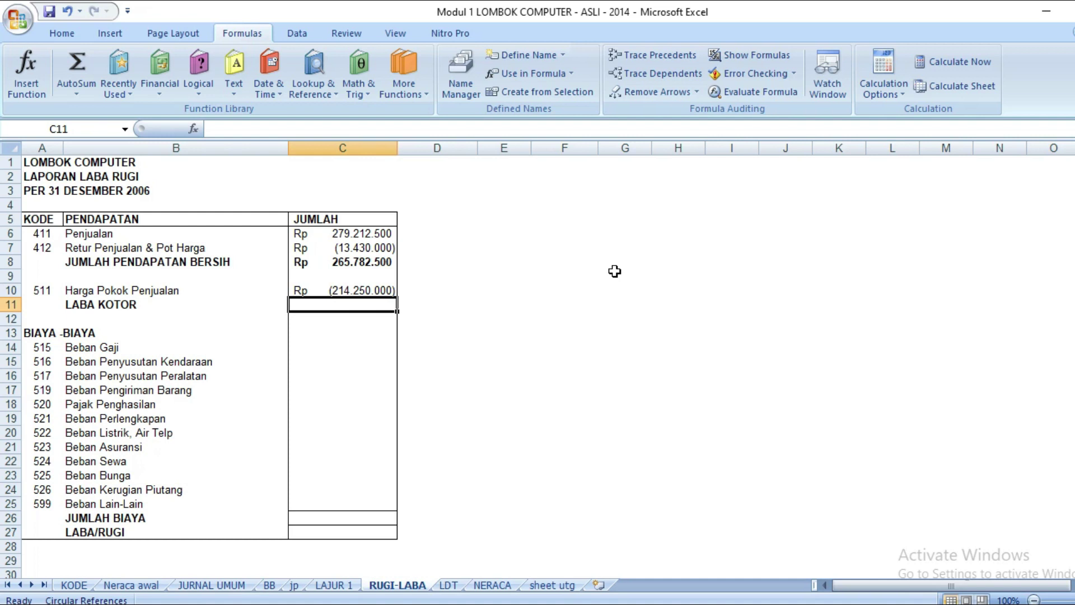
{"action": "type", "text": "="}
{"action": "key", "text": "Up"}
{"action": "key", "text": "Up"}
{"action": "key", "text": "Up"}
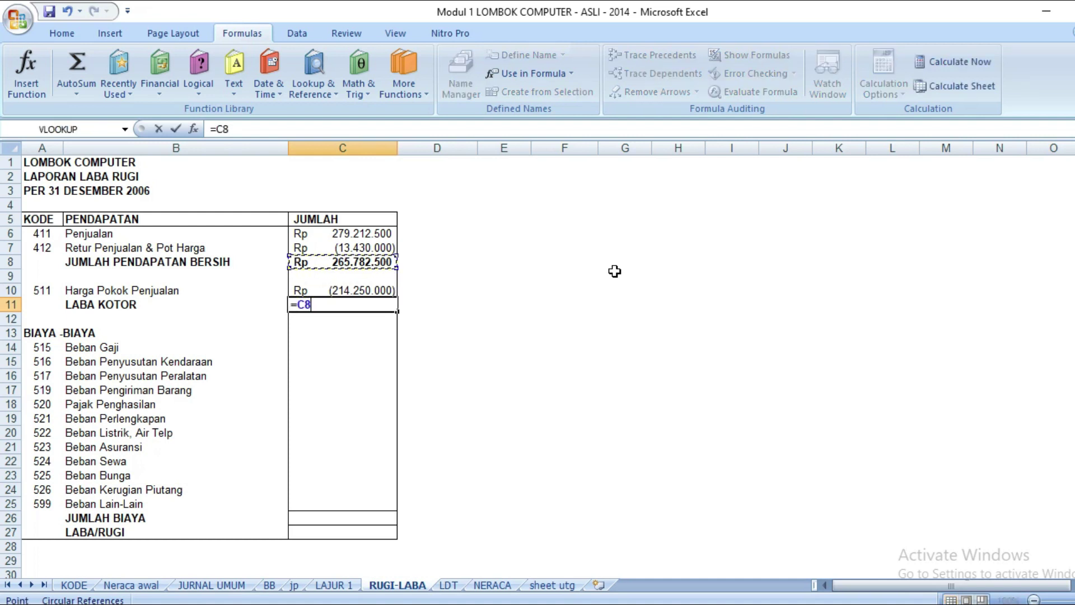
{"action": "type", "text": "+"}
{"action": "key", "text": "Up"}
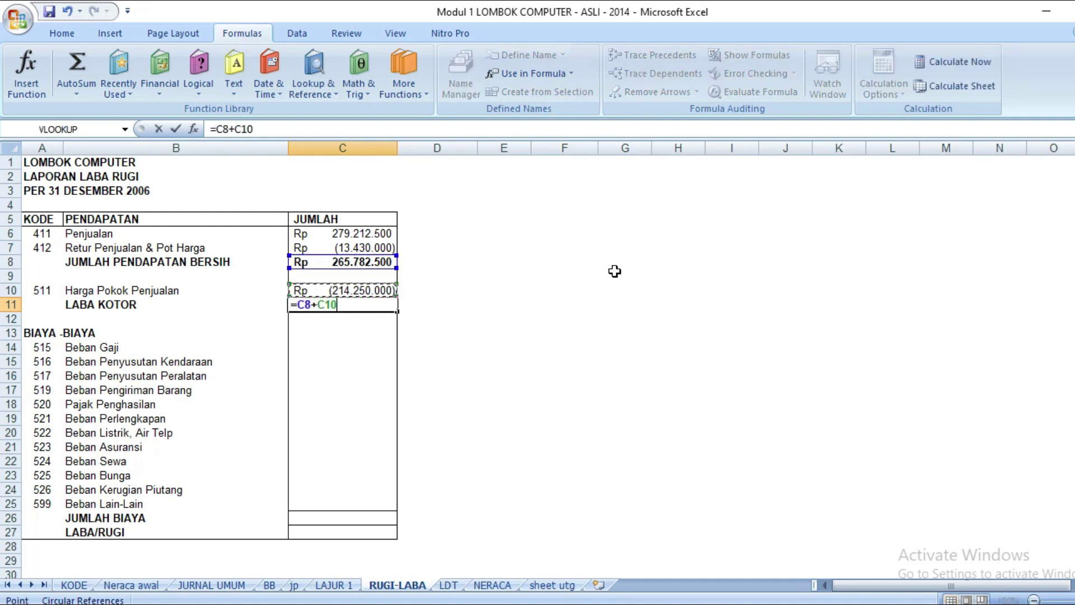
{"action": "key", "text": "Return"}
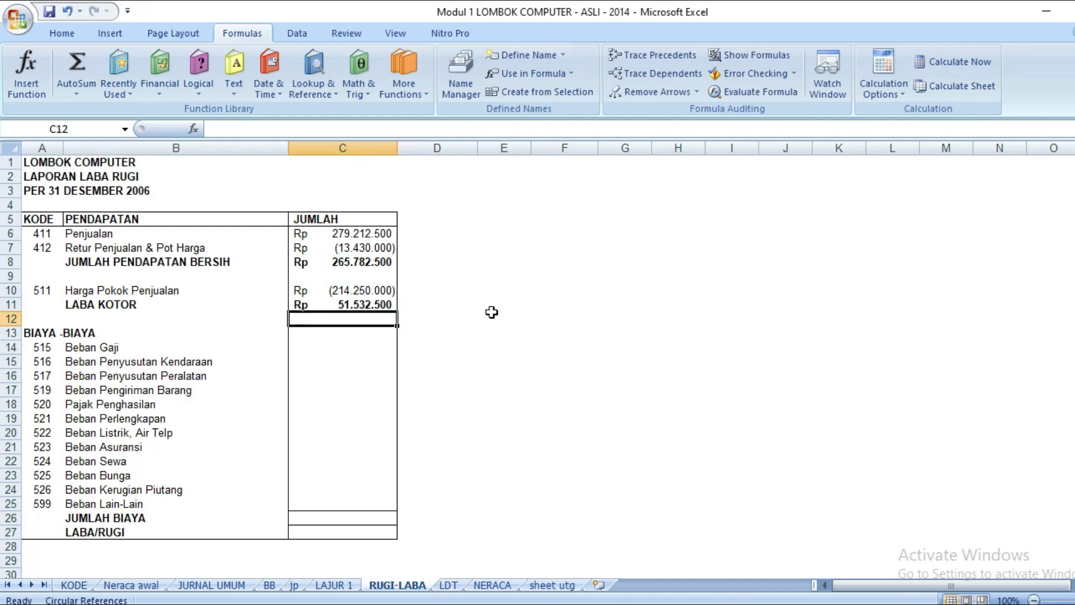
{"action": "left_click", "coordinate": [317, 293]}
{"action": "left_click", "coordinate": [342, 308]}
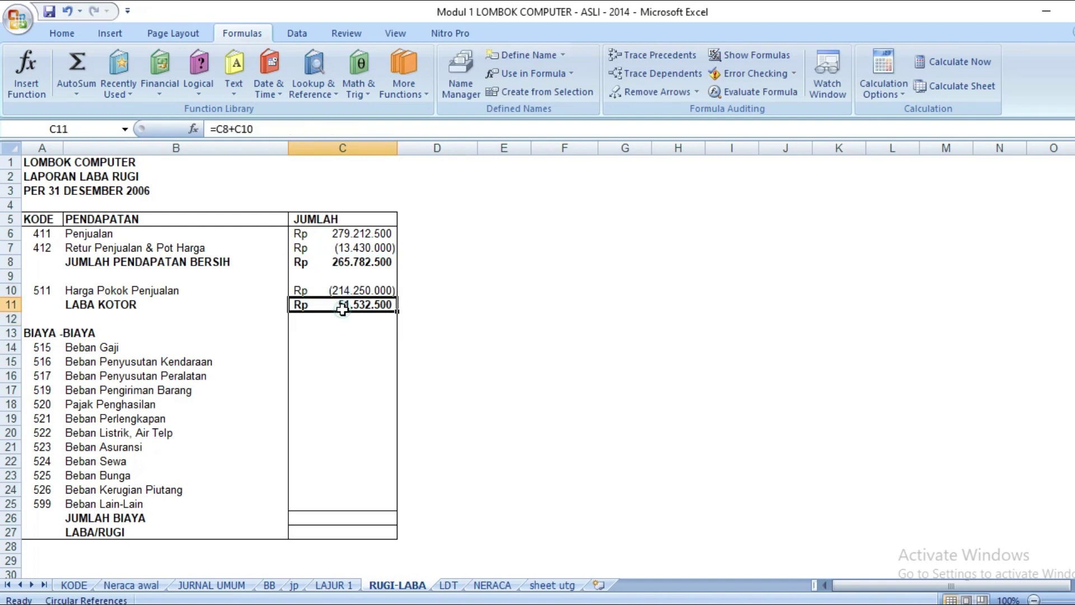
- Copy the Retur Penjualan & Pot Harga VLOOKUP formula from C7 into C14 for Beban Gaji
{"action": "left_click", "coordinate": [115, 348]}
{"action": "left_click", "coordinate": [317, 350]}
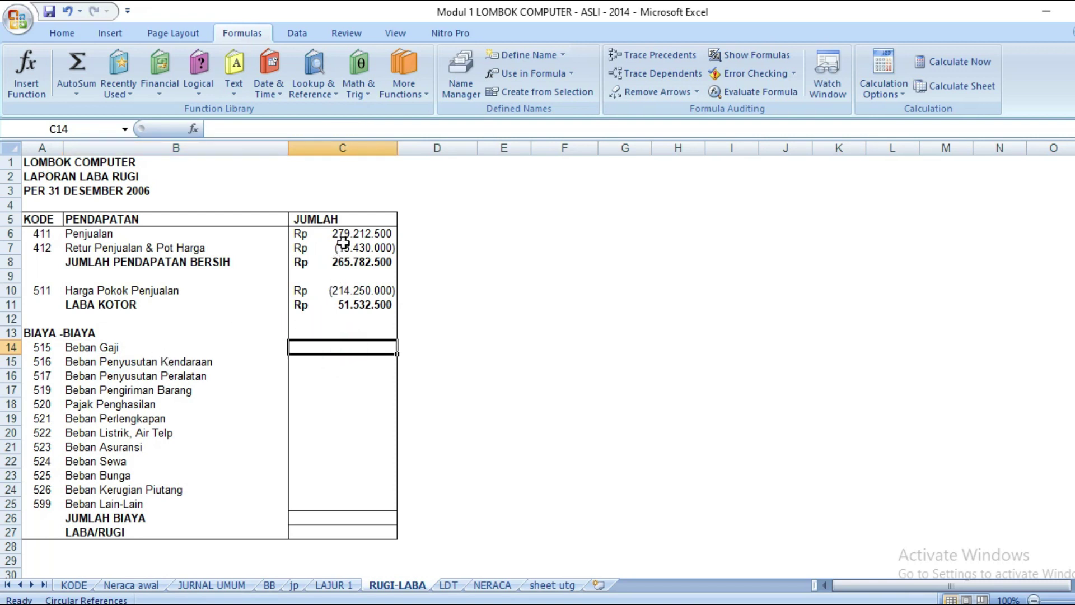
{"action": "left_click", "coordinate": [344, 245]}
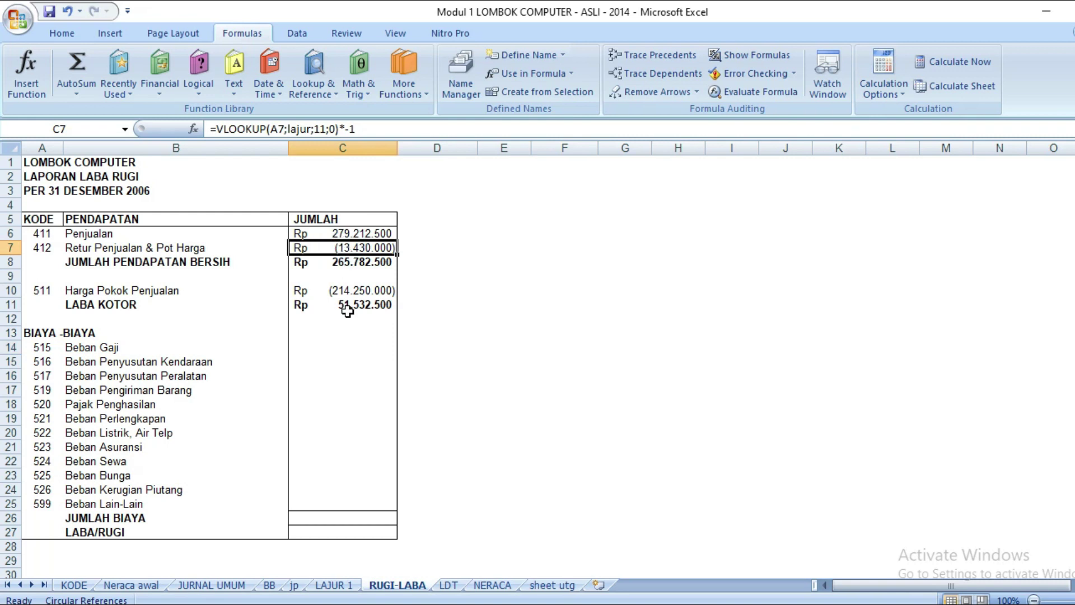
{"action": "left_click", "coordinate": [342, 392]}
{"action": "left_click", "coordinate": [335, 291]}
{"action": "left_click", "coordinate": [343, 246]}
{"action": "left_click", "coordinate": [61, 33]}
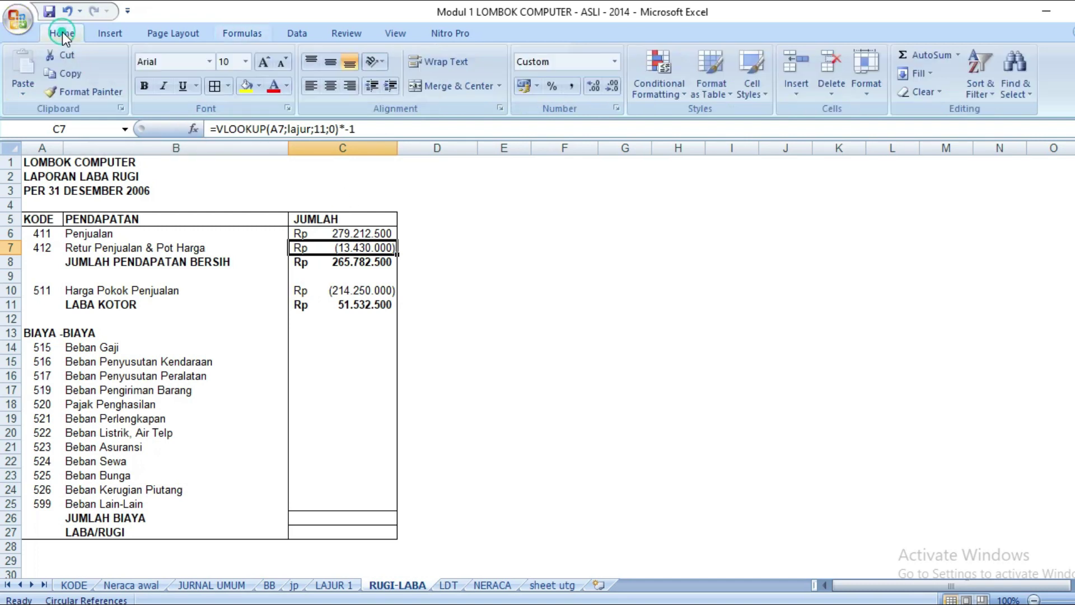
{"action": "left_click", "coordinate": [69, 73]}
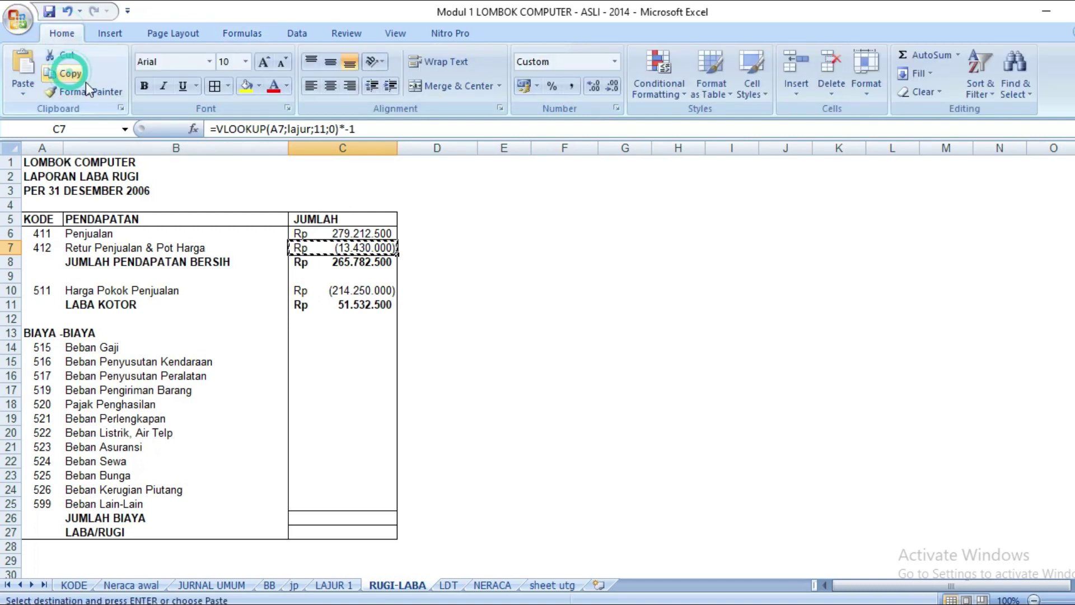
{"action": "left_click", "coordinate": [316, 351]}
{"action": "left_click", "coordinate": [23, 67]}
{"action": "left_click", "coordinate": [378, 367]}
{"action": "left_click", "coordinate": [358, 350]}
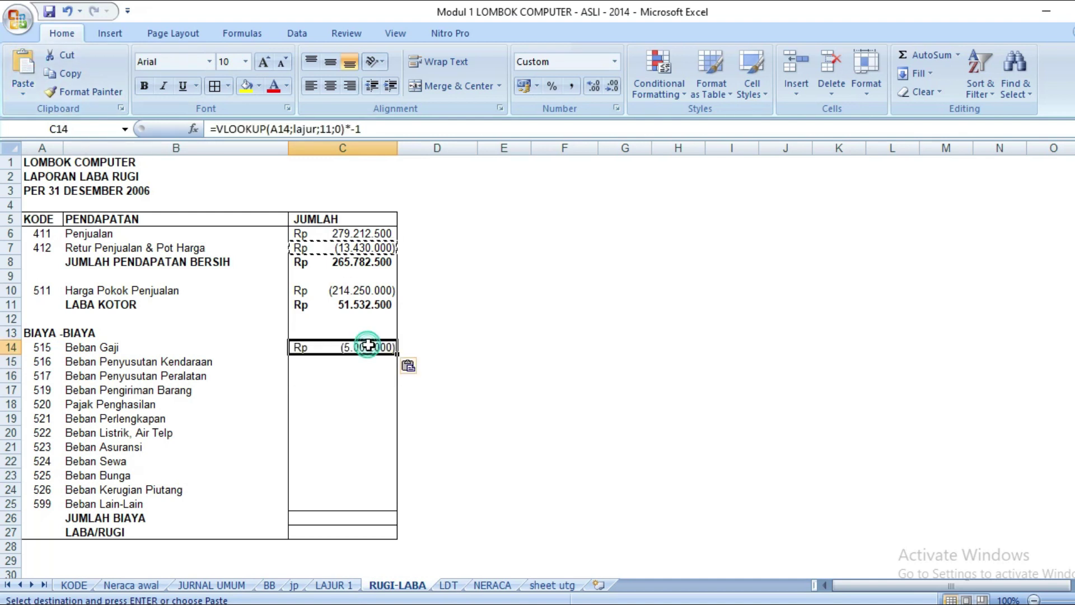
- Make the Beban Gaji amount in C14 positive by removing *-1 from its formula, leaving =VLOOKUP(A14;lajur;11;0)
{"action": "left_click", "coordinate": [134, 515]}
{"action": "left_click", "coordinate": [315, 516]}
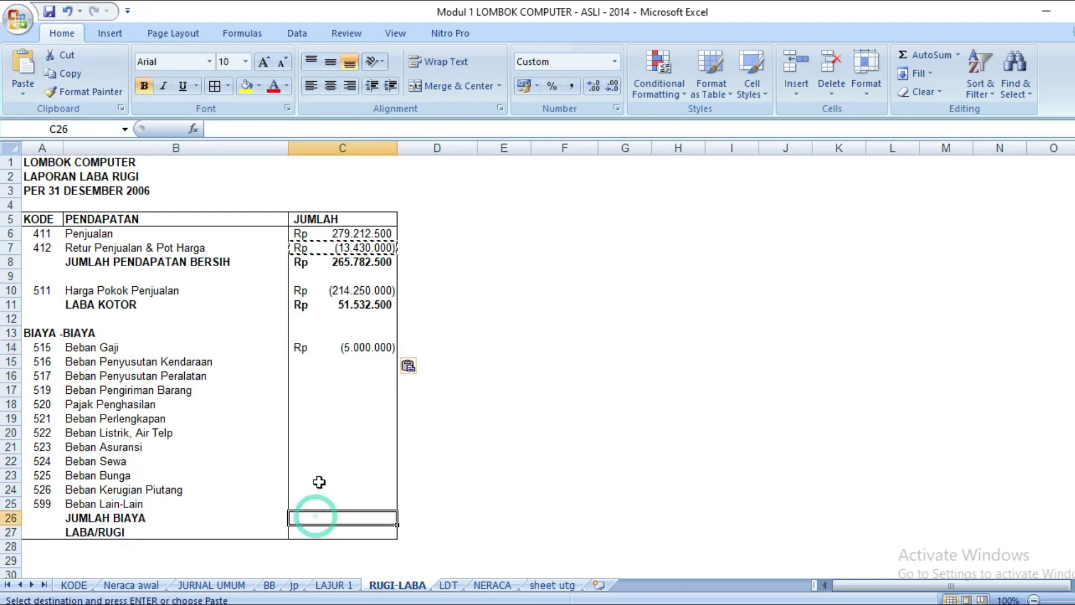
{"action": "left_click", "coordinate": [358, 347]}
{"action": "left_click", "coordinate": [365, 127]}
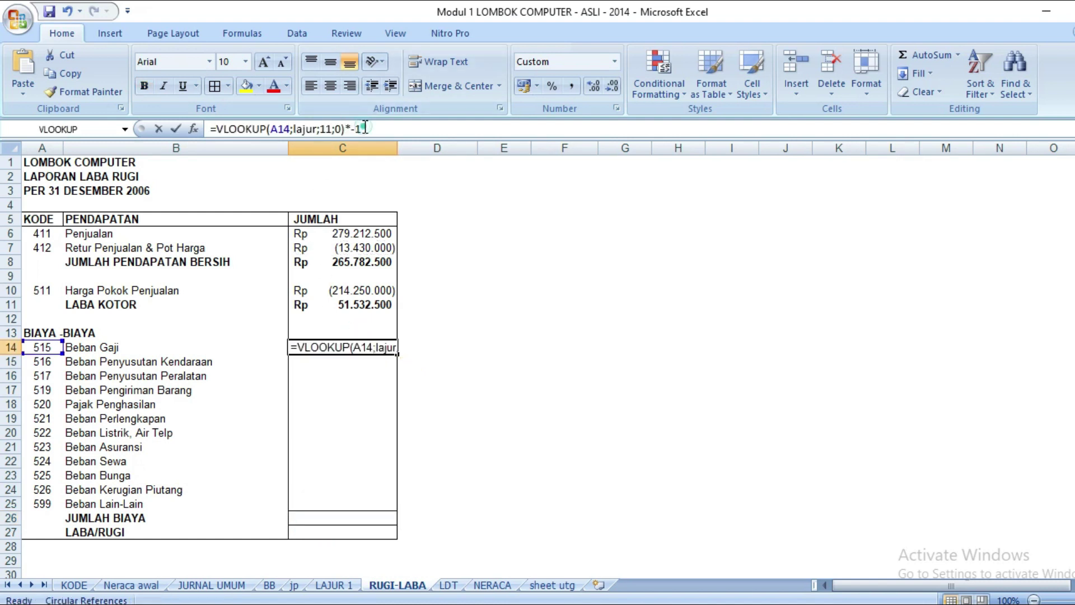
{"action": "key", "text": "BackSpace"}
{"action": "key", "text": "BackSpace"}
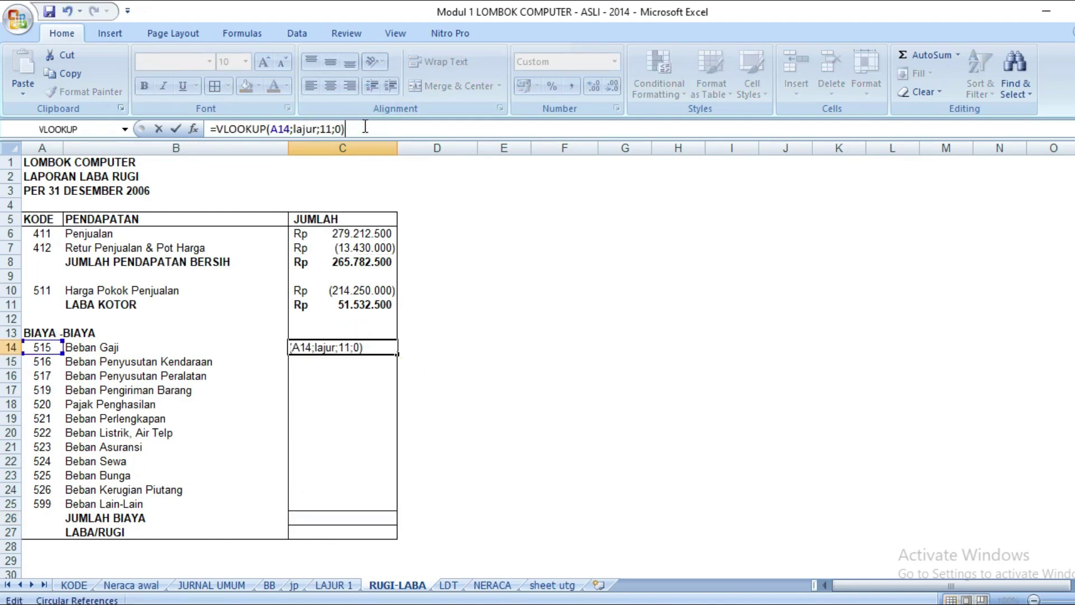
{"action": "key", "text": "Return"}
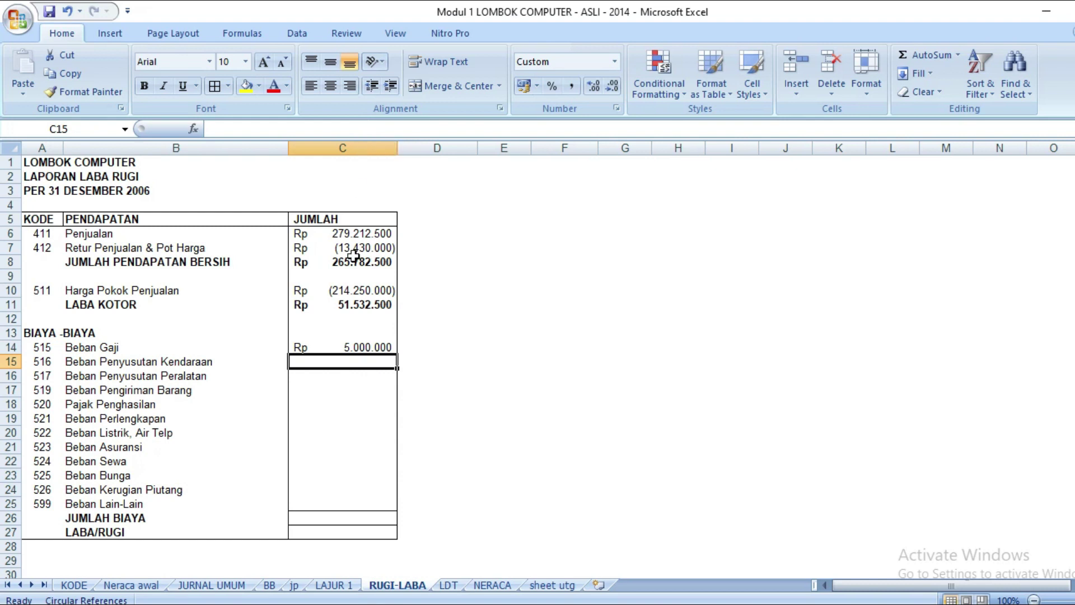
- Fill the Beban Gaji VLOOKUP formula down to C15 for Beban Penyusutan Kendaraan
{"action": "left_click", "coordinate": [347, 349]}
{"action": "left_click_drag", "start_coordinate": [397, 354], "coordinate": [396, 367]}
{"action": "left_click", "coordinate": [361, 349]}
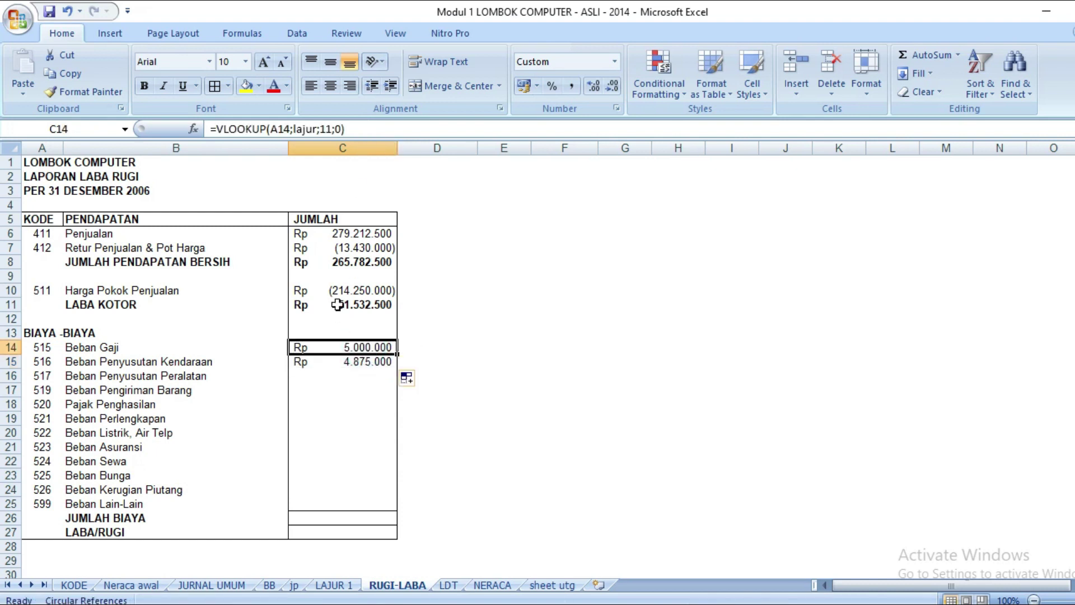
- Check the debit column number in K4 of LAJUR 1, and fill the C15 formula down to Beban Lain-Lain in C25
{"action": "left_click", "coordinate": [333, 585]}
{"action": "scroll", "coordinate": [912, 373], "scroll_direction": "up", "scroll_amount": 6}
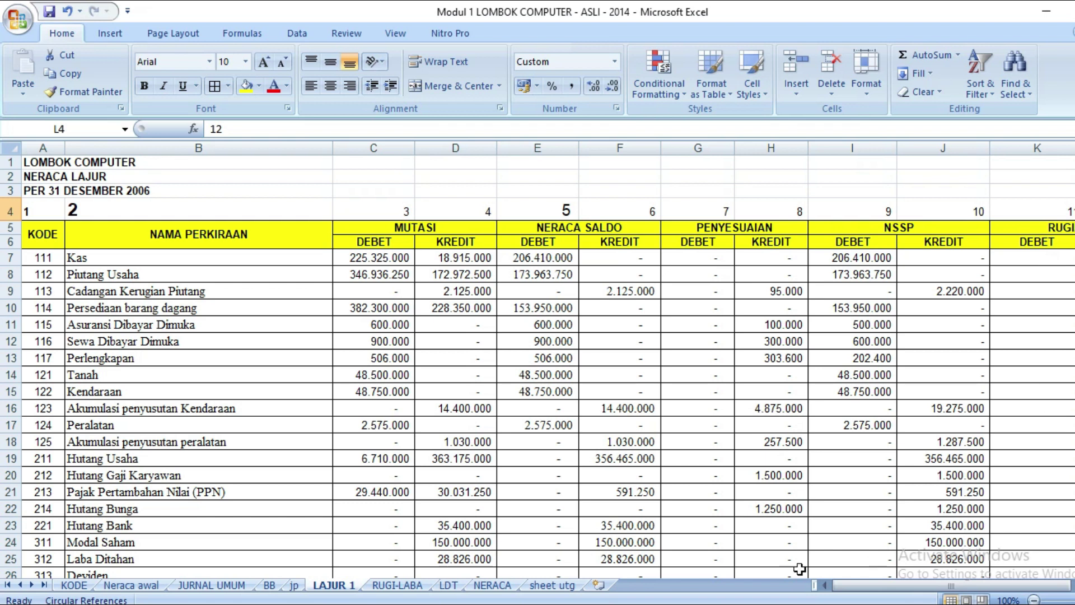
{"action": "left_click", "coordinate": [1051, 207]}
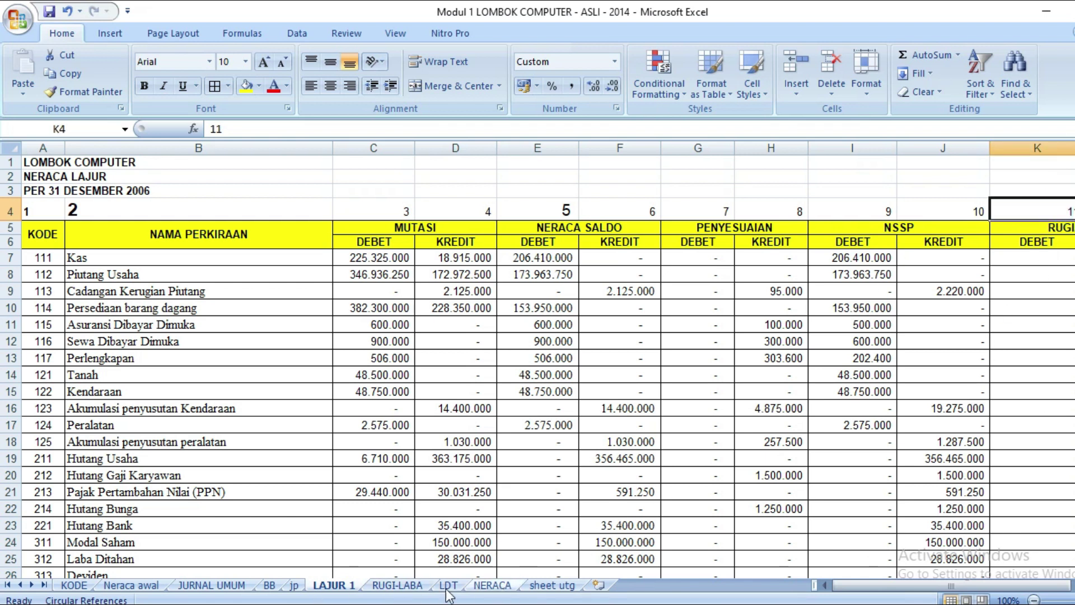
{"action": "left_click", "coordinate": [399, 585]}
{"action": "left_click", "coordinate": [371, 361]}
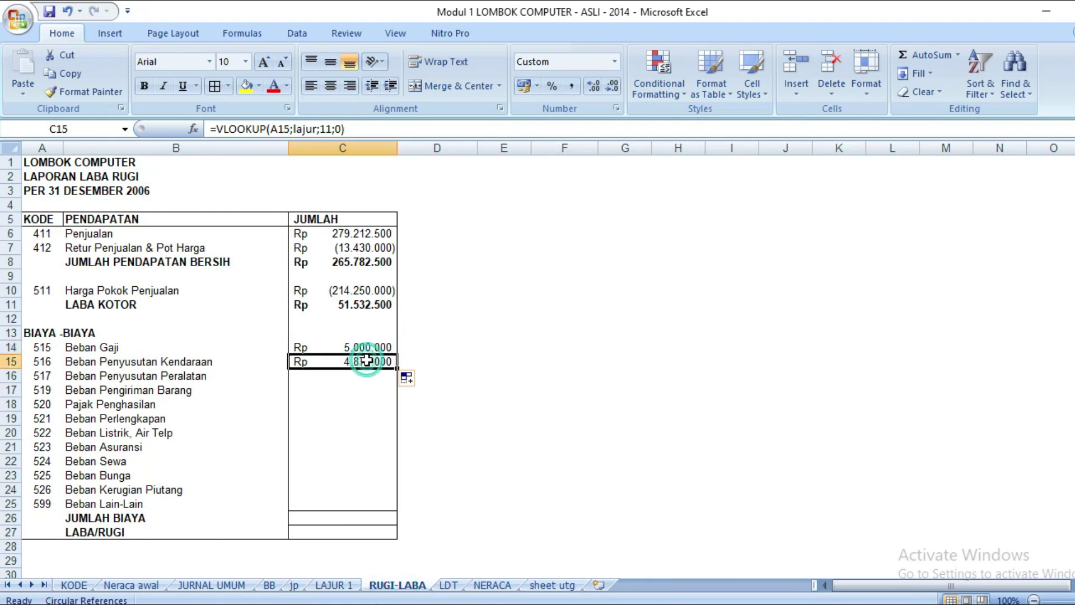
{"action": "left_click_drag", "start_coordinate": [398, 369], "coordinate": [395, 506]}
{"action": "left_click", "coordinate": [321, 409]}
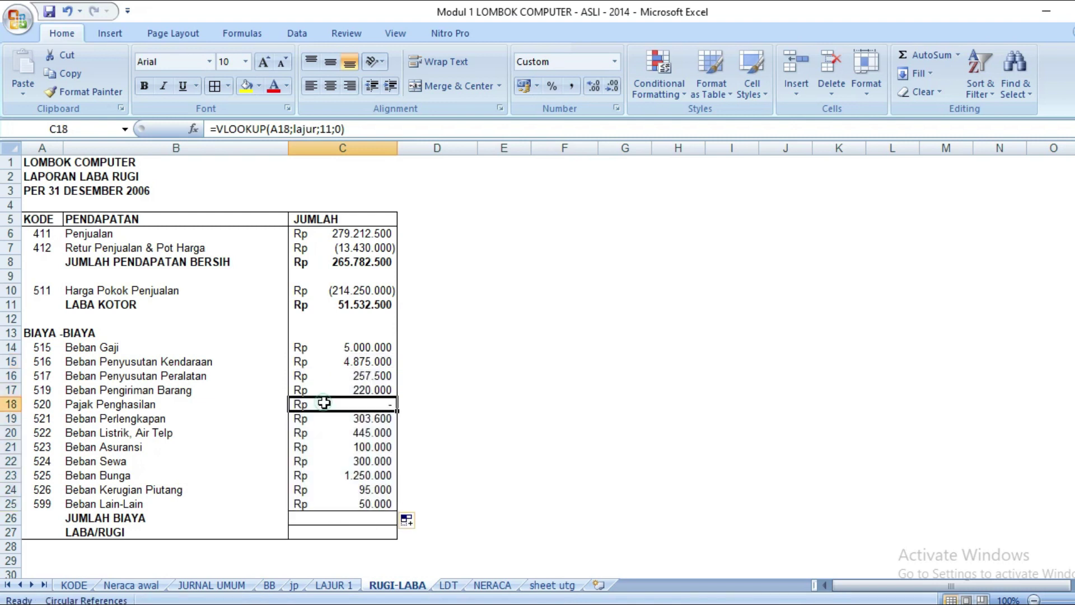
- Calculate JUMLAH BIAYA in C26 with the formula =SUM(C14:C25)
{"action": "left_click", "coordinate": [332, 517]}
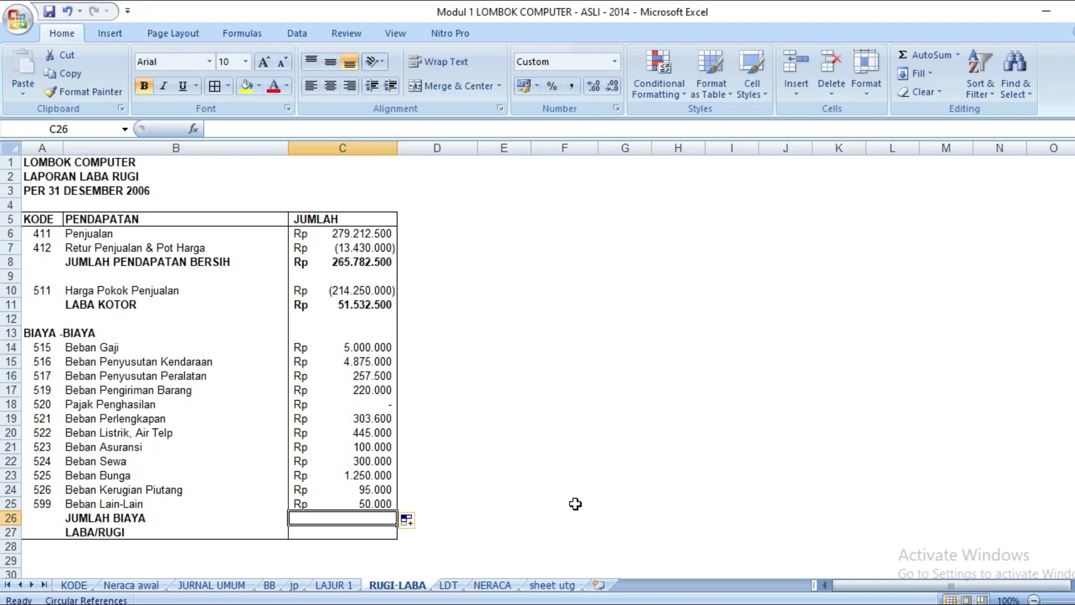
{"action": "type", "text": "=sum("}
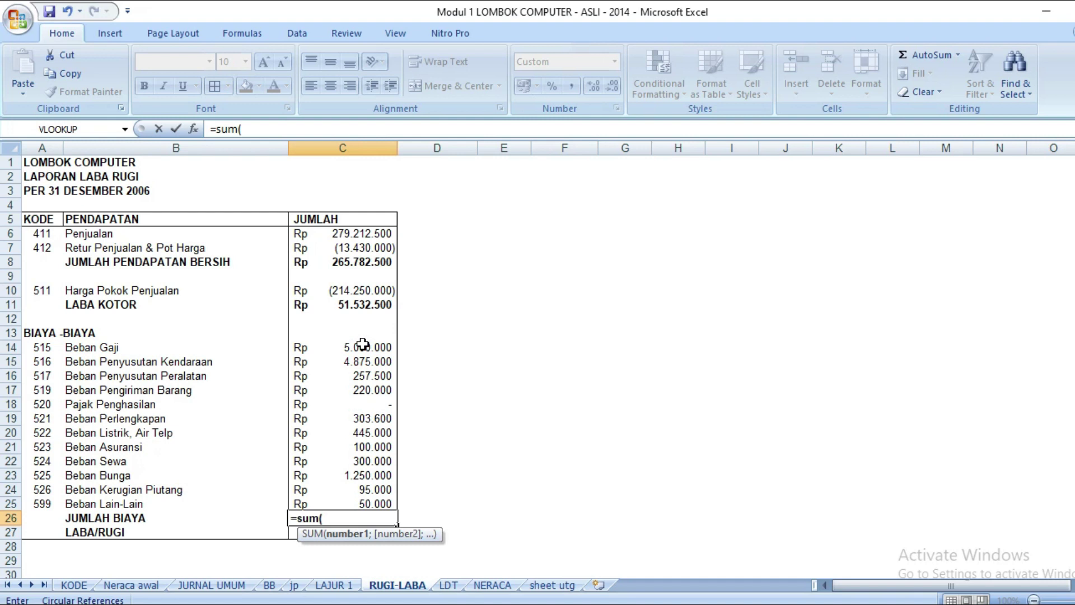
{"action": "left_click_drag", "start_coordinate": [361, 347], "coordinate": [368, 498]}
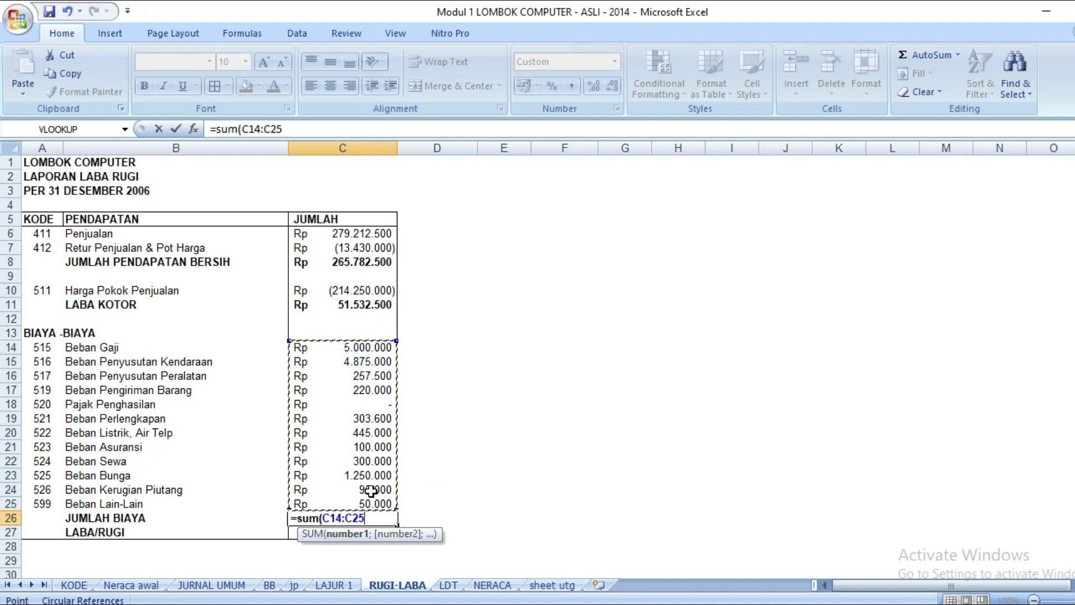
{"action": "type", "text": ")"}
{"action": "key", "text": "Return"}
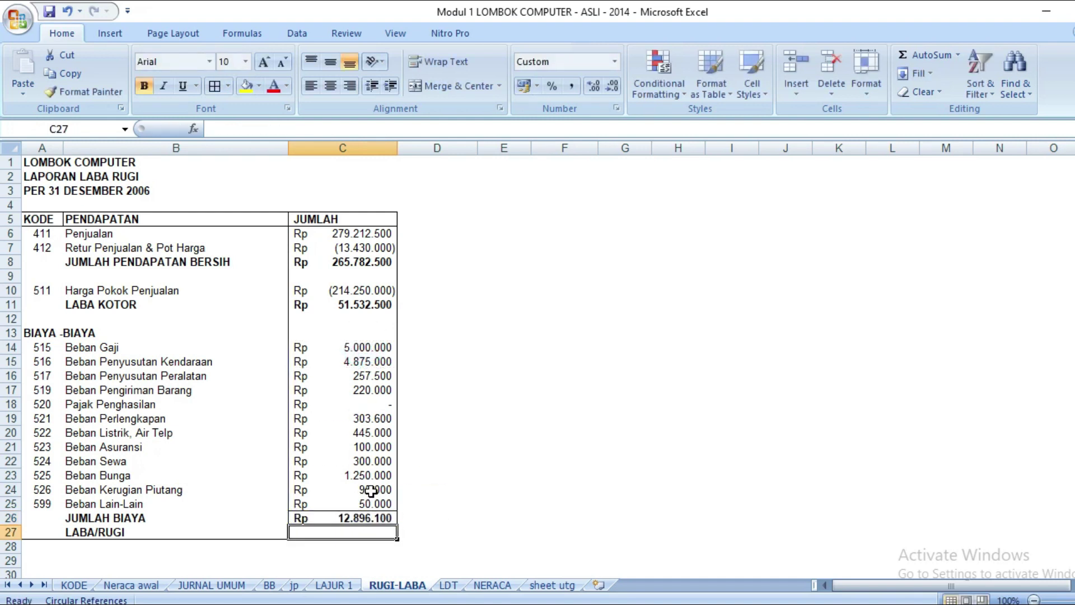
{"action": "left_click", "coordinate": [371, 490]}
{"action": "type", "text": "="}
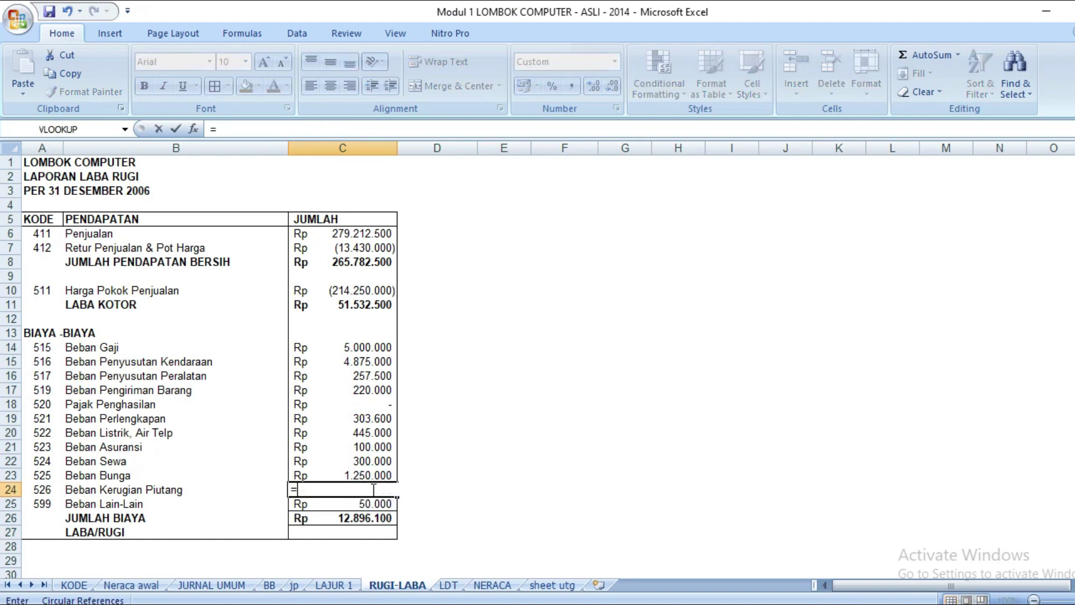
{"action": "key", "text": "Return"}
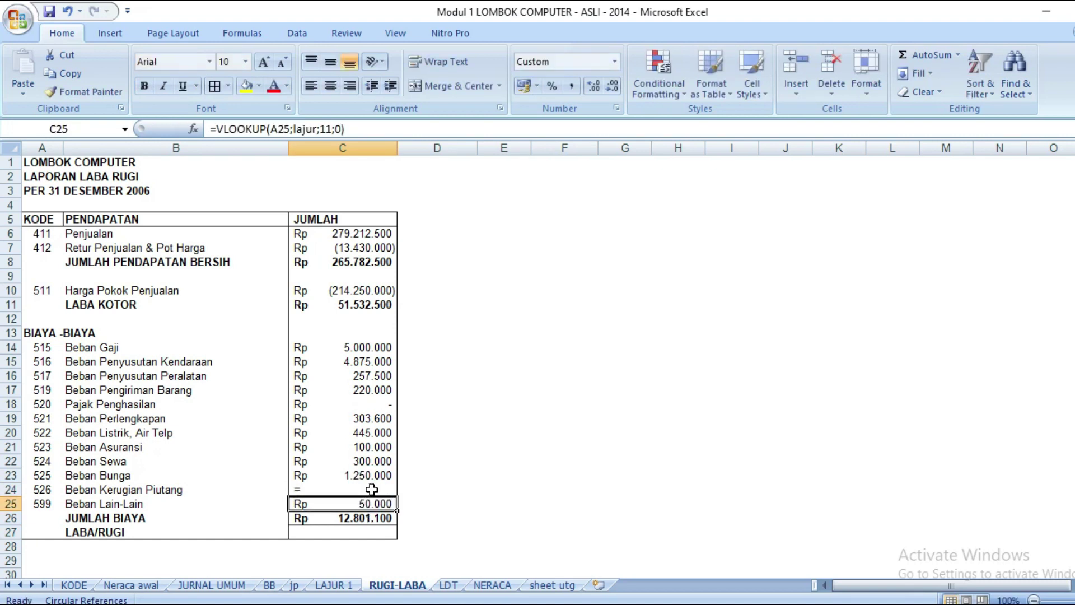
{"action": "key", "text": "ctrl+z"}
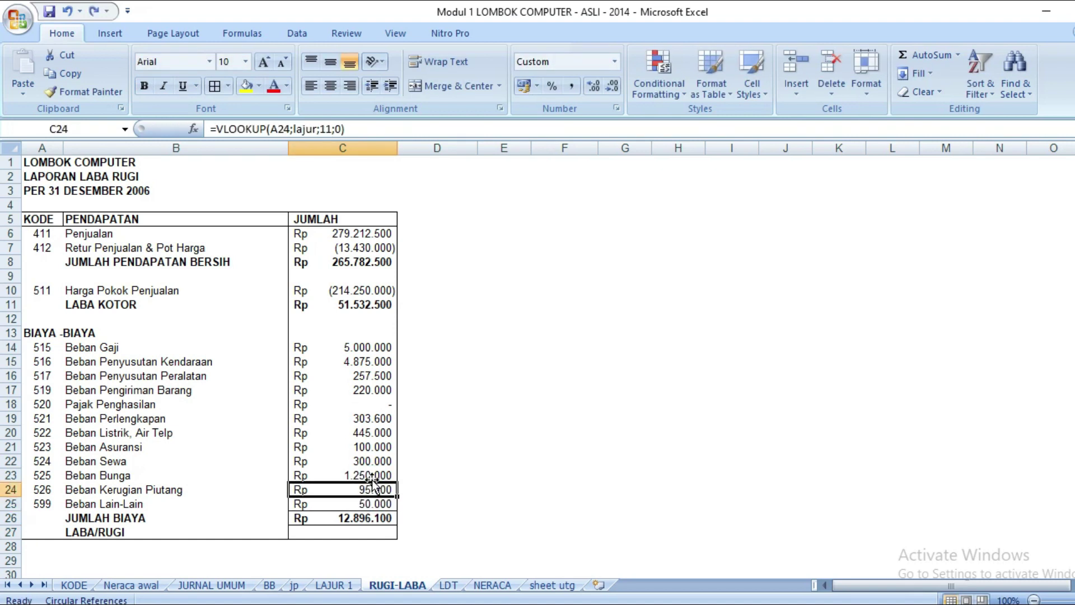
- Calculate LABA/RUGI in C27 by subtracting JUMLAH BIAYA from LABA KOTOR with the formula =C11-C26
{"action": "left_click", "coordinate": [353, 533]}
{"action": "type", "text": "="}
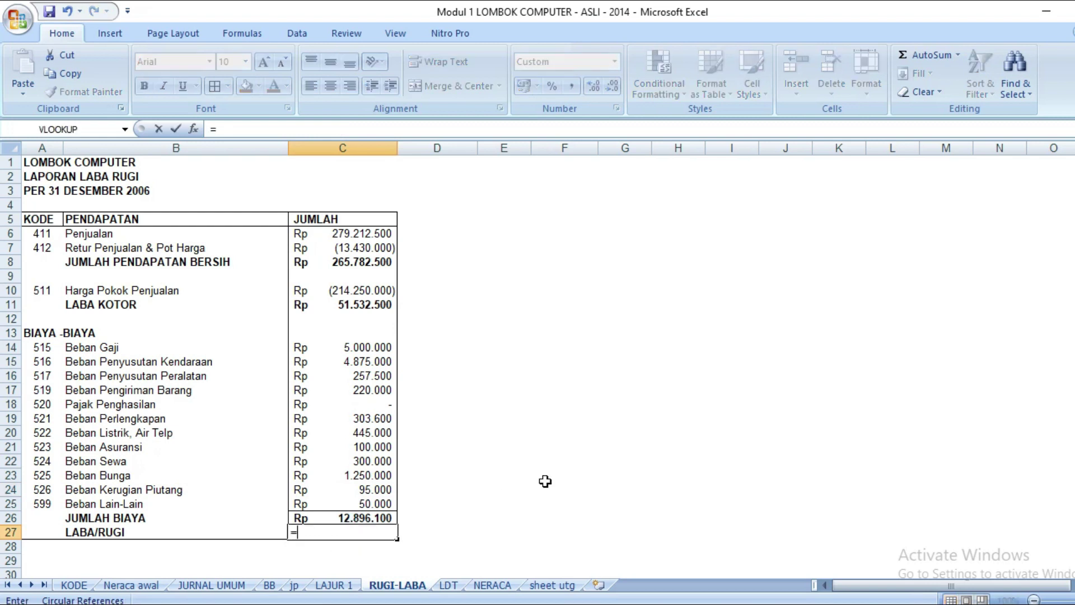
{"action": "left_click", "coordinate": [367, 305]}
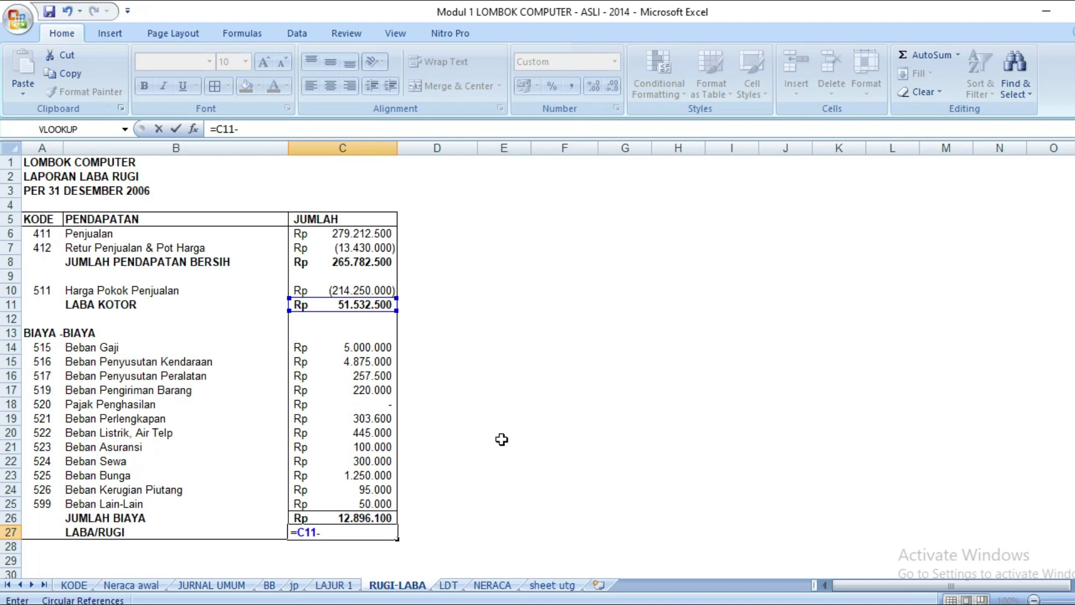
{"action": "left_click", "coordinate": [335, 513]}
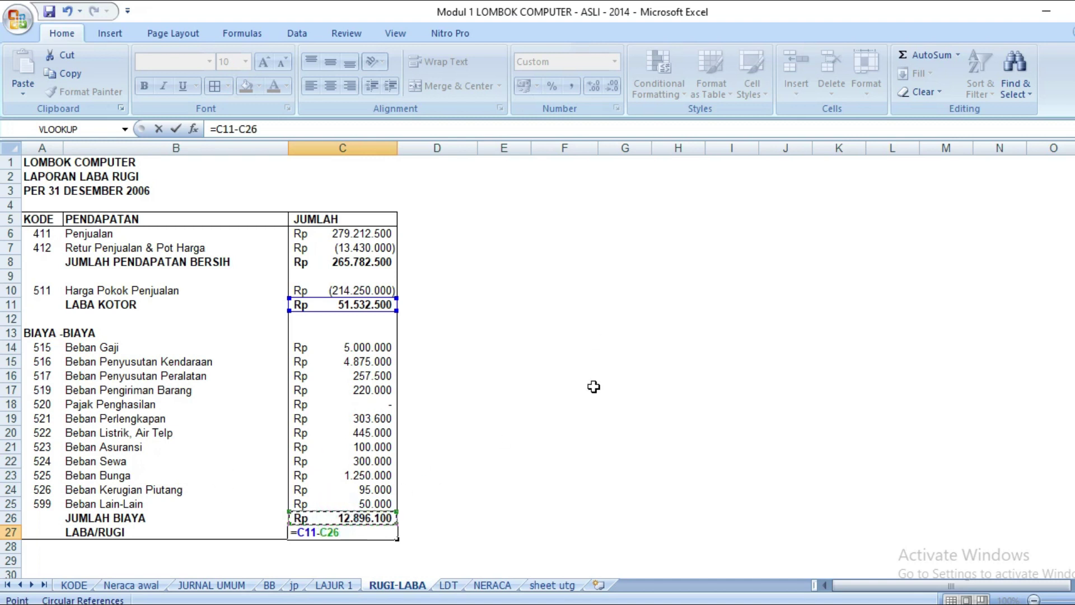
{"action": "key", "text": "Return"}
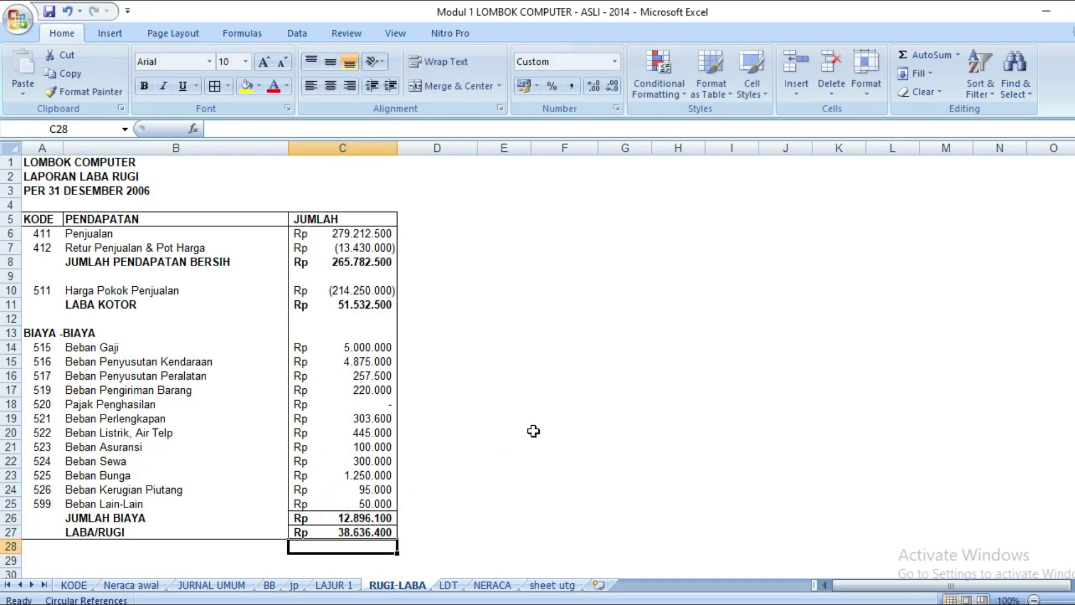
{"action": "left_click", "coordinate": [211, 533]}
{"action": "left_click", "coordinate": [361, 532]}
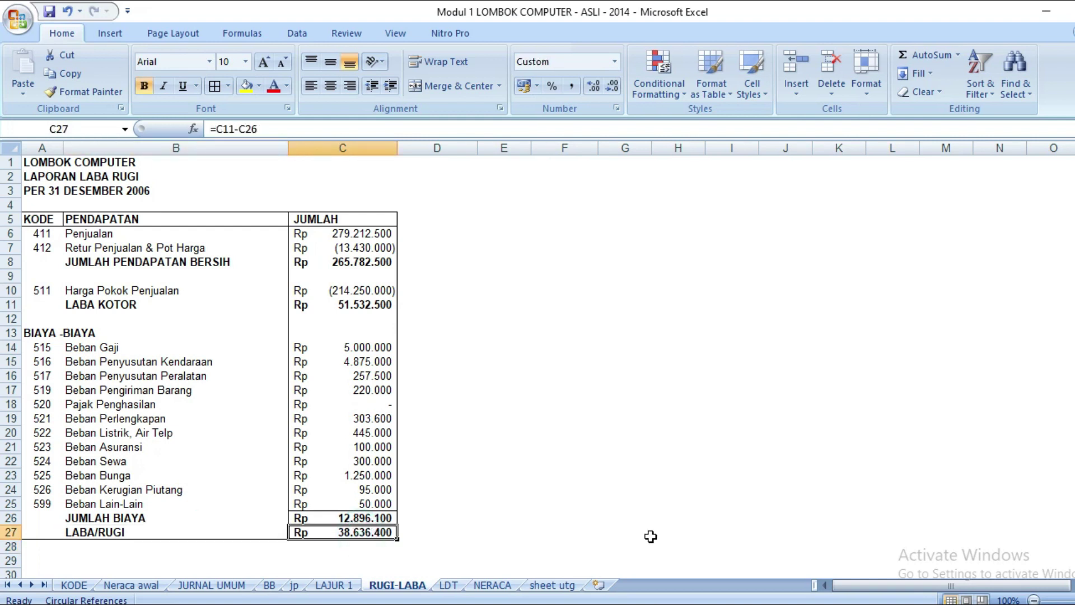
- Compare the LABA/RUGI amount in K43 of LAJUR 1 with the LABA/RUGI result in C27 of RUGI-LABA
{"action": "left_click", "coordinate": [334, 585]}
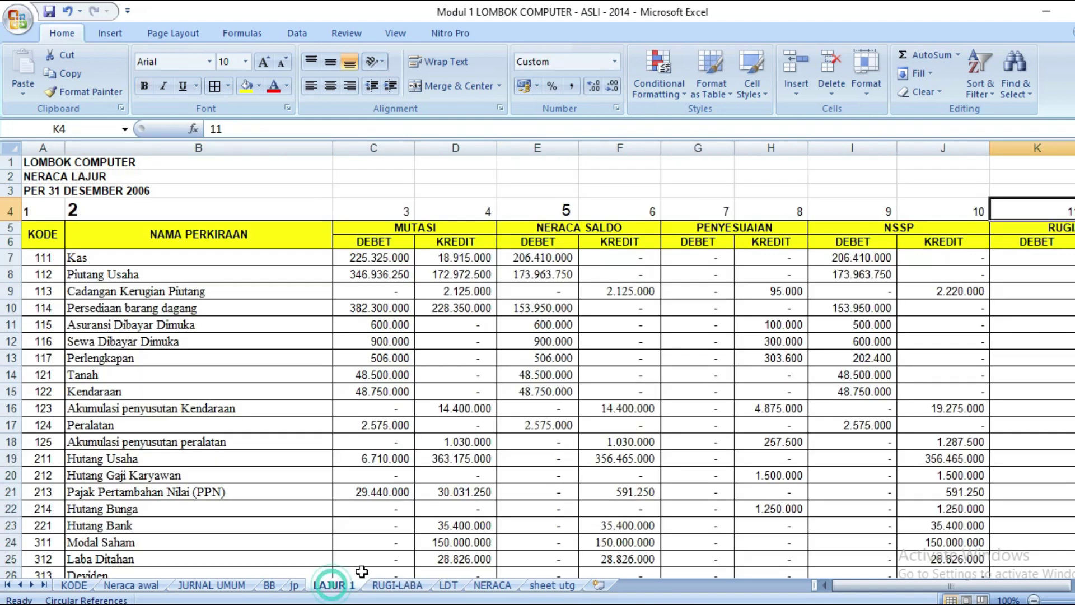
{"action": "scroll", "coordinate": [537, 367], "scroll_direction": "down", "scroll_amount": 6}
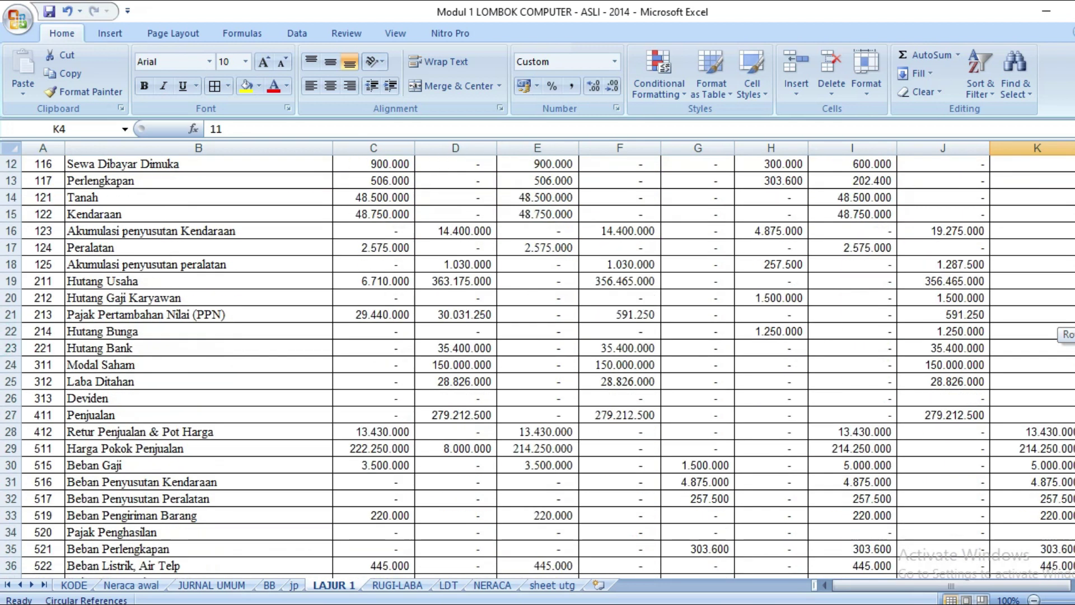
{"action": "left_click", "coordinate": [1014, 546]}
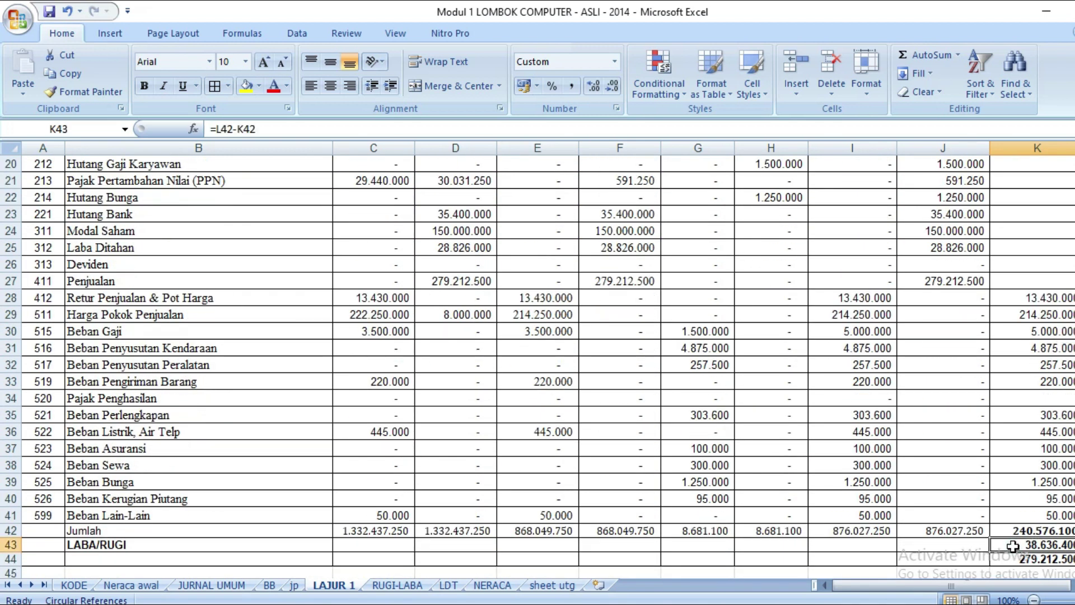
{"action": "left_click", "coordinate": [376, 585]}
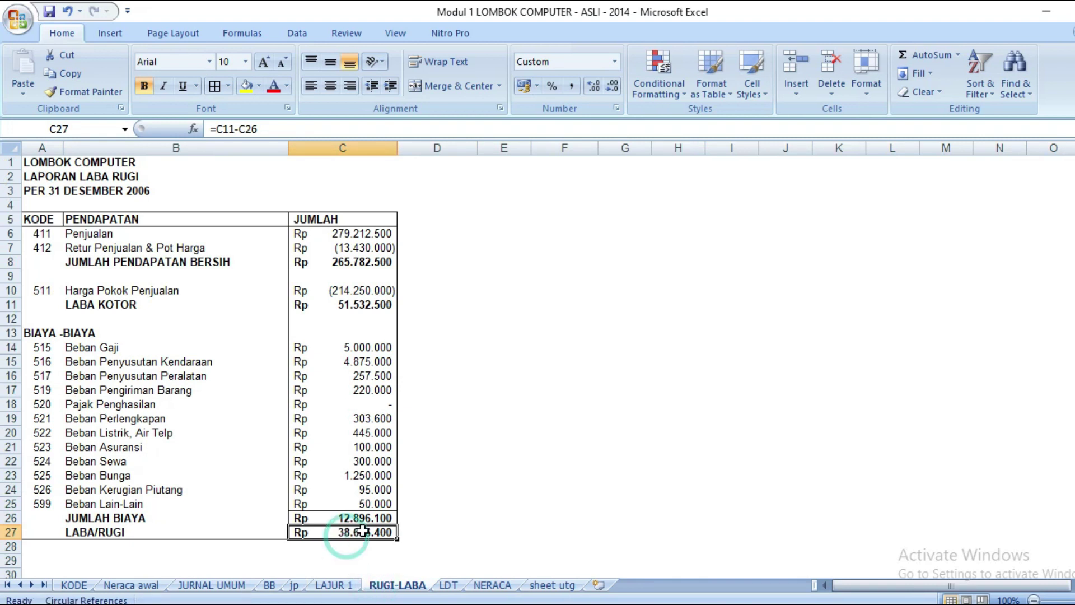
{"action": "left_click", "coordinate": [334, 585]}
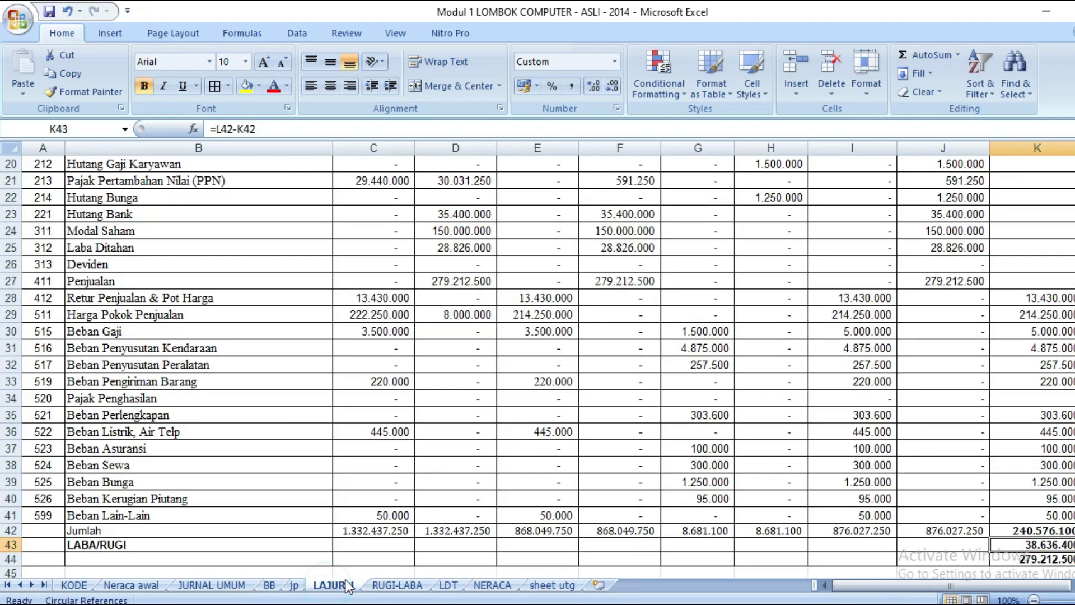
{"action": "left_click", "coordinate": [396, 587]}
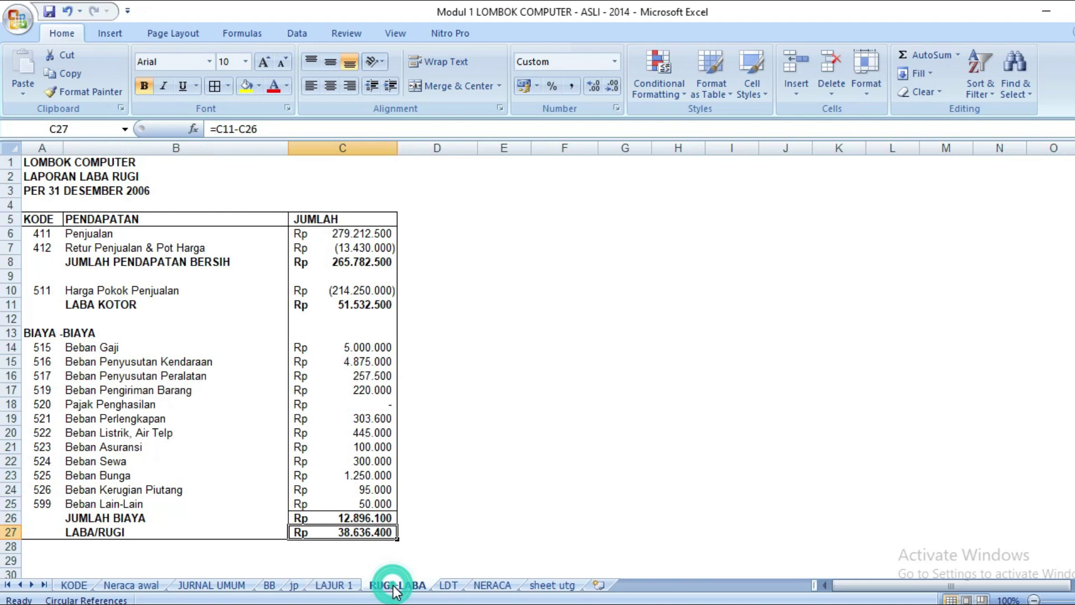
{"action": "left_click", "coordinate": [480, 473]}
{"action": "left_click", "coordinate": [377, 535]}
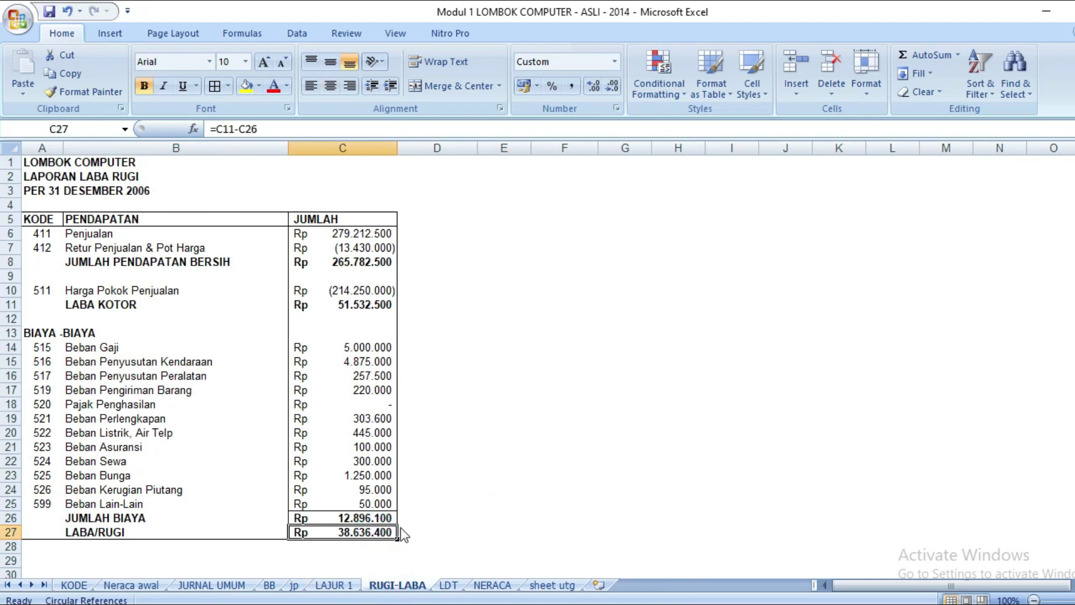
{"action": "left_click", "coordinate": [429, 518]}
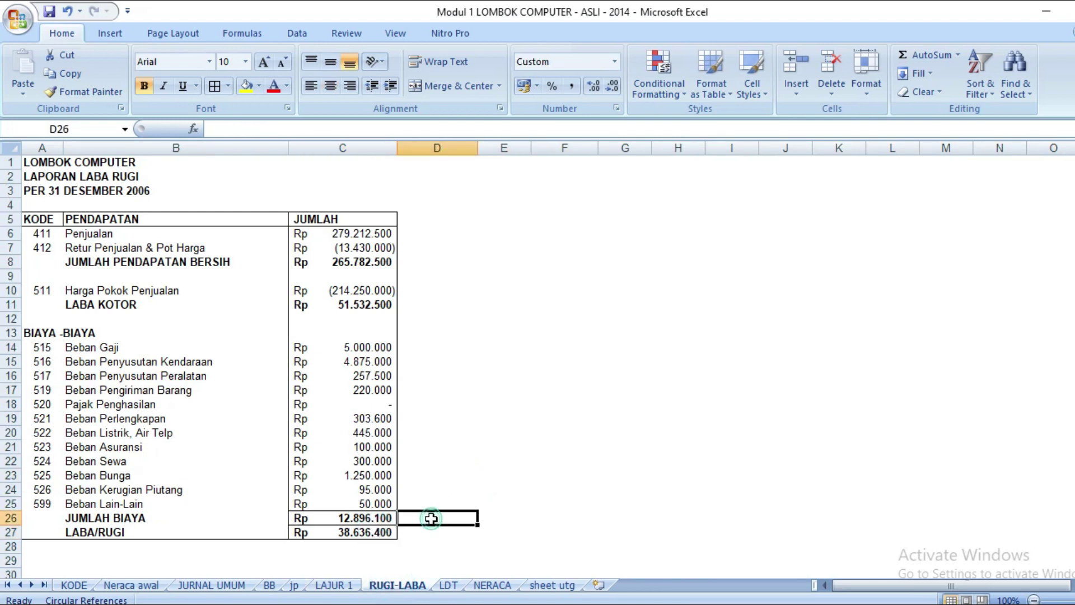
- Examine the empty SALDO AWAL LABA DITAHAN row in LDT and check the NERACA credit column number in N4 of LAJUR 1
{"action": "left_click", "coordinate": [452, 586]}
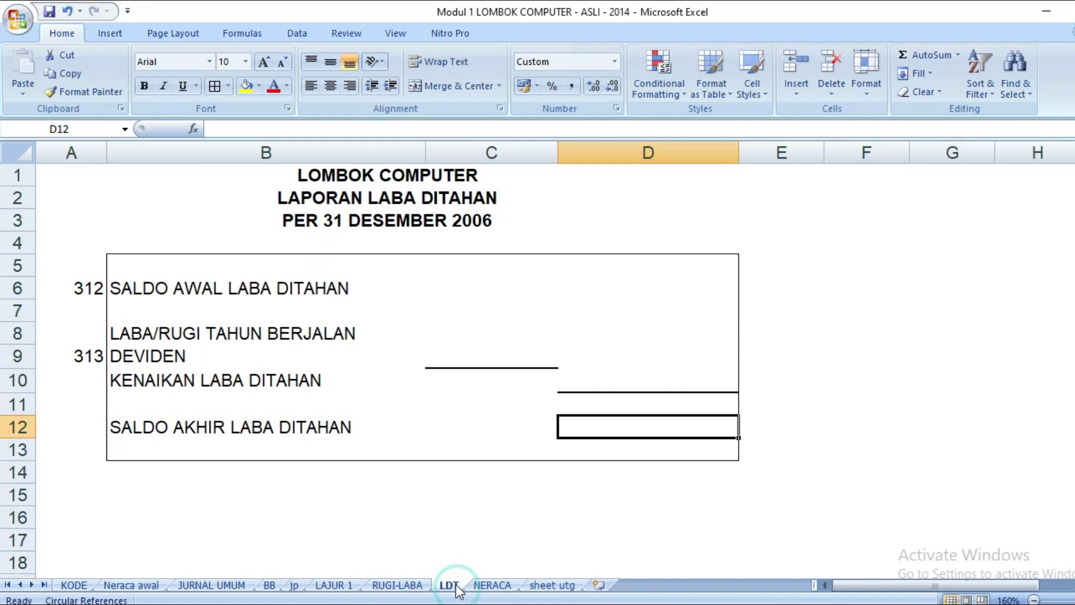
{"action": "left_click", "coordinate": [266, 290]}
{"action": "left_click", "coordinate": [620, 296]}
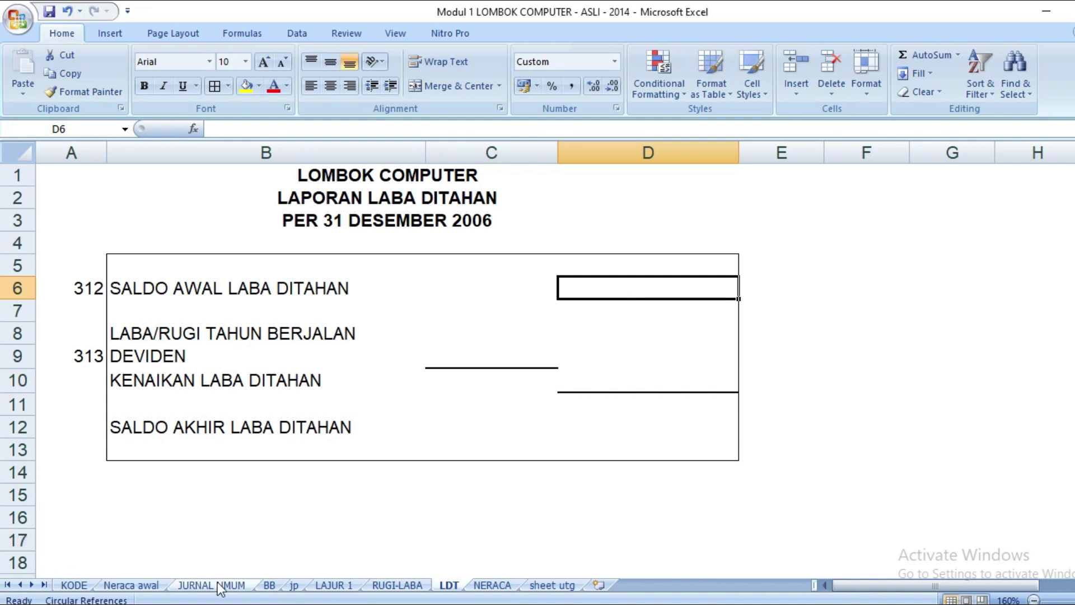
{"action": "left_click", "coordinate": [333, 585]}
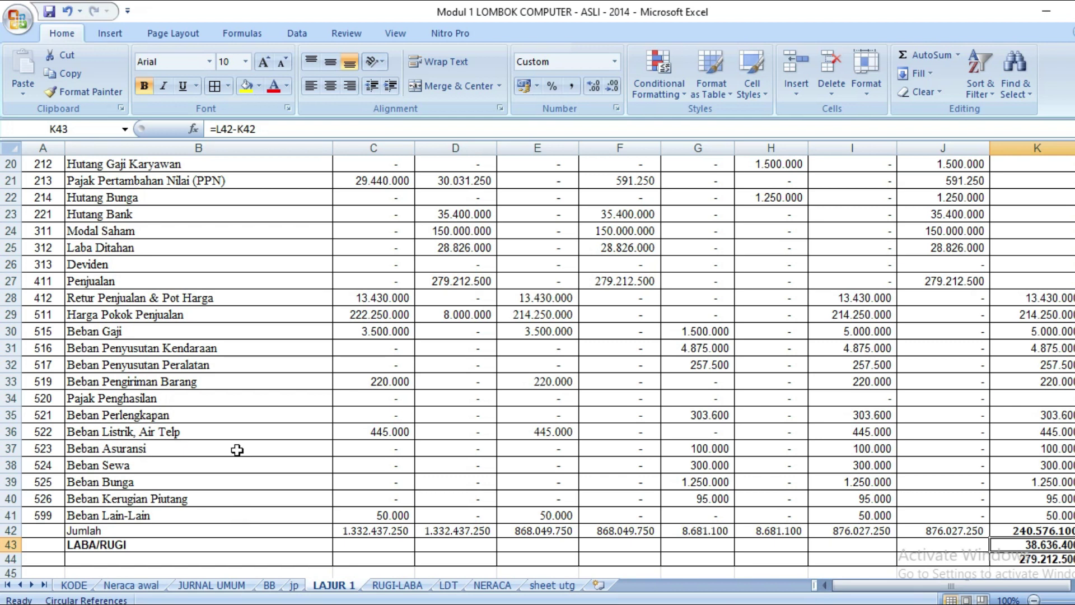
{"action": "mouse_move", "coordinate": [889, 585]}
{"action": "left_mouse_down"}
{"action": "mouse_move", "coordinate": [928, 581]}
{"action": "mouse_move", "coordinate": [890, 583]}
{"action": "left_mouse_up"}
{"action": "scroll", "coordinate": [1002, 563], "scroll_direction": "right", "scroll_amount": 2}
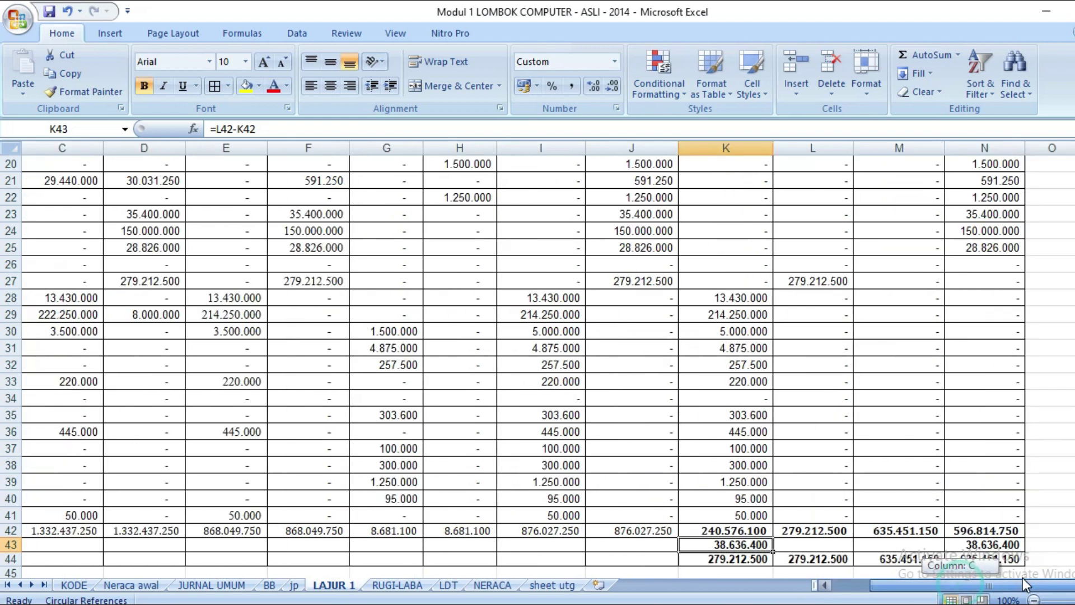
{"action": "scroll", "coordinate": [997, 471], "scroll_direction": "up", "scroll_amount": 7}
{"action": "left_click", "coordinate": [995, 201]}
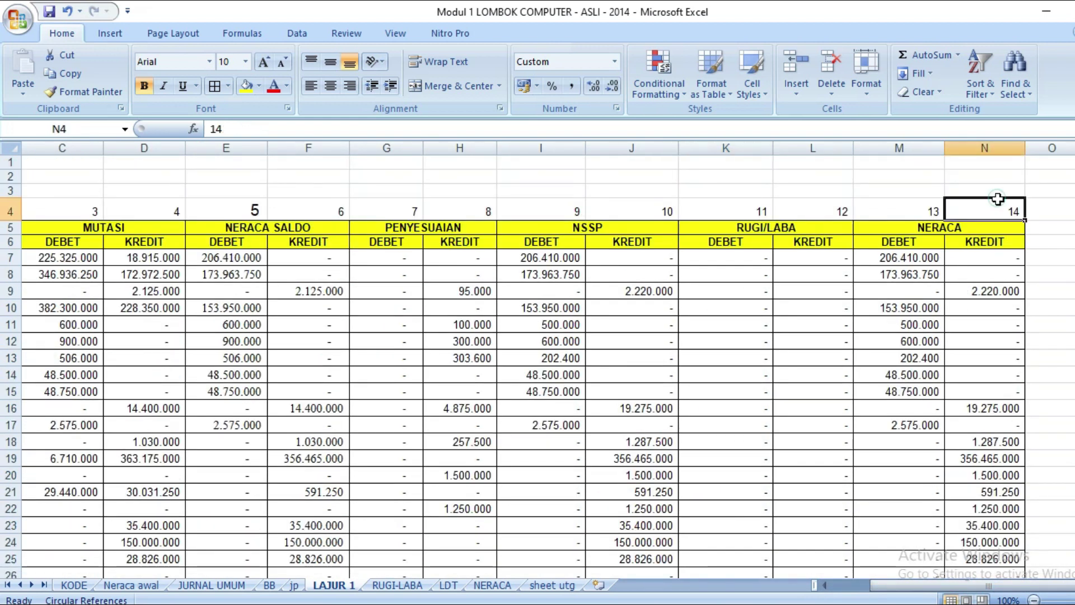
{"action": "left_click", "coordinate": [449, 585]}
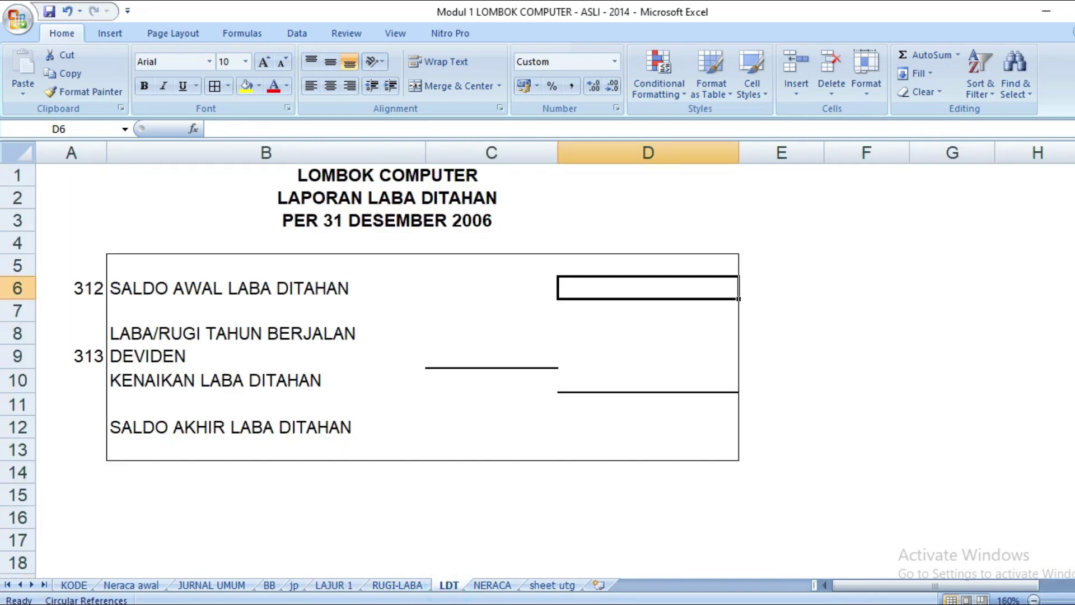
- Copy the Penjualan VLOOKUP formula from C6 of RUGI-LABA into D6 of LDT for SALDO AWAL LABA DITAHAN
{"action": "left_click", "coordinate": [395, 585]}
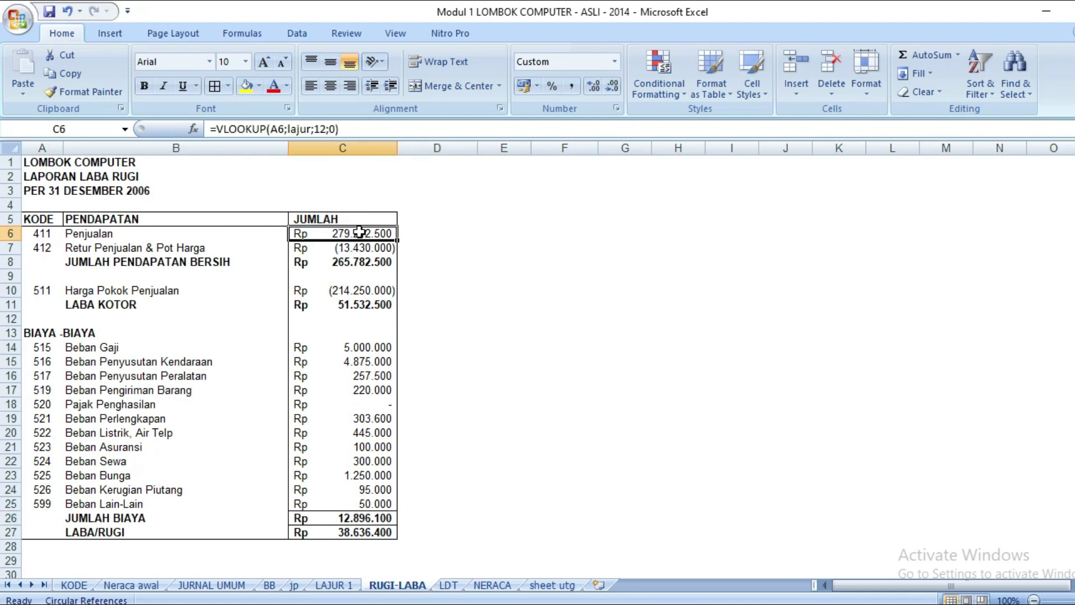
{"action": "left_click", "coordinate": [57, 75]}
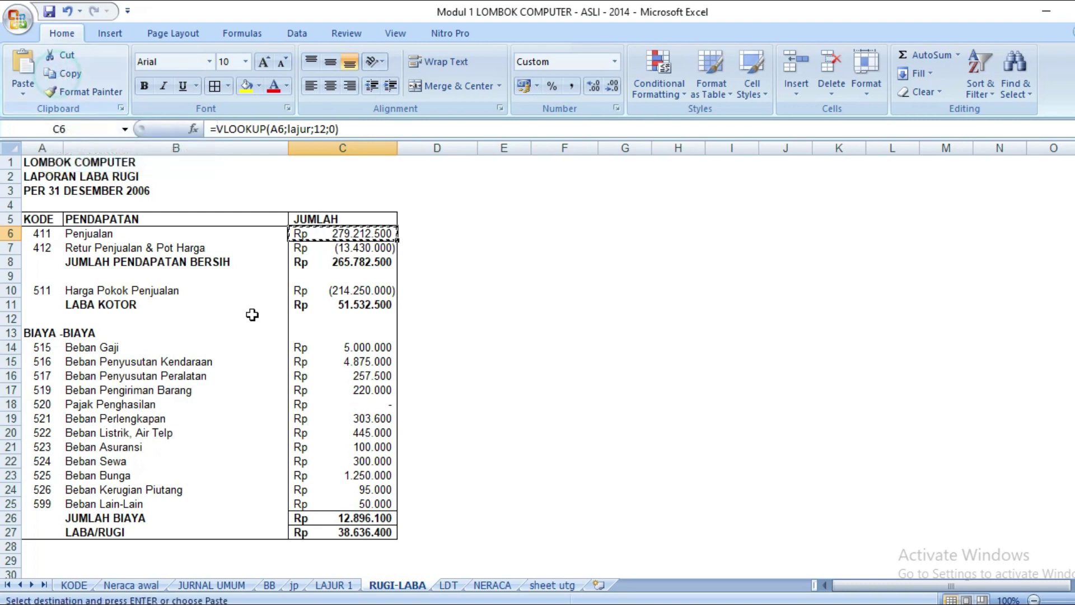
{"action": "left_click", "coordinate": [450, 586]}
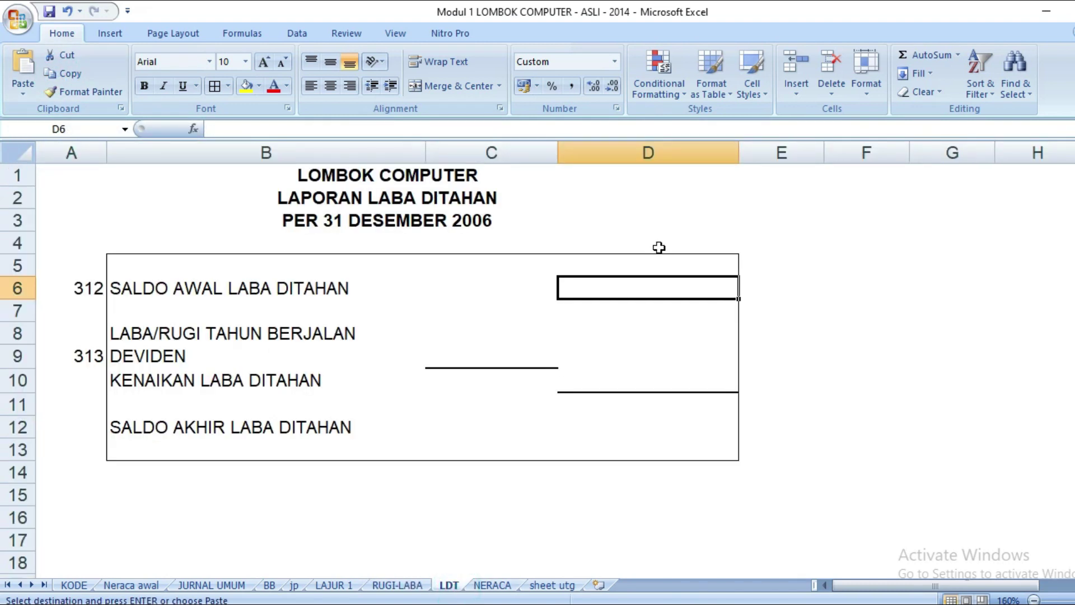
{"action": "left_click", "coordinate": [23, 70]}
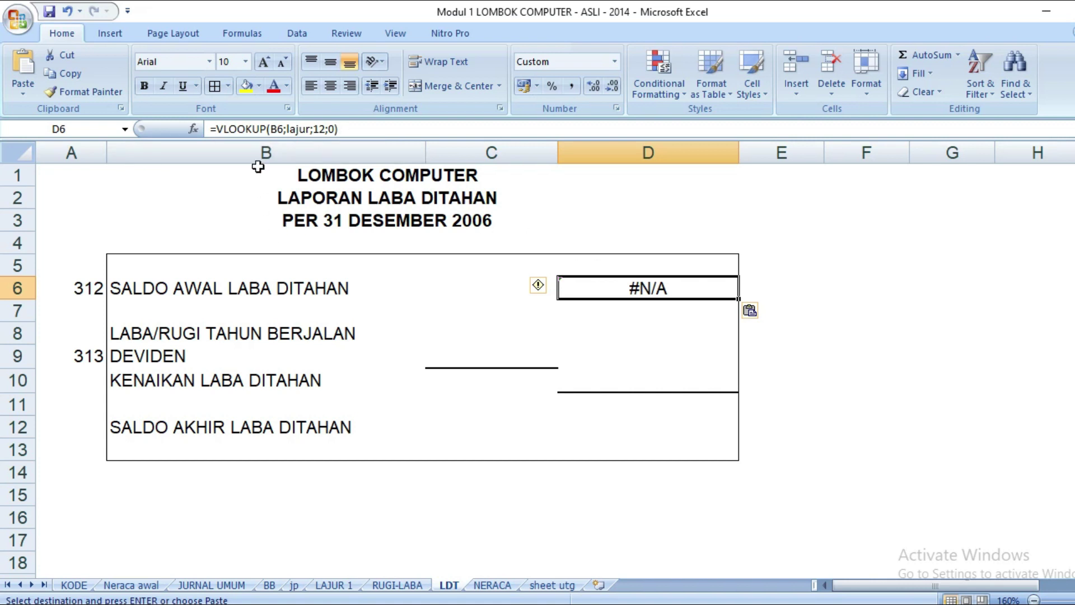
- Correct the SALDO AWAL LABA DITAHAN formula in D6 to =VLOOKUP(A6;lajur;14;0)
{"action": "left_click", "coordinate": [285, 129]}
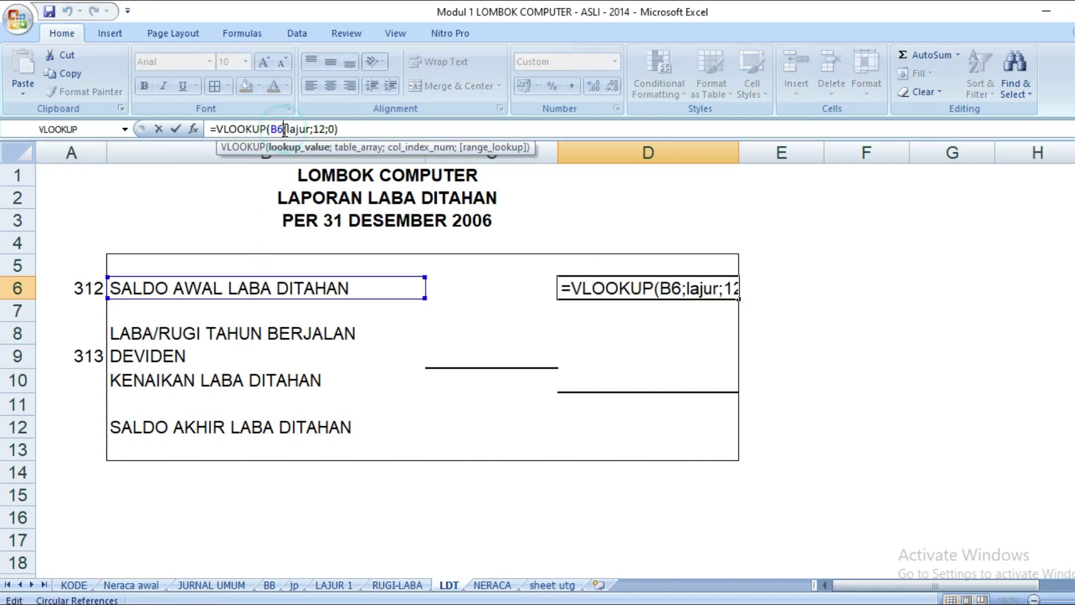
{"action": "left_click", "coordinate": [277, 131]}
{"action": "key", "text": "BackSpace"}
{"action": "type", "text": "A"}
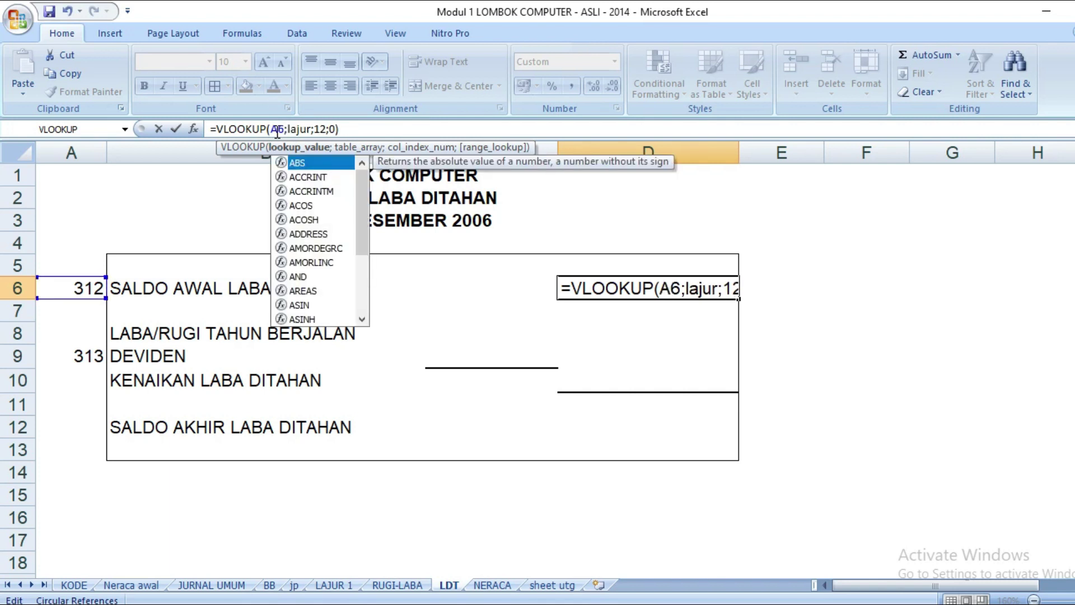
{"action": "left_click", "coordinate": [327, 130]}
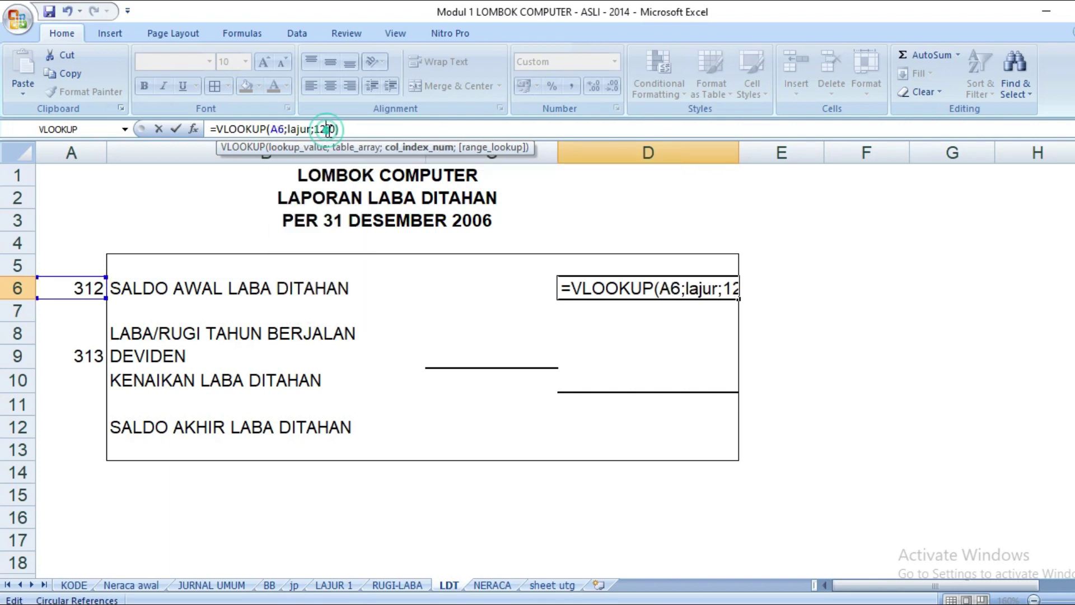
{"action": "key", "text": "BackSpace"}
{"action": "type", "text": "4"}
{"action": "key", "text": "Return"}
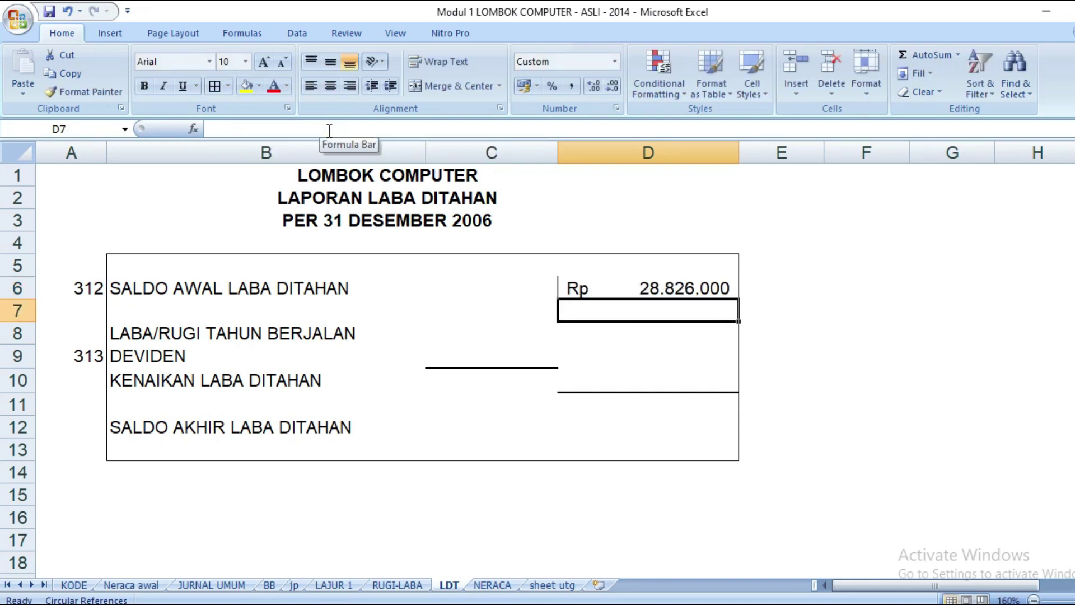
- Link LABA/RUGI TAHUN BERJALAN in C8 of LDT to the LABA/RUGI amount in C27 of RUGI-LABA
{"action": "left_click_drag", "start_coordinate": [423, 357], "coordinate": [432, 354]}
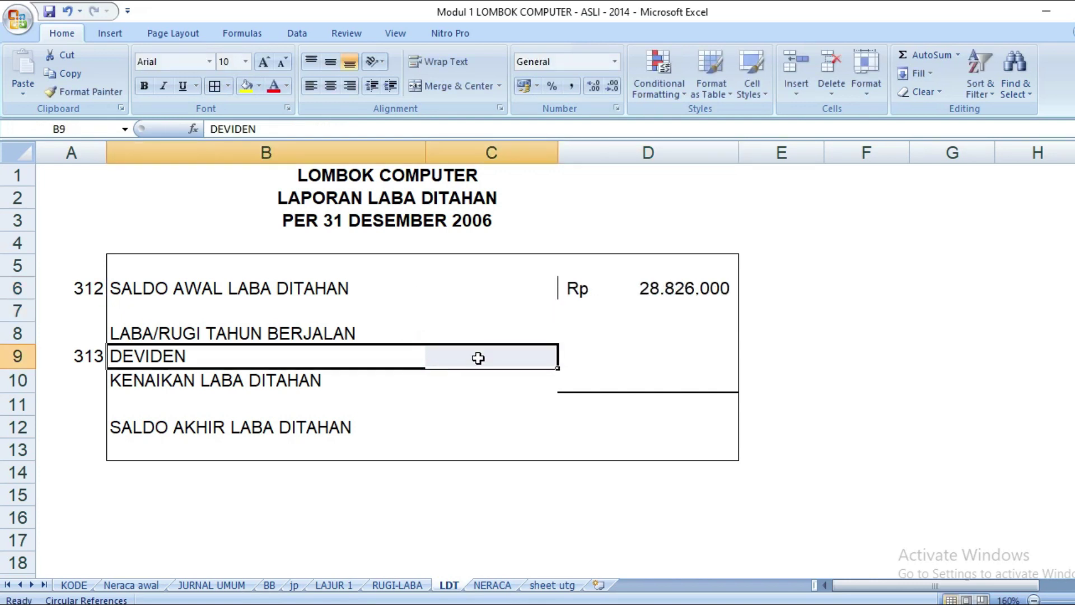
{"action": "left_click", "coordinate": [447, 372]}
{"action": "left_click", "coordinate": [459, 346]}
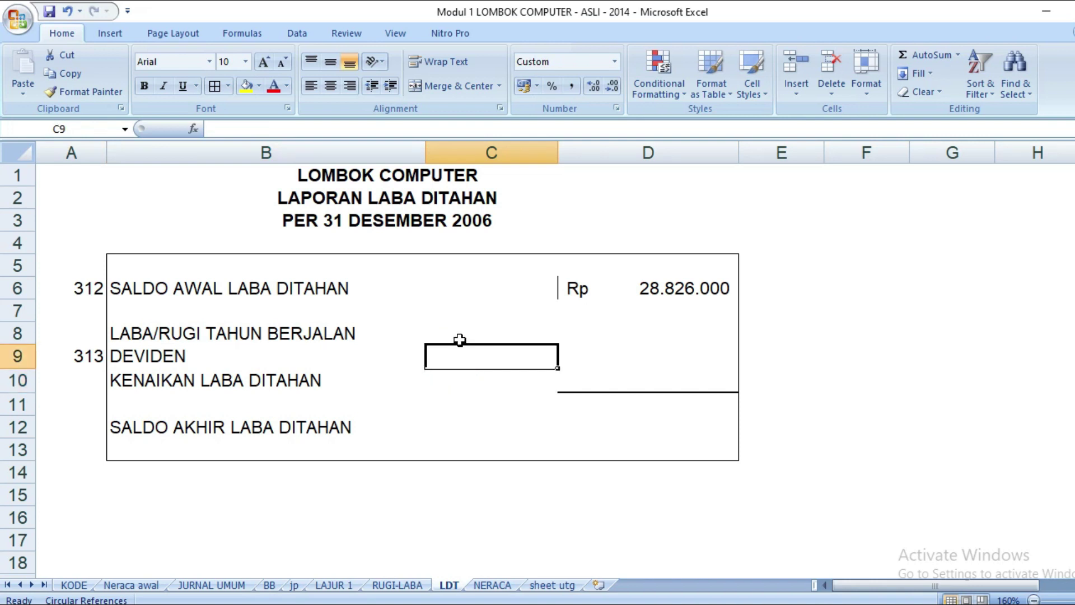
{"action": "left_click", "coordinate": [461, 330]}
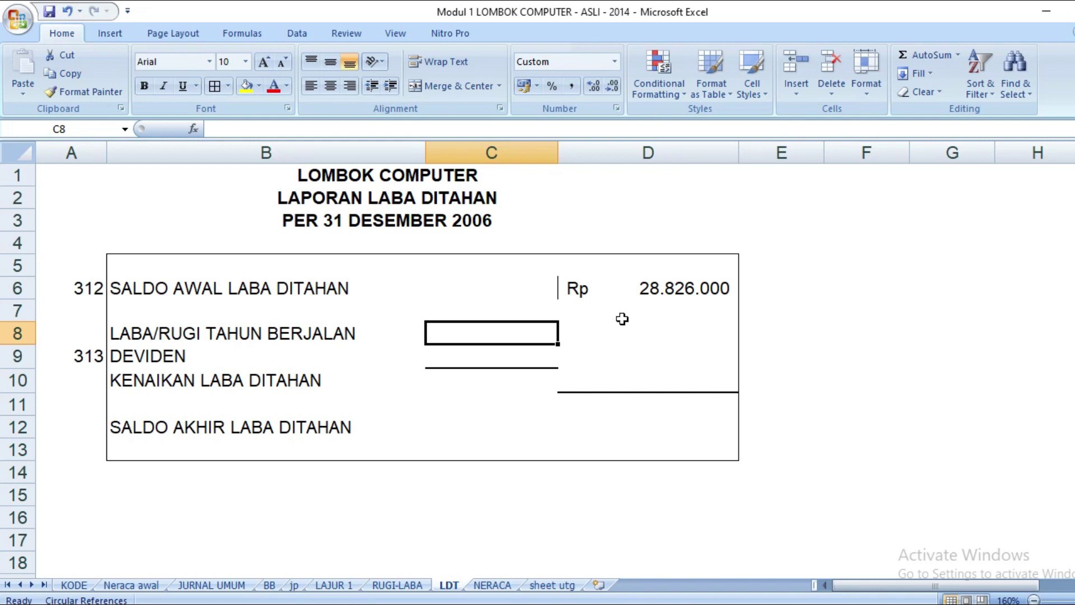
{"action": "type", "text": "="}
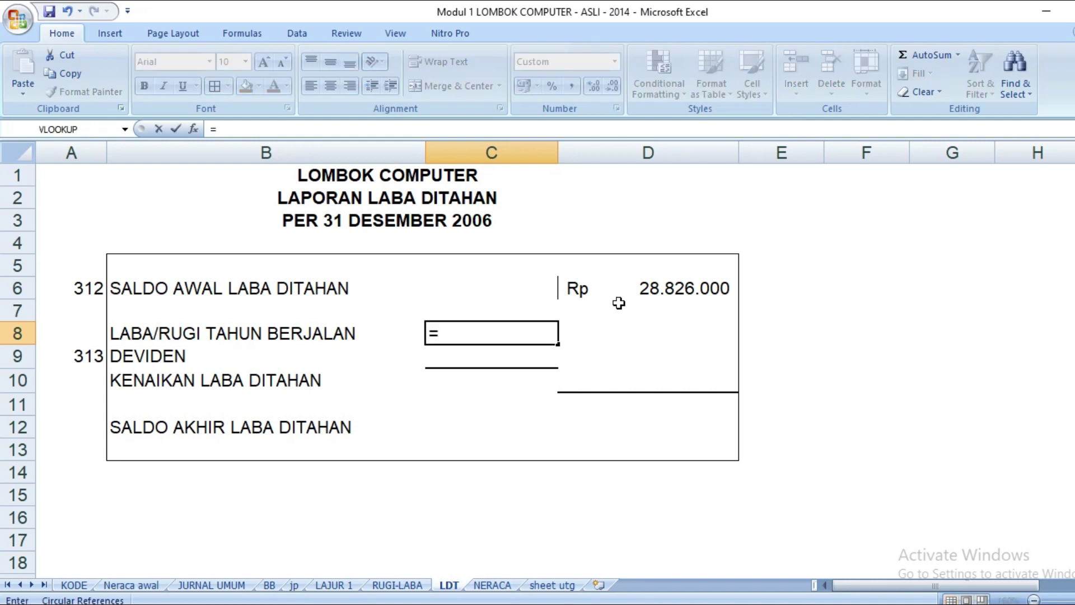
{"action": "left_click", "coordinate": [412, 584]}
{"action": "left_click", "coordinate": [369, 532]}
{"action": "key", "text": "Return"}
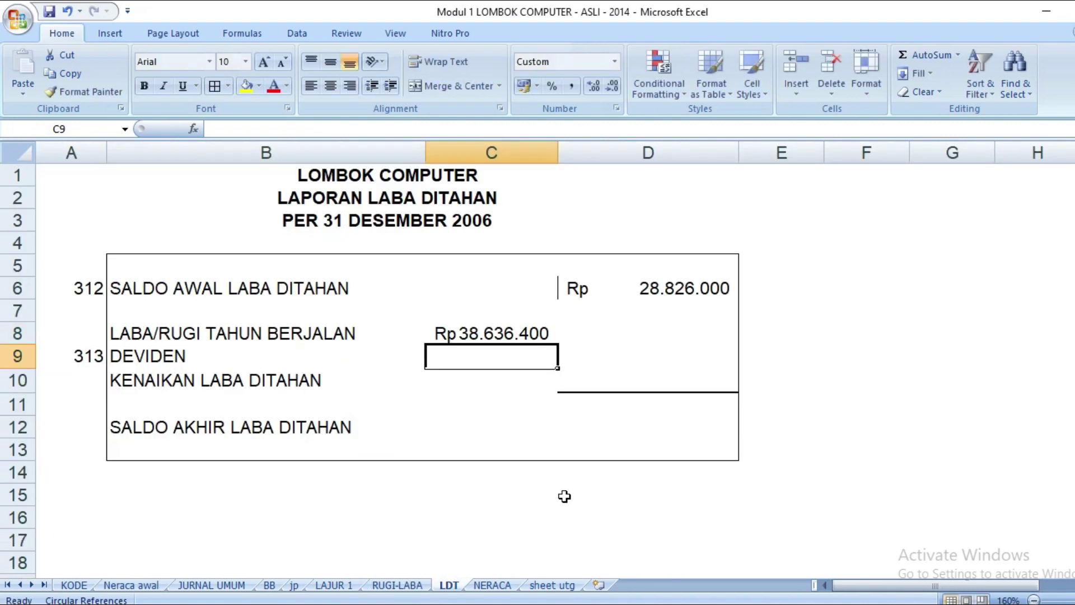
- Check the Deviden account (code 313) in LAJUR 1 and enter 0 for DEVIDEN in C9 of LDT
{"action": "left_click", "coordinate": [637, 380]}
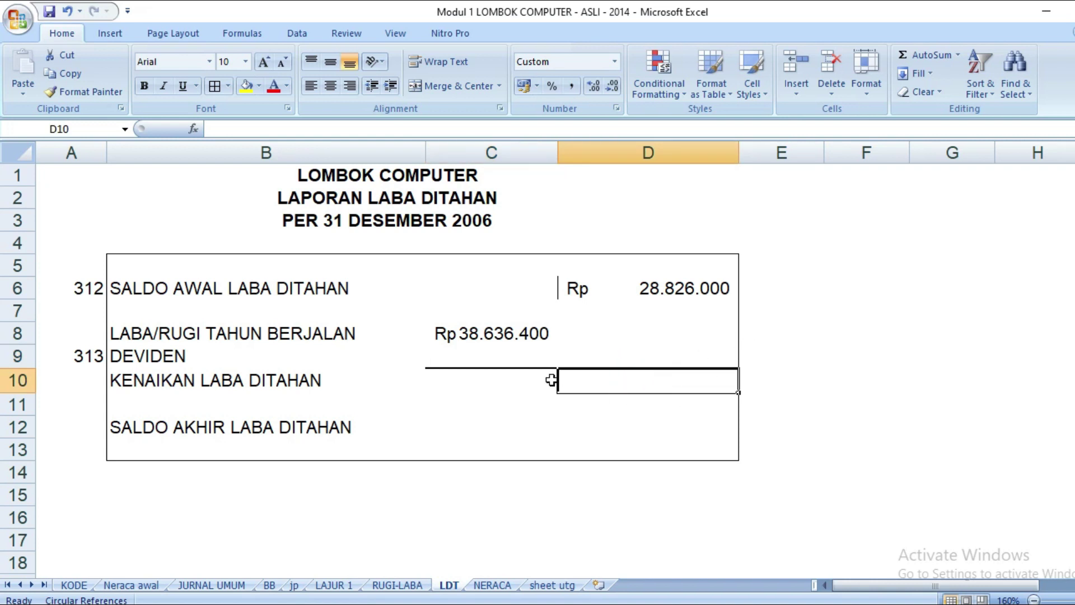
{"action": "left_click", "coordinate": [533, 359]}
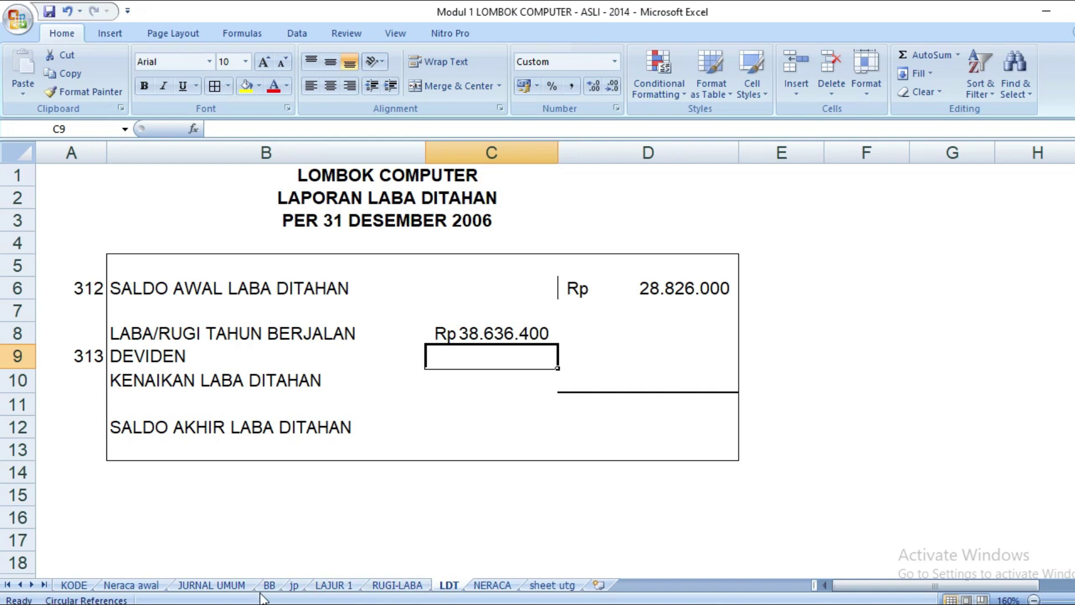
{"action": "left_click", "coordinate": [326, 586]}
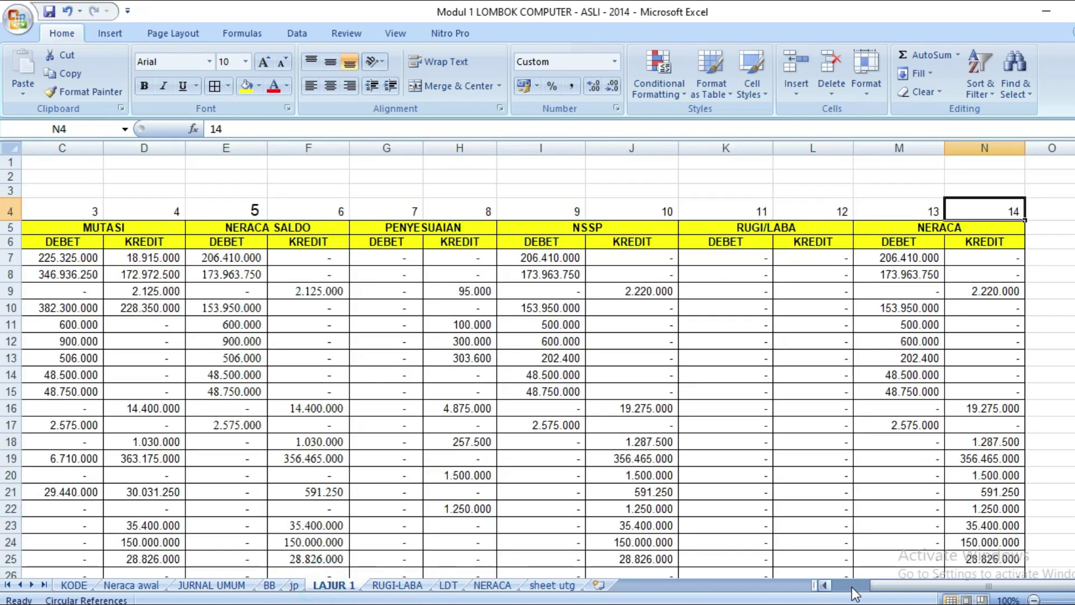
{"action": "left_click_drag", "start_coordinate": [899, 574], "coordinate": [812, 549]}
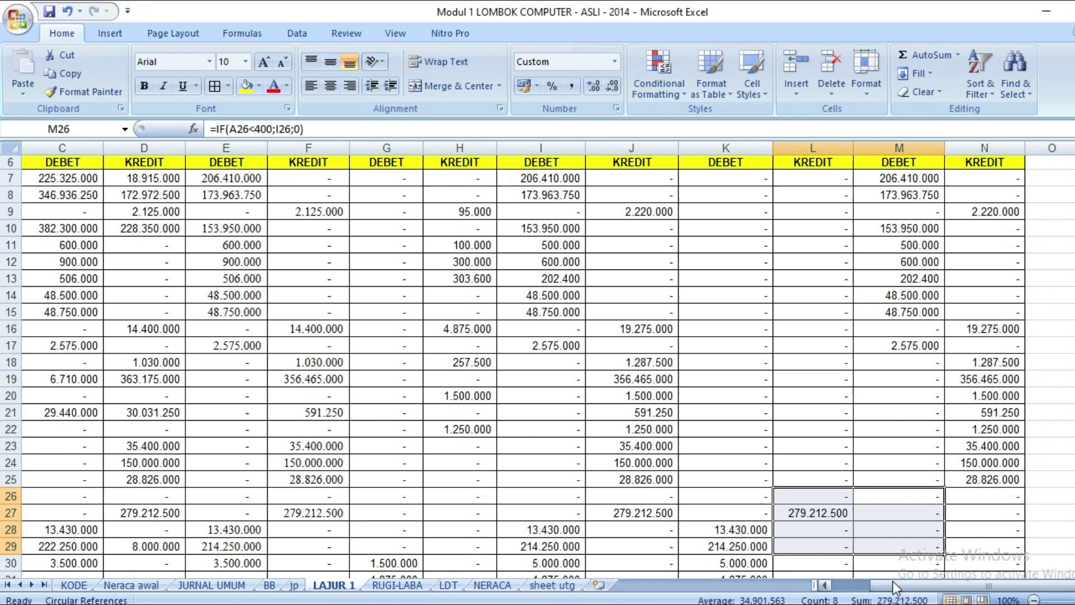
{"action": "left_click_drag", "start_coordinate": [895, 588], "coordinate": [856, 588]}
{"action": "scroll", "coordinate": [408, 415], "scroll_direction": "down", "scroll_amount": 1}
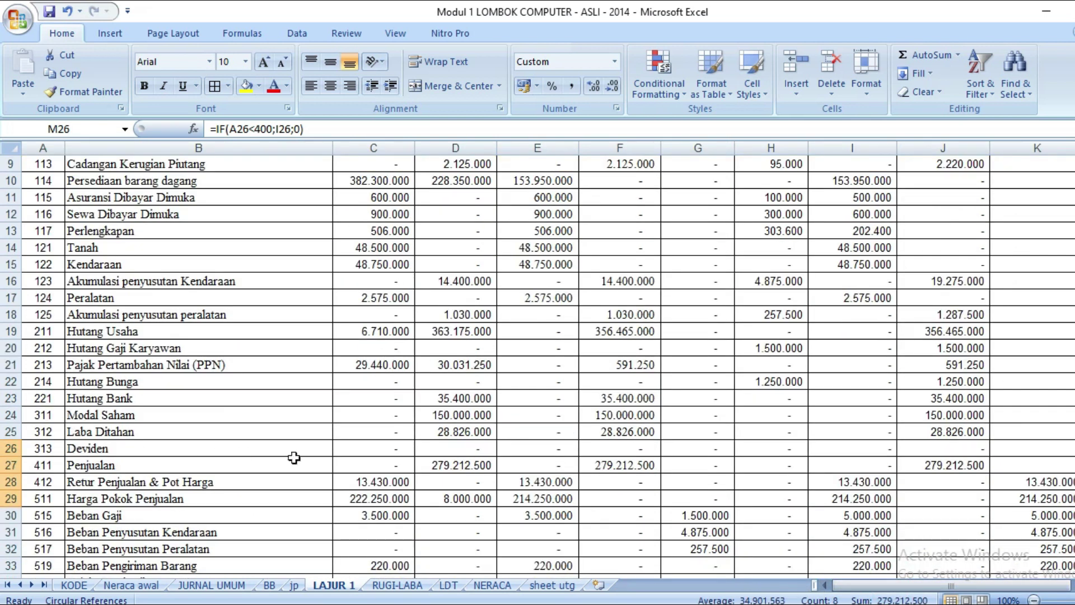
{"action": "scroll", "coordinate": [881, 576], "scroll_direction": "right", "scroll_amount": 2}
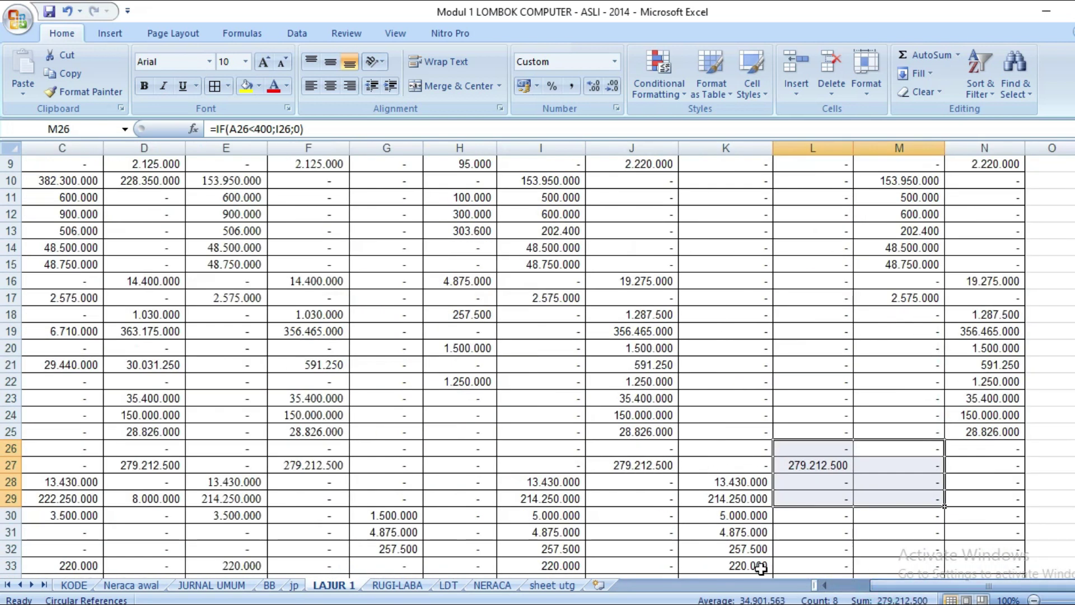
{"action": "left_click", "coordinate": [448, 585]}
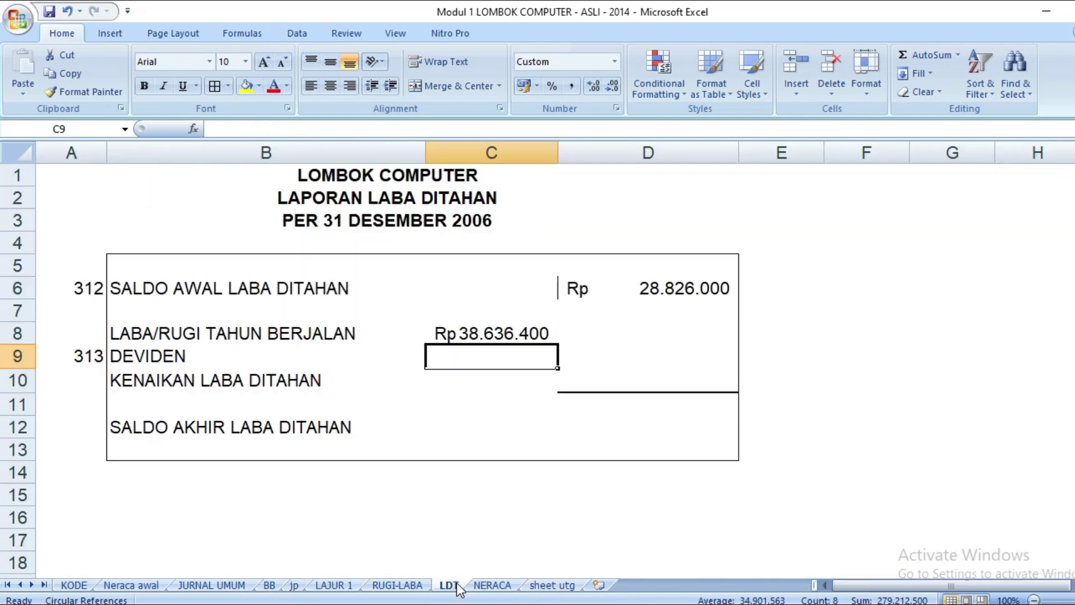
{"action": "type", "text": "0"}
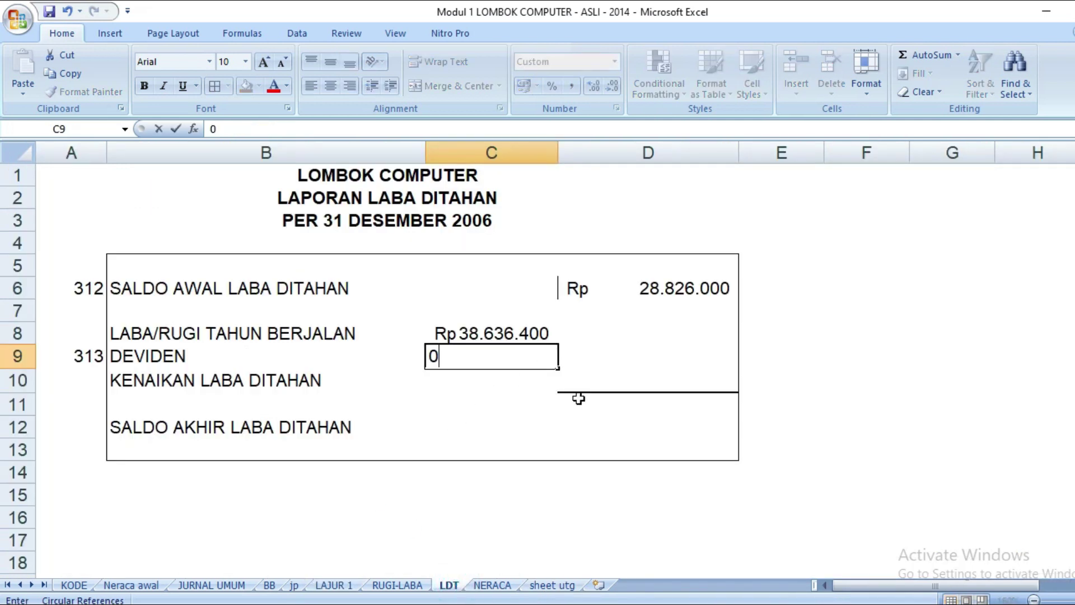
{"action": "key", "text": "Return"}
- Calculate KENAIKAN LABA DITAHAN in D10 of LDT with the formula =C8-C9
{"action": "left_click", "coordinate": [590, 385]}
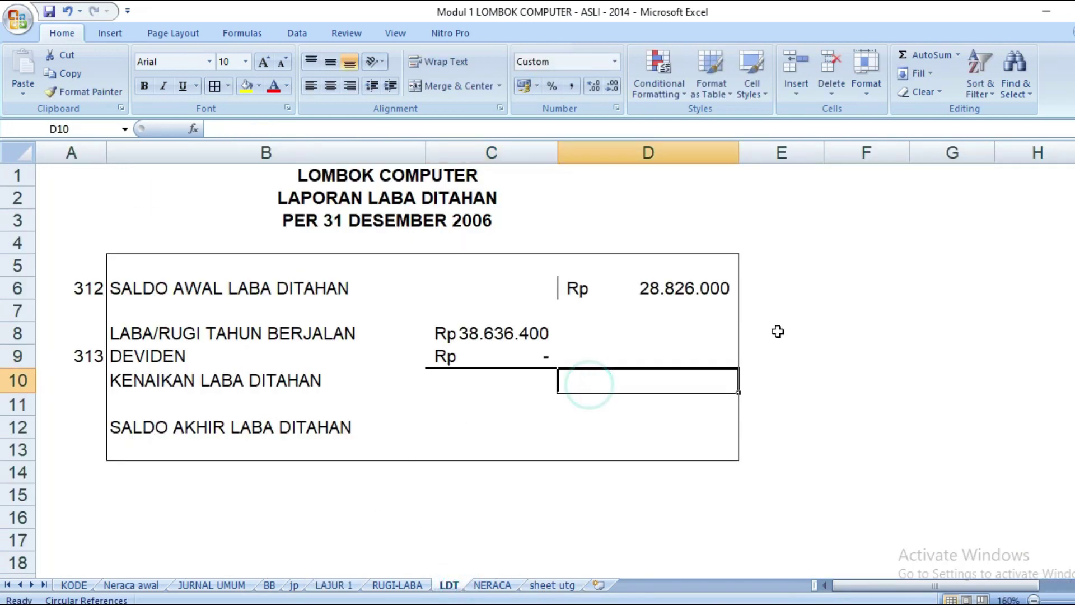
{"action": "type", "text": "="}
{"action": "left_click", "coordinate": [509, 333]}
{"action": "type", "text": "+"}
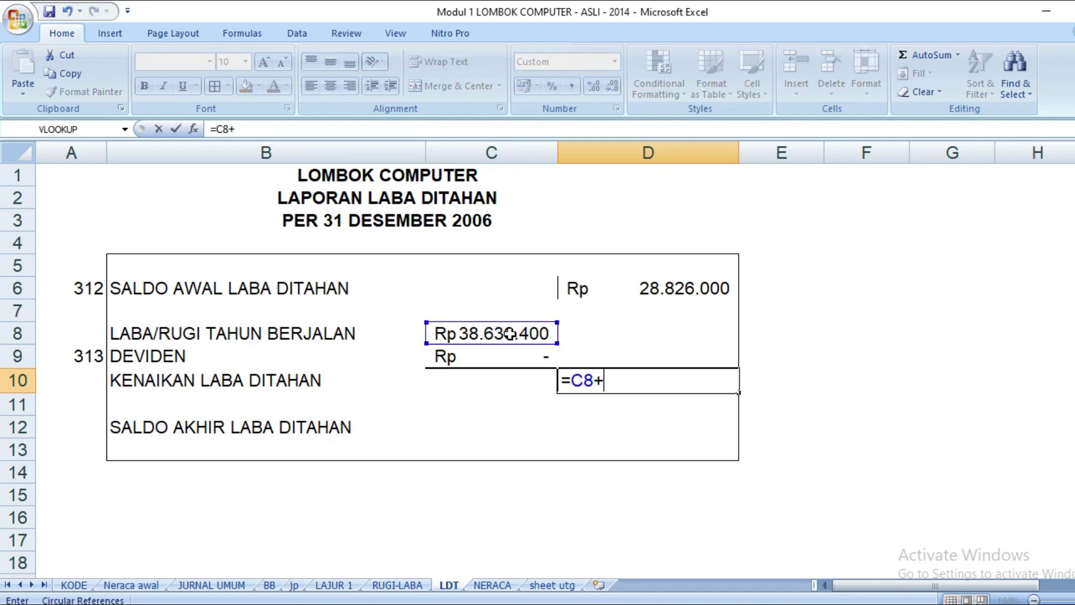
{"action": "left_click", "coordinate": [514, 350]}
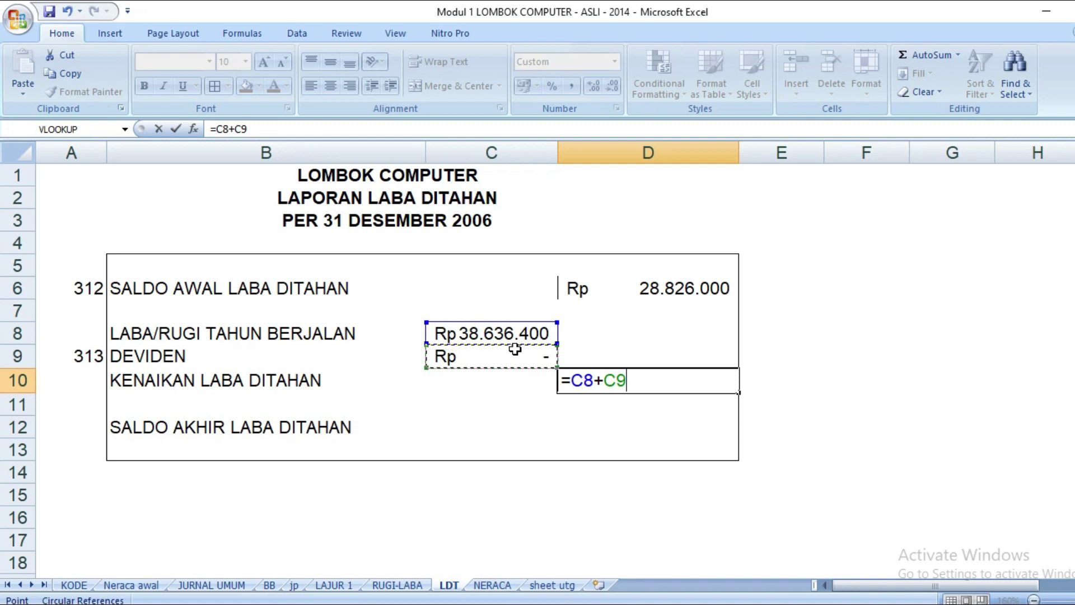
{"action": "key", "text": "BackSpace"}
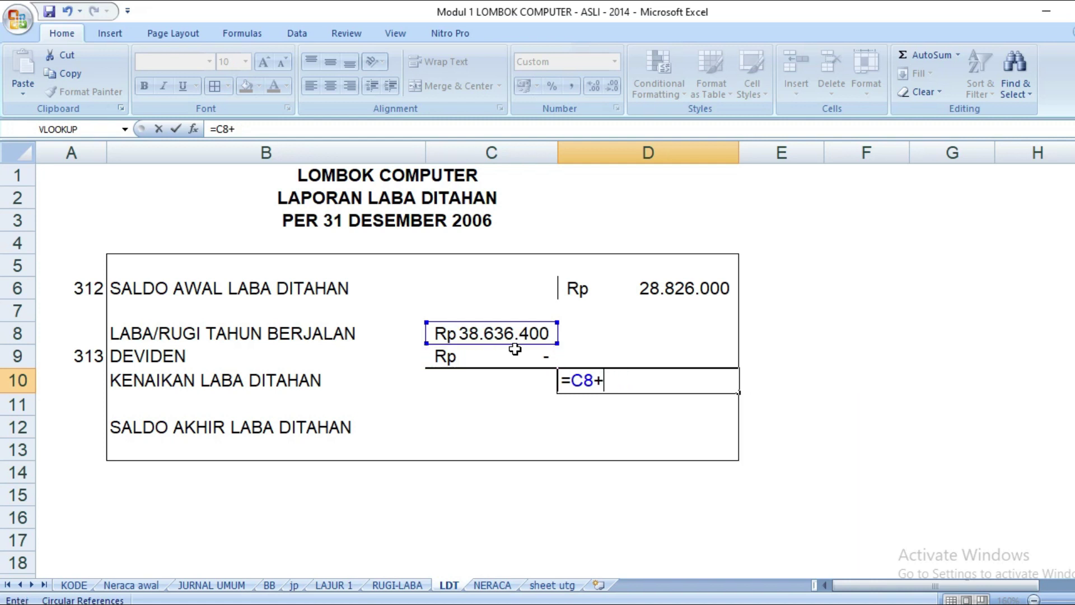
{"action": "left_click", "coordinate": [515, 350]}
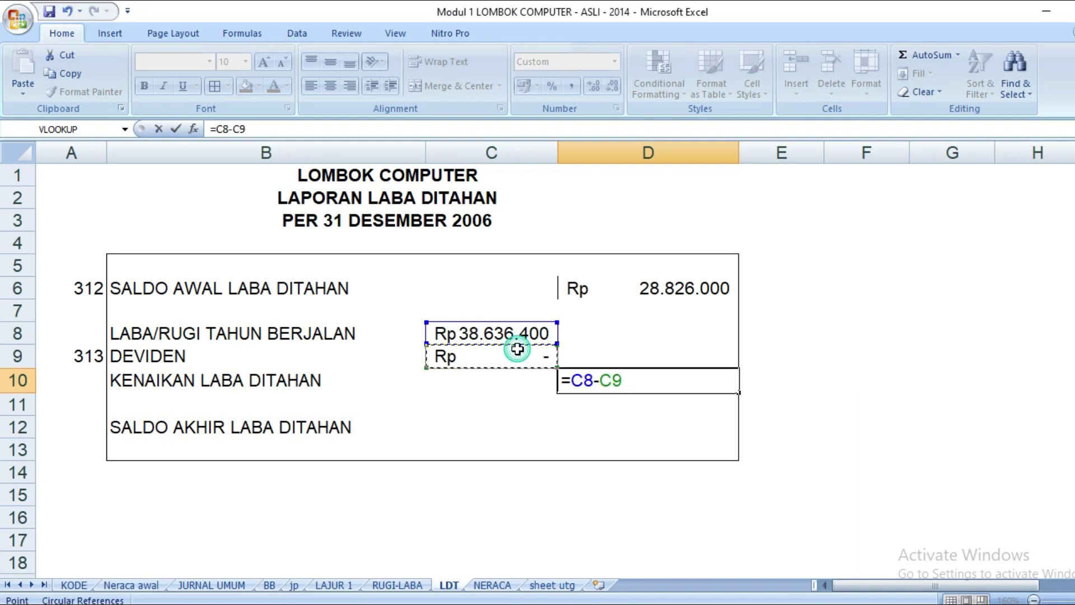
{"action": "key", "text": "Return"}
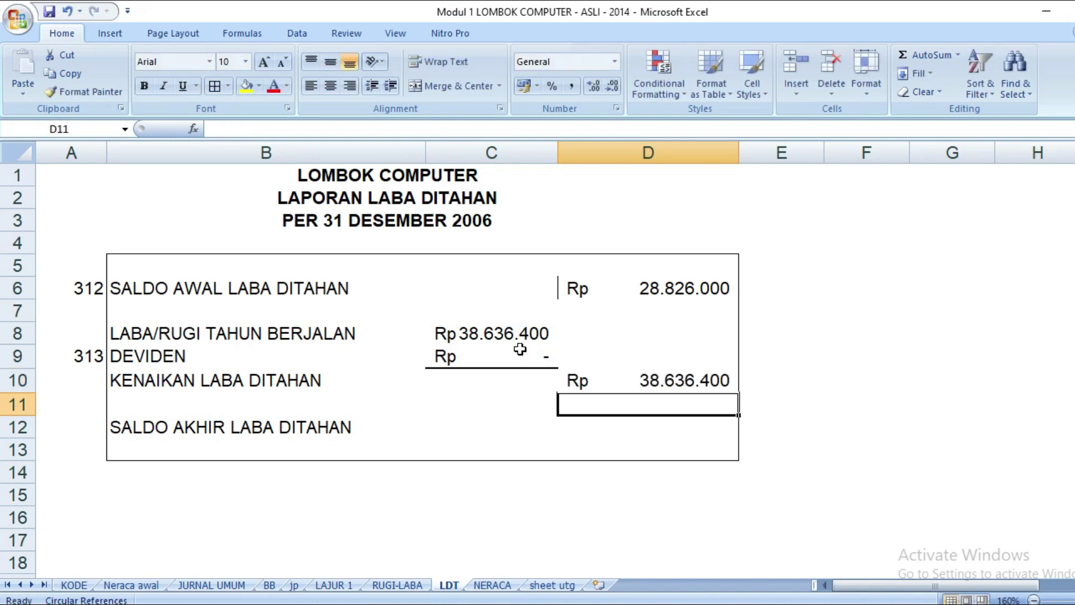
- Calculate SALDO AKHIR LABA DITAHAN in D12 of LDT with the formula =D6+D10
{"action": "left_click", "coordinate": [579, 430]}
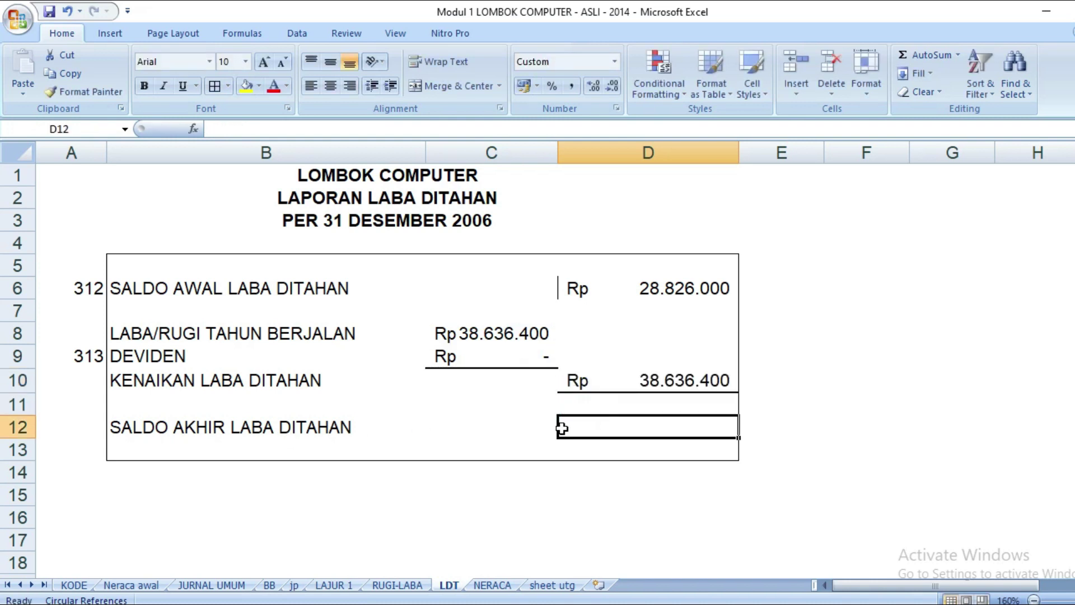
{"action": "type", "text": "="}
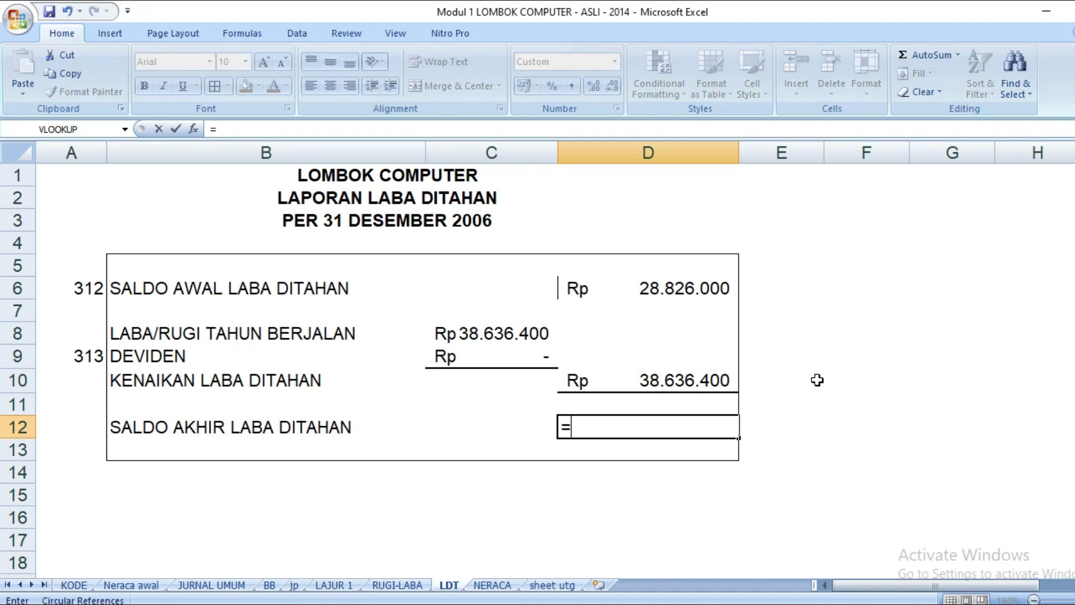
{"action": "left_click", "coordinate": [700, 290]}
{"action": "type", "text": "+"}
{"action": "left_click", "coordinate": [701, 376]}
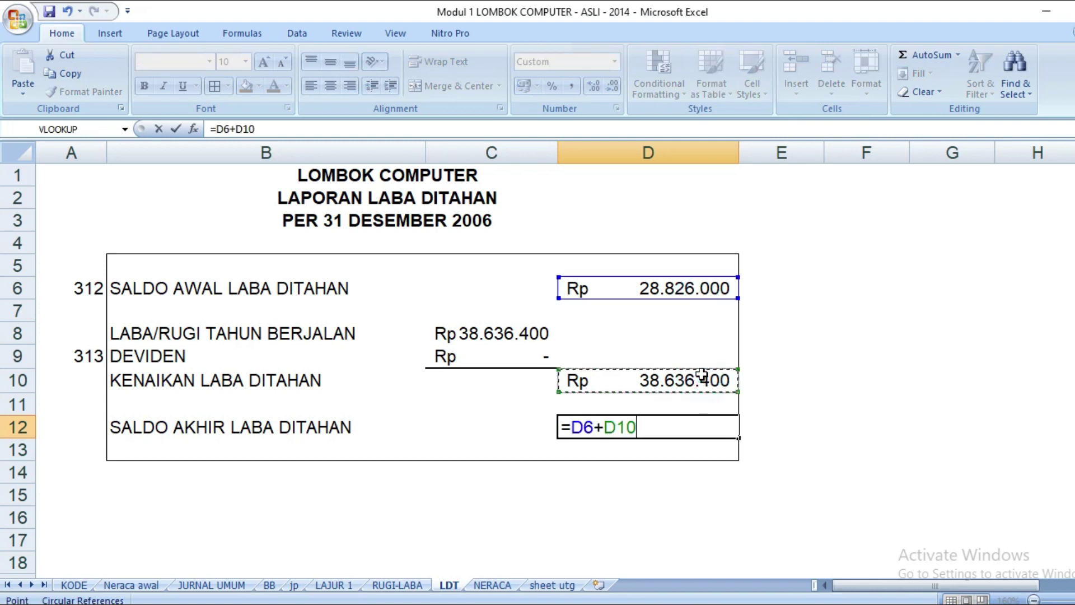
{"action": "key", "text": "Return"}
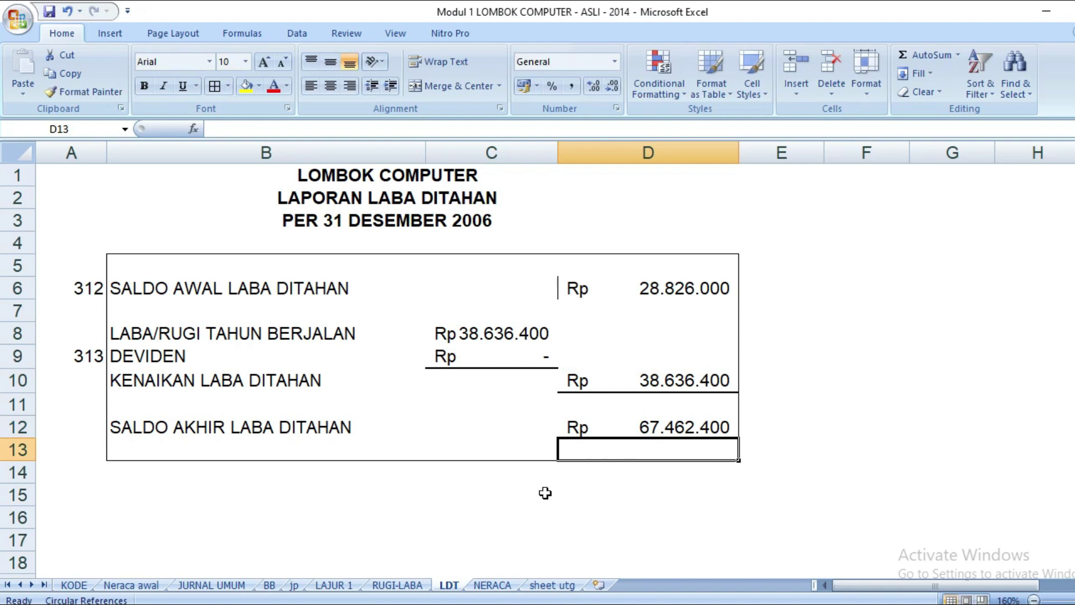
- Review the retained earnings report in LDT from its heading and opening balance down to SALDO AKHIR LABA DITAHAN
{"action": "left_click", "coordinate": [401, 435]}
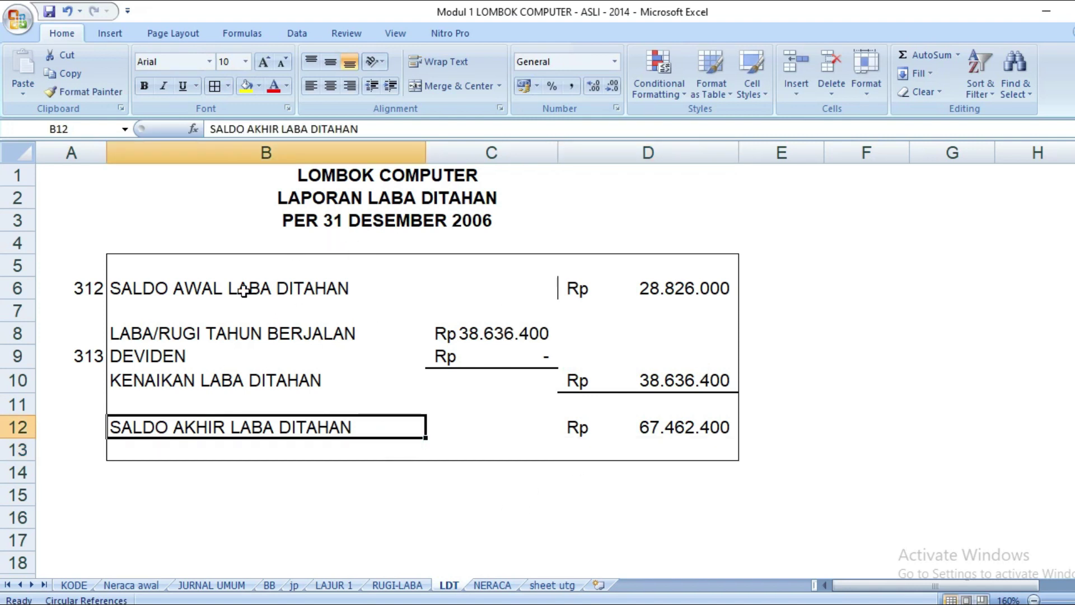
{"action": "left_click", "coordinate": [317, 197]}
{"action": "left_click", "coordinate": [173, 286]}
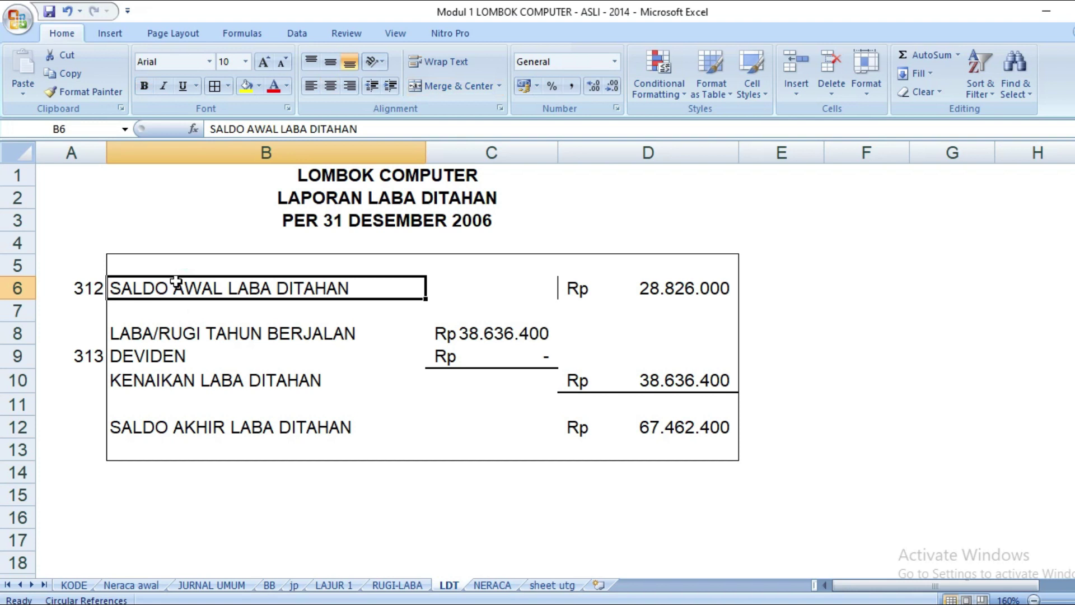
{"action": "left_click", "coordinate": [209, 214]}
{"action": "left_click_drag", "start_coordinate": [91, 271], "coordinate": [228, 456]}
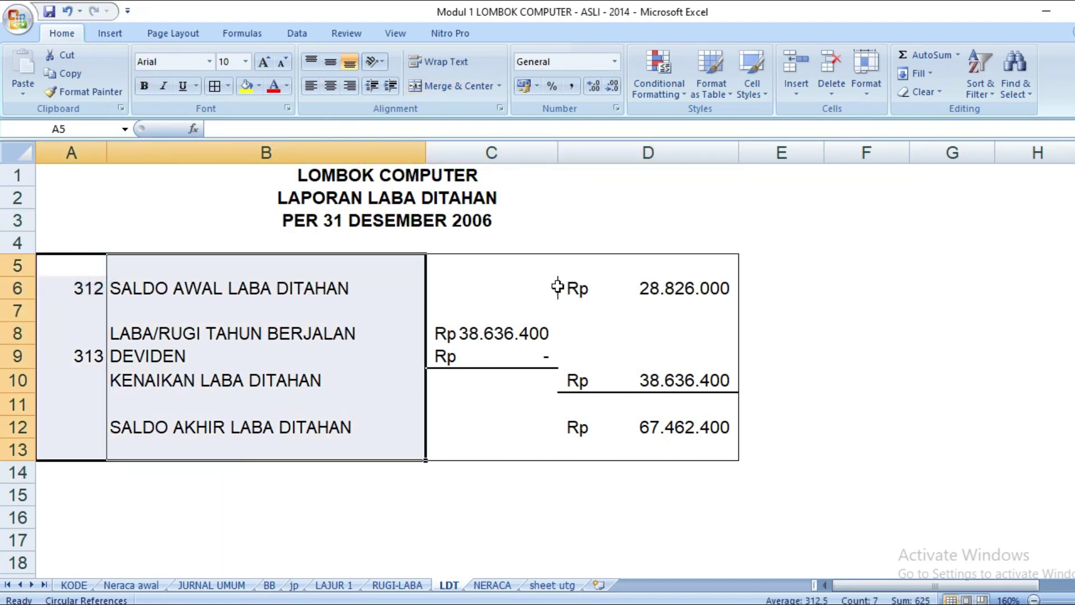
{"action": "left_click", "coordinate": [585, 464]}
{"action": "left_click", "coordinate": [404, 241]}
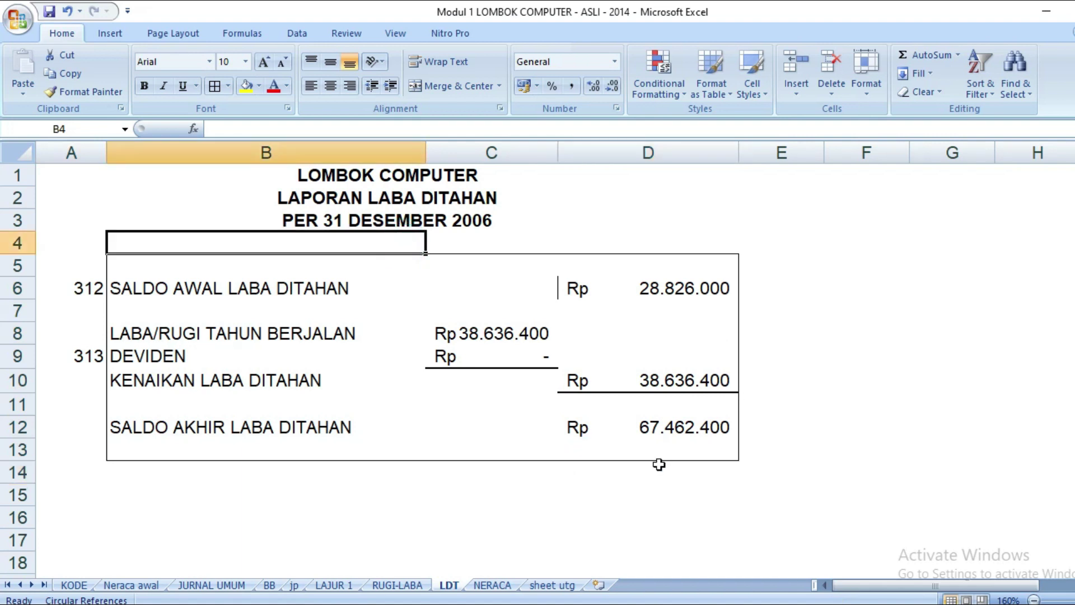
{"action": "left_click", "coordinate": [623, 477]}
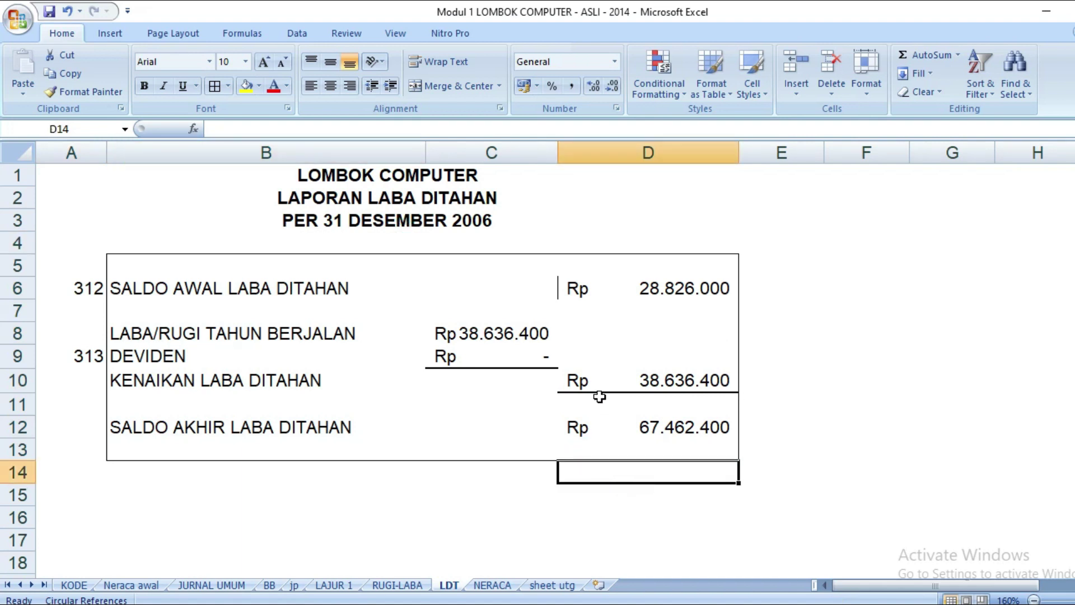
- Examine the NERACA sheet's layout and the KODE column of its AKTIVA LANCAR and AKTIVA TETAP sections
{"action": "left_click", "coordinate": [493, 585]}
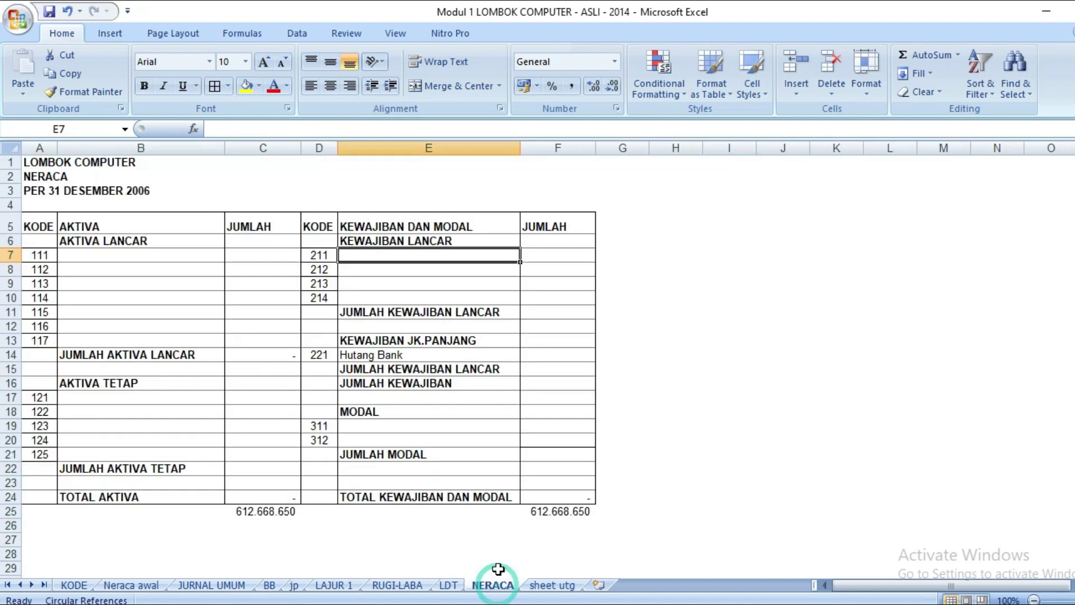
{"action": "left_click", "coordinate": [149, 264]}
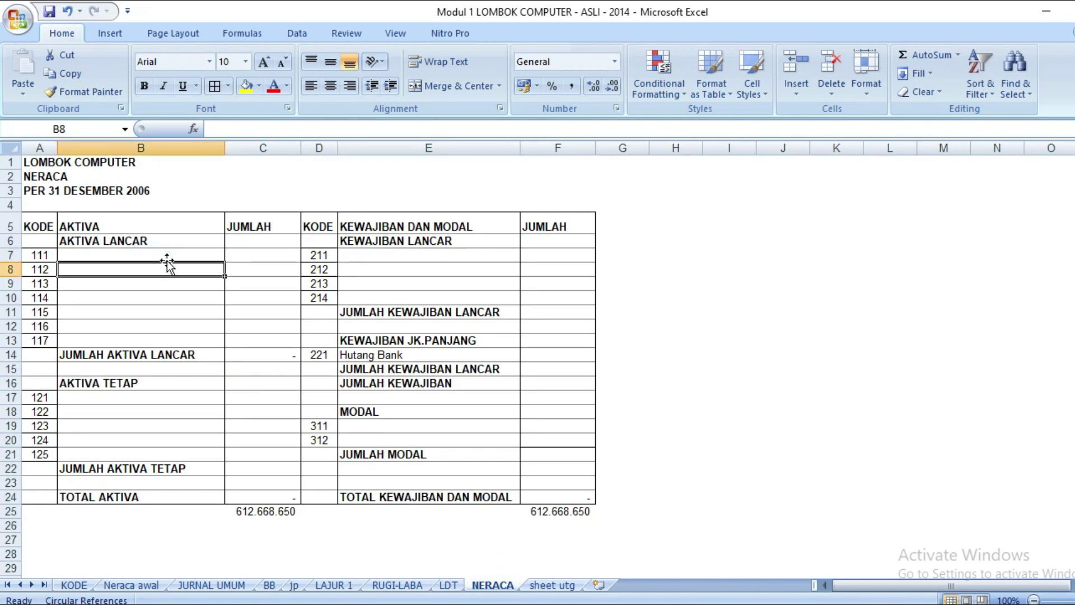
{"action": "left_click", "coordinate": [37, 224]}
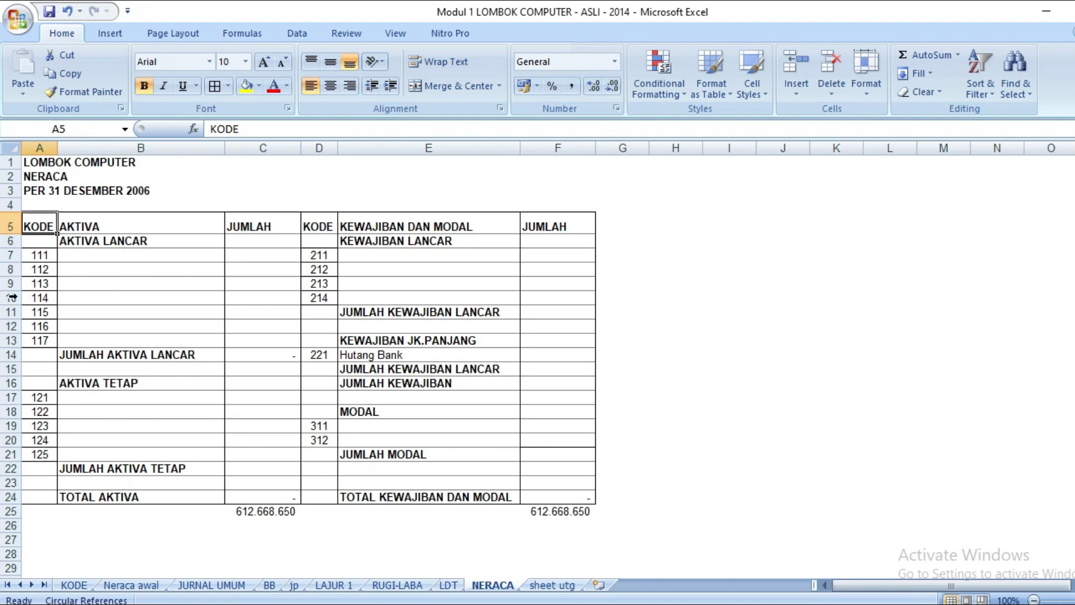
{"action": "left_click", "coordinate": [28, 257]}
{"action": "left_click", "coordinate": [35, 270]}
{"action": "left_click", "coordinate": [43, 296]}
{"action": "left_click", "coordinate": [42, 255]}
{"action": "left_click", "coordinate": [45, 327]}
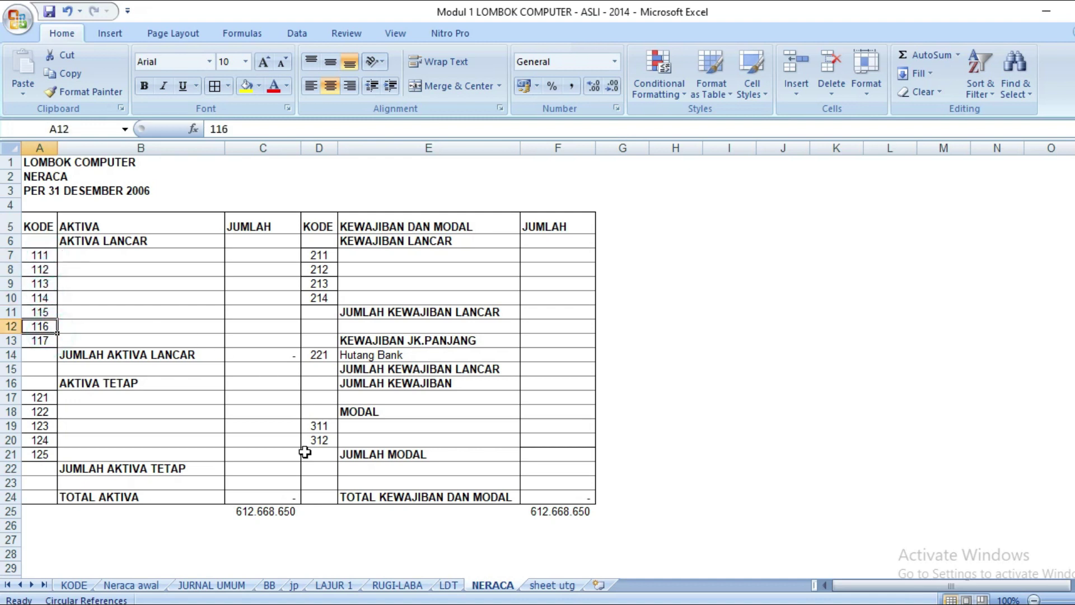
{"action": "left_click", "coordinate": [47, 440]}
{"action": "left_click", "coordinate": [37, 398]}
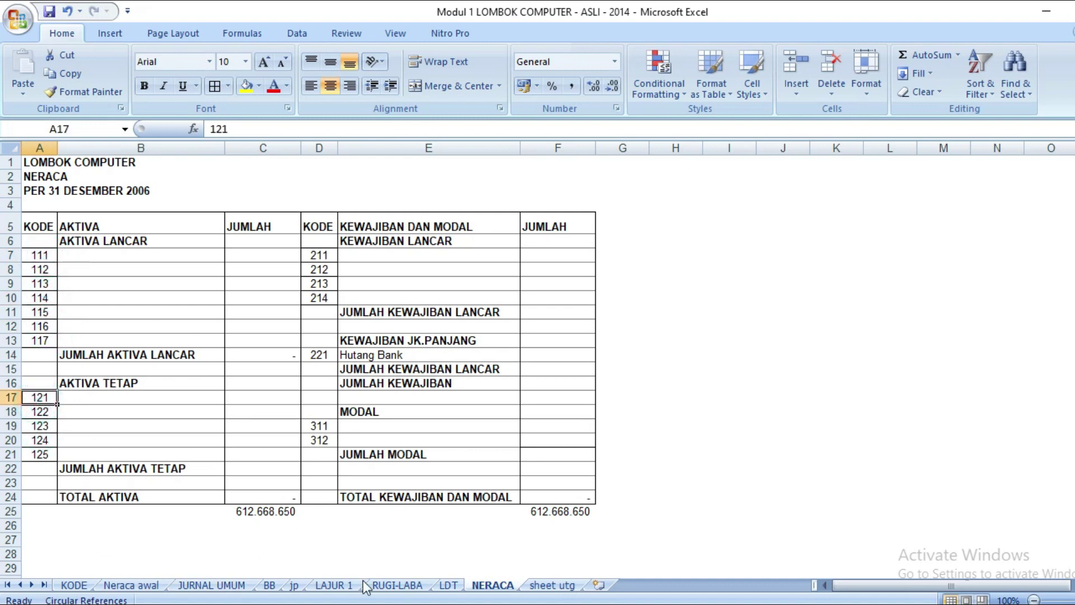
- Compare account codes 111 to 313 in LAJUR 1 with the asset and liability codes listed in NERACA
{"action": "left_click", "coordinate": [335, 585]}
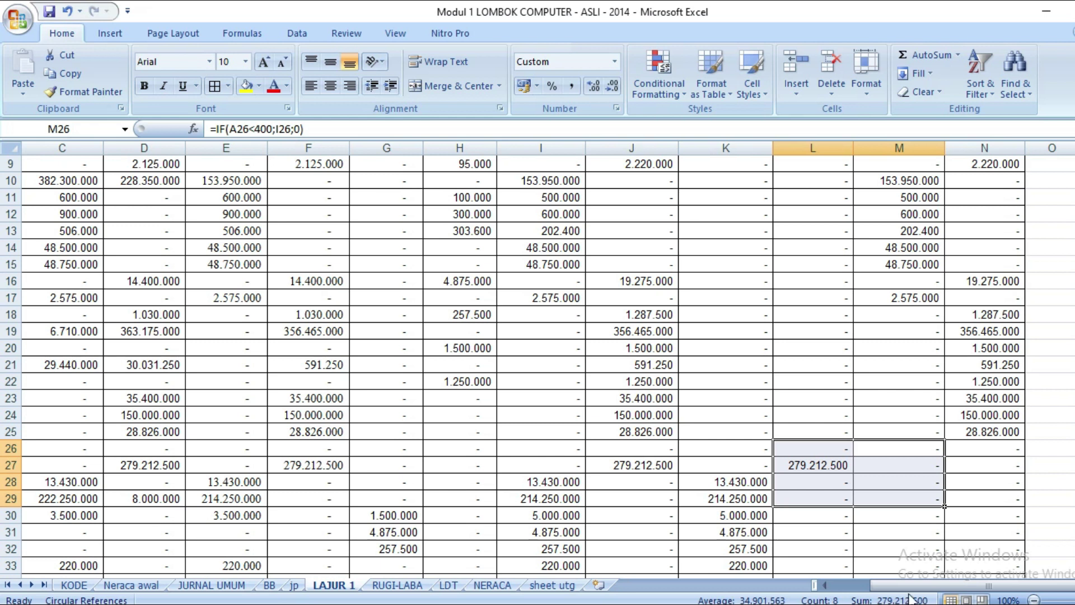
{"action": "left_click_drag", "start_coordinate": [910, 585], "coordinate": [781, 587]}
{"action": "scroll", "coordinate": [162, 358], "scroll_direction": "up", "scroll_amount": 3}
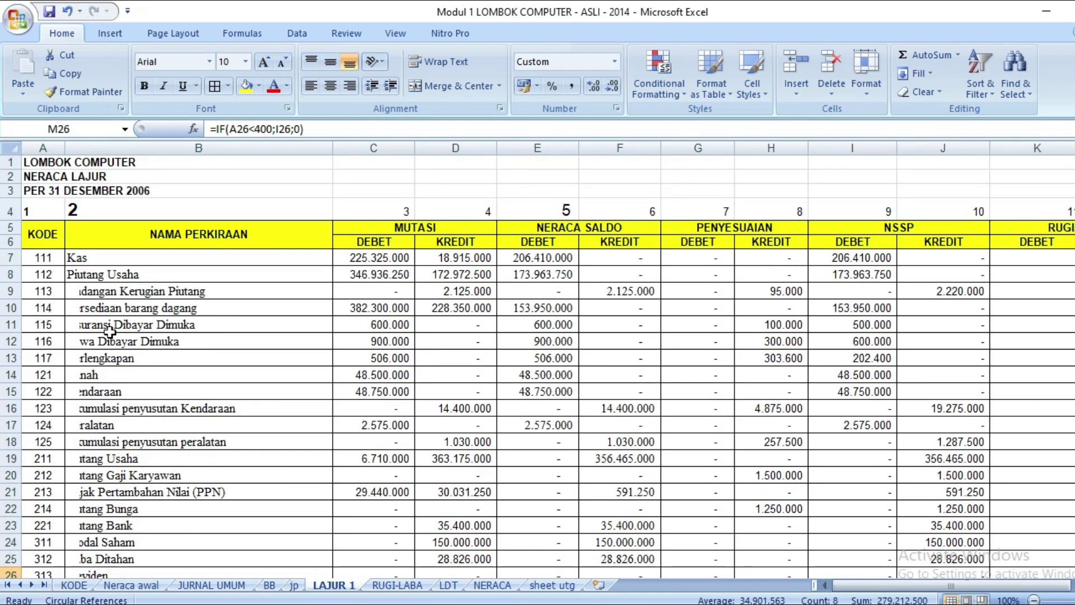
{"action": "left_click_drag", "start_coordinate": [23, 259], "coordinate": [56, 448]}
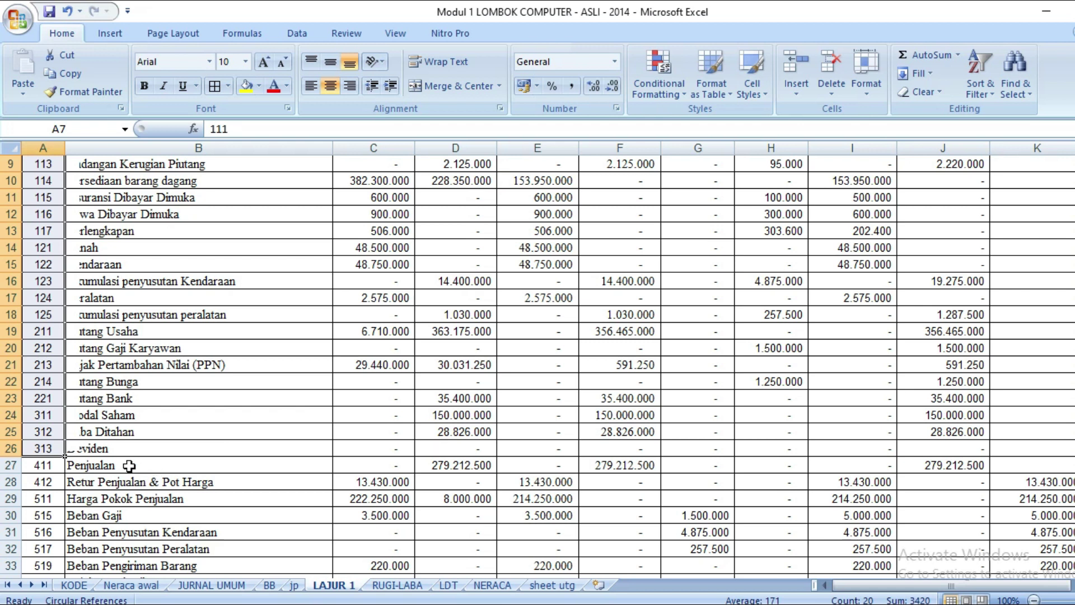
{"action": "left_click", "coordinate": [502, 585]}
{"action": "left_click_drag", "start_coordinate": [44, 256], "coordinate": [56, 340]}
{"action": "left_click_drag", "start_coordinate": [320, 256], "coordinate": [319, 314]}
{"action": "left_click", "coordinate": [323, 354]}
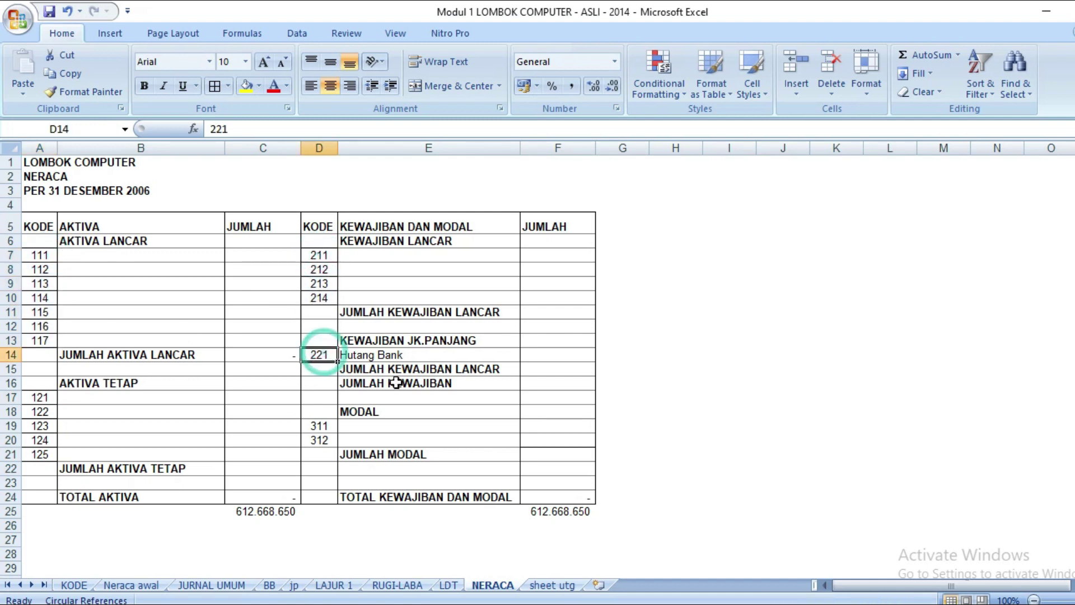
{"action": "left_click", "coordinate": [395, 385]}
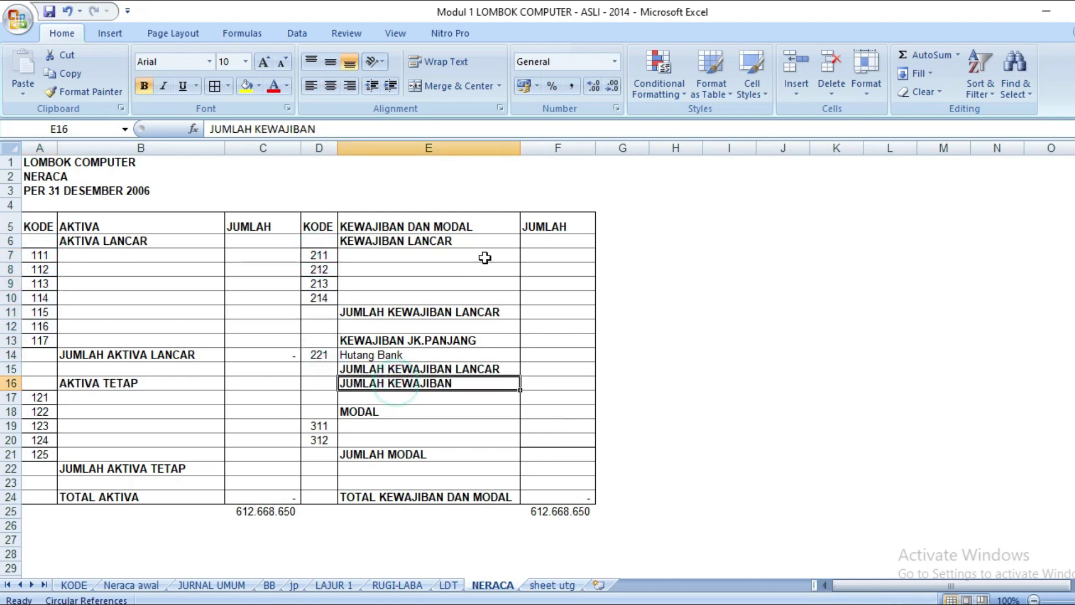
{"action": "left_click", "coordinate": [423, 485]}
- Look up the account name for code 111 in B7 of NERACA with =VLOOKUP(A7;kode_rek;2;0)
{"action": "left_click", "coordinate": [84, 259]}
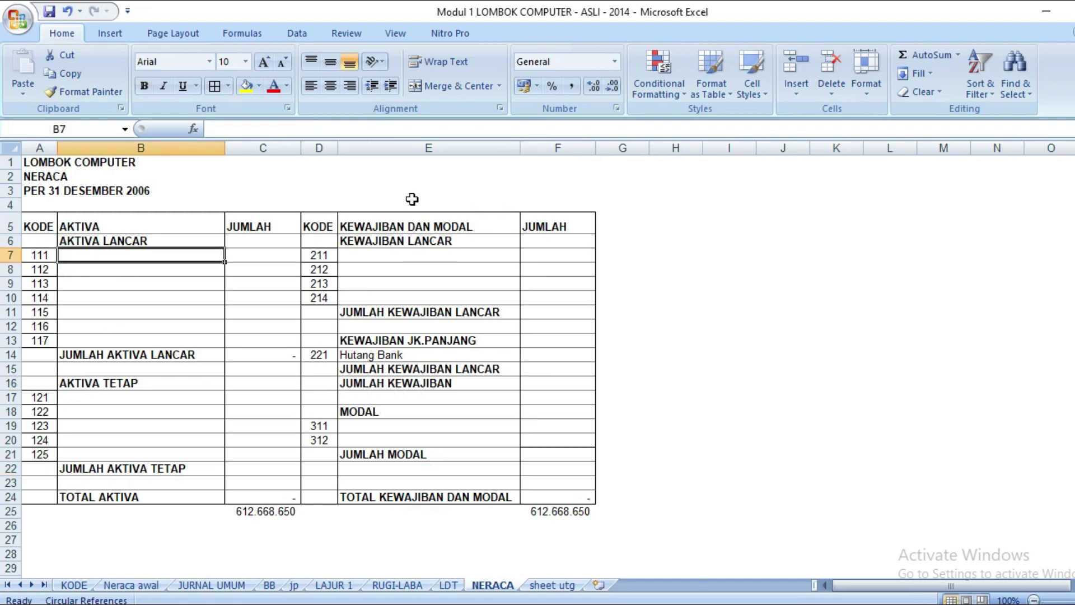
{"action": "left_click", "coordinate": [234, 33]}
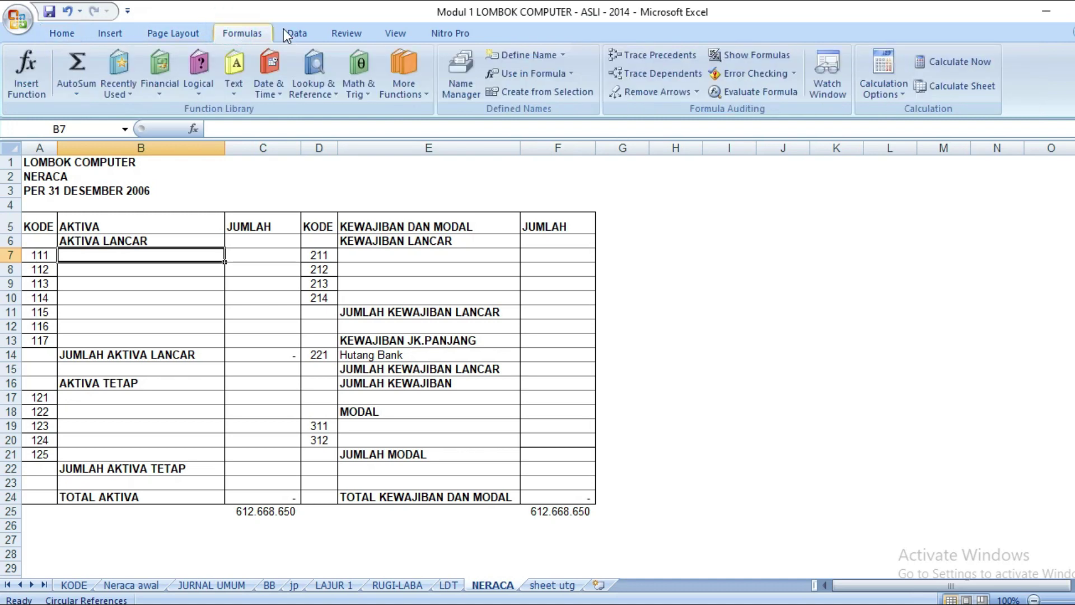
{"action": "left_click", "coordinate": [330, 89]}
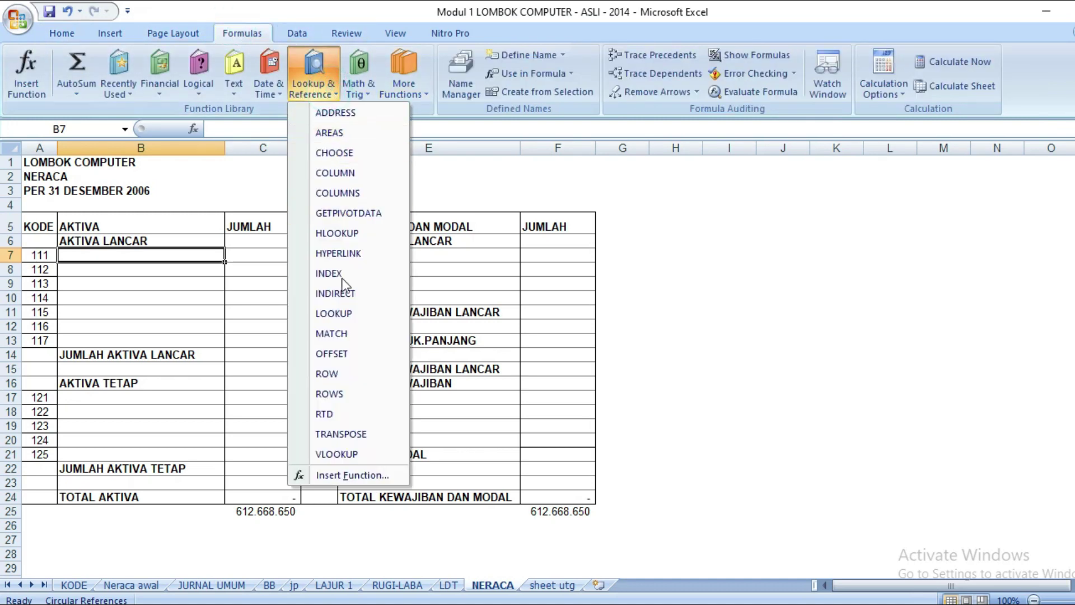
{"action": "left_click", "coordinate": [336, 454]}
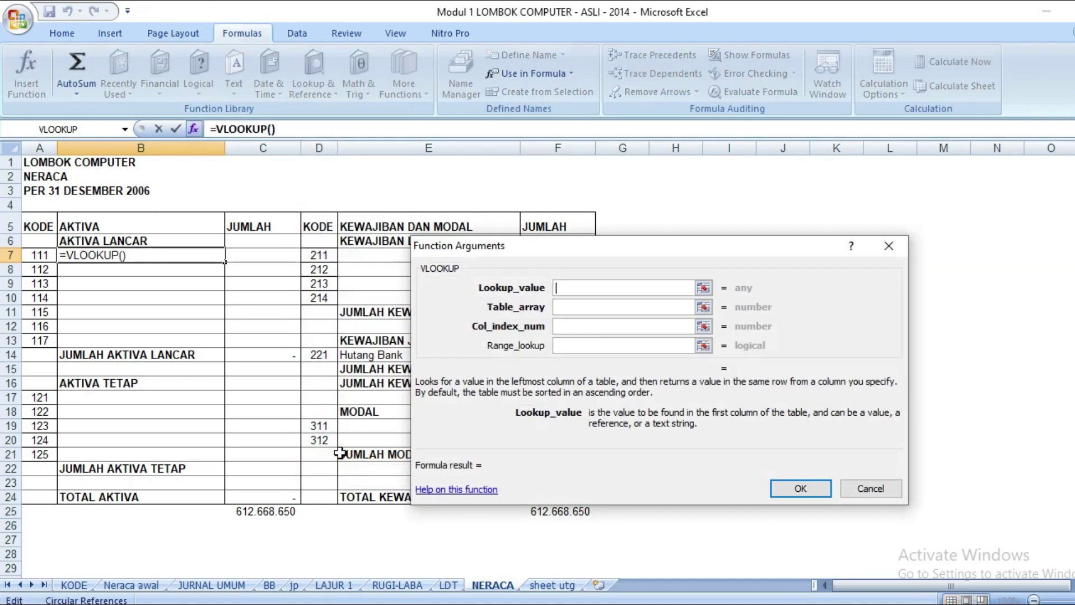
{"action": "left_click", "coordinate": [43, 257]}
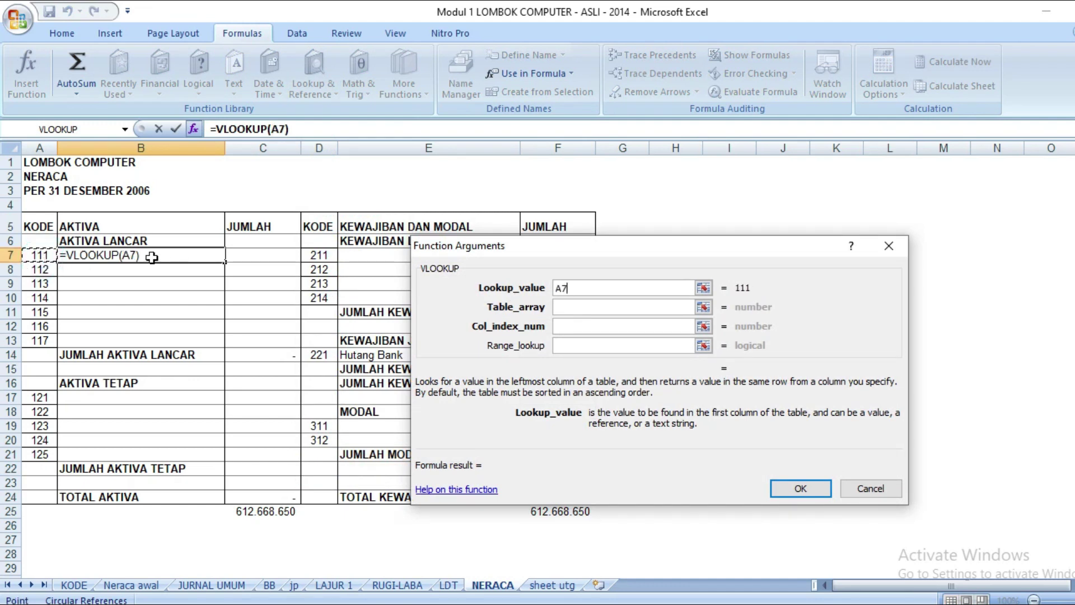
{"action": "left_click", "coordinate": [586, 306]}
{"action": "type", "text": "kode"}
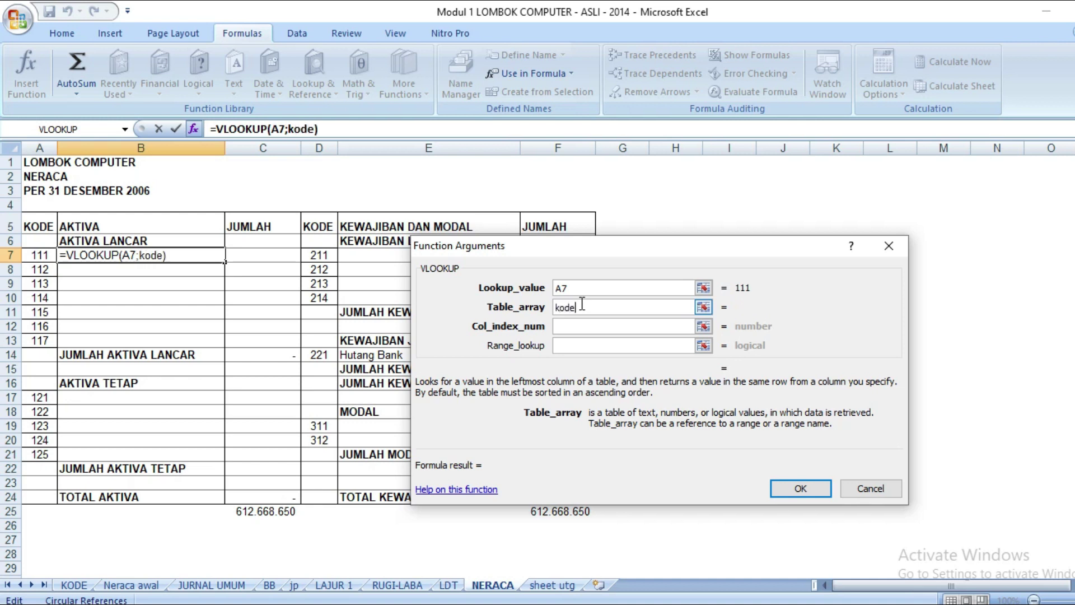
{"action": "type", "text": "_rek"}
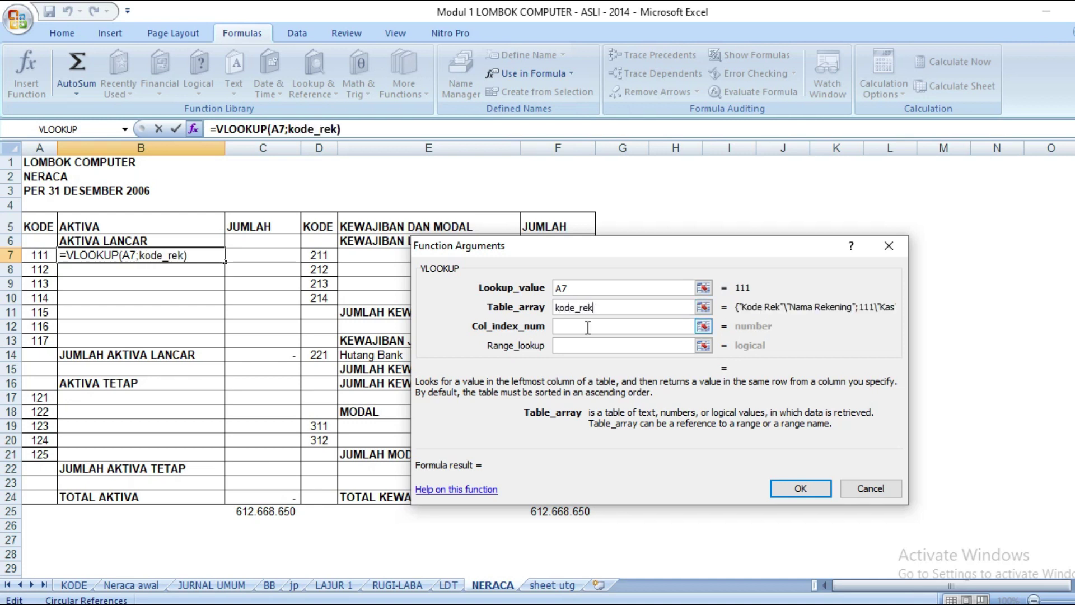
{"action": "left_click", "coordinate": [587, 327]}
{"action": "type", "text": "2"}
{"action": "key", "text": "Tab"}
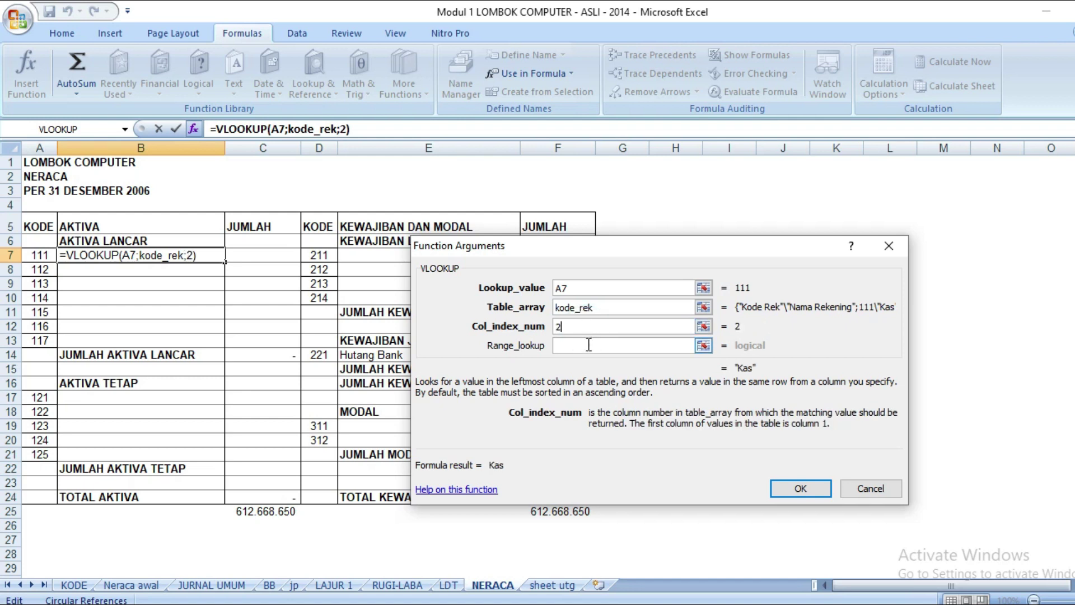
{"action": "type", "text": "0"}
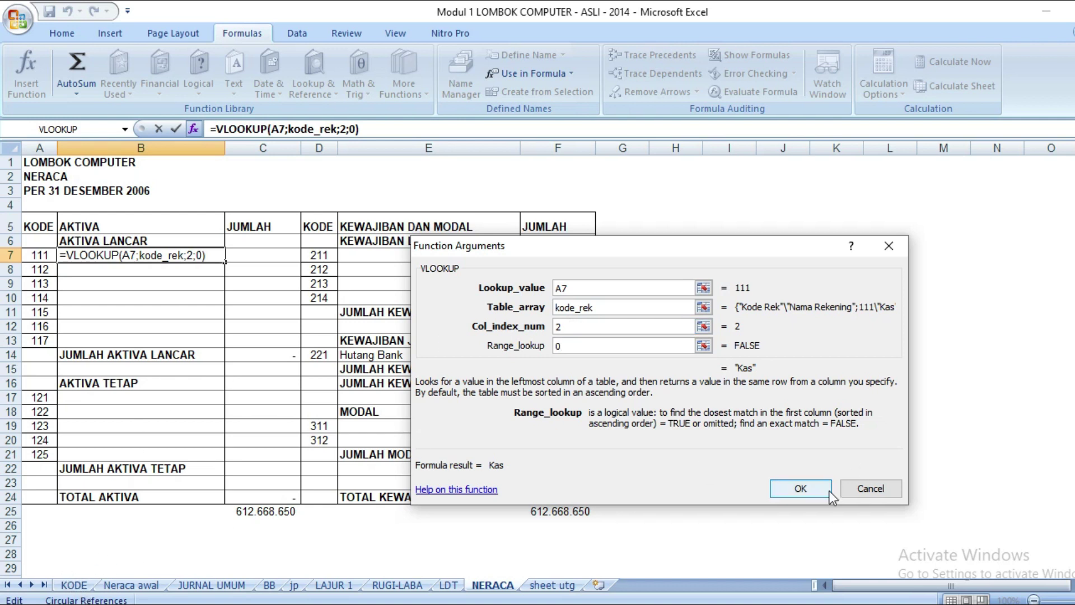
{"action": "left_click", "coordinate": [792, 490]}
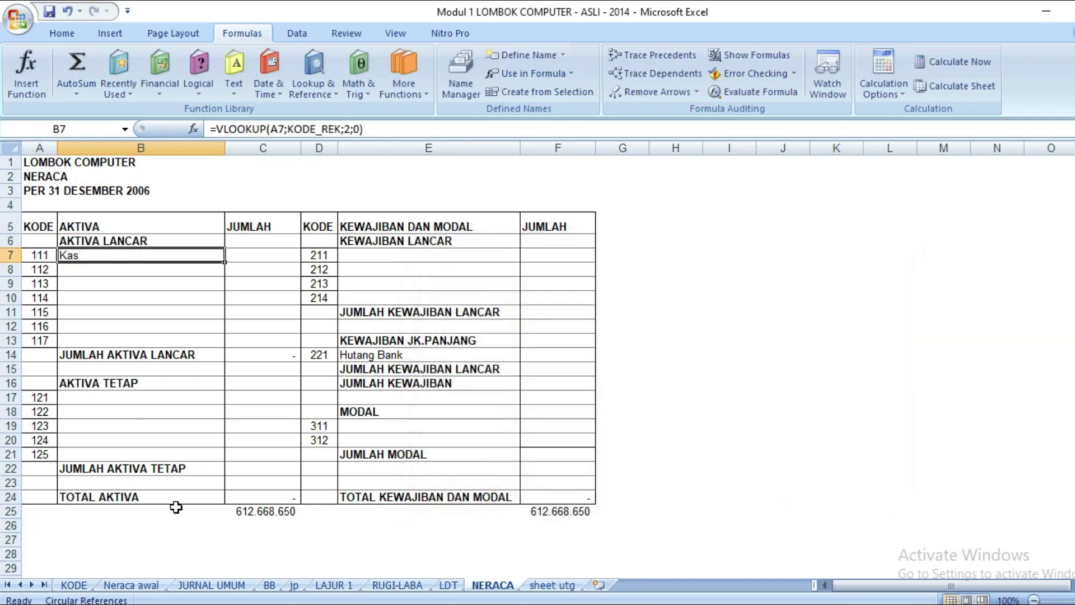
- Check the Kode Rek and Nama Rekening columns of the account list in the KODE sheet and return to NERACA
{"action": "left_click", "coordinate": [91, 591]}
{"action": "left_click", "coordinate": [77, 259]}
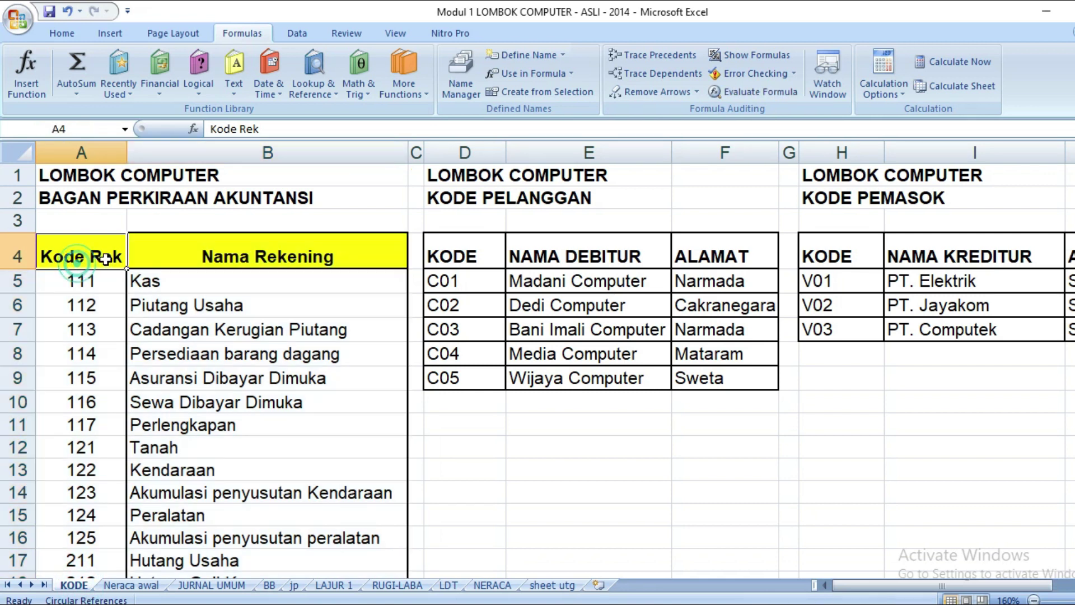
{"action": "left_click", "coordinate": [206, 255]}
{"action": "left_click", "coordinate": [491, 585]}
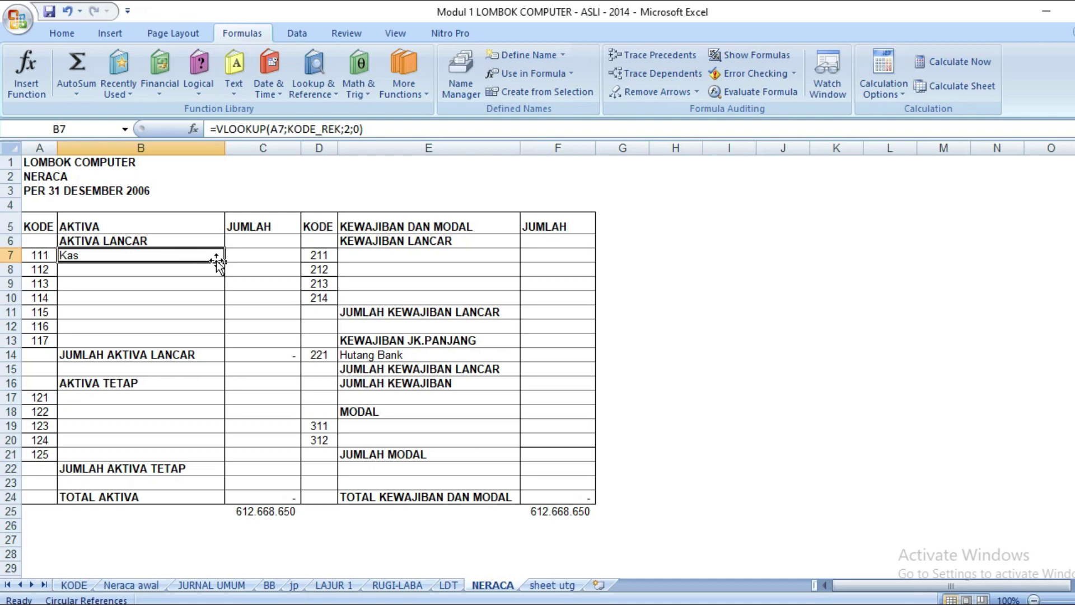
- Fill the account-name lookup from B7 down to B13, and copy it into B17:B21 for the AKTIVA TETAP codes
{"action": "left_click_drag", "start_coordinate": [226, 262], "coordinate": [216, 344]}
{"action": "left_click", "coordinate": [151, 339]}
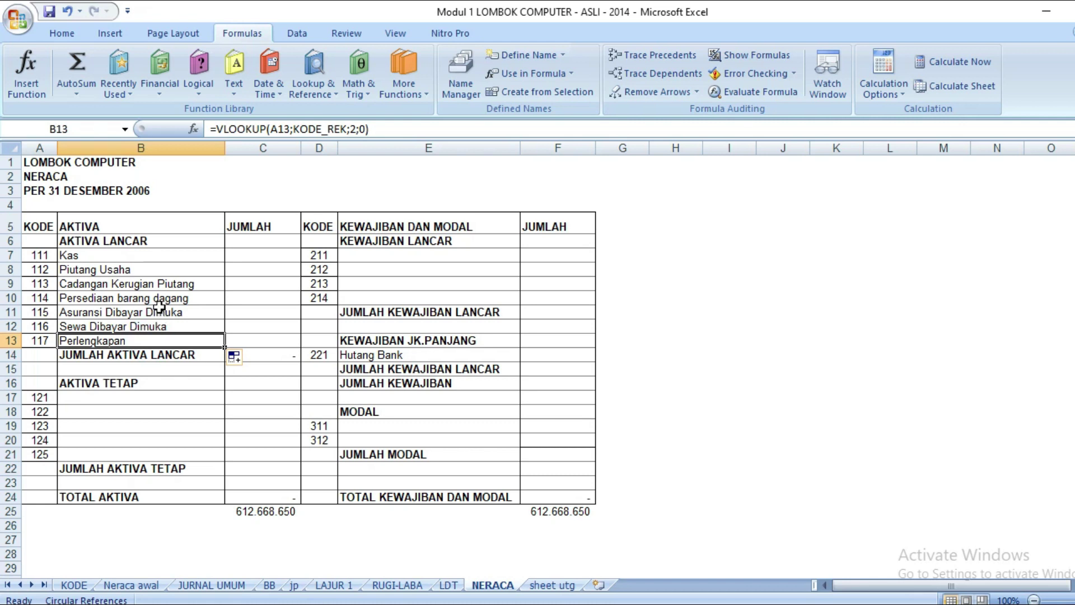
{"action": "key", "text": "ctrl+c"}
{"action": "left_click", "coordinate": [157, 399]}
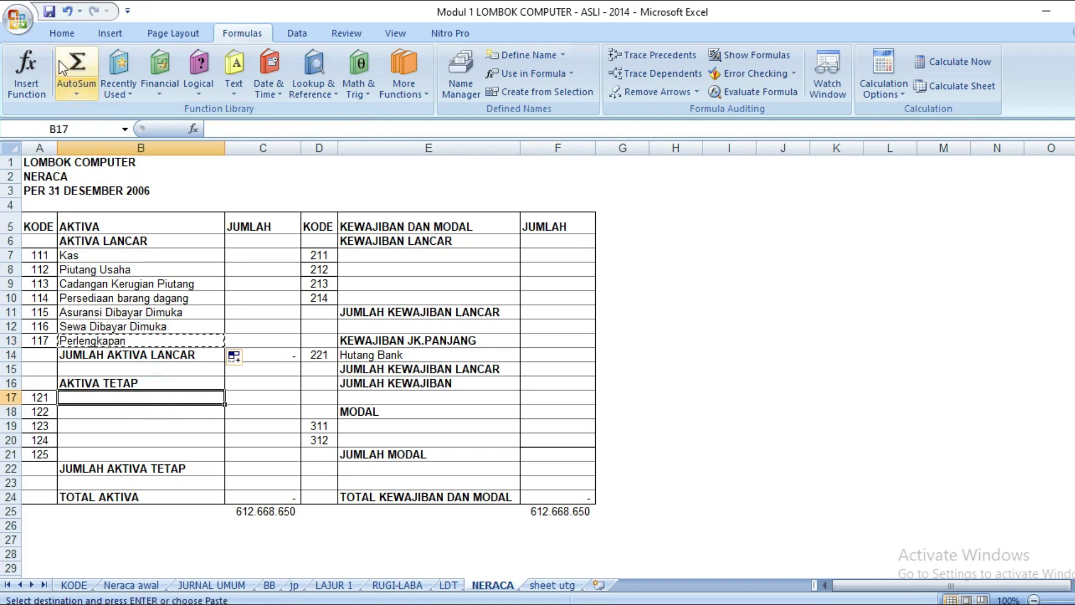
{"action": "left_click", "coordinate": [62, 33]}
{"action": "left_click", "coordinate": [23, 64]}
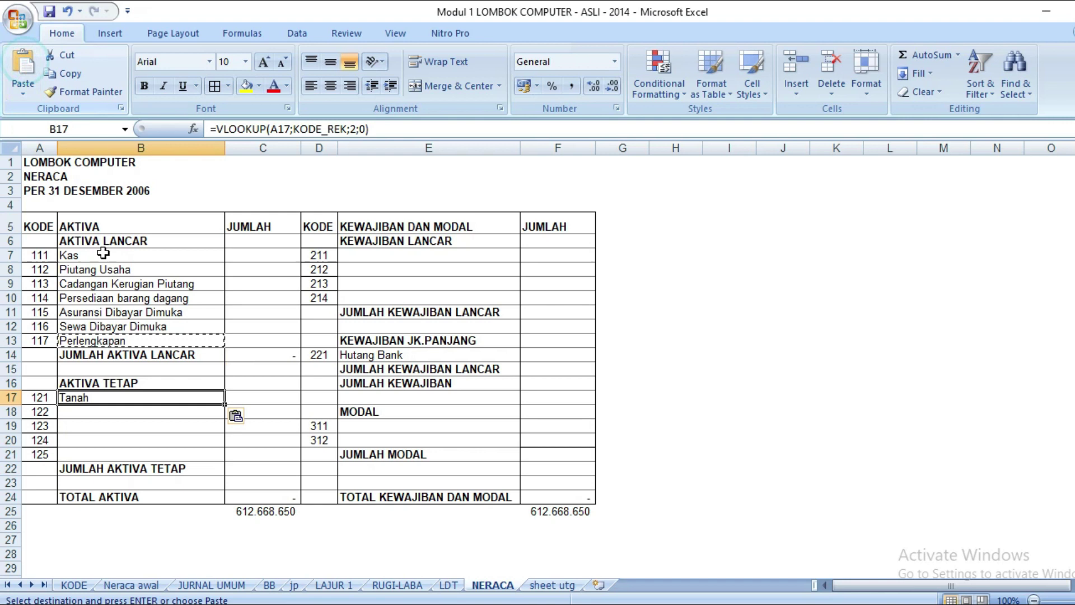
{"action": "left_click_drag", "start_coordinate": [226, 404], "coordinate": [175, 448]}
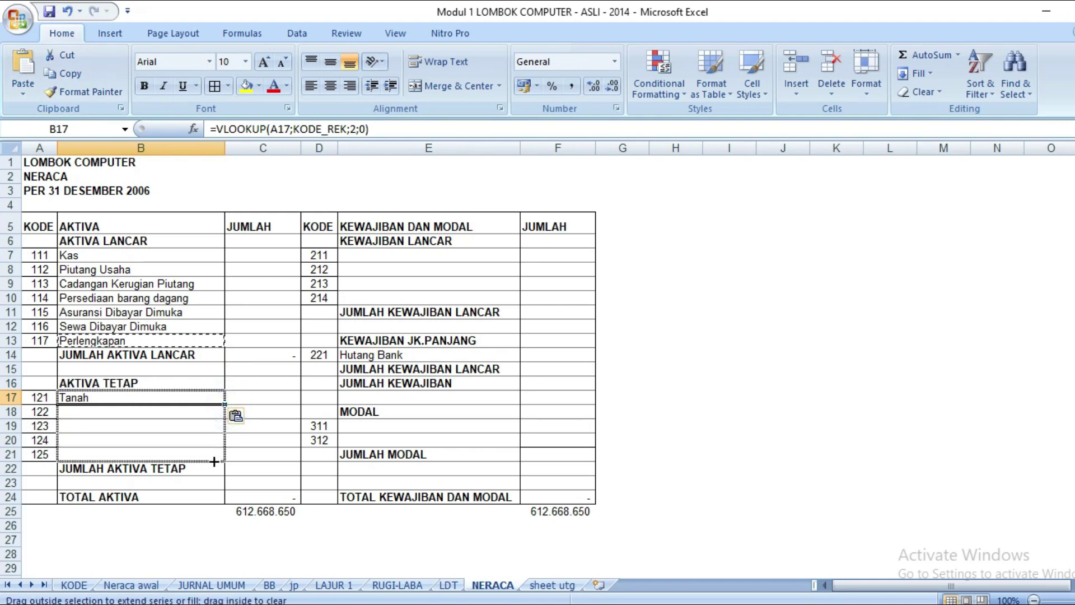
- Copy the account-name lookup from B21 to E7 and fill it down to E10 for the KEWAJIBAN LANCAR codes
{"action": "left_click", "coordinate": [173, 449]}
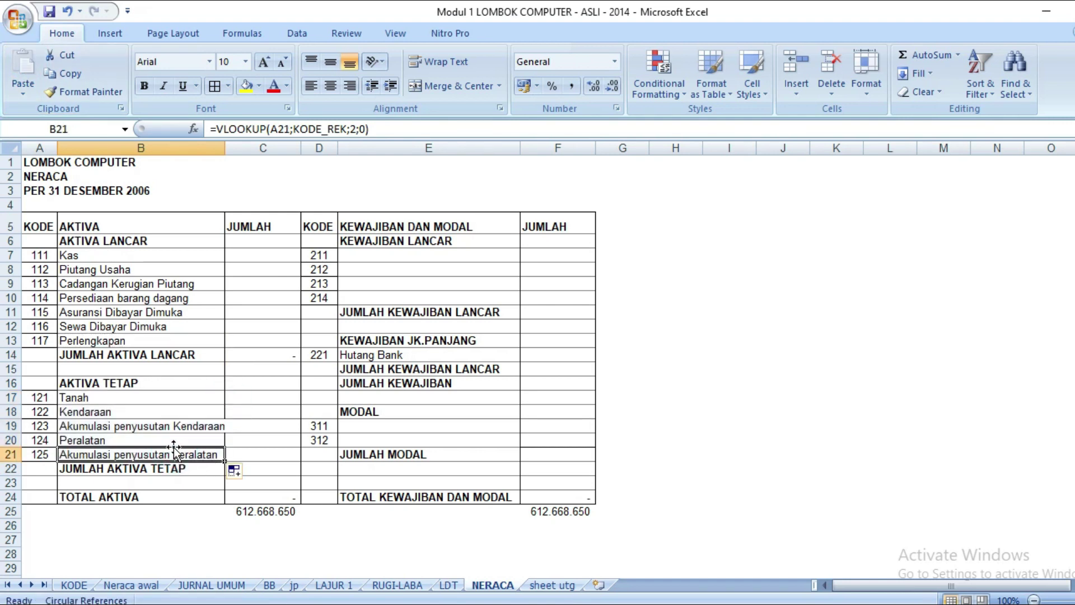
{"action": "key", "text": "ctrl+c"}
{"action": "left_click", "coordinate": [357, 259]}
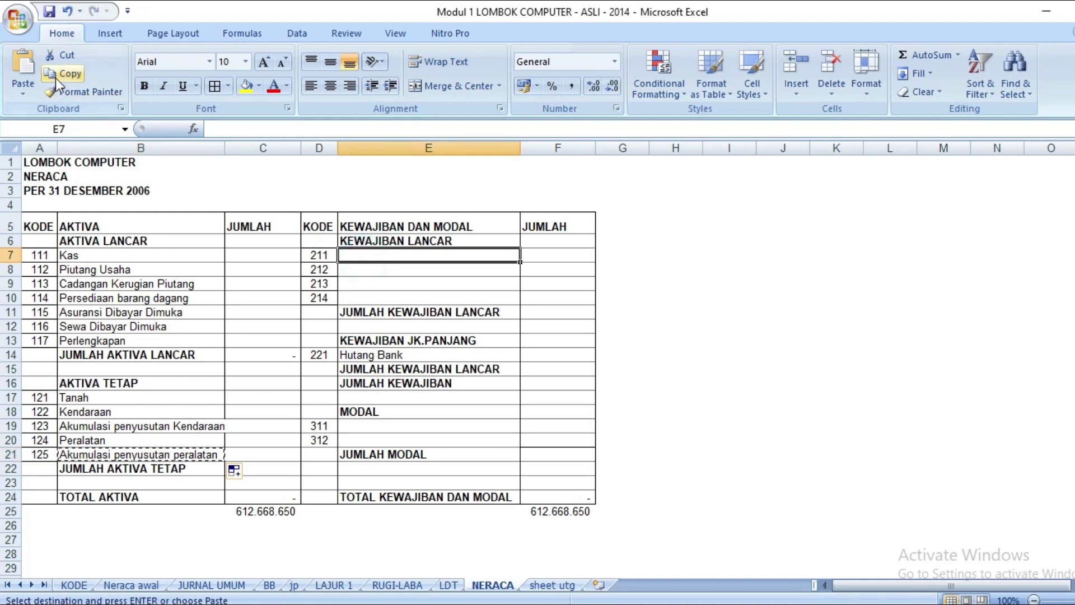
{"action": "left_click", "coordinate": [23, 70]}
{"action": "left_click_drag", "start_coordinate": [520, 262], "coordinate": [522, 302]}
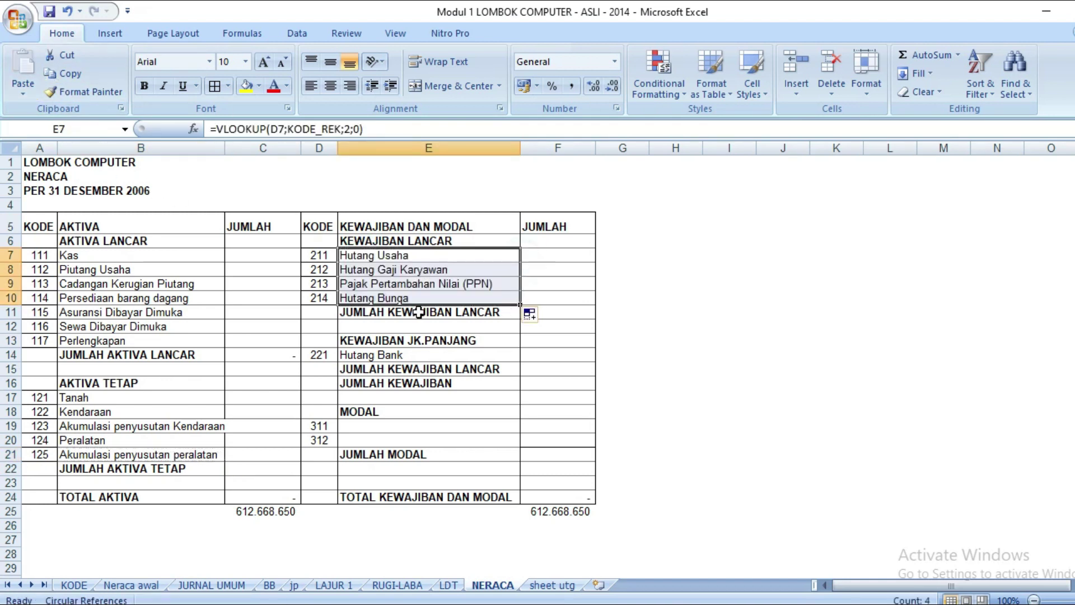
- Copy the account-name lookup from E10 to E19 and fill it down to E20 for the MODAL codes
{"action": "left_click", "coordinate": [407, 357]}
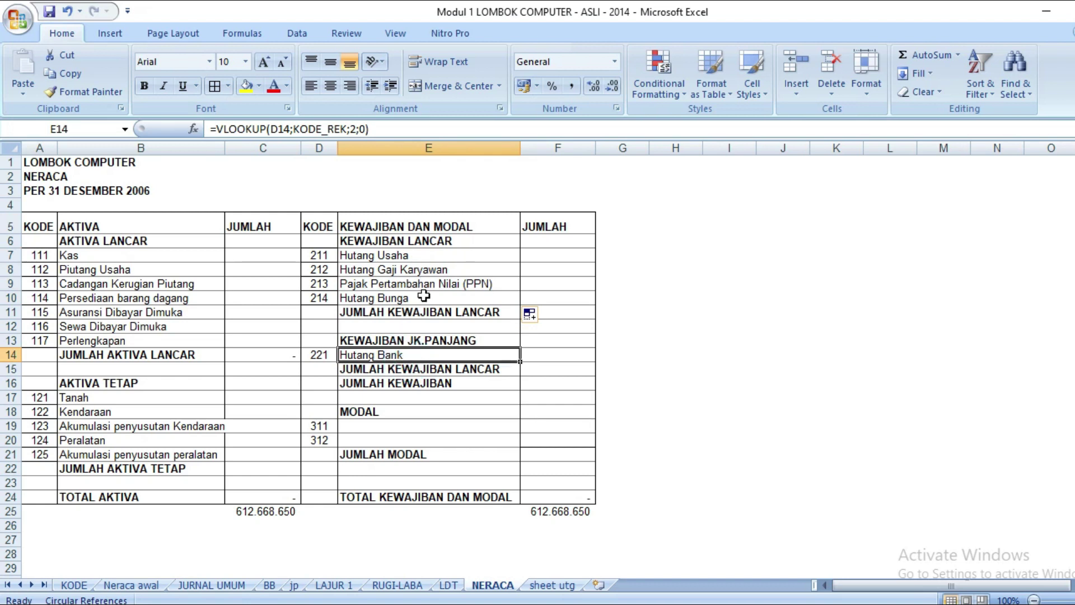
{"action": "left_click", "coordinate": [404, 301]}
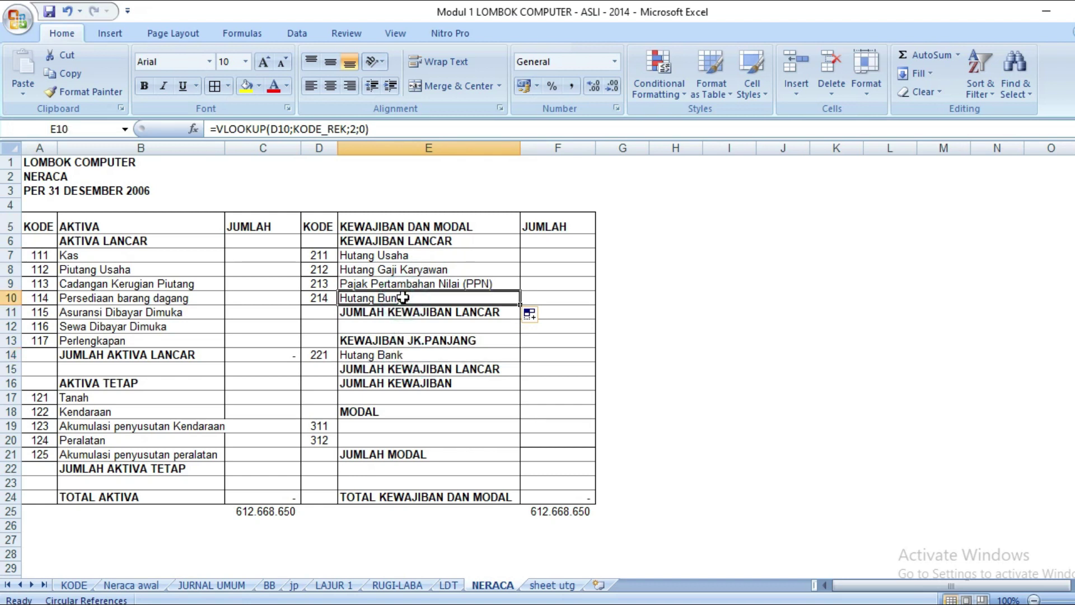
{"action": "key", "text": "ctrl+c"}
{"action": "left_click", "coordinate": [372, 425]}
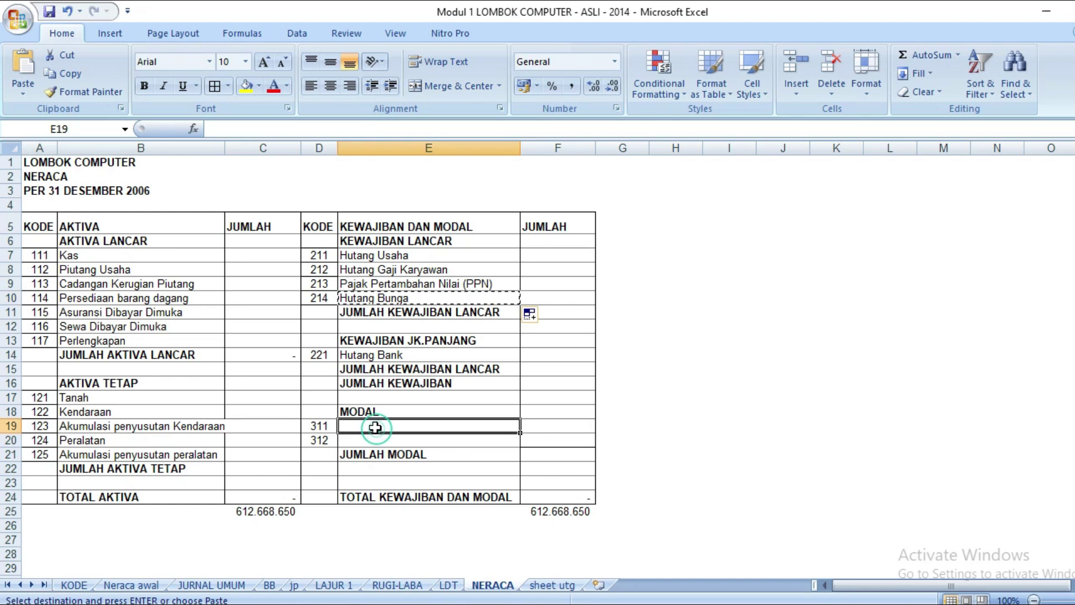
{"action": "left_click", "coordinate": [6, 60]}
{"action": "left_click_drag", "start_coordinate": [520, 434], "coordinate": [521, 447]}
{"action": "left_click", "coordinate": [226, 325]}
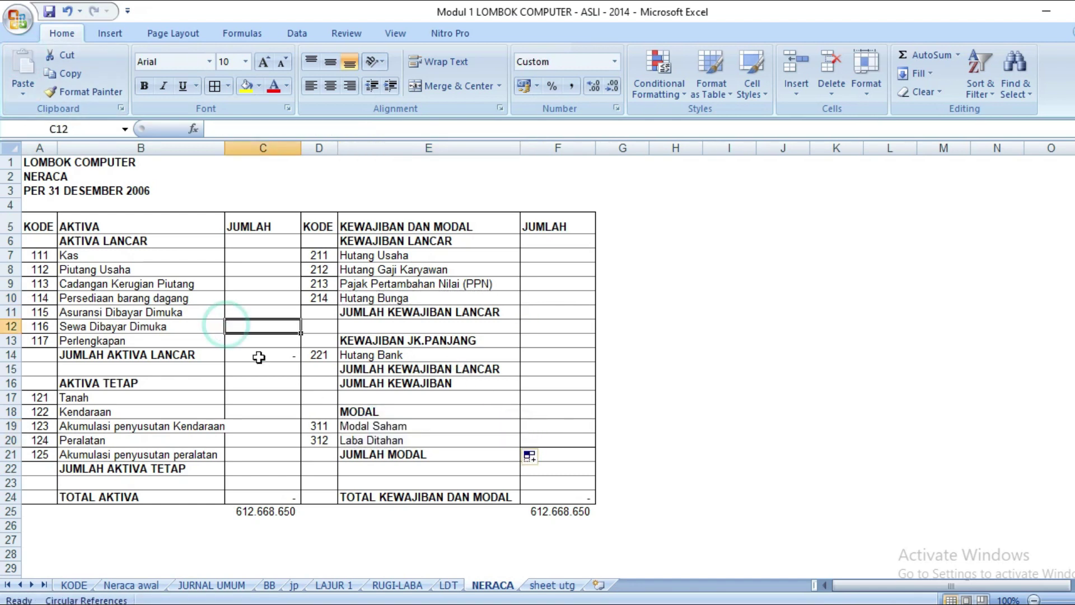
{"action": "left_click", "coordinate": [384, 455]}
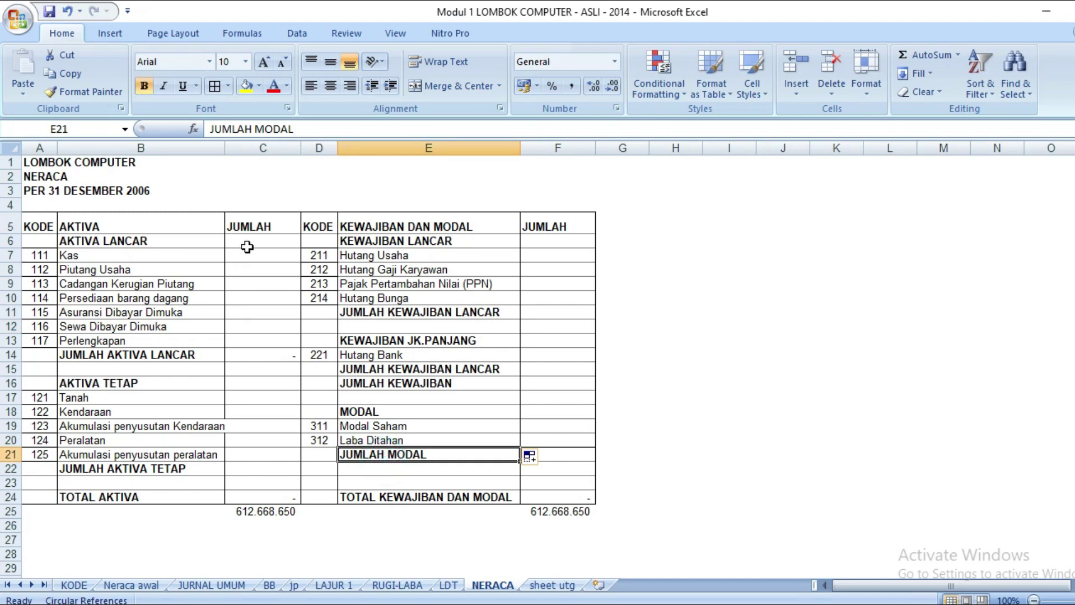
- Examine the column numbers, DEBET and KREDIT headings and row formulas of the NERACA columns in LAJUR 1
{"action": "left_click", "coordinate": [250, 258]}
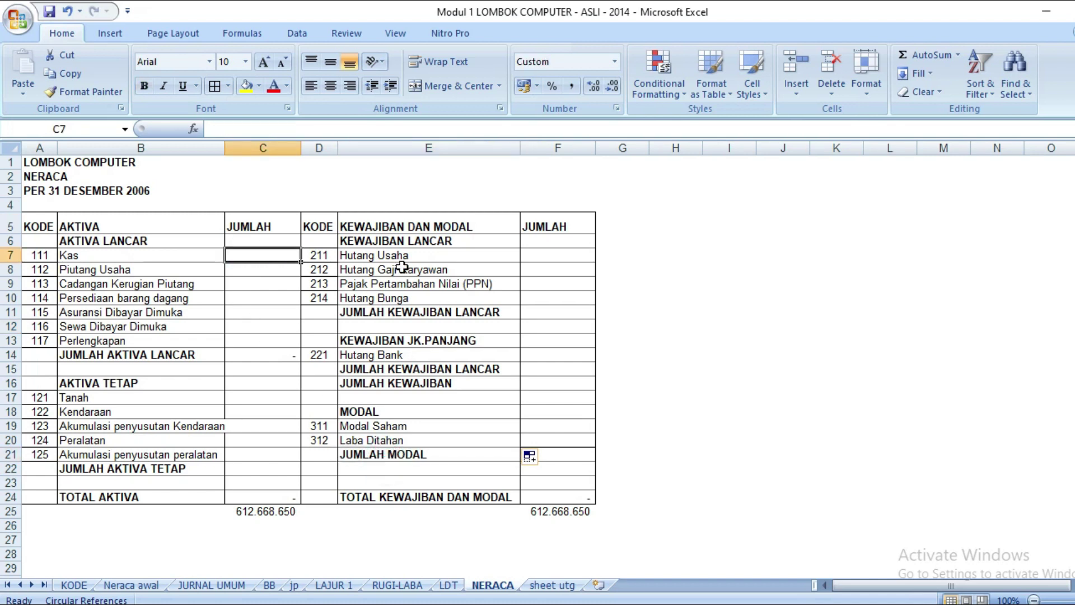
{"action": "left_click", "coordinate": [333, 586]}
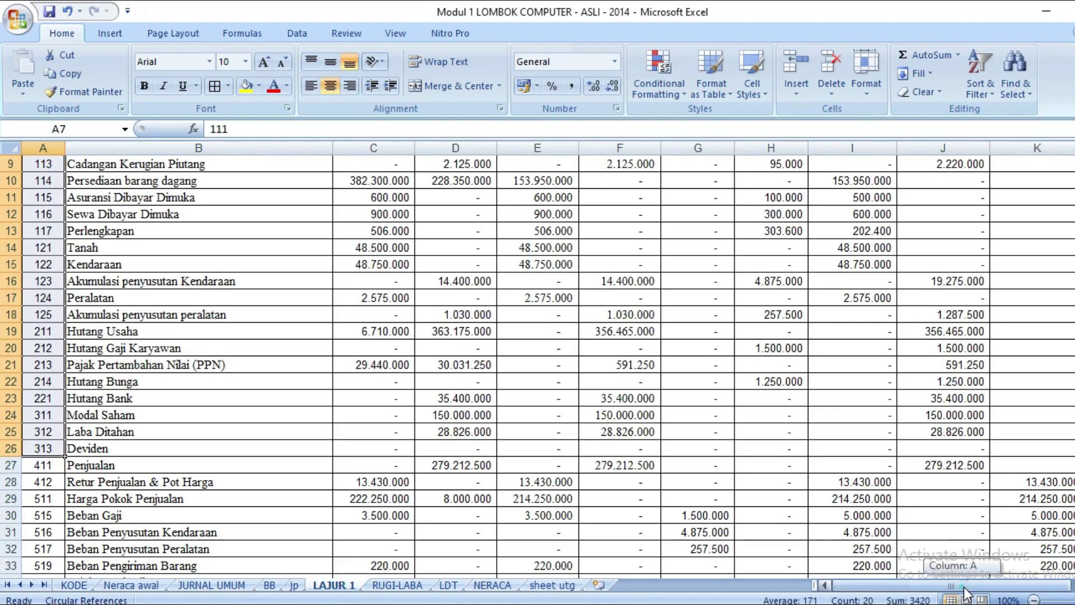
{"action": "scroll", "coordinate": [1055, 564], "scroll_direction": "right", "scroll_amount": 2}
{"action": "scroll", "coordinate": [908, 431], "scroll_direction": "up", "scroll_amount": 3}
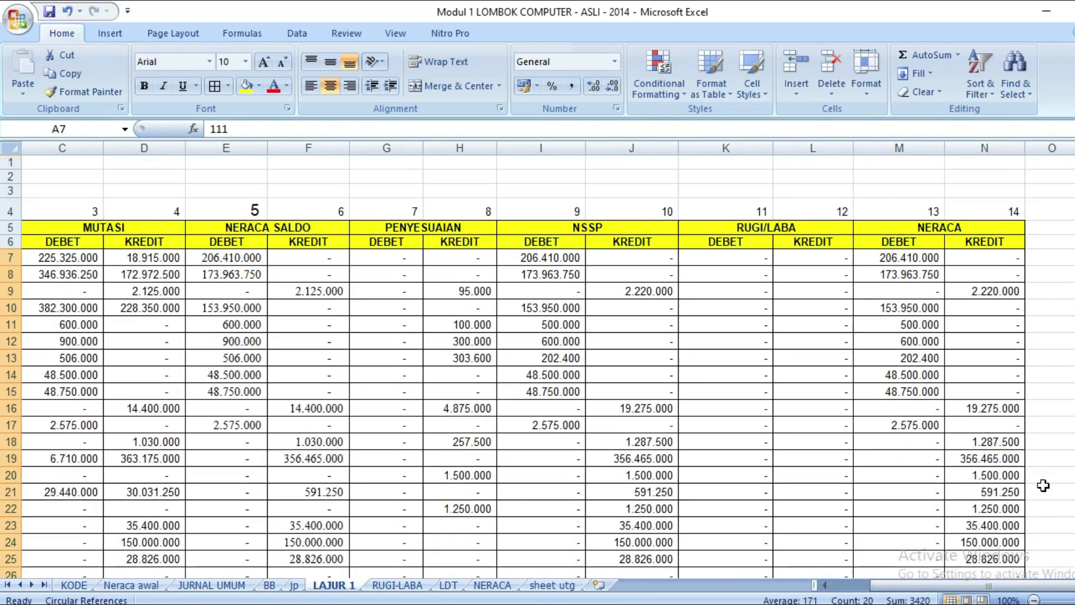
{"action": "left_click", "coordinate": [894, 207]}
{"action": "left_click", "coordinate": [1012, 210]}
{"action": "left_click", "coordinate": [898, 242]}
{"action": "left_click", "coordinate": [994, 241]}
{"action": "left_click", "coordinate": [921, 242]}
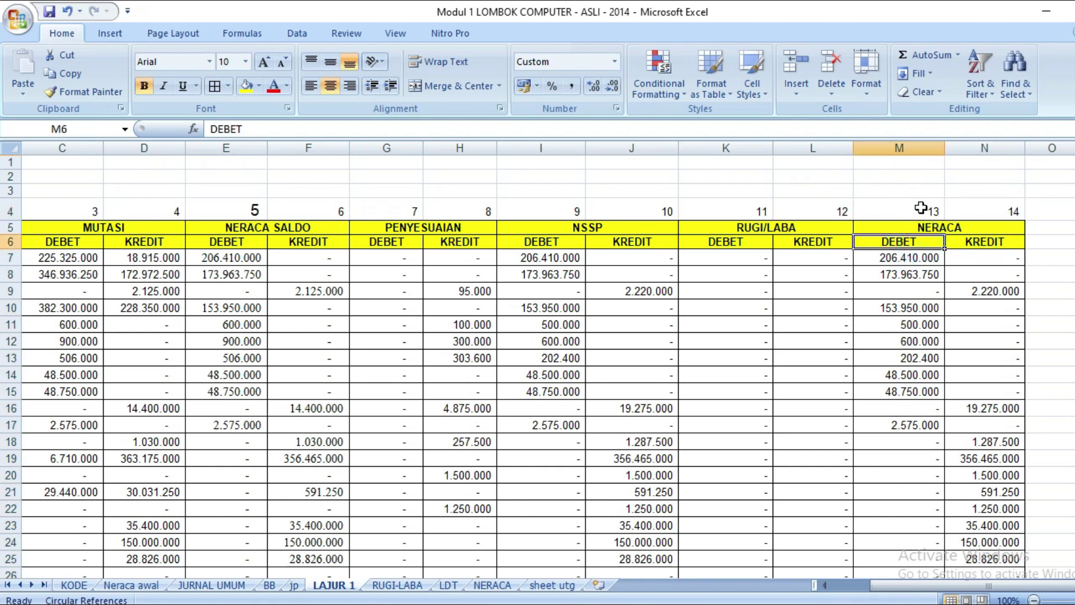
{"action": "left_click", "coordinate": [907, 311]}
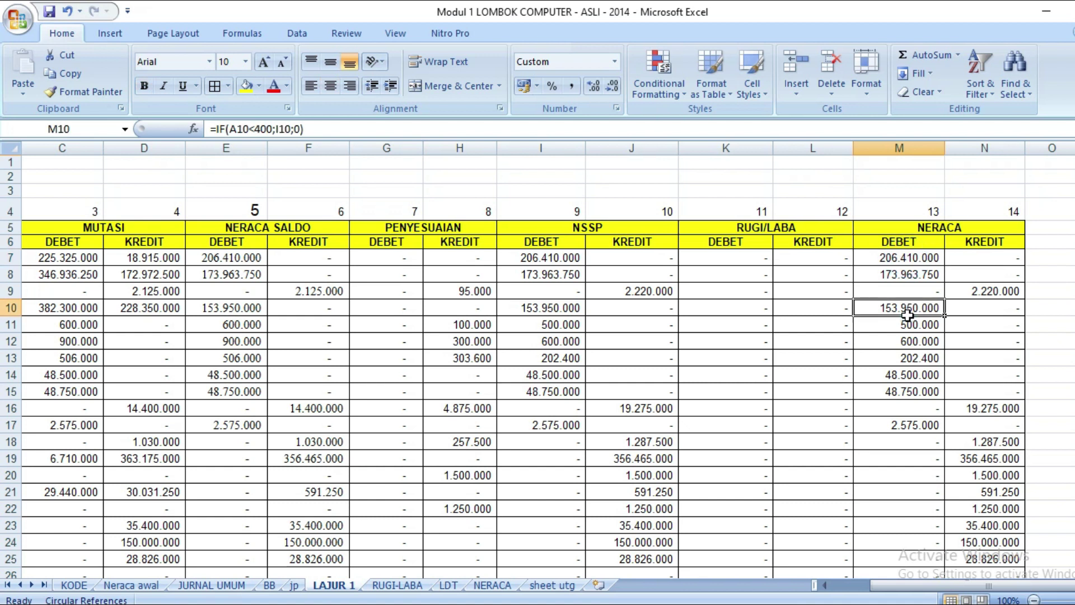
{"action": "left_click", "coordinate": [906, 261]}
{"action": "left_click", "coordinate": [990, 269]}
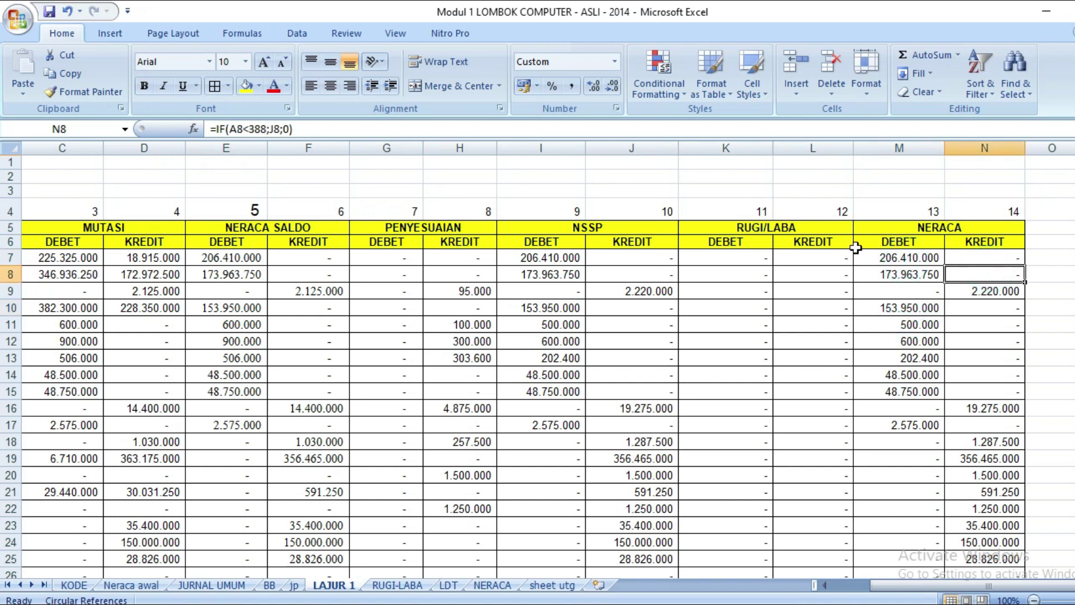
{"action": "left_click", "coordinate": [988, 259]}
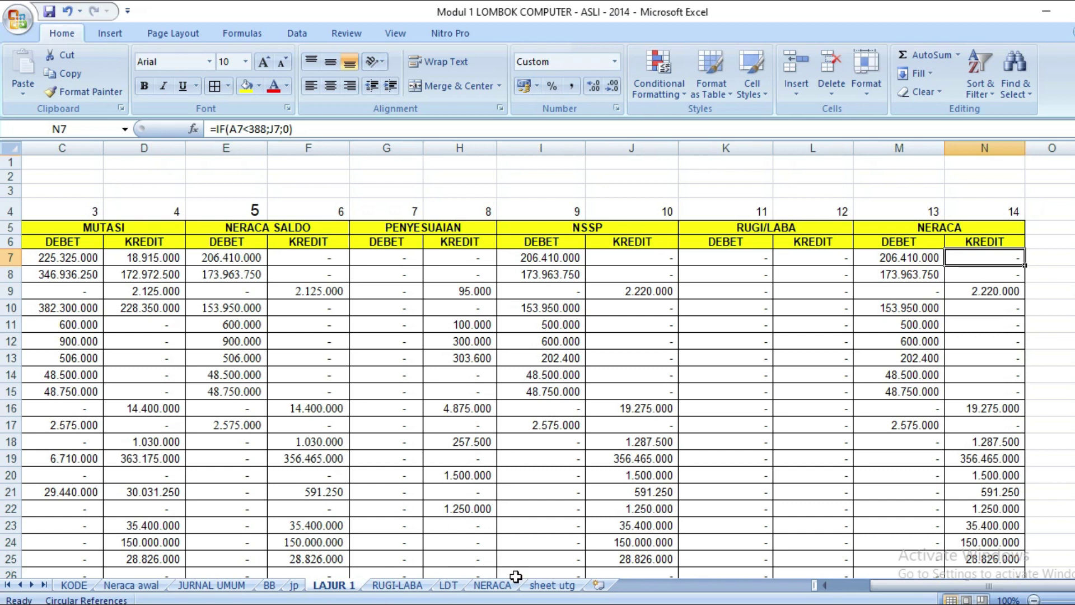
- In the NERACA sheet, enter =VLOOKUP(A7;lajur;13;0) as the Kas amount in C7 and fill it down to C13
{"action": "left_click", "coordinate": [493, 585]}
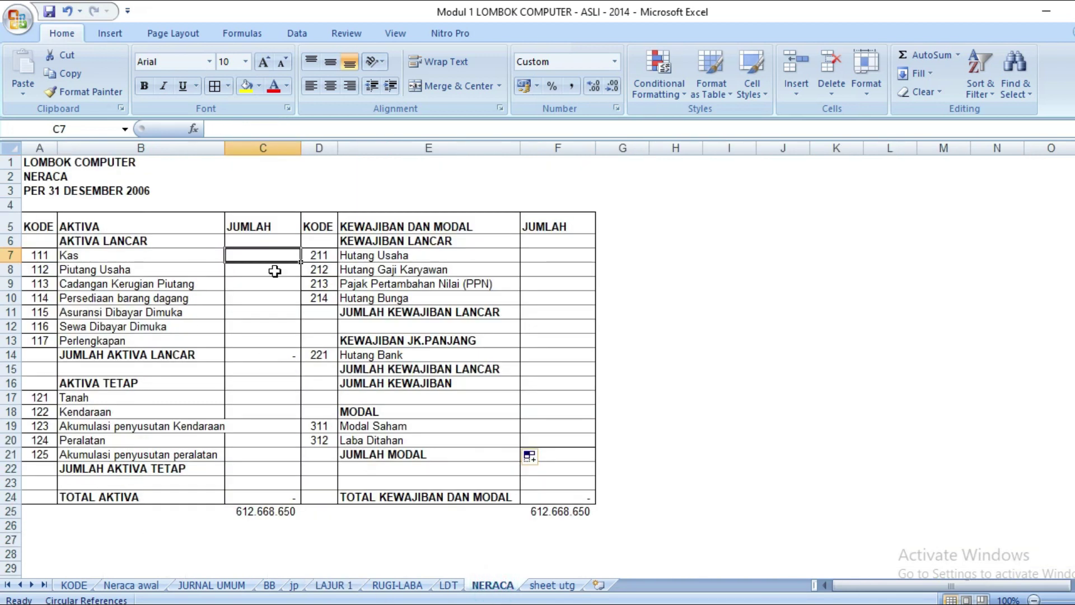
{"action": "left_click", "coordinate": [250, 33]}
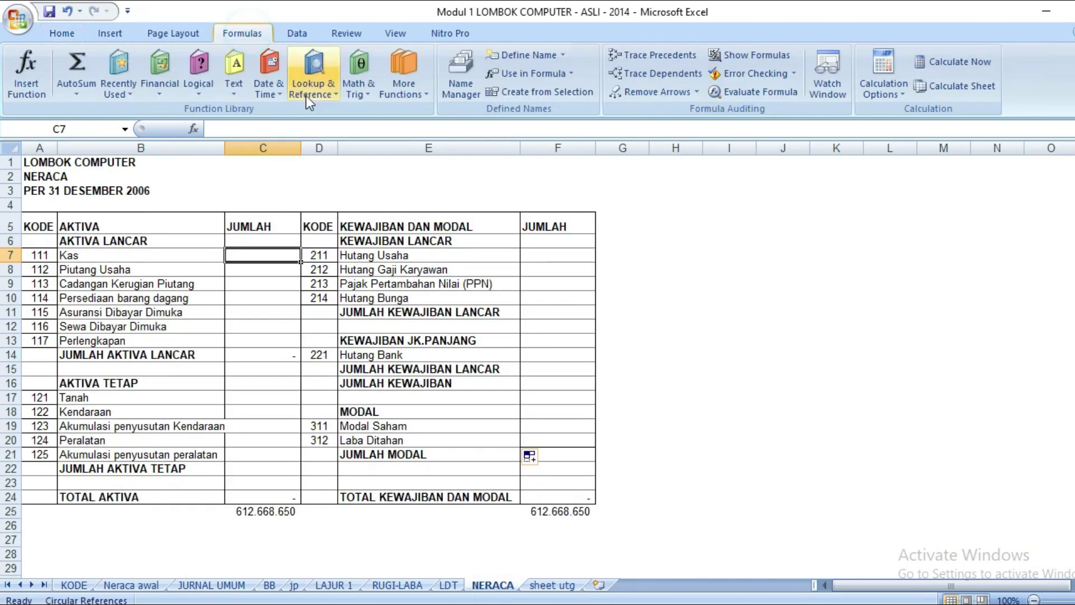
{"action": "left_click", "coordinate": [321, 90]}
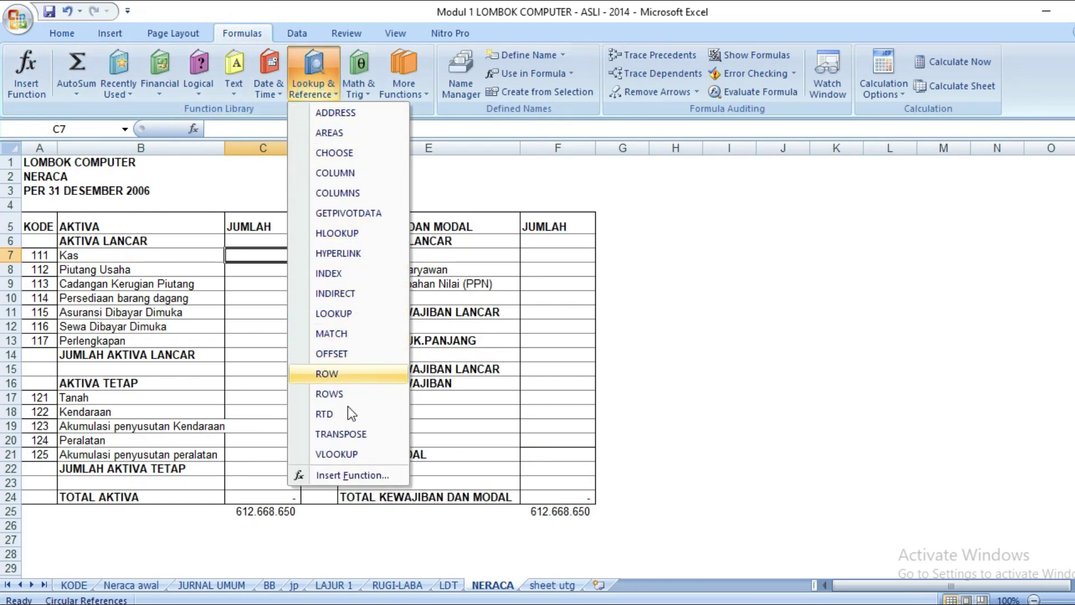
{"action": "left_click", "coordinate": [339, 454]}
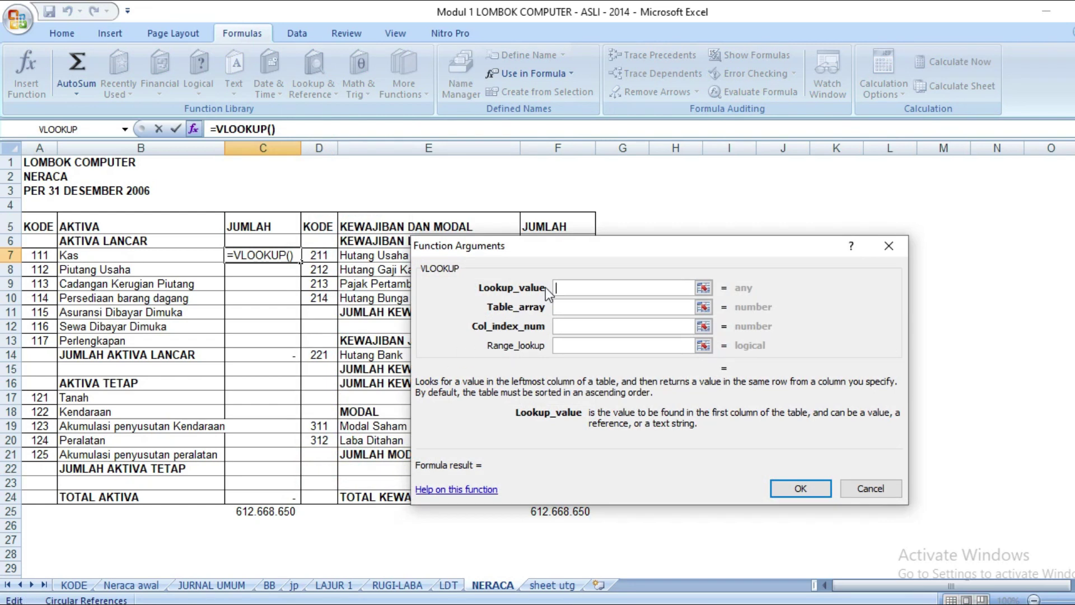
{"action": "left_click", "coordinate": [48, 257]}
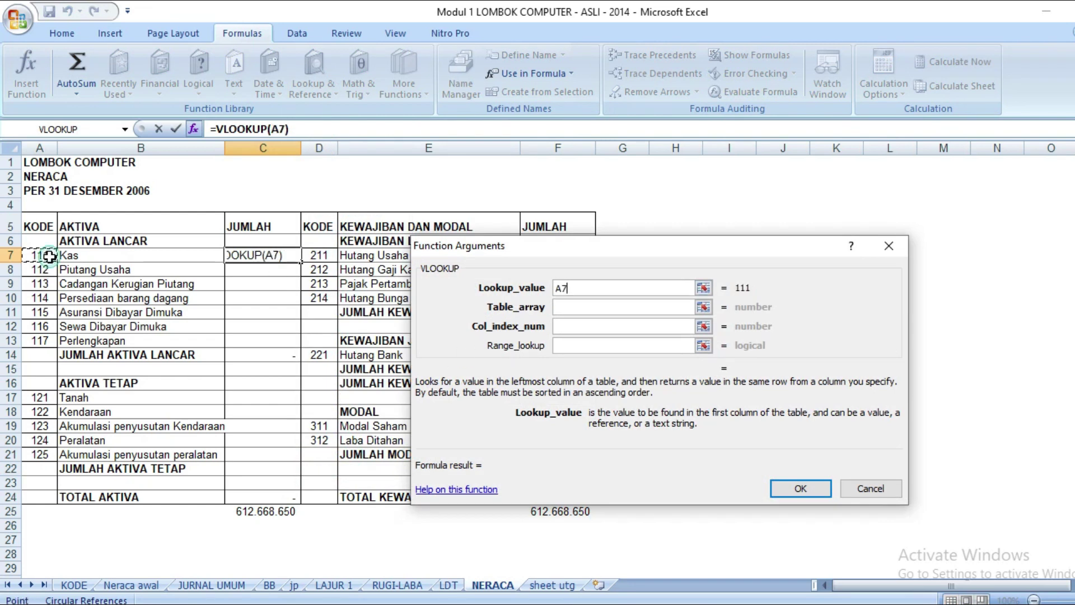
{"action": "left_click", "coordinate": [580, 308]}
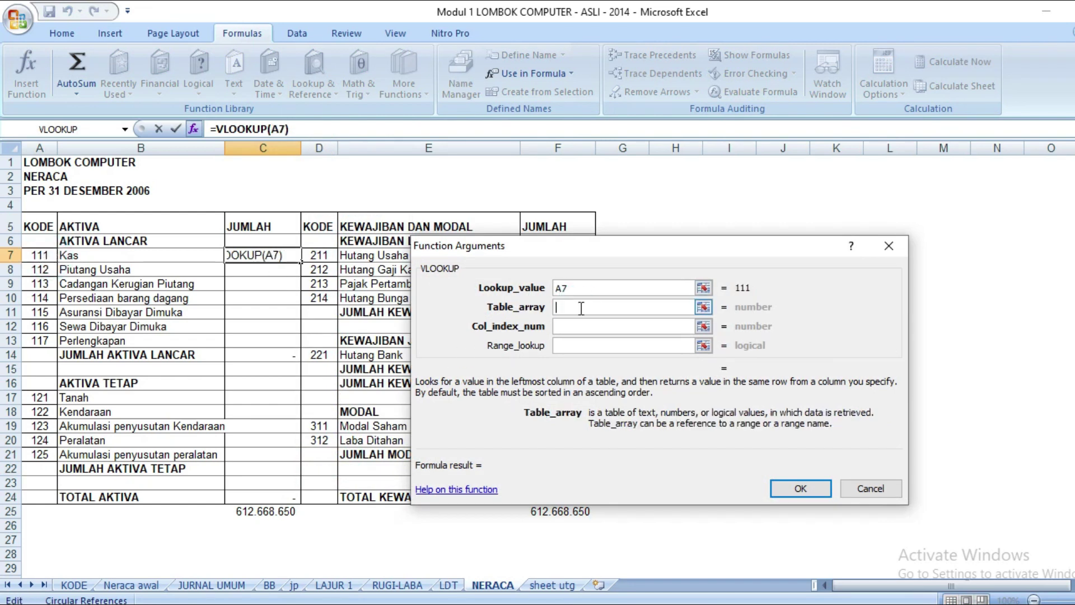
{"action": "type", "text": "lajur"}
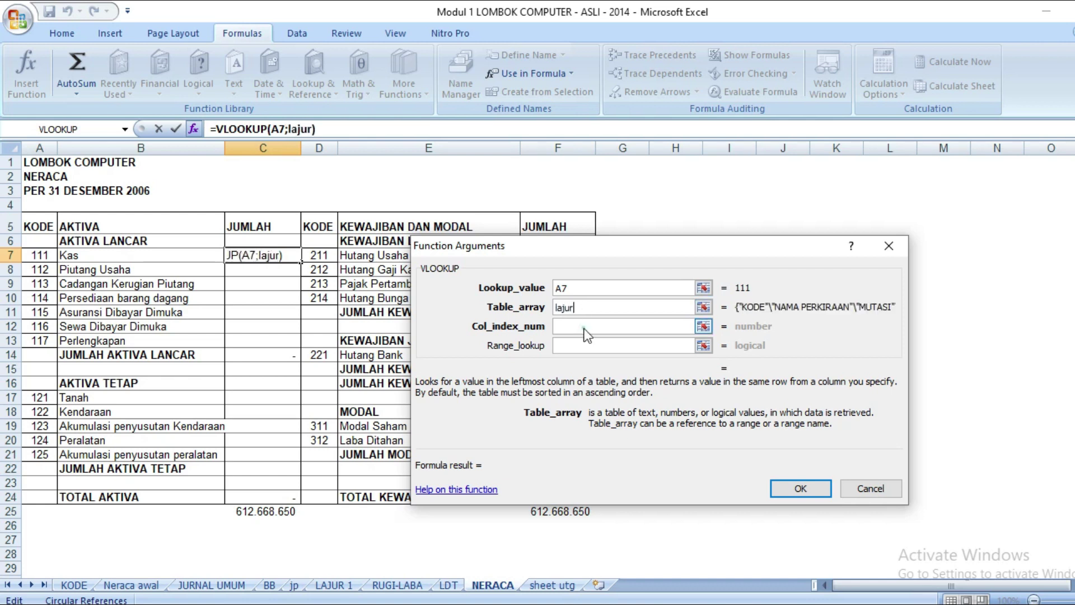
{"action": "left_click", "coordinate": [585, 326]}
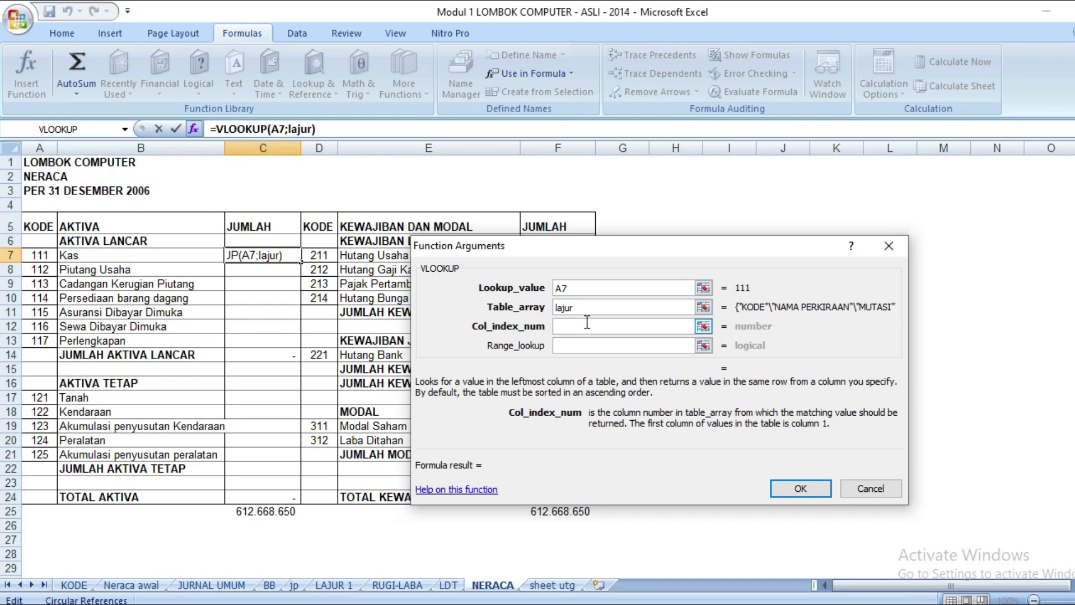
{"action": "type", "text": "13"}
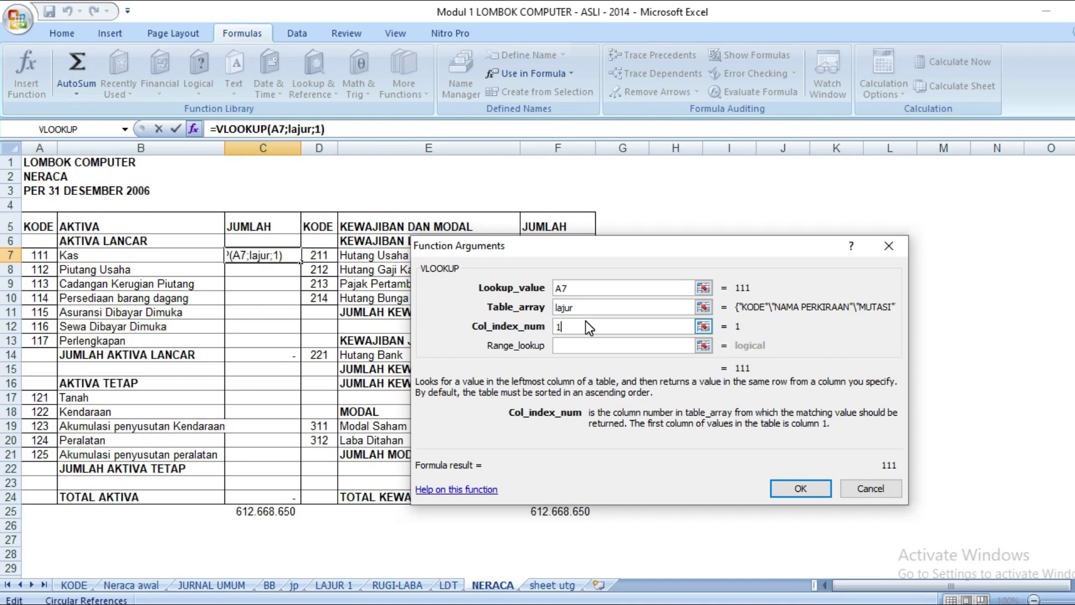
{"action": "left_click", "coordinate": [588, 348]}
{"action": "left_click", "coordinate": [588, 348]}
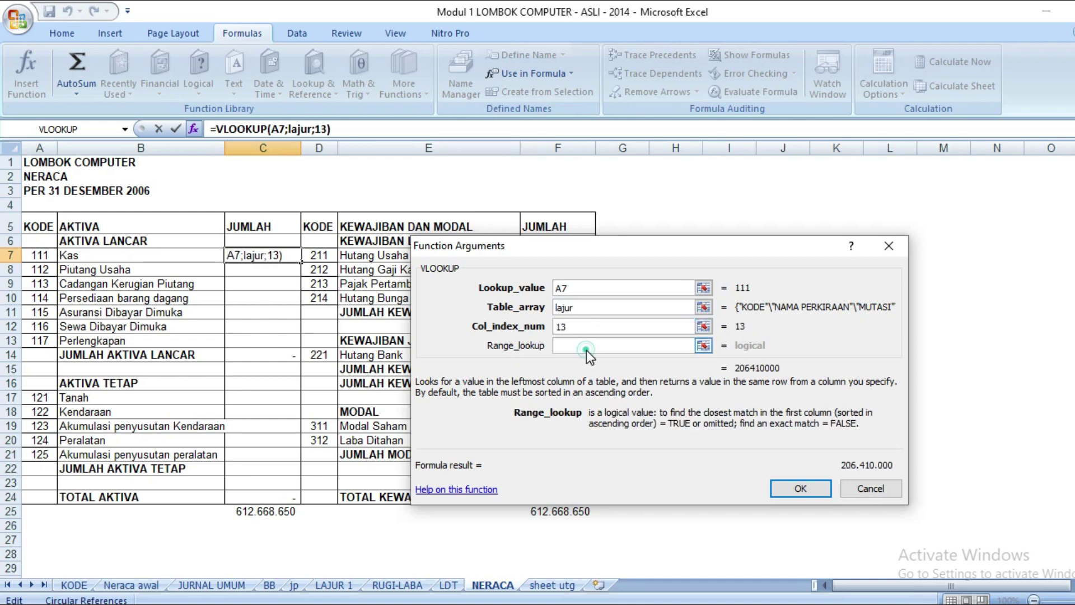
{"action": "type", "text": "0"}
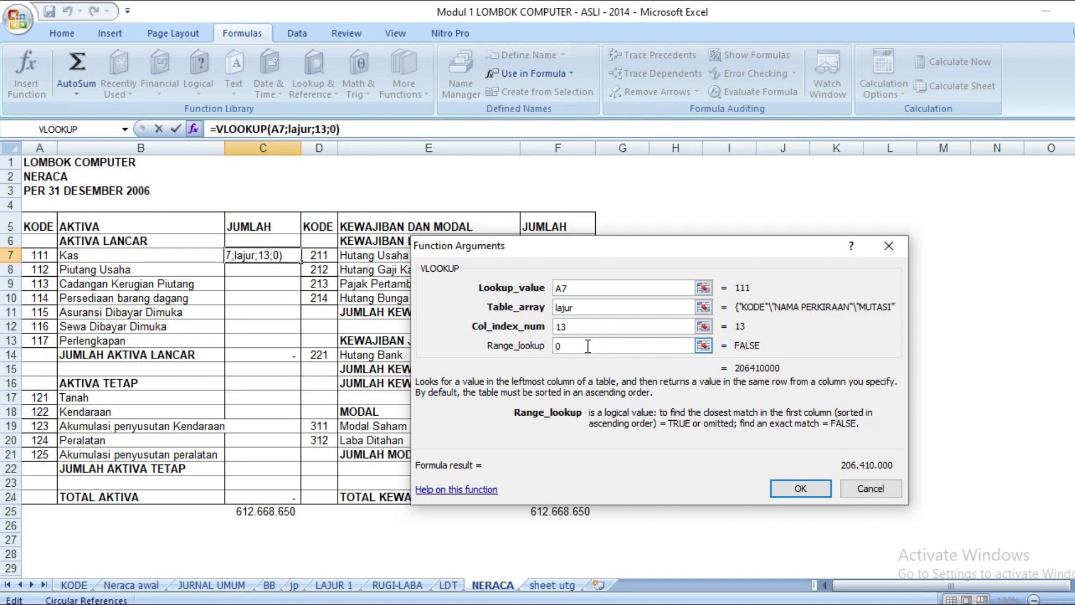
{"action": "key", "text": "Return"}
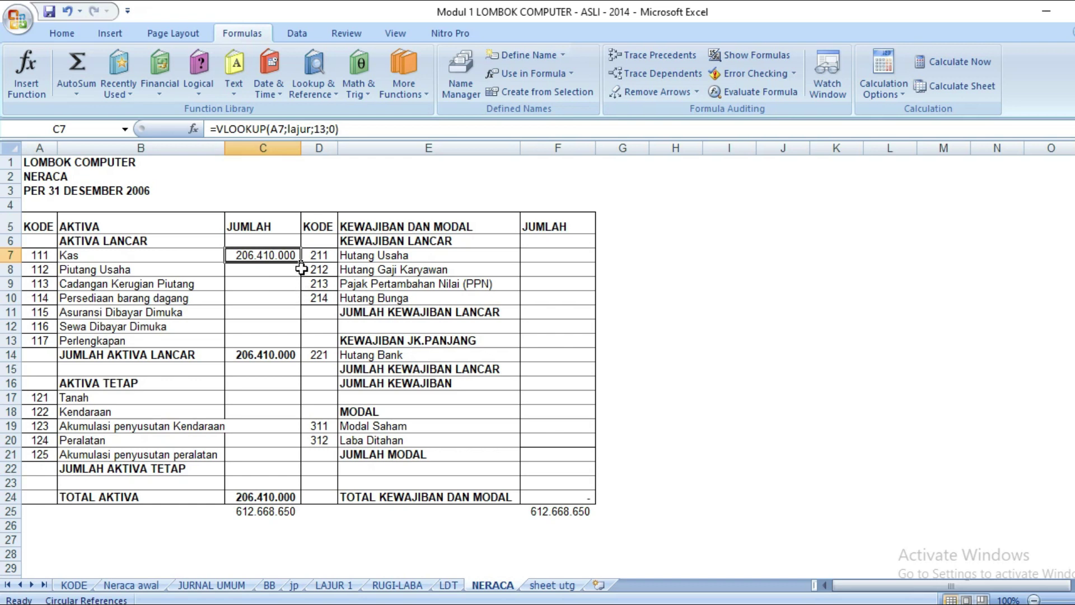
{"action": "left_click_drag", "start_coordinate": [303, 262], "coordinate": [295, 341]}
{"action": "left_click", "coordinate": [262, 342]}
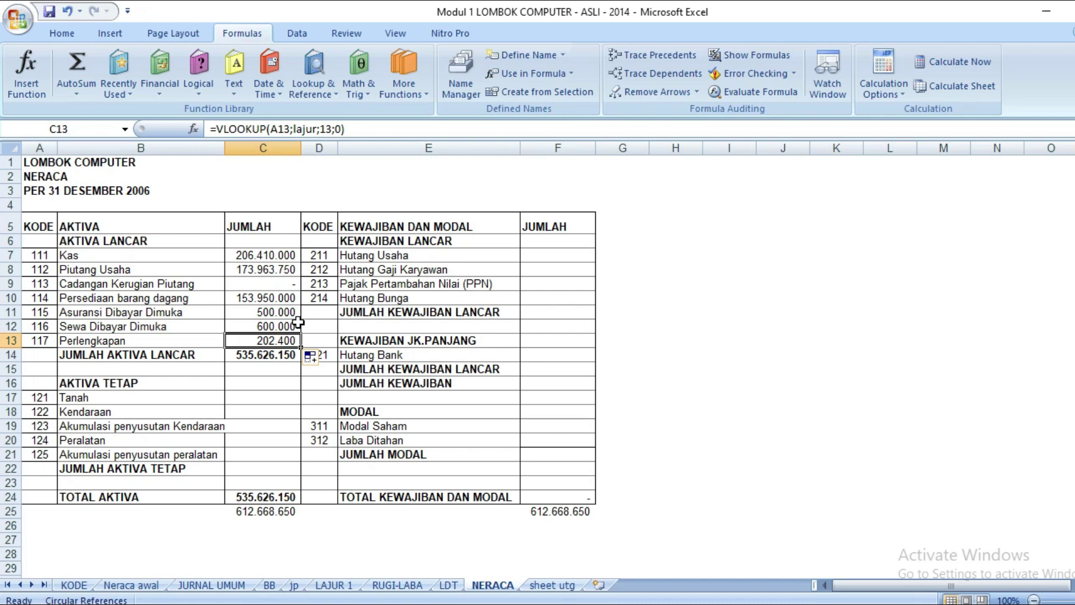
{"action": "key", "text": "ctrl+c"}
{"action": "left_click", "coordinate": [259, 383]}
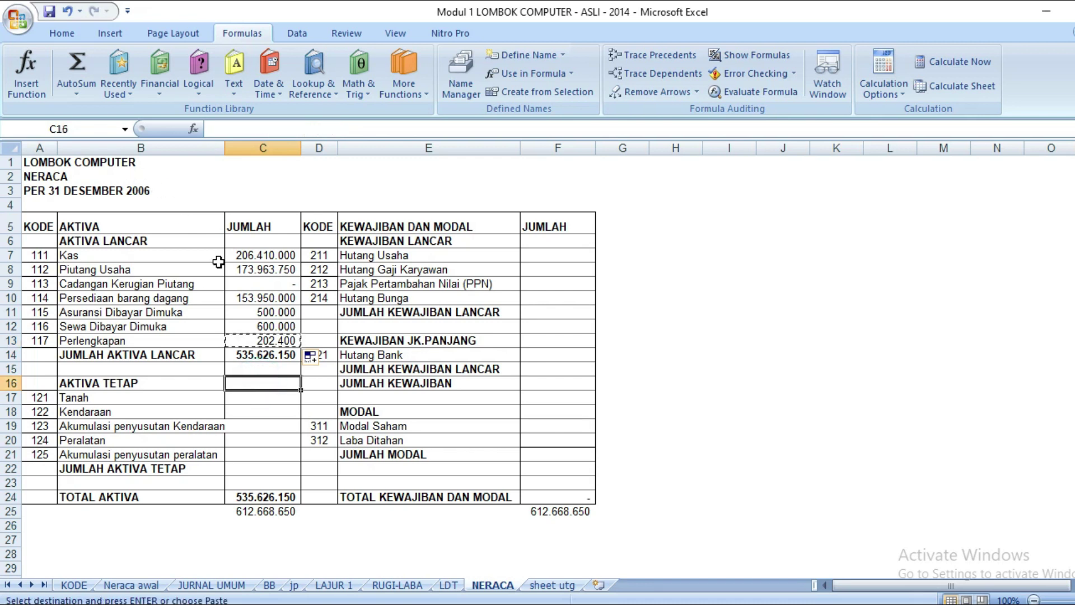
{"action": "left_click", "coordinate": [68, 33]}
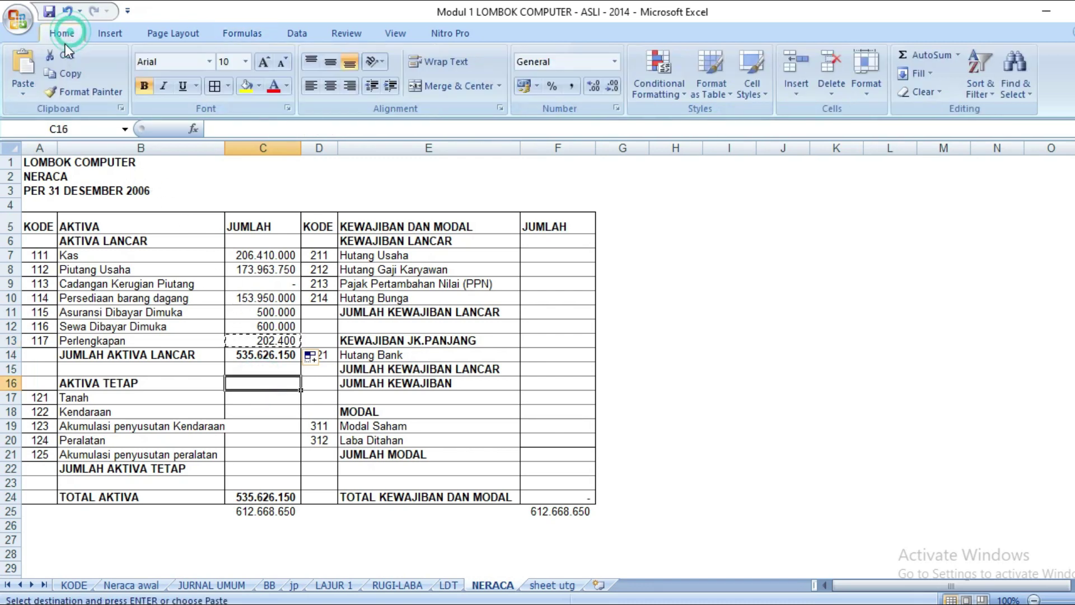
{"action": "left_click", "coordinate": [25, 65]}
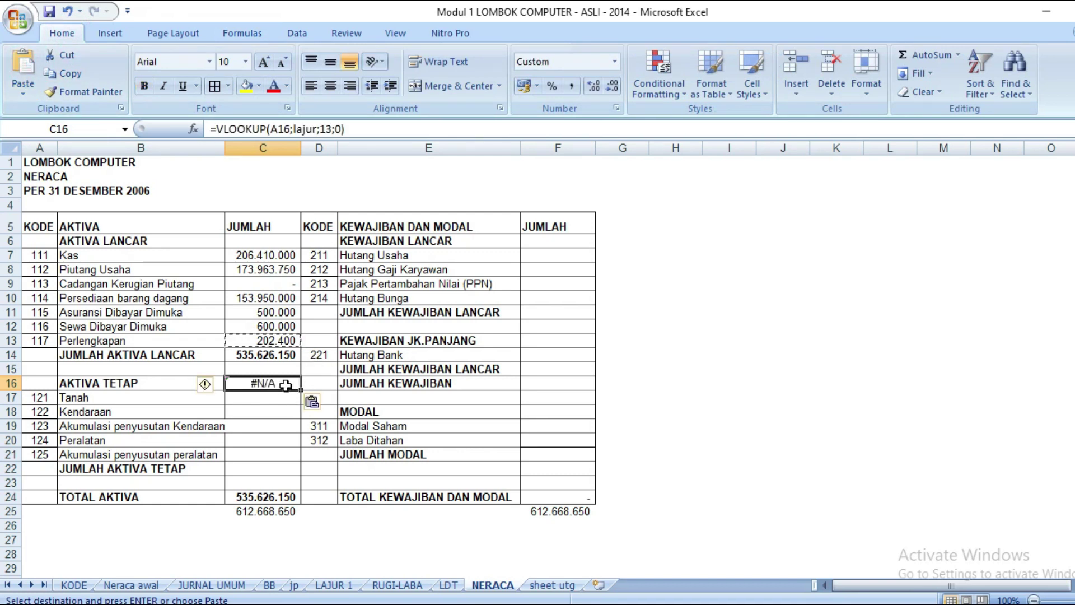
{"action": "key", "text": "Delete"}
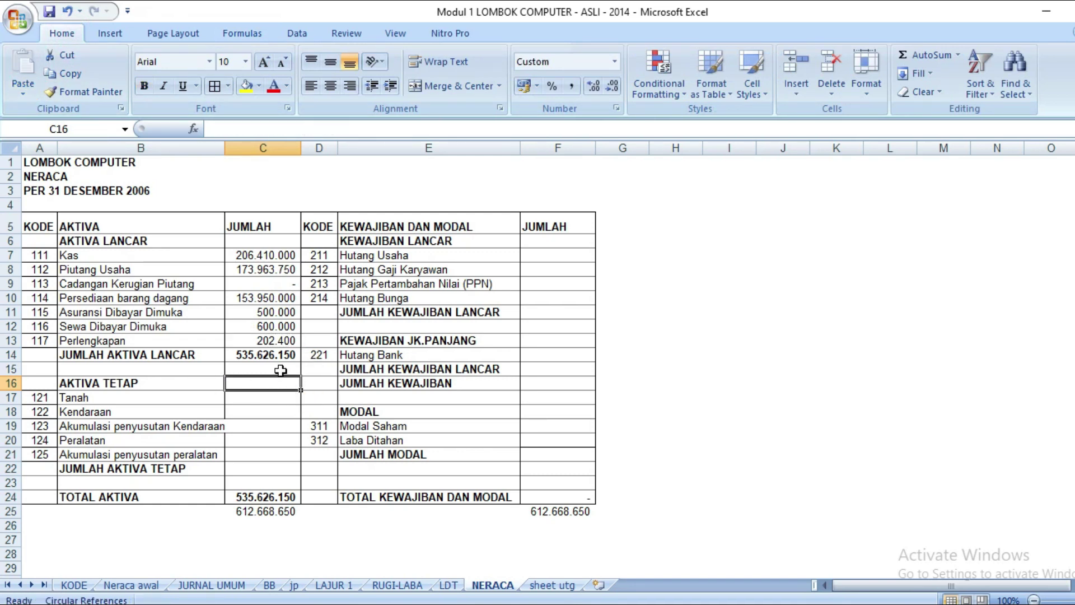
- Copy the lookup formula from Perlengkapan in C13 to Tanah in C17 and fill it down through C21
{"action": "left_click", "coordinate": [275, 342]}
{"action": "key", "text": "ctrl+c"}
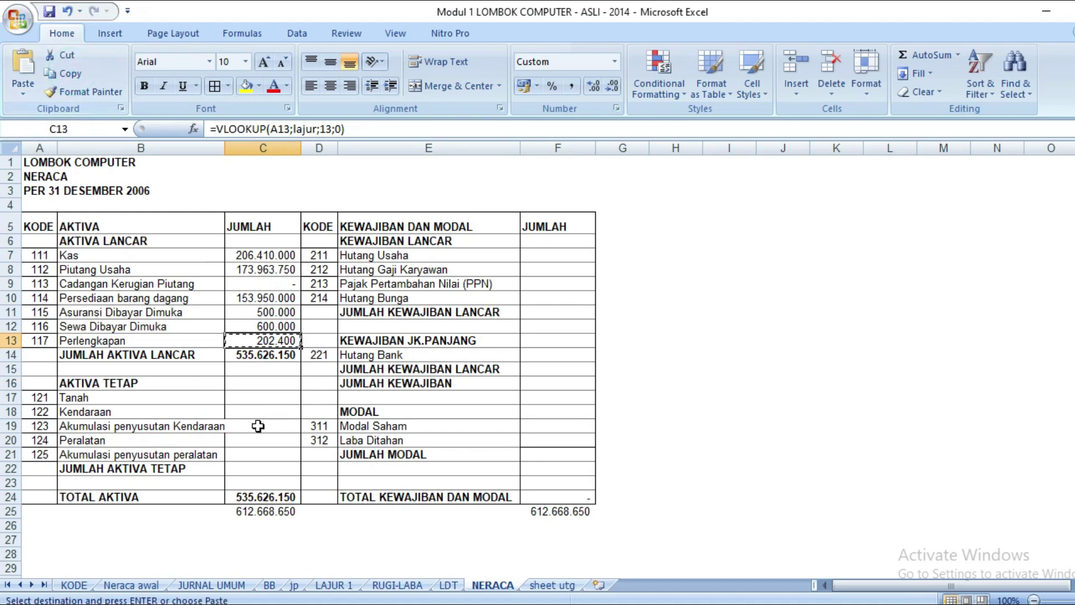
{"action": "left_click", "coordinate": [259, 397]}
{"action": "left_click", "coordinate": [23, 67]}
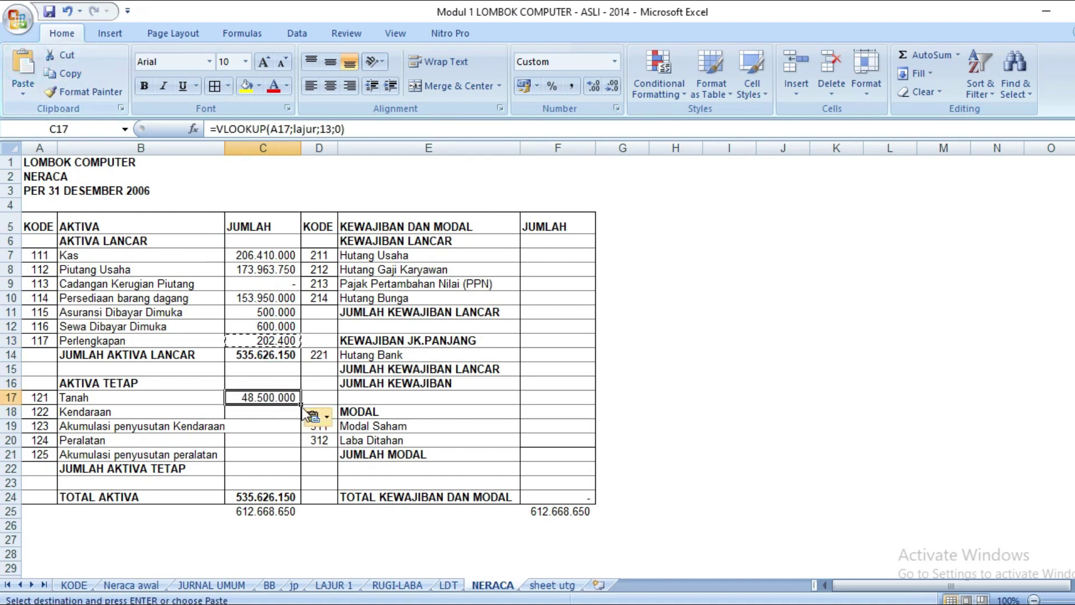
{"action": "left_click_drag", "start_coordinate": [301, 404], "coordinate": [280, 456]}
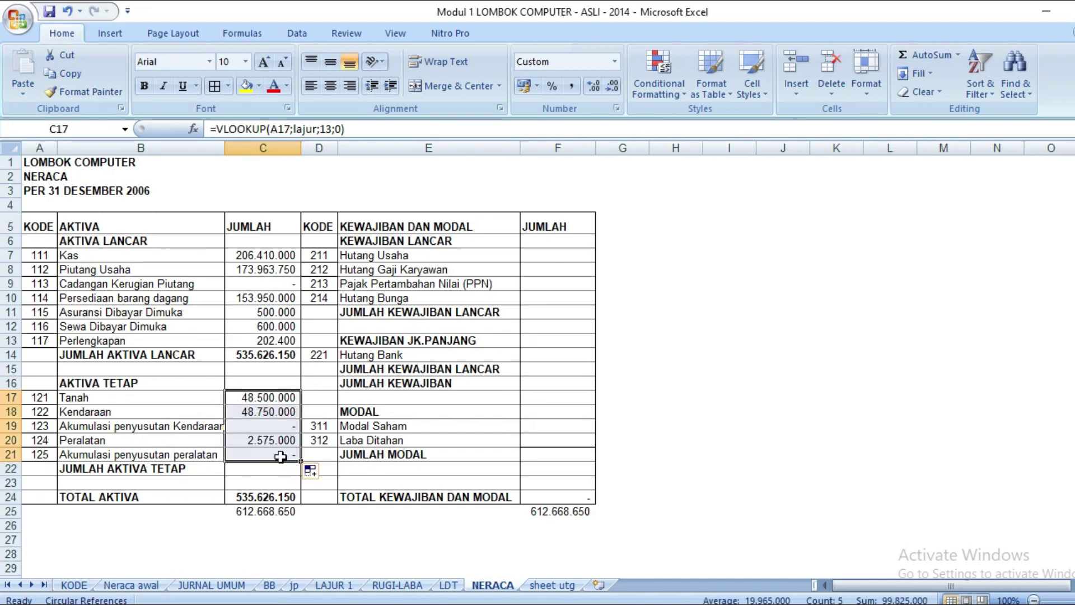
- Copy the lookup formula from C21 to Hutang Usaha in F7 and fill it down through Hutang Bunga in F10
{"action": "left_click", "coordinate": [258, 456]}
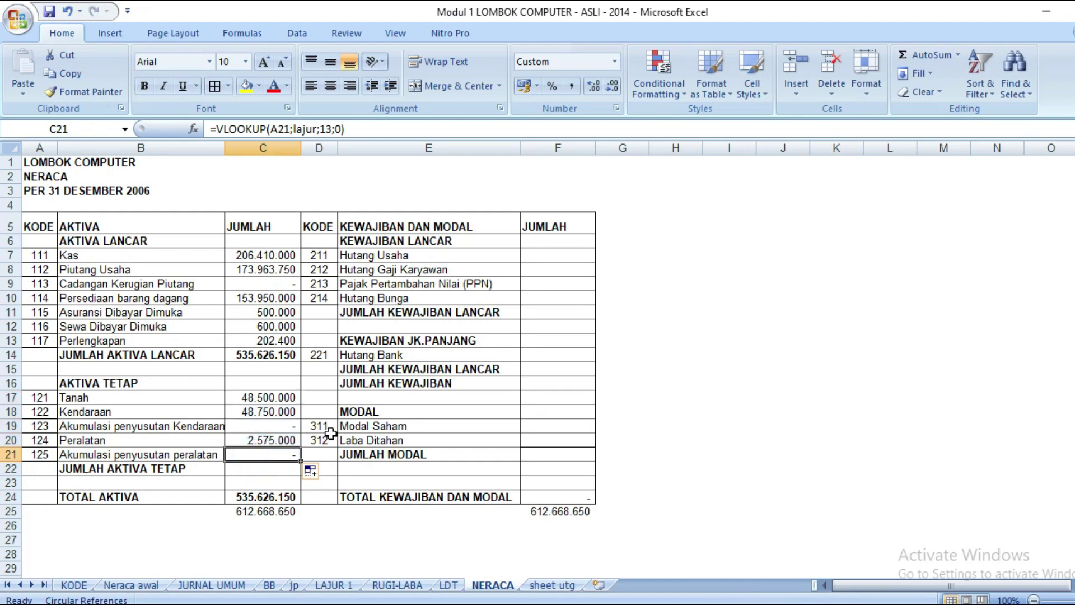
{"action": "key", "text": "ctrl+c"}
{"action": "left_click", "coordinate": [541, 253]}
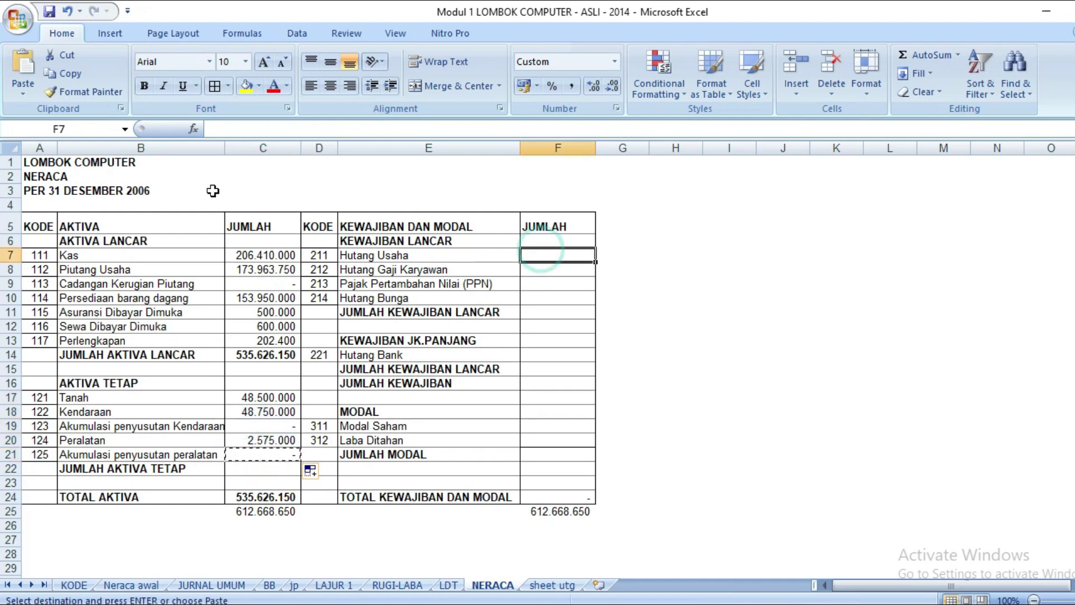
{"action": "left_click", "coordinate": [23, 65]}
{"action": "left_click_drag", "start_coordinate": [597, 261], "coordinate": [597, 303]}
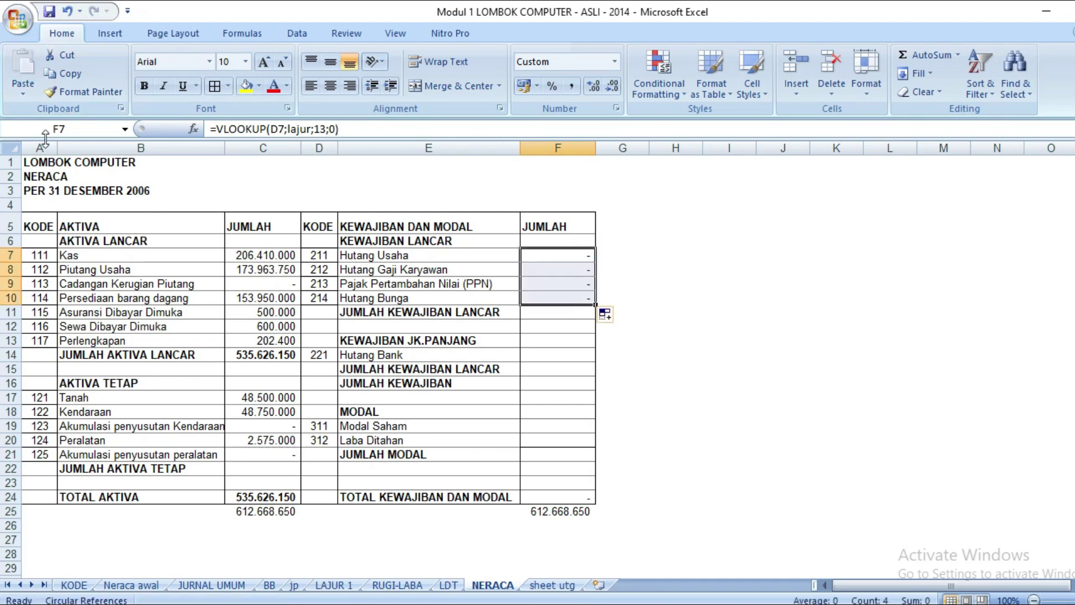
{"action": "left_click", "coordinate": [565, 299]}
{"action": "left_click", "coordinate": [559, 252]}
- Edit the Cadangan Kerugian Piutang amount in C9 to =VLOOKUP(A9;lajur;14;0)*-1
{"action": "left_click", "coordinate": [266, 256]}
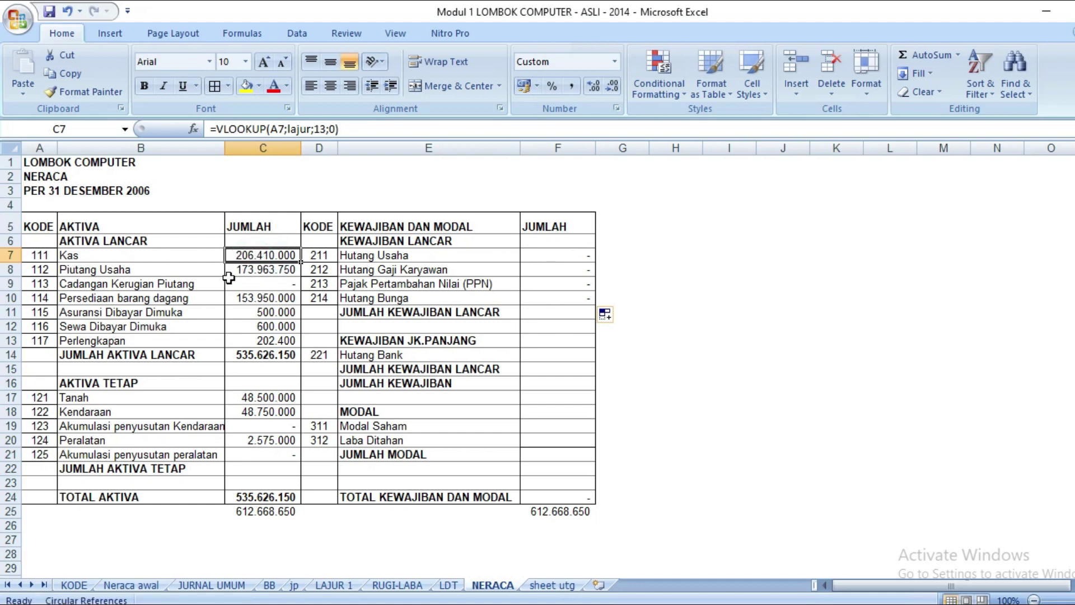
{"action": "left_click", "coordinate": [134, 287]}
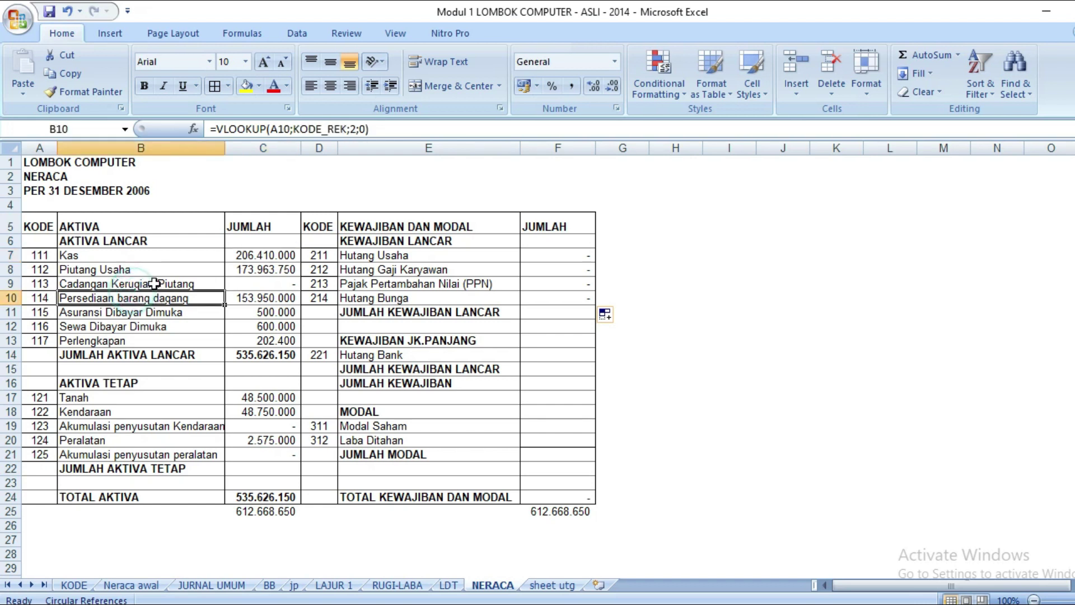
{"action": "left_click", "coordinate": [257, 284]}
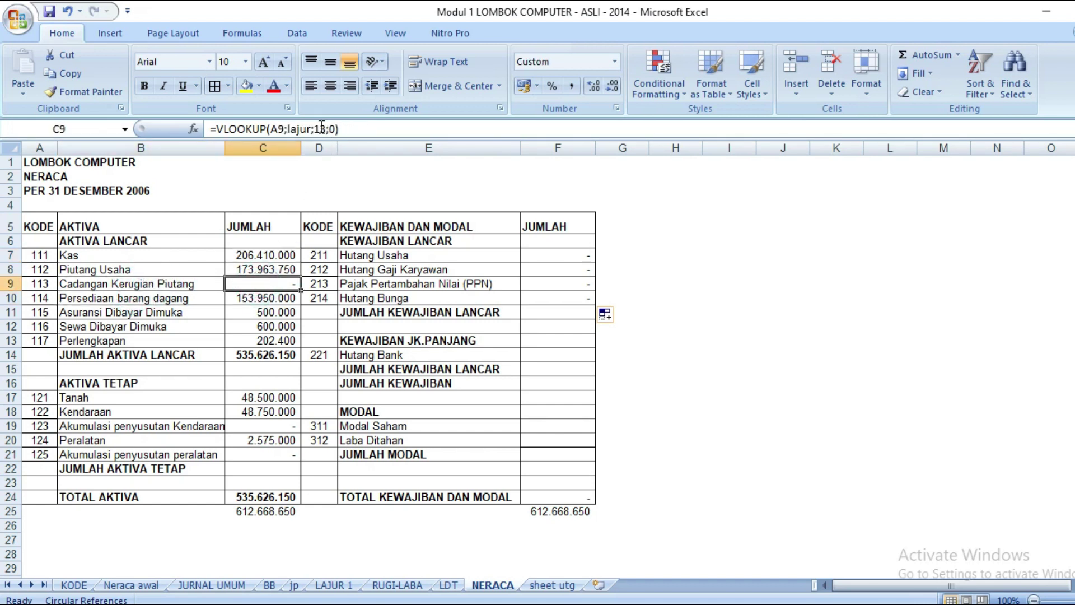
{"action": "left_click", "coordinate": [327, 128]}
{"action": "key", "text": "BackSpace"}
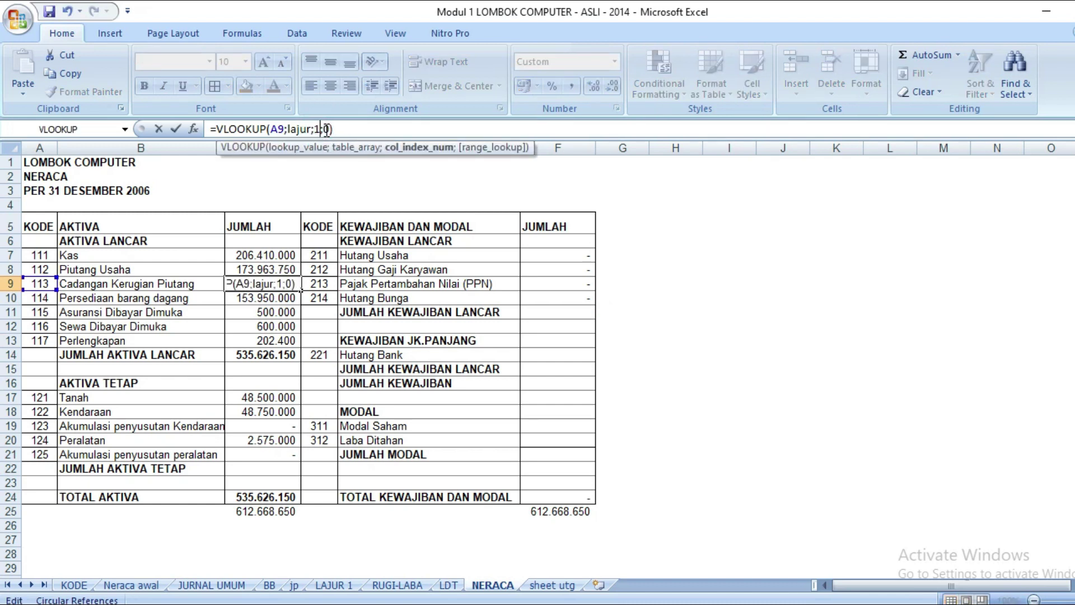
{"action": "type", "text": "4"}
{"action": "left_click", "coordinate": [356, 122]}
{"action": "type", "text": "*"}
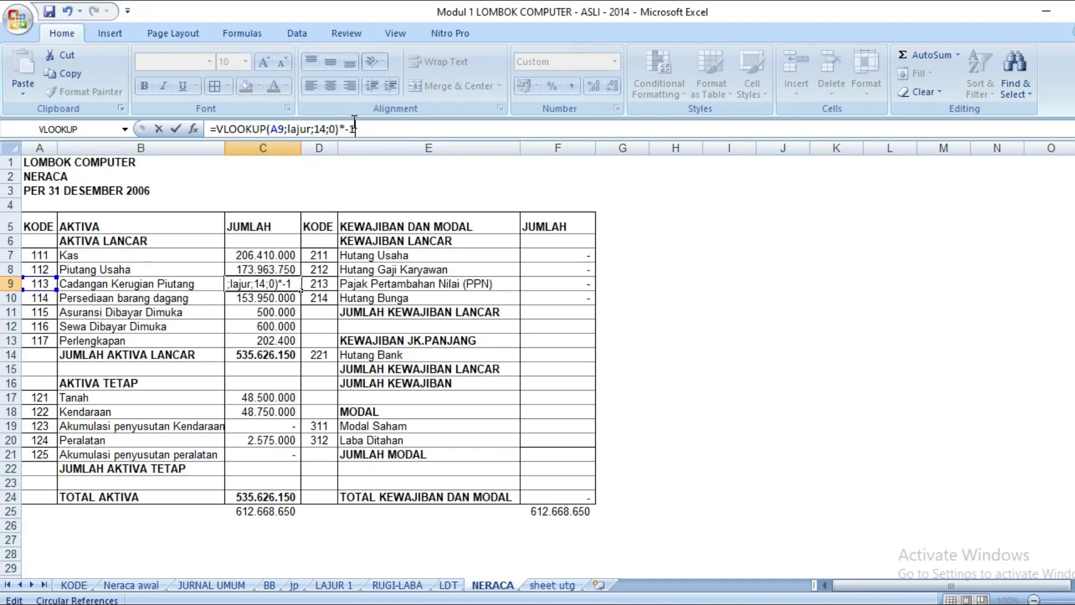
{"action": "key", "text": "Return"}
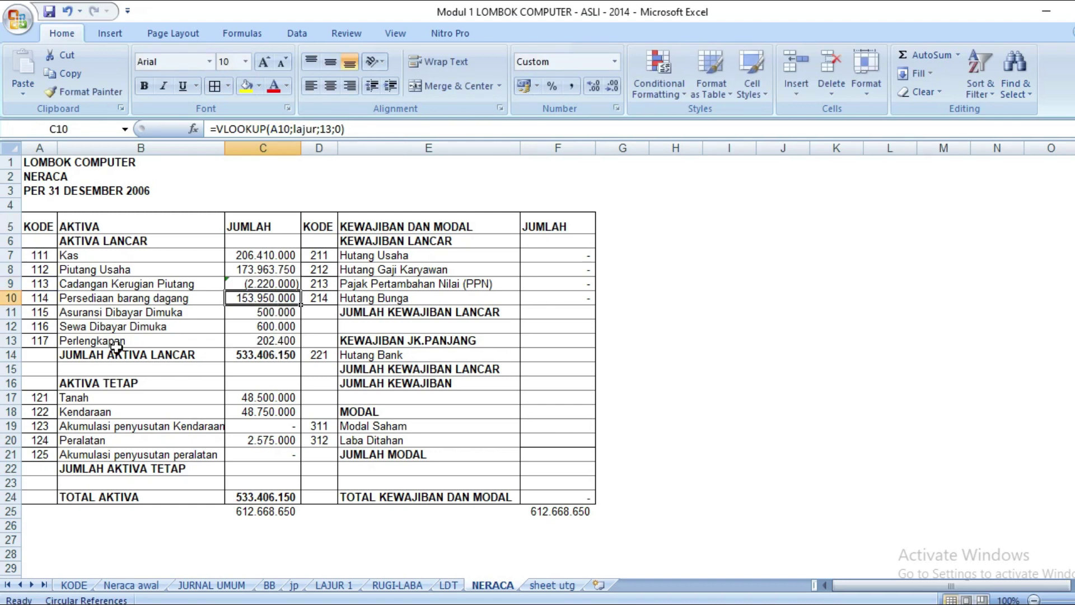
- Clear the JUMLAH AKTIVA LANCAR amount in C14 and re-enter it as the sum of C7:C13
{"action": "left_click", "coordinate": [286, 337]}
{"action": "left_click", "coordinate": [285, 322]}
{"action": "left_click", "coordinate": [280, 294]}
{"action": "left_click", "coordinate": [267, 351]}
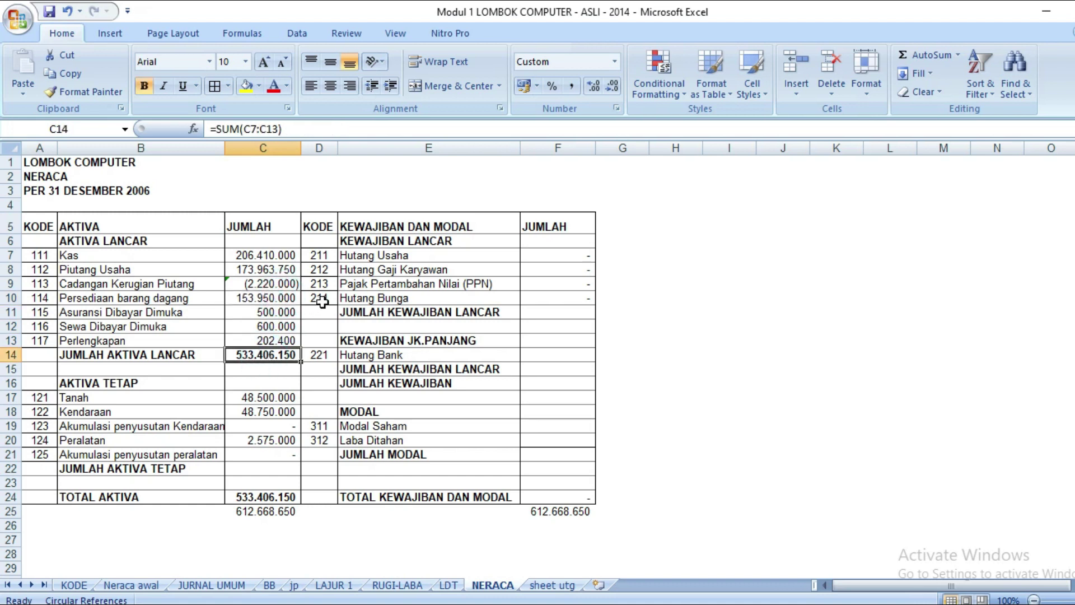
{"action": "key", "text": "Delete"}
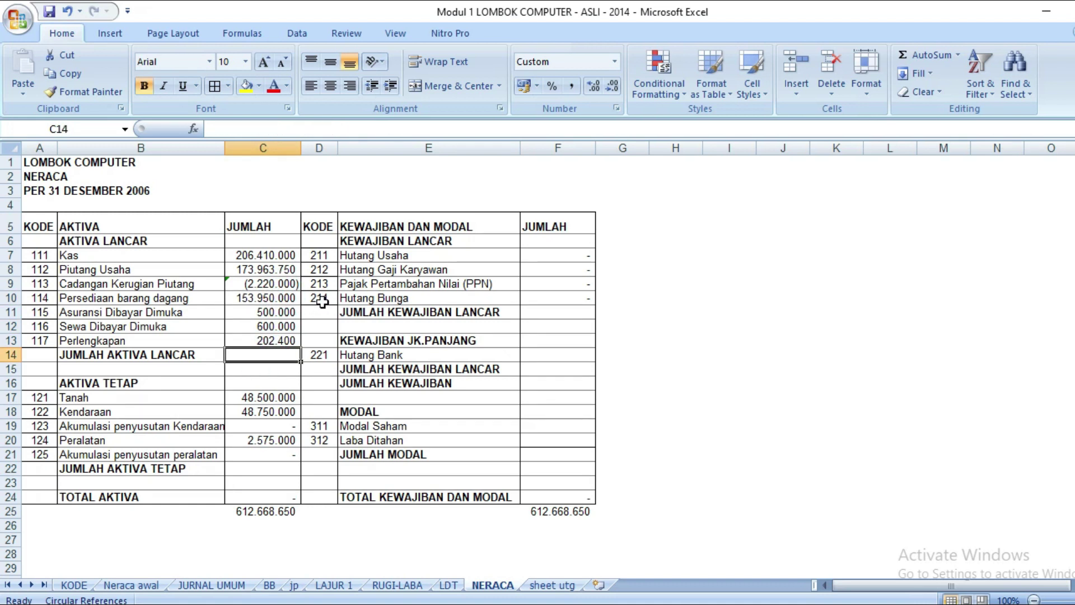
{"action": "type", "text": "=sum("}
{"action": "key", "text": "Up"}
{"action": "key", "text": "F8"}
{"action": "key", "text": "Up"}
{"action": "key", "text": "Up"}
{"action": "key", "text": "Up"}
{"action": "key", "text": "Up"}
{"action": "key", "text": "Up"}
{"action": "key", "text": "Up"}
{"action": "type", "text": ")"}
{"action": "key", "text": "Return"}
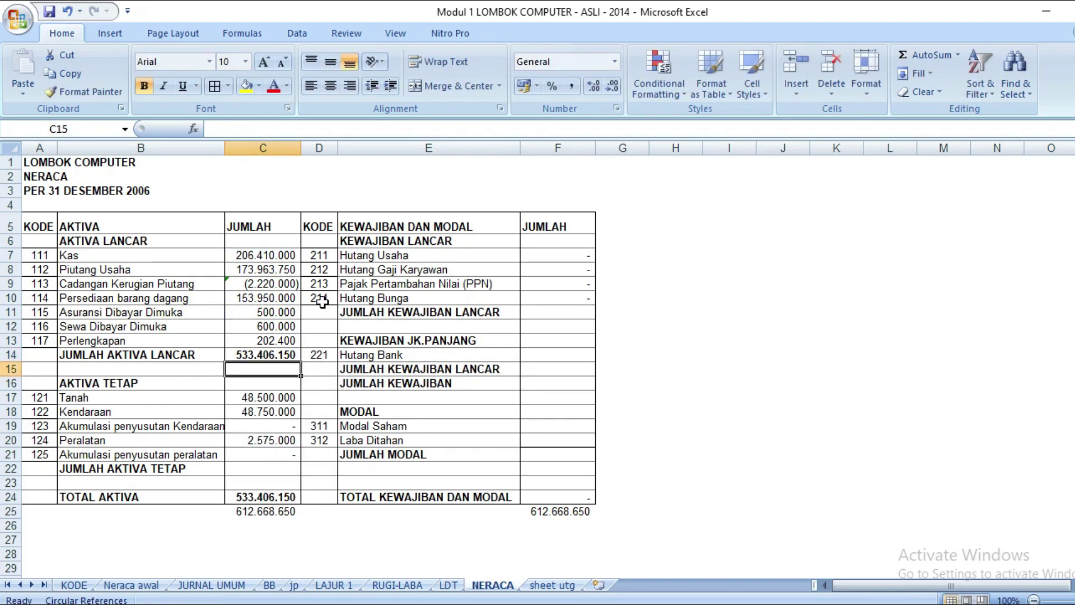
- Change the lookup column index to 14 in both accumulated depreciation amounts, C19 and C21
{"action": "left_click", "coordinate": [239, 425]}
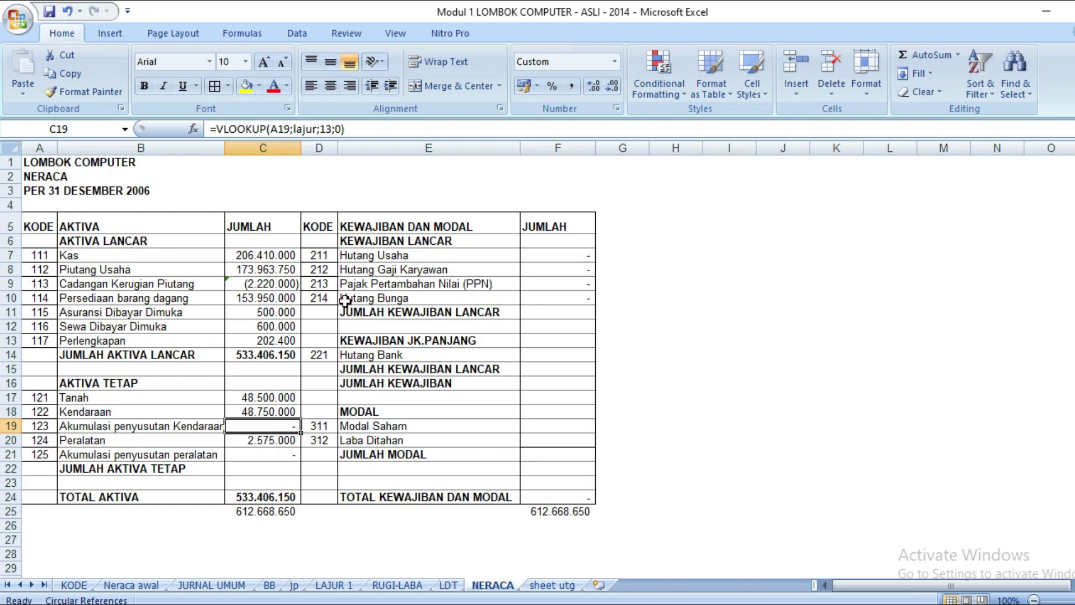
{"action": "left_click", "coordinate": [333, 128]}
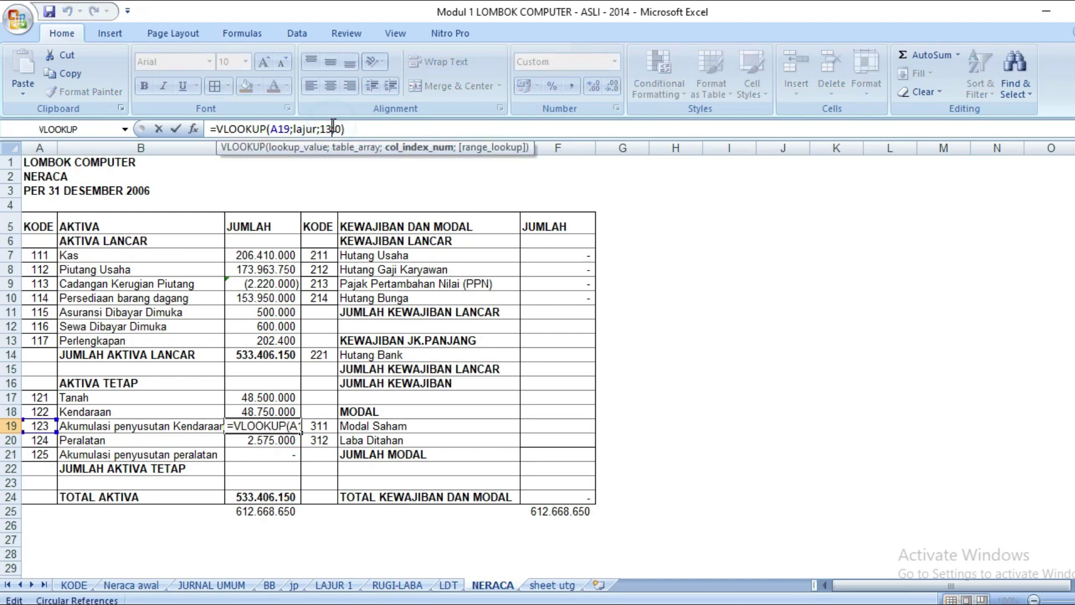
{"action": "key", "text": "Return"}
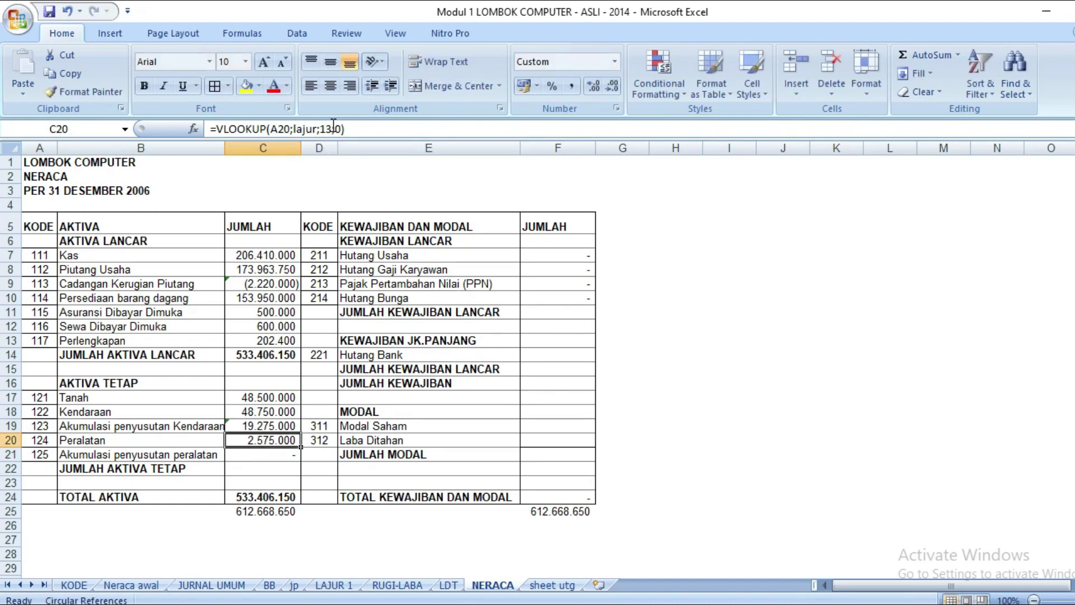
{"action": "left_click", "coordinate": [246, 454]}
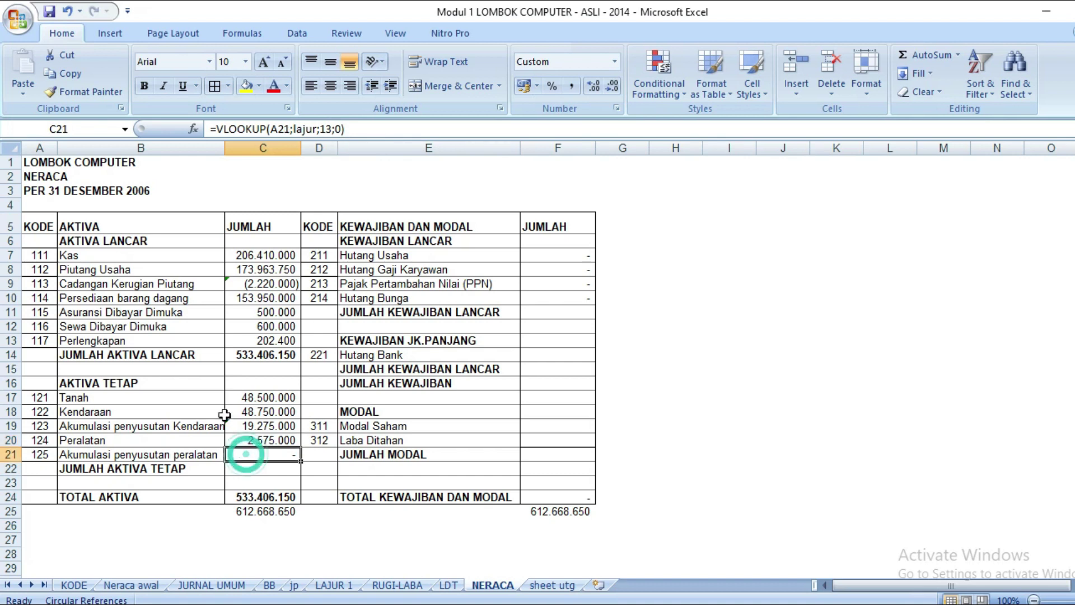
{"action": "left_click", "coordinate": [333, 128]}
{"action": "key", "text": "BackSpace"}
{"action": "type", "text": "2"}
{"action": "key", "text": "Return"}
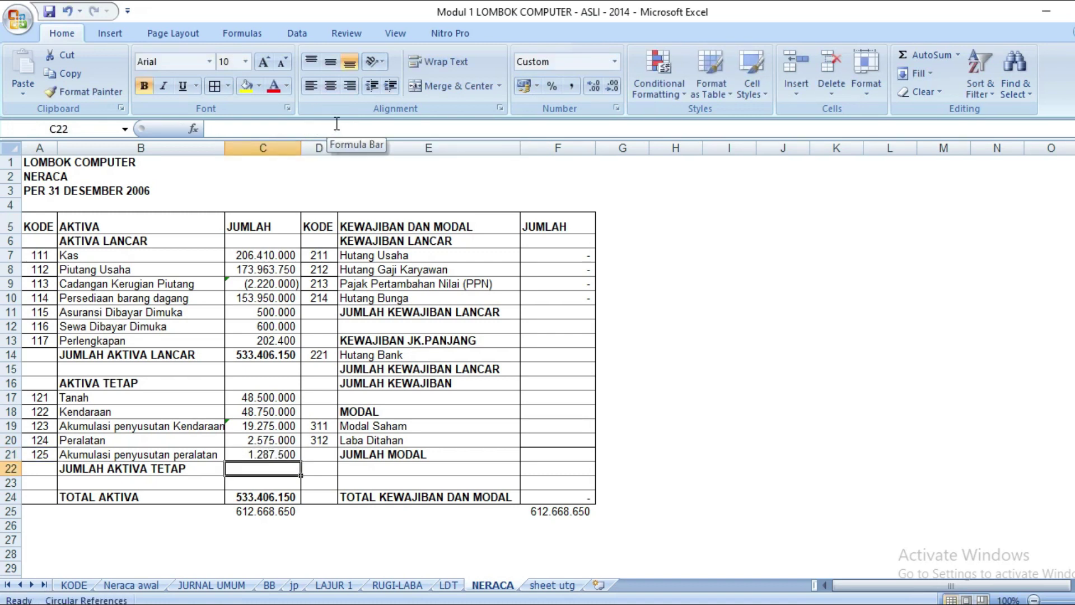
- Multiply the accumulated depreciation lookups for Kendaraan in C19 and peralatan in C21 by -1
{"action": "left_click", "coordinate": [281, 421]}
{"action": "left_click", "coordinate": [373, 130]}
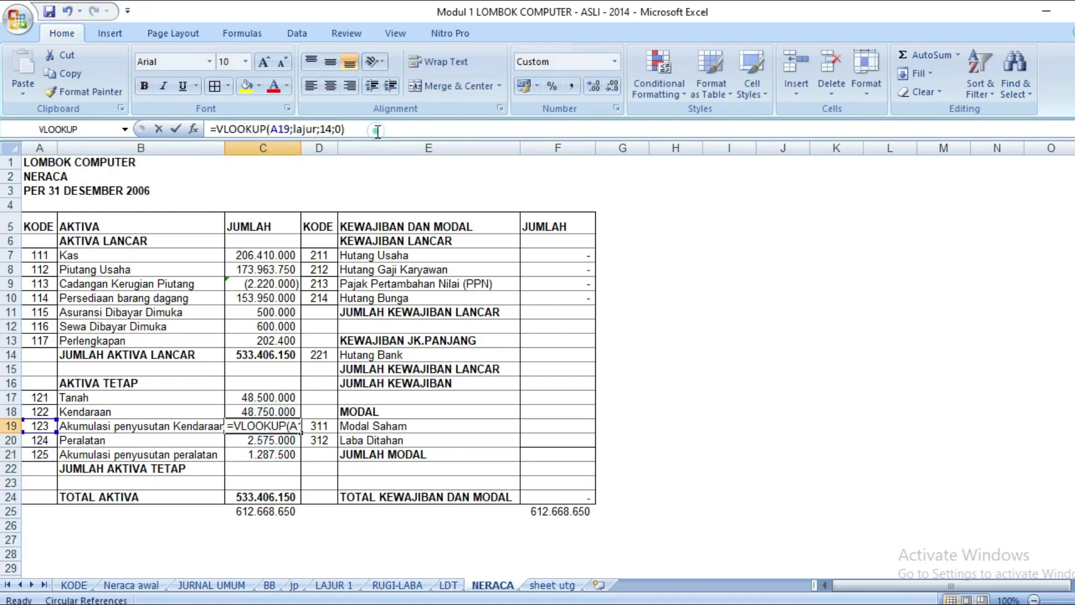
{"action": "type", "text": "*-1"}
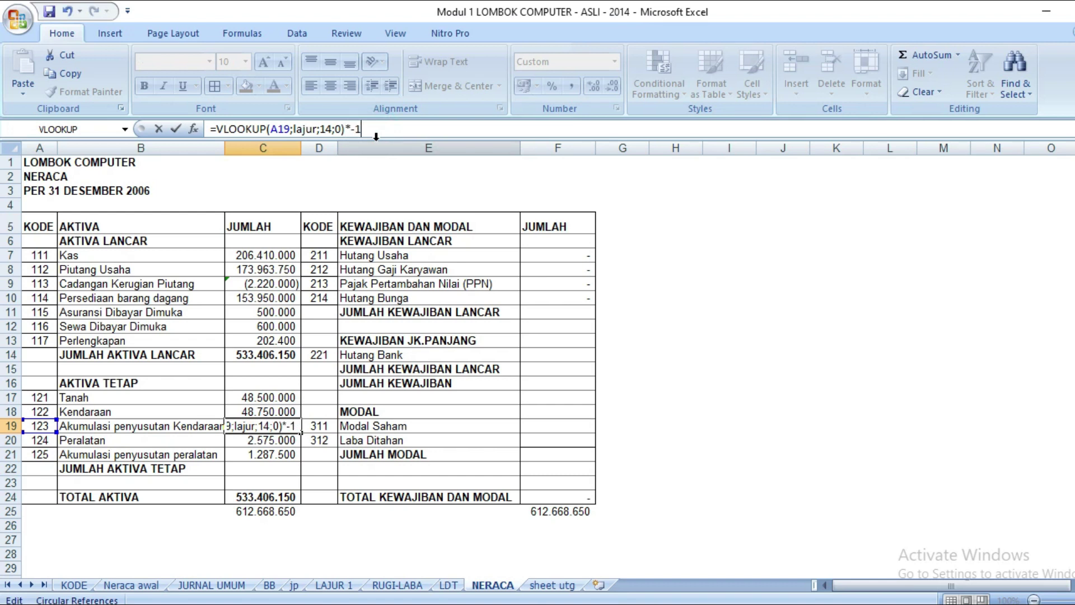
{"action": "key", "text": "Return"}
{"action": "left_click", "coordinate": [262, 455]}
{"action": "left_click", "coordinate": [364, 130]}
{"action": "type", "text": "*"}
{"action": "key", "text": "Return"}
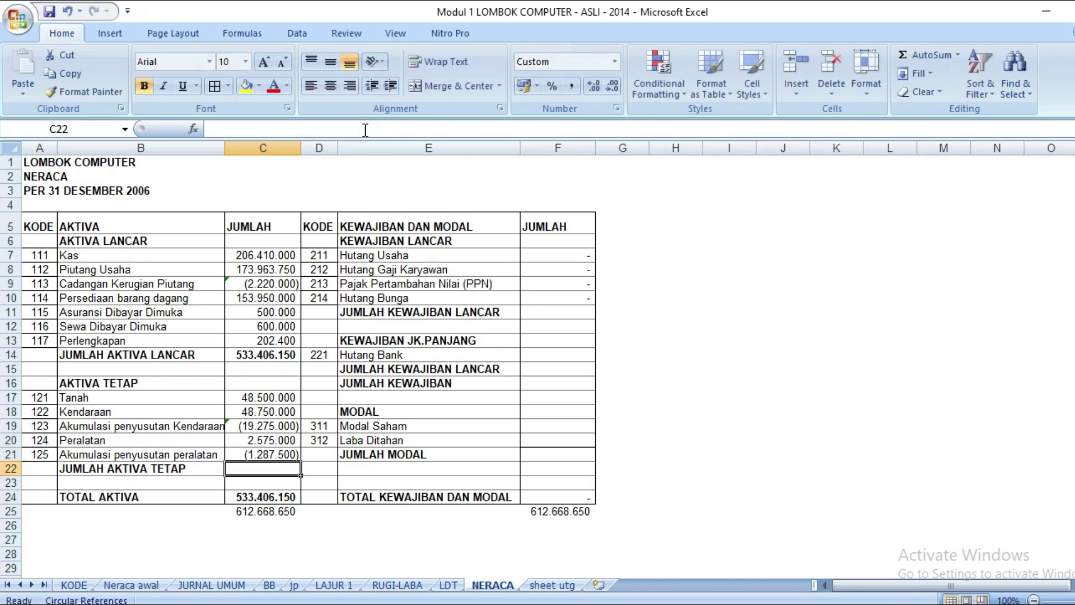
- Clear the existing TOTAL AKTIVA formula in C24
{"action": "left_click", "coordinate": [276, 498]}
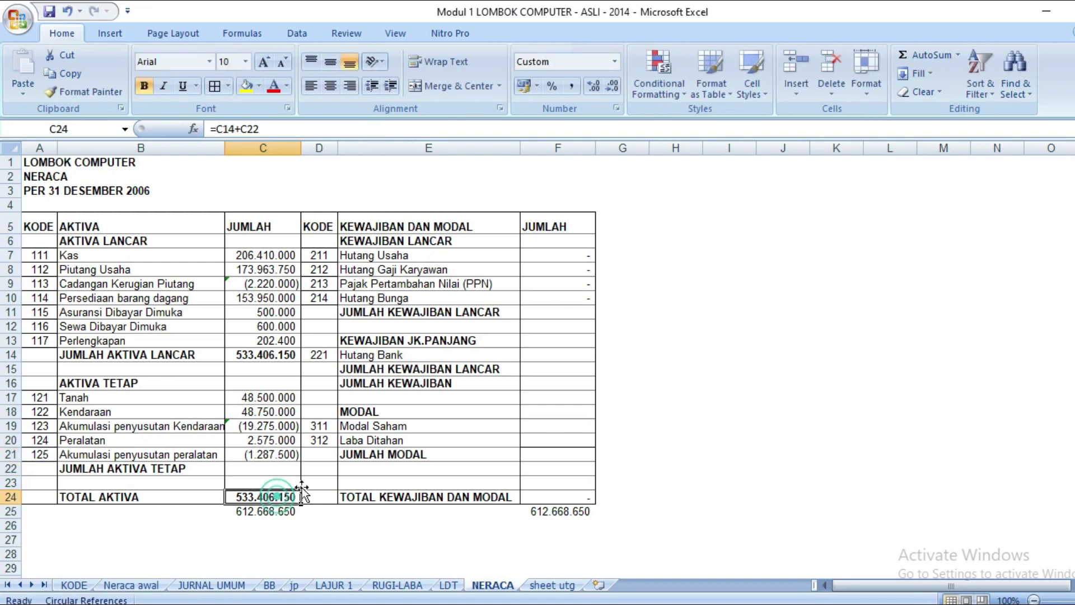
{"action": "left_click", "coordinate": [465, 425]}
{"action": "left_click", "coordinate": [241, 497]}
{"action": "key", "text": "Delete"}
{"action": "type", "text": "=sum"}
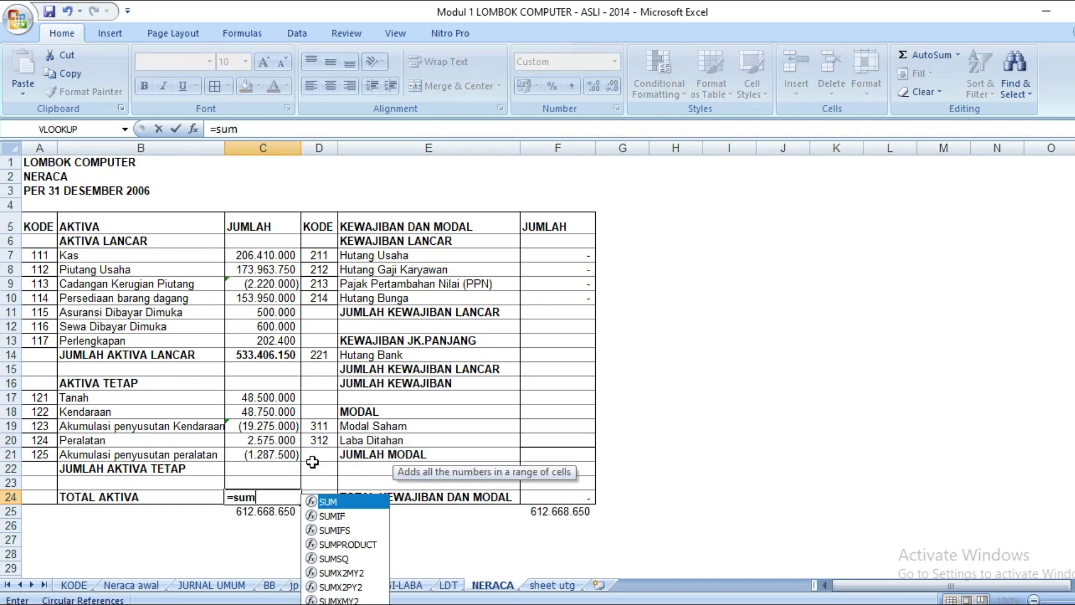
{"action": "type", "text": "("}
{"action": "left_click_drag", "start_coordinate": [286, 398], "coordinate": [277, 438]}
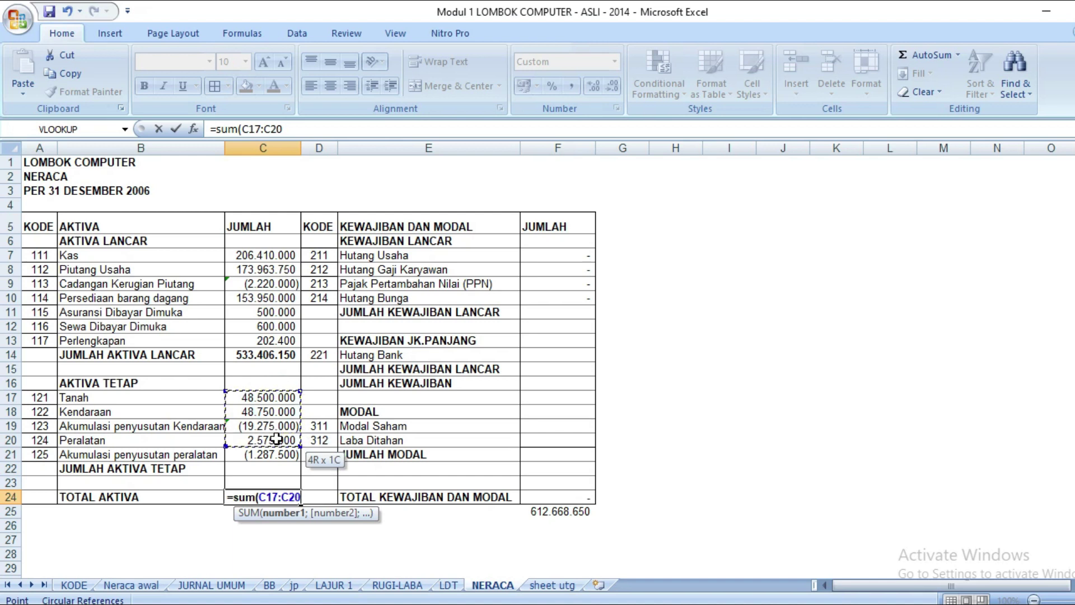
{"action": "left_click", "coordinate": [270, 353]}
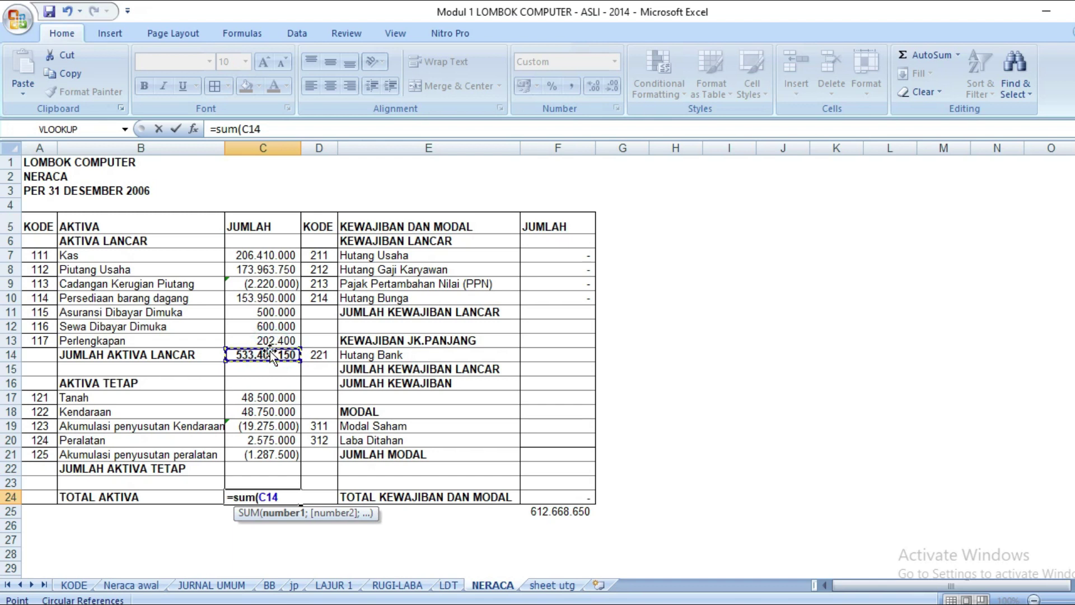
{"action": "type", "text": "+"}
{"action": "key", "text": "BackSpace"}
{"action": "key", "text": "BackSpace"}
{"action": "key", "text": "BackSpace"}
{"action": "key", "text": "BackSpace"}
{"action": "key", "text": "BackSpace"}
{"action": "key", "text": "BackSpace"}
{"action": "key", "text": "BackSpace"}
{"action": "key", "text": "BackSpace"}
{"action": "key", "text": "BackSpace"}
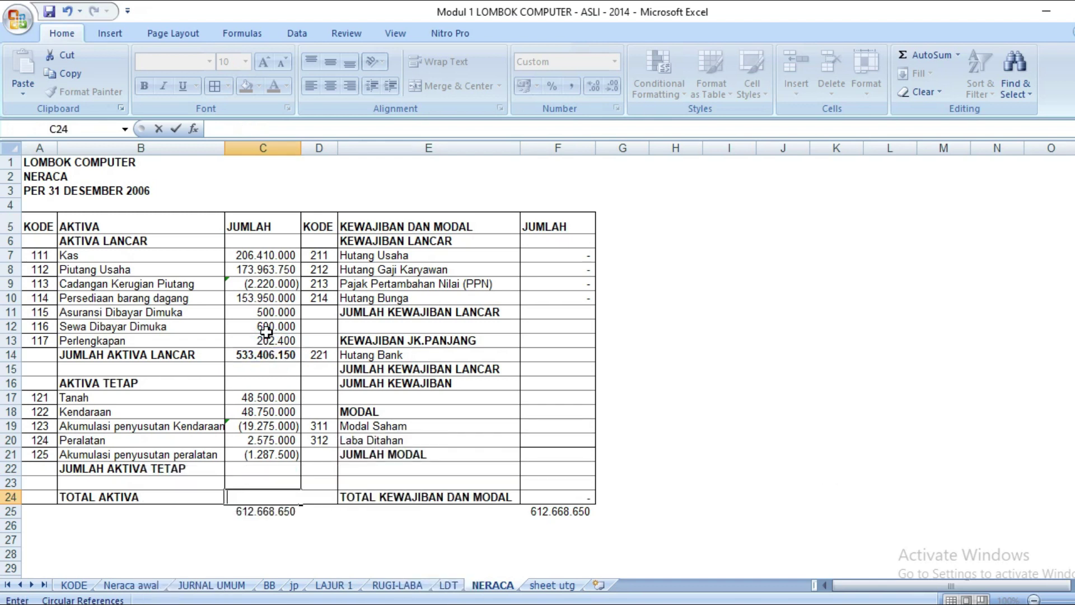
- Enter the JUMLAH AKTIVA TETAP total in C22 as the sum of C17:C21
{"action": "left_click", "coordinate": [270, 455]}
{"action": "left_click", "coordinate": [253, 468]}
{"action": "type", "text": "=sum("}
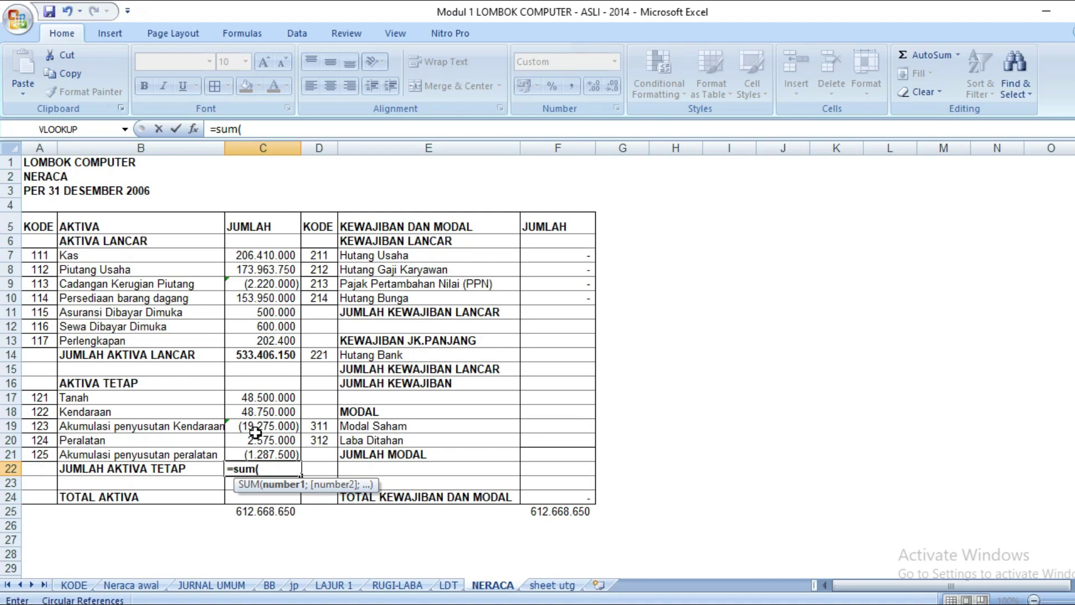
{"action": "left_click_drag", "start_coordinate": [261, 399], "coordinate": [259, 446]}
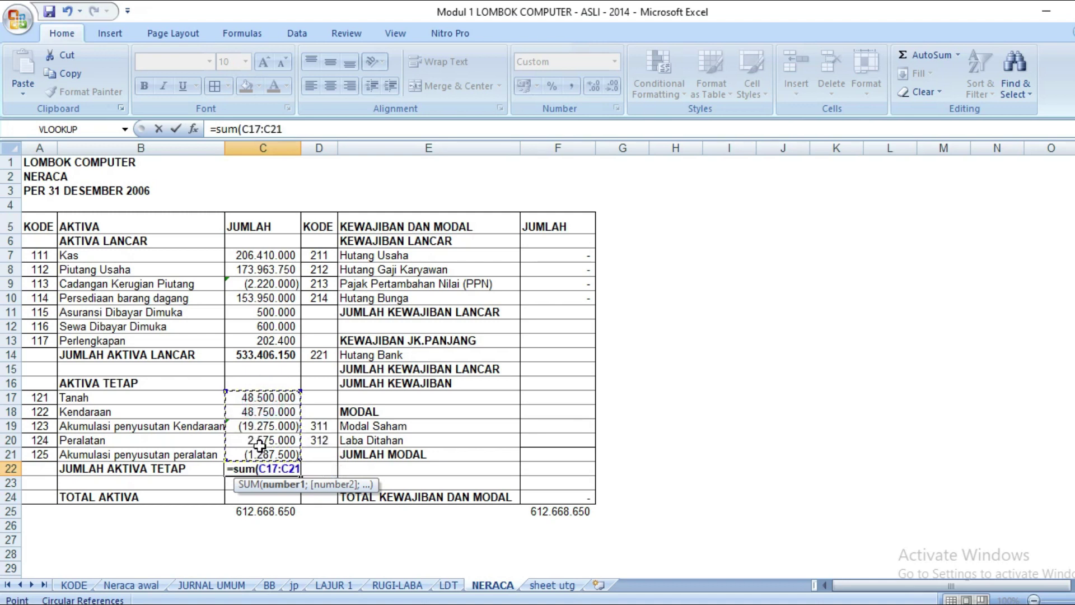
{"action": "type", "text": ")"}
{"action": "key", "text": "Return"}
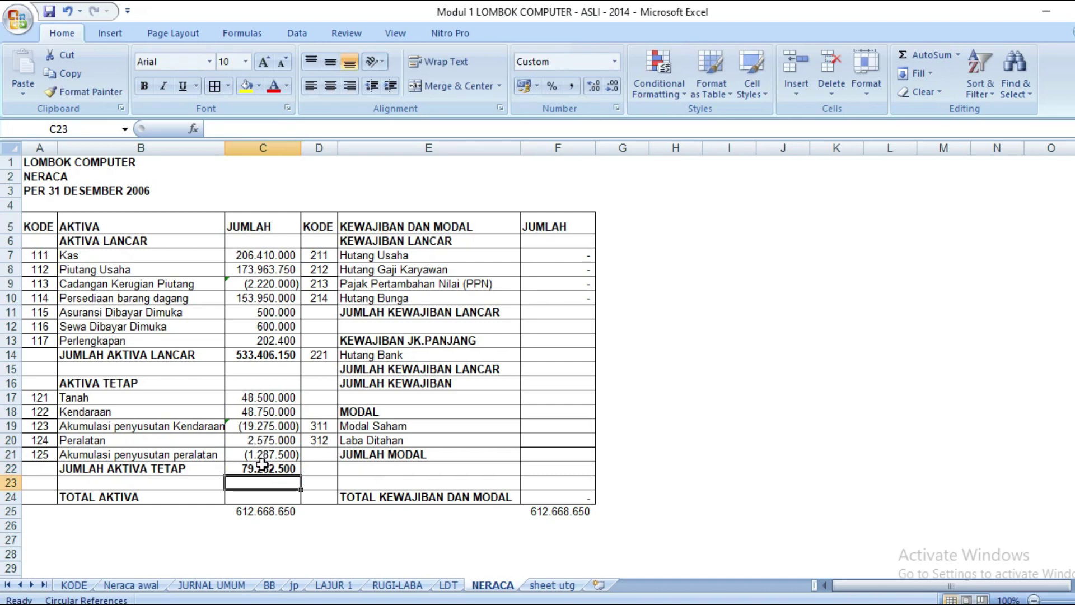
- Enter the TOTAL AKTIVA formula =C14+C22 in C24
{"action": "left_click", "coordinate": [256, 498]}
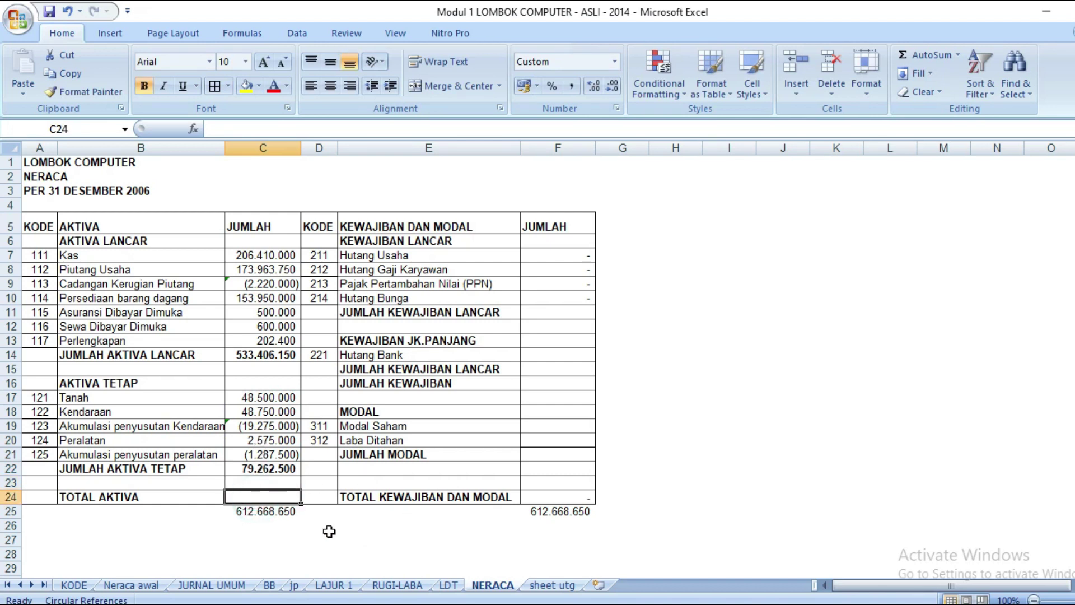
{"action": "type", "text": "="}
{"action": "left_click", "coordinate": [277, 354]}
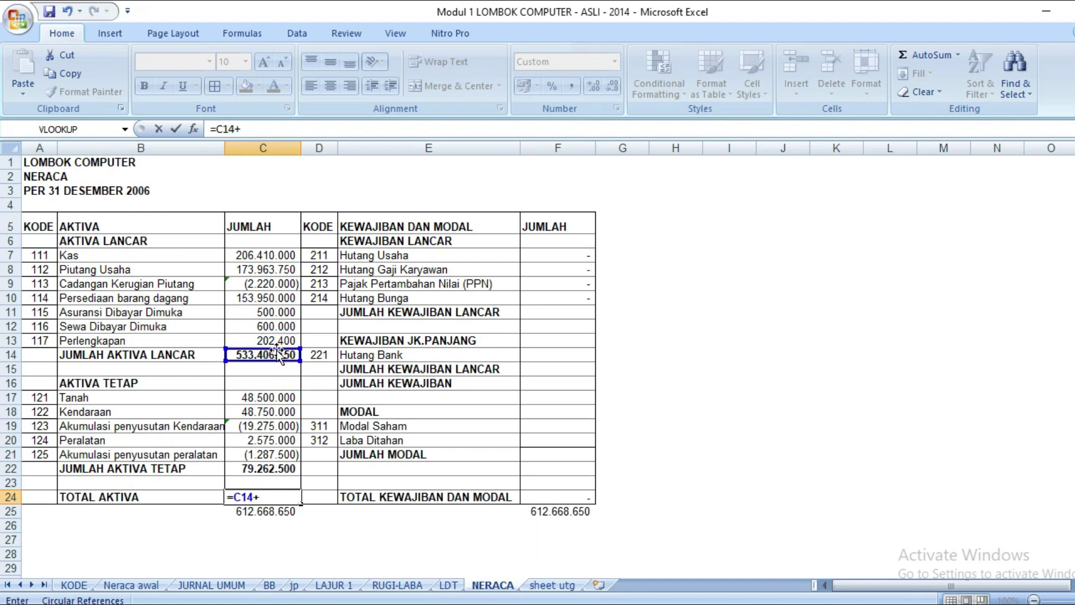
{"action": "left_click", "coordinate": [251, 468]}
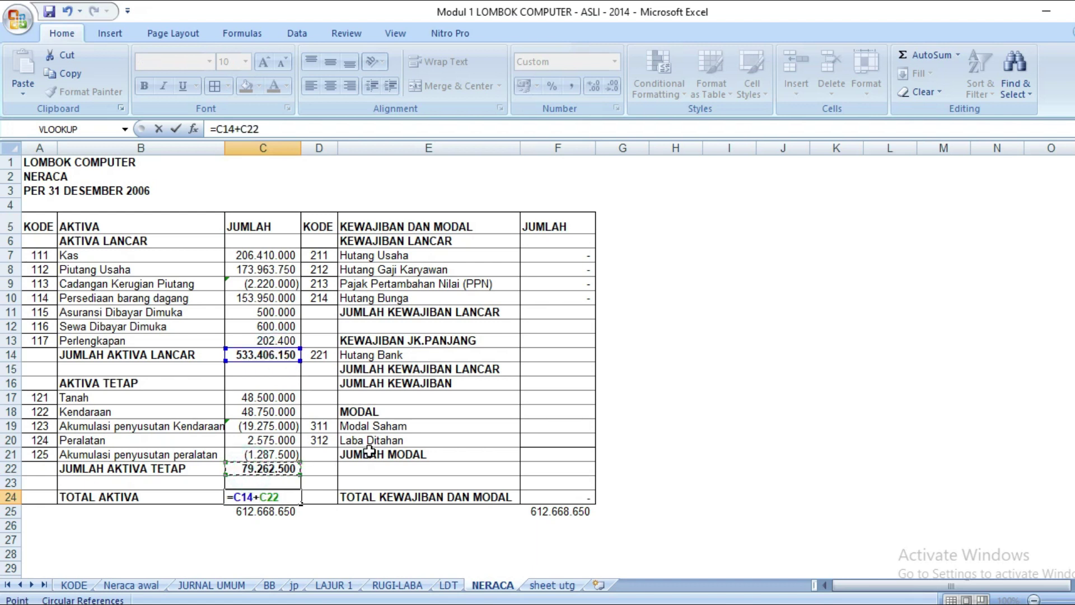
{"action": "key", "text": "Return"}
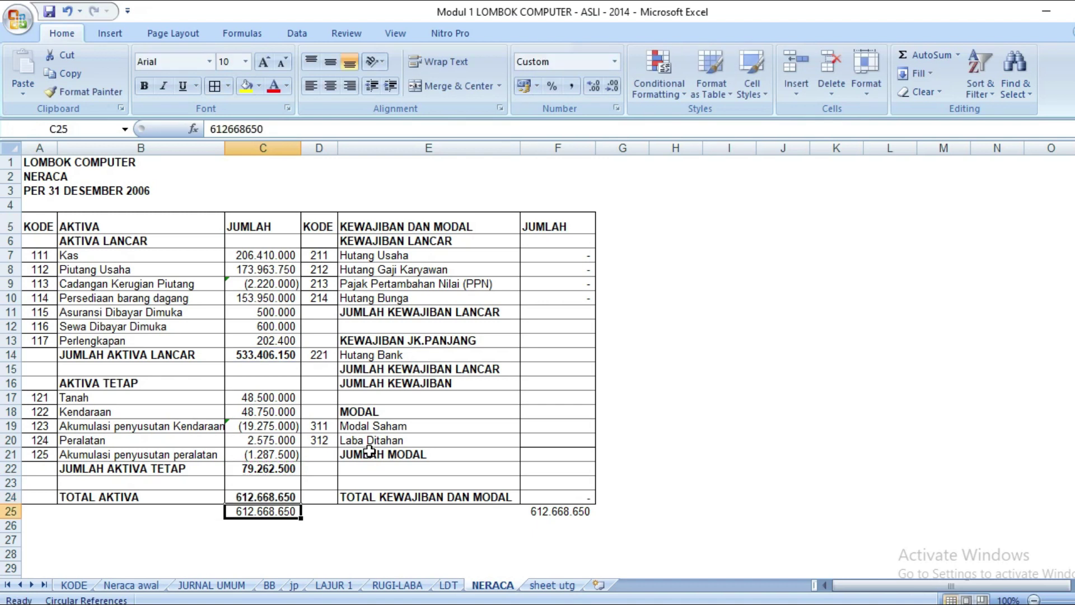
- Change the column index to 14 in the Hutang Usaha lookup formula in F7
{"action": "left_click", "coordinate": [250, 495]}
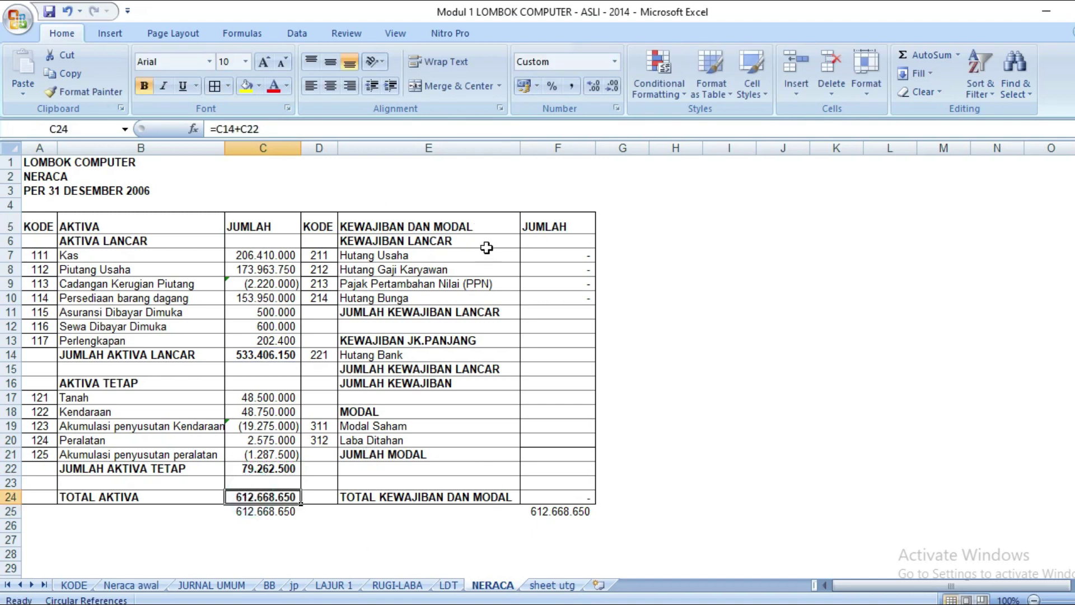
{"action": "left_click", "coordinate": [551, 252]}
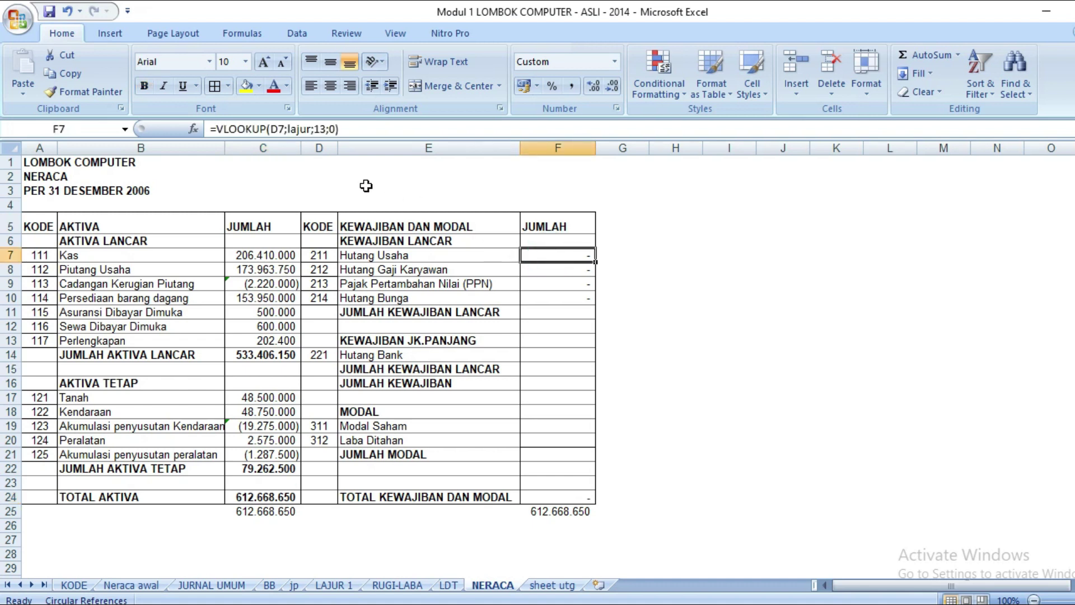
{"action": "left_click", "coordinate": [327, 128]}
{"action": "key", "text": "BackSpace"}
{"action": "type", "text": "4"}
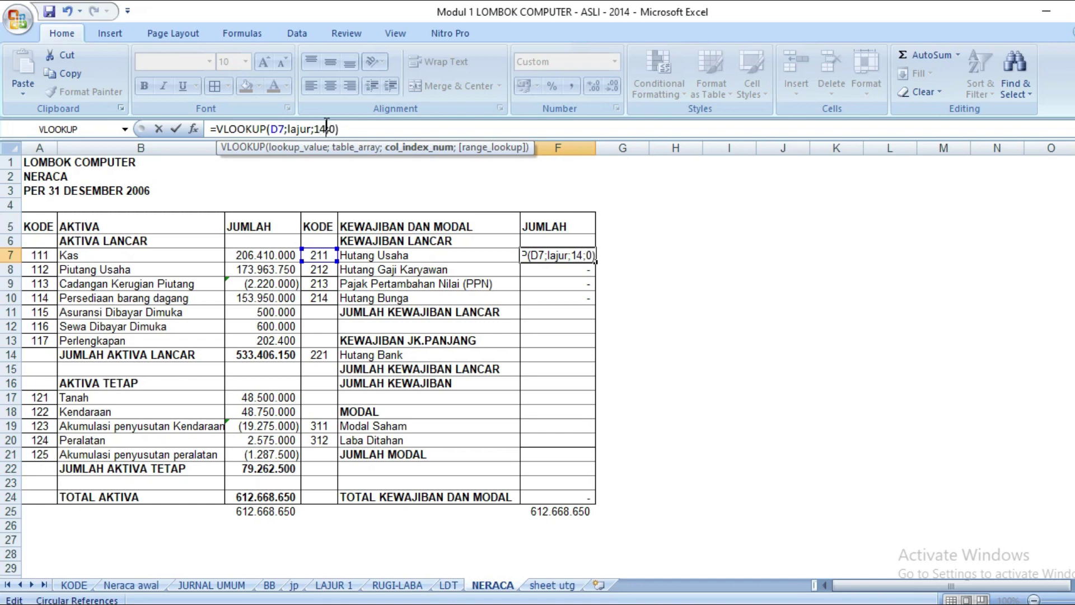
{"action": "key", "text": "Return"}
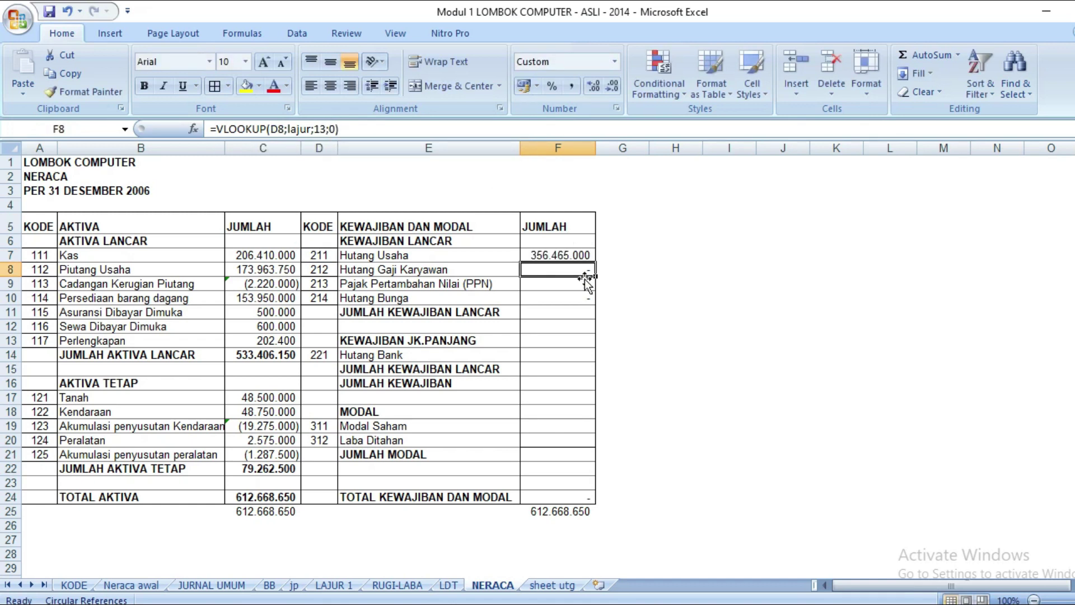
- Fill the Hutang Usaha lookup formula from F7 down through Hutang Bunga in F10
{"action": "left_click", "coordinate": [567, 254]}
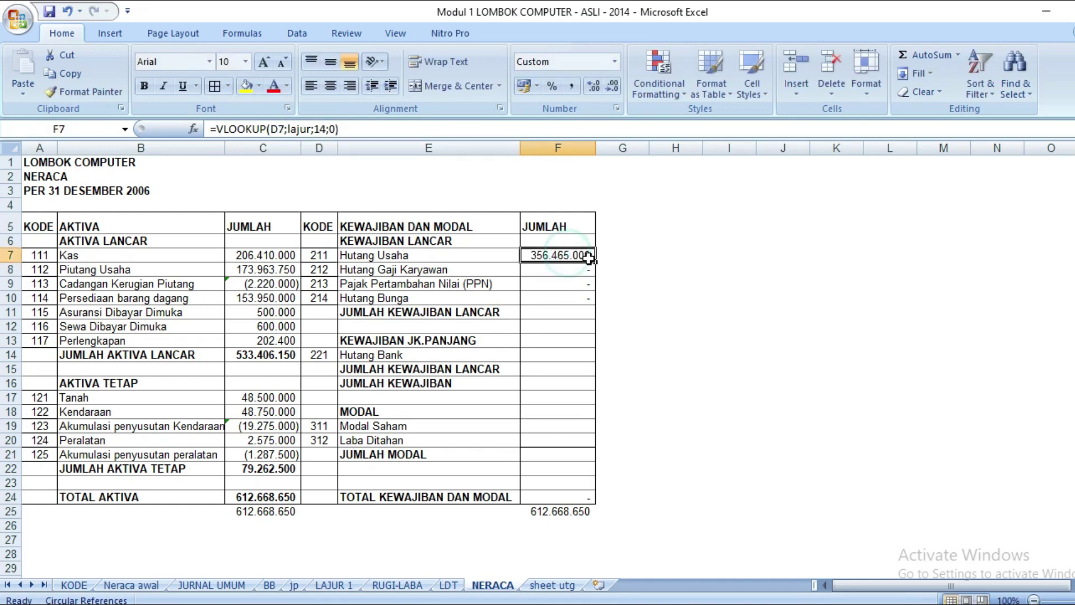
{"action": "left_click_drag", "start_coordinate": [595, 261], "coordinate": [595, 303]}
{"action": "left_click", "coordinate": [541, 313]}
- Copy the Hutang Bunga lookup formula to Hutang Bank in F14, Modal Saham in F19 and Laba Ditahan in F20
{"action": "left_click", "coordinate": [539, 298]}
{"action": "key", "text": "ctrl+c"}
{"action": "left_click", "coordinate": [532, 354]}
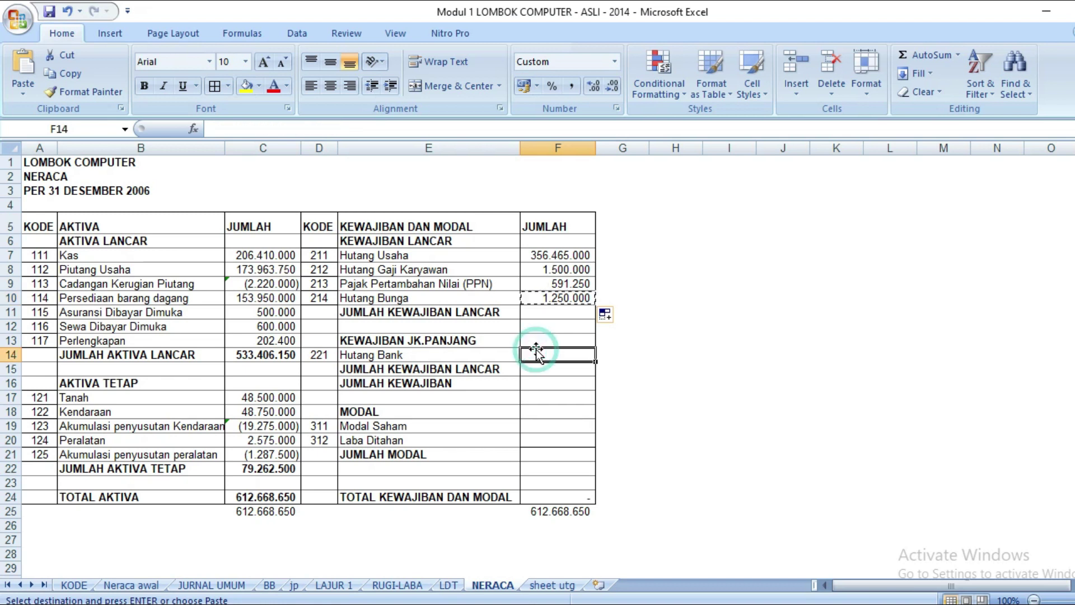
{"action": "key", "text": "ctrl+v"}
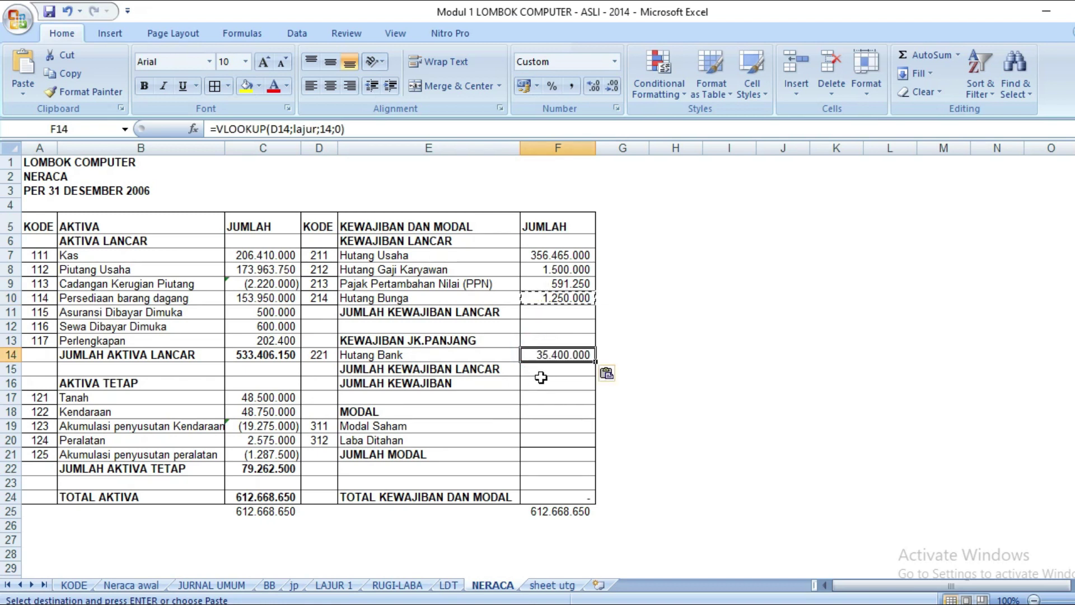
{"action": "key", "text": "ctrl+c"}
{"action": "left_click", "coordinate": [536, 422]}
{"action": "left_click", "coordinate": [23, 66]}
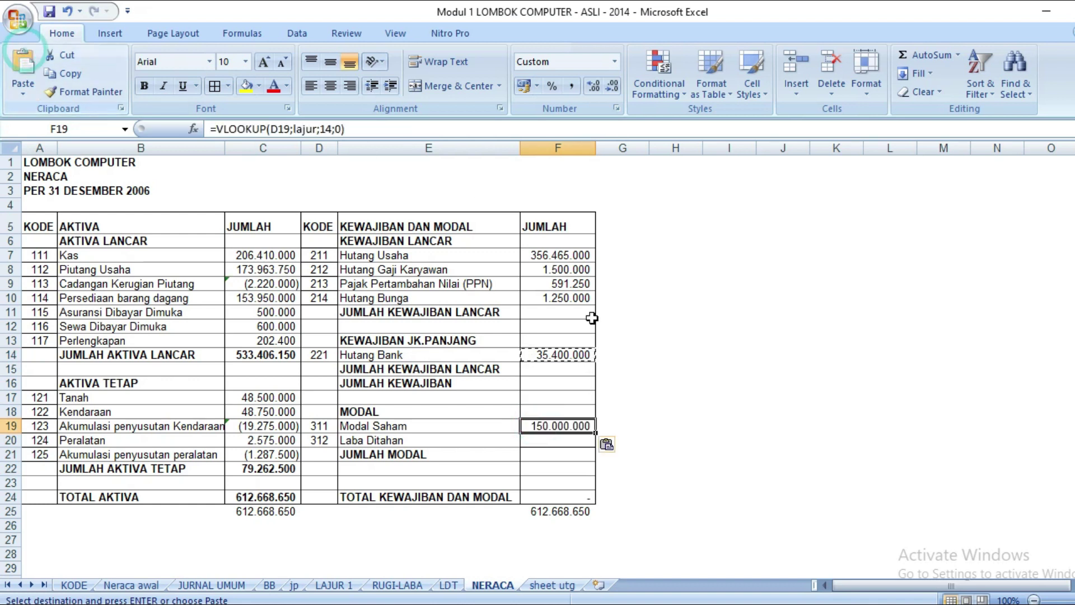
{"action": "left_click_drag", "start_coordinate": [596, 433], "coordinate": [595, 450]}
- Replace the Laba Ditahan formula in F20 with a link to the SALDO AKHIR LABA DITAHAN cell, =LDT!D12
{"action": "key", "text": "Down"}
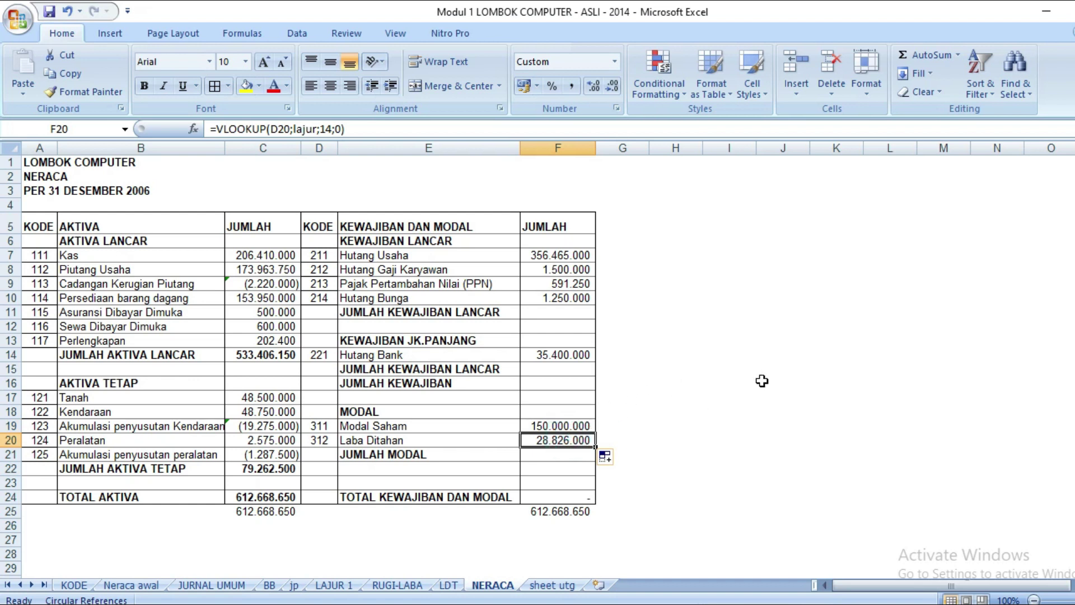
{"action": "type", "text": "="}
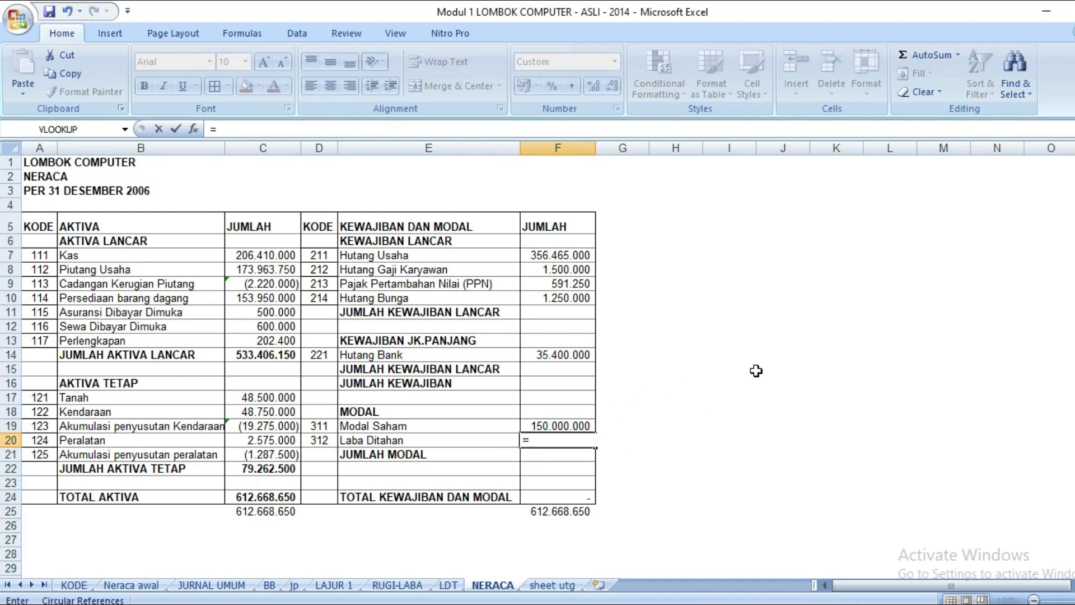
{"action": "left_click", "coordinate": [411, 585]}
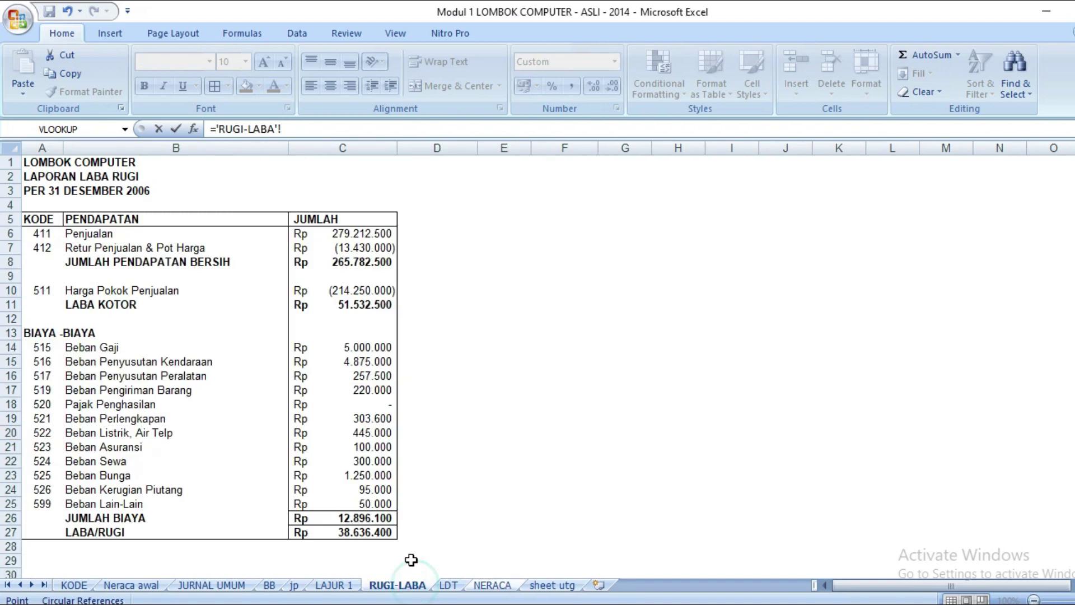
{"action": "left_click", "coordinate": [467, 584]}
{"action": "left_click", "coordinate": [664, 430]}
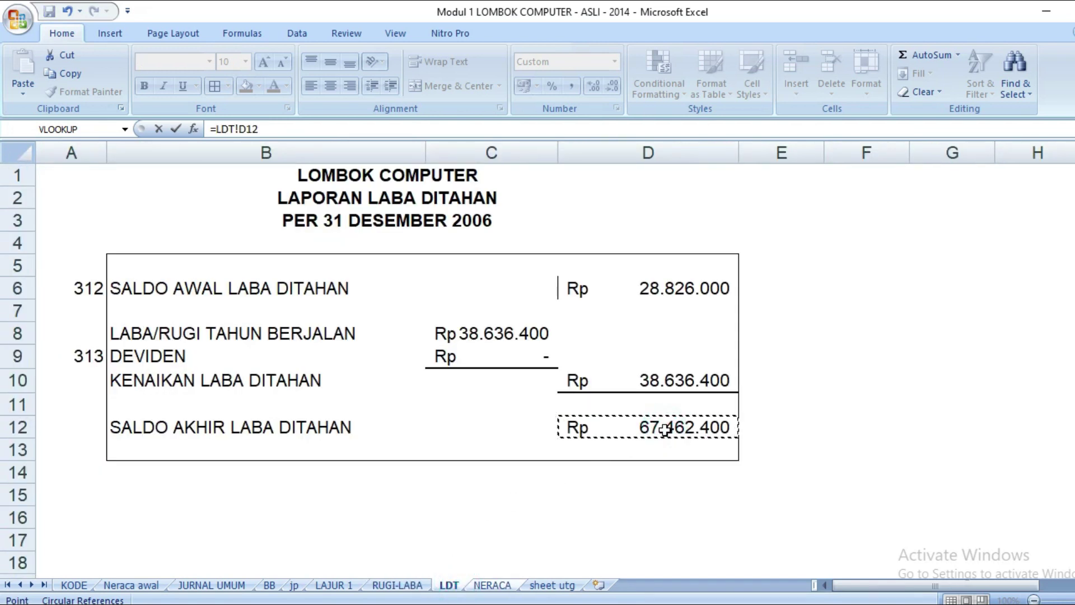
{"action": "key", "text": "Return"}
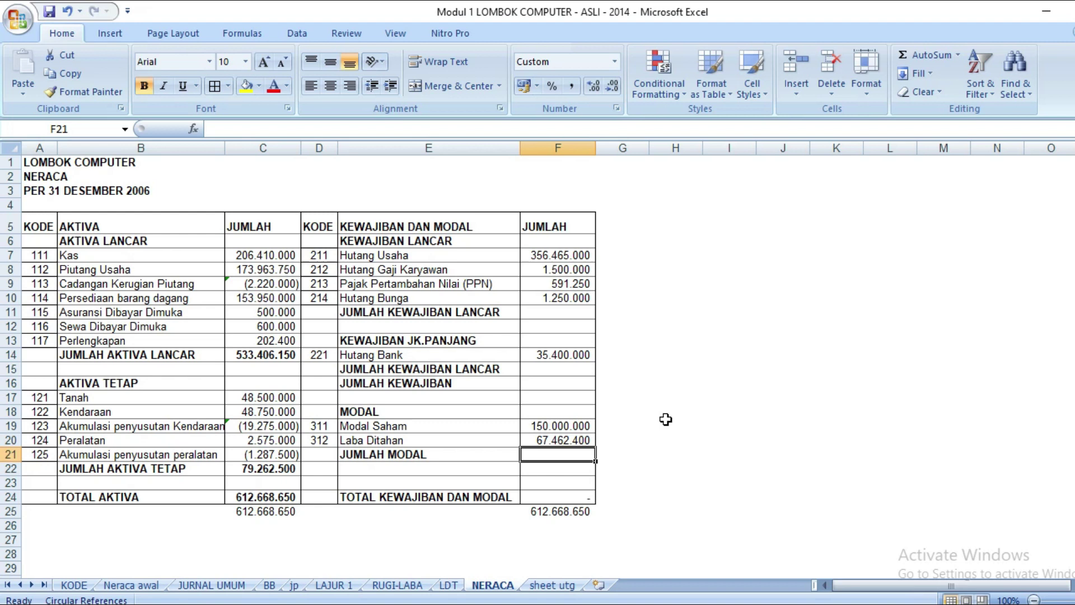
{"action": "left_click", "coordinate": [665, 421]}
{"action": "left_click", "coordinate": [539, 441]}
{"action": "key", "text": "Return"}
- Enter the JUMLAH KEWAJIBAN LANCAR total in F11 as the sum of F7:F10
{"action": "left_click", "coordinate": [542, 307]}
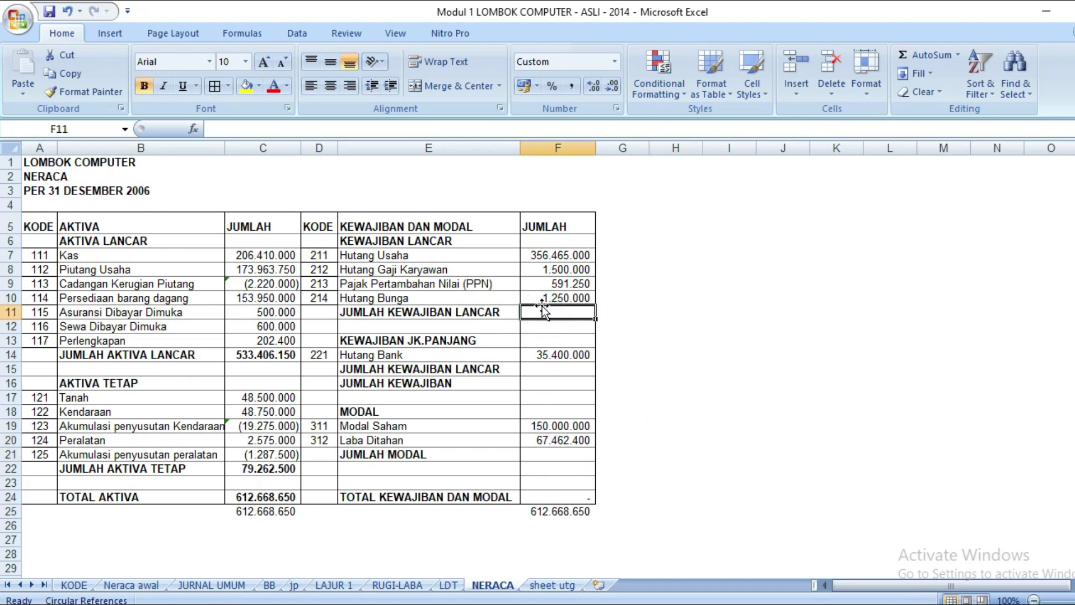
{"action": "type", "text": "=sum("}
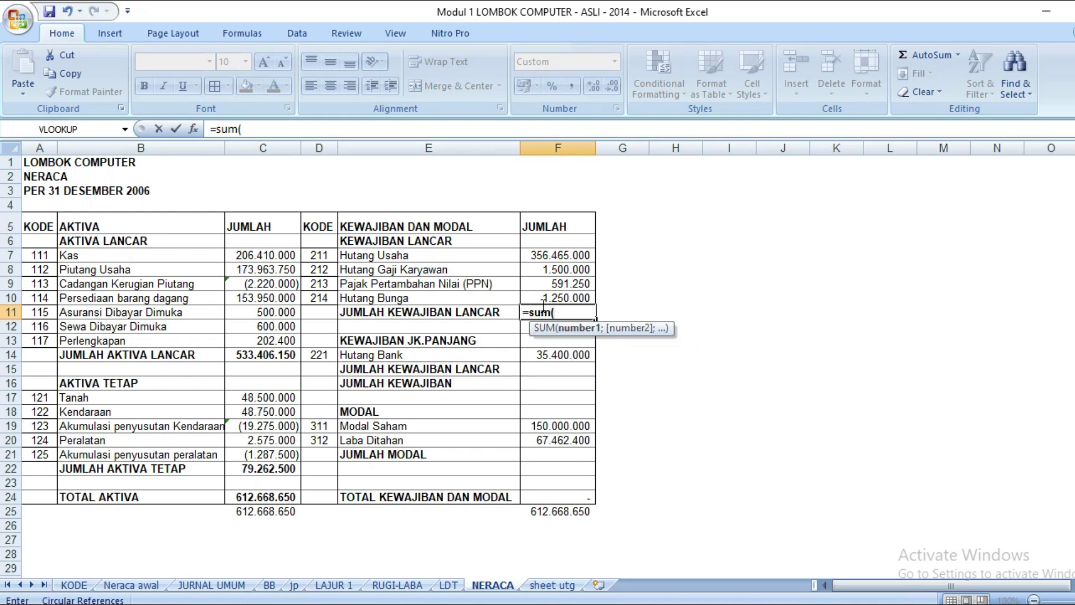
{"action": "left_click_drag", "start_coordinate": [546, 255], "coordinate": [551, 298]}
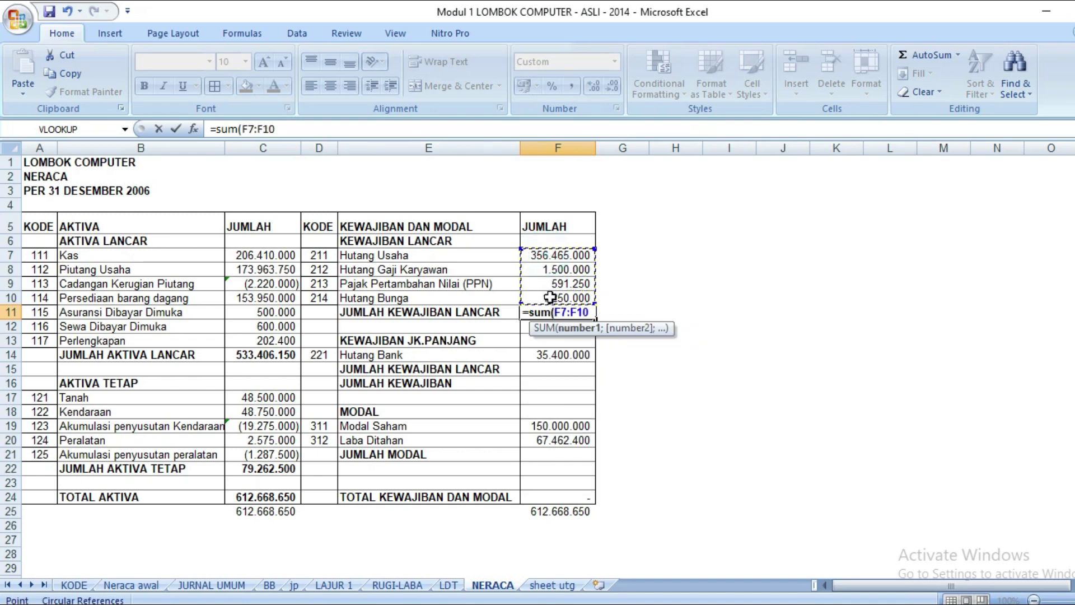
{"action": "type", "text": ")"}
{"action": "key", "text": "Return"}
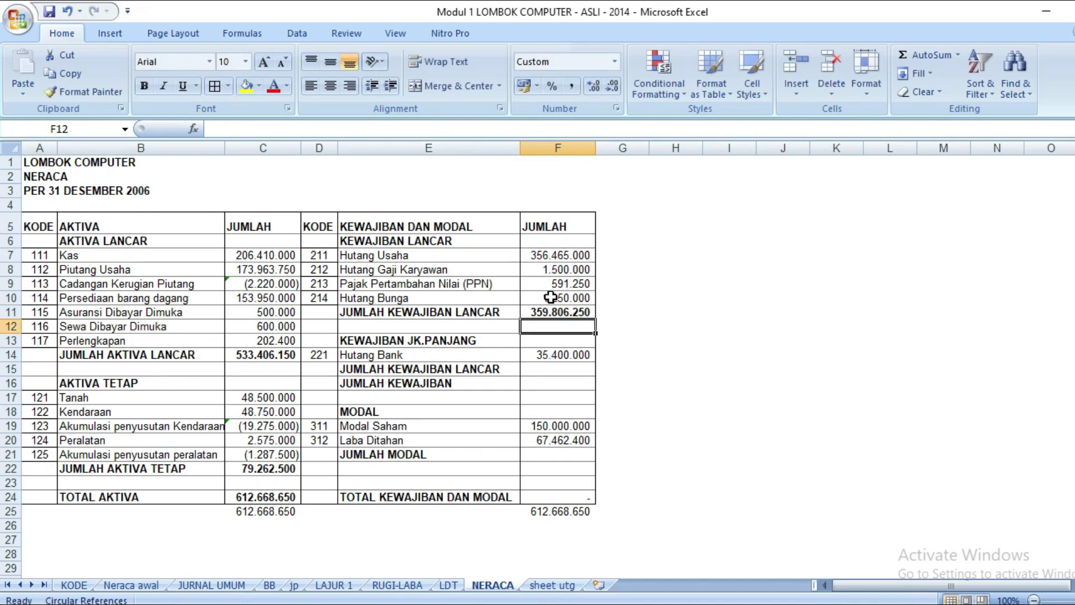
- Enter the subtotal for the KEWAJIBAN JK.PANJANG section in F15 as =F14
{"action": "left_click", "coordinate": [566, 354]}
{"action": "left_click", "coordinate": [572, 367]}
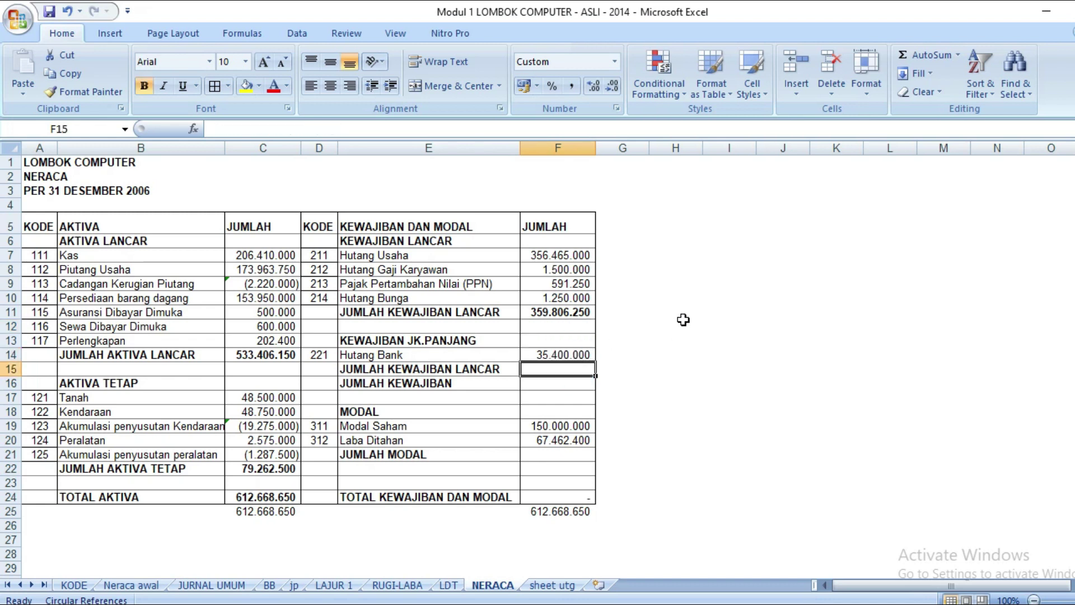
{"action": "type", "text": "="}
{"action": "key", "text": "Up"}
{"action": "key", "text": "Return"}
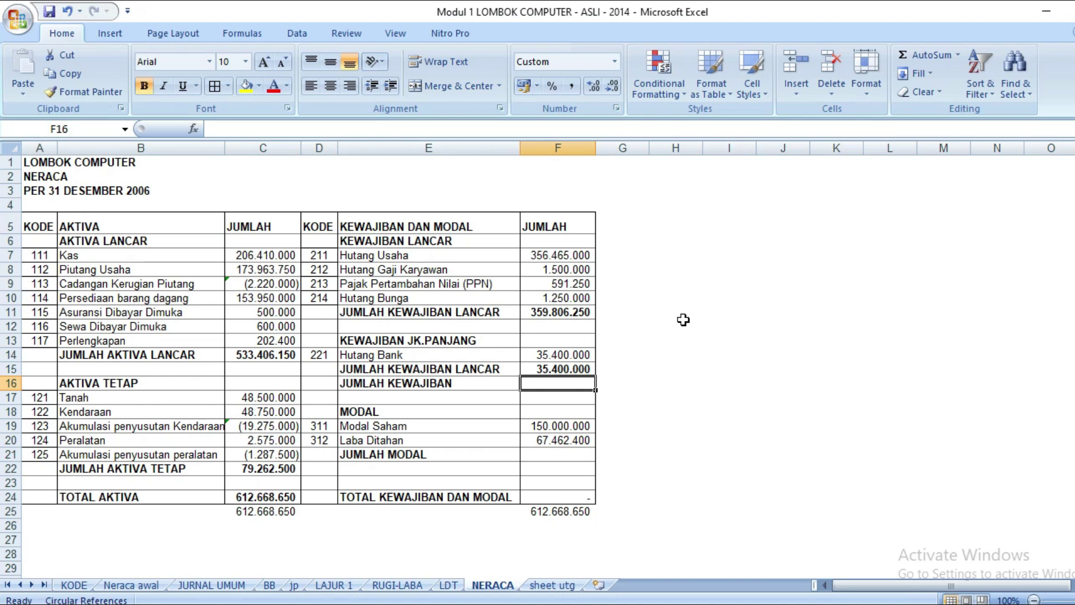
- Enter the JUMLAH KEWAJIBAN formula =F15+F11 in F16
{"action": "type", "text": "="}
{"action": "key", "text": "Down"}
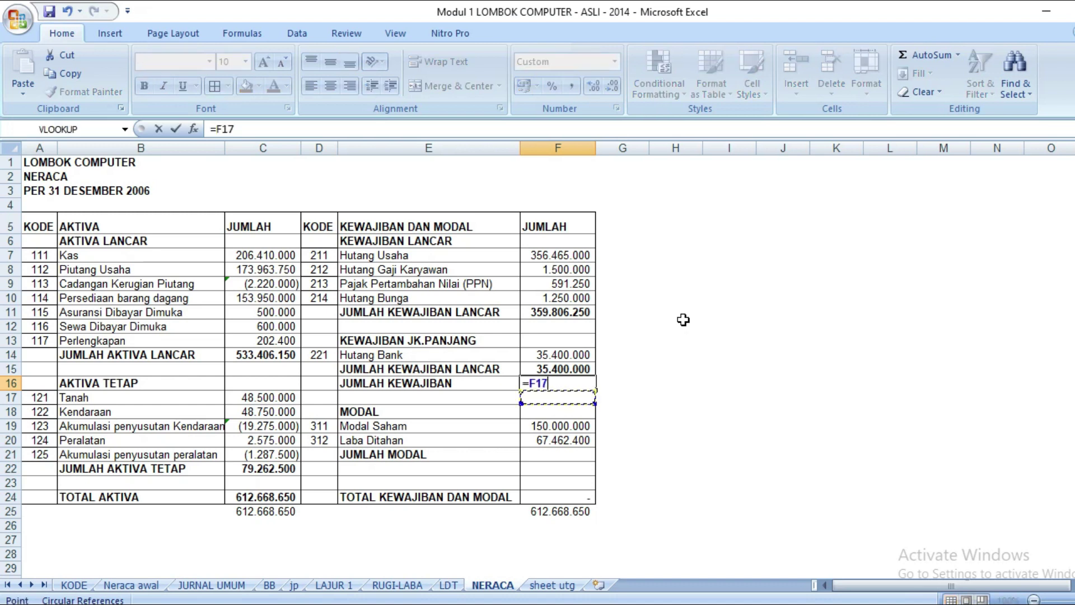
{"action": "key", "text": "Up"}
{"action": "key", "text": "Up"}
{"action": "type", "text": "+"}
{"action": "key", "text": "Up"}
{"action": "key", "text": "Up"}
{"action": "key", "text": "Up"}
{"action": "key", "text": "Up"}
{"action": "key", "text": "Up"}
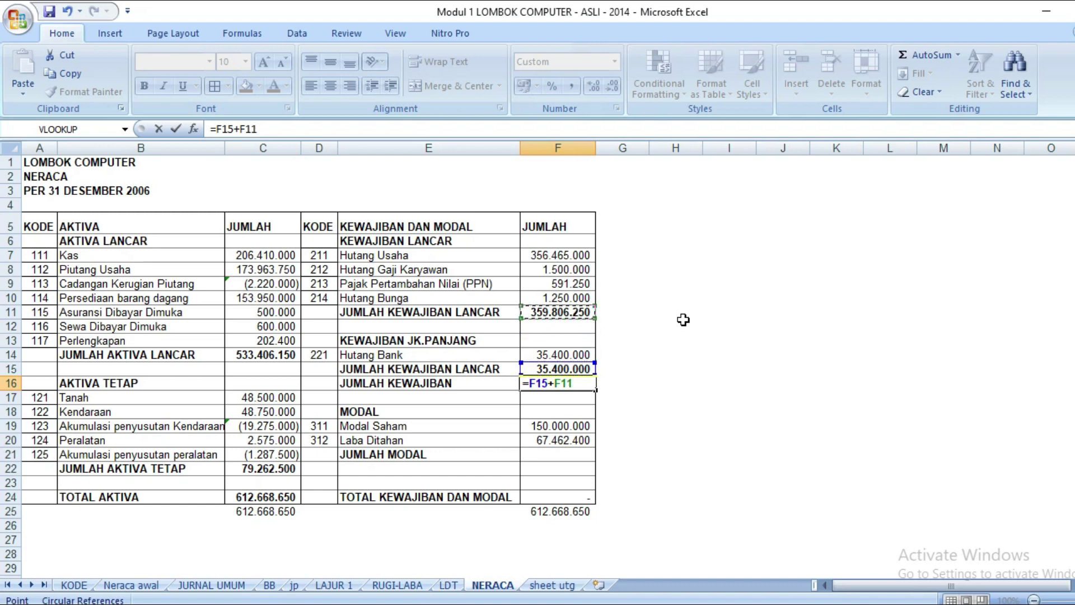
{"action": "key", "text": "Return"}
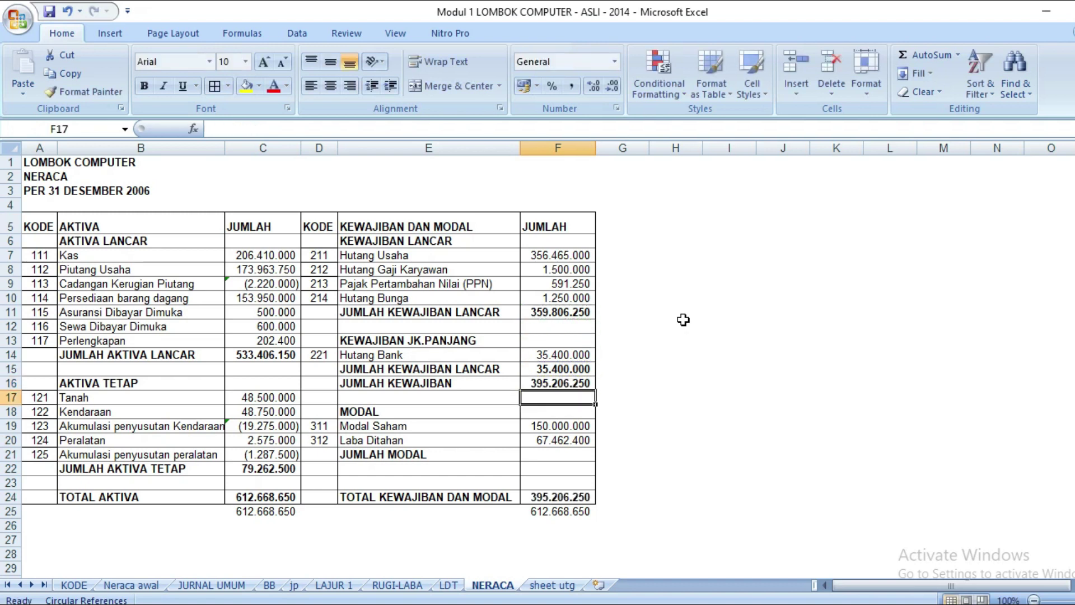
- Enter the JUMLAH MODAL formula =F19+F20 in F21
{"action": "left_click", "coordinate": [588, 456]}
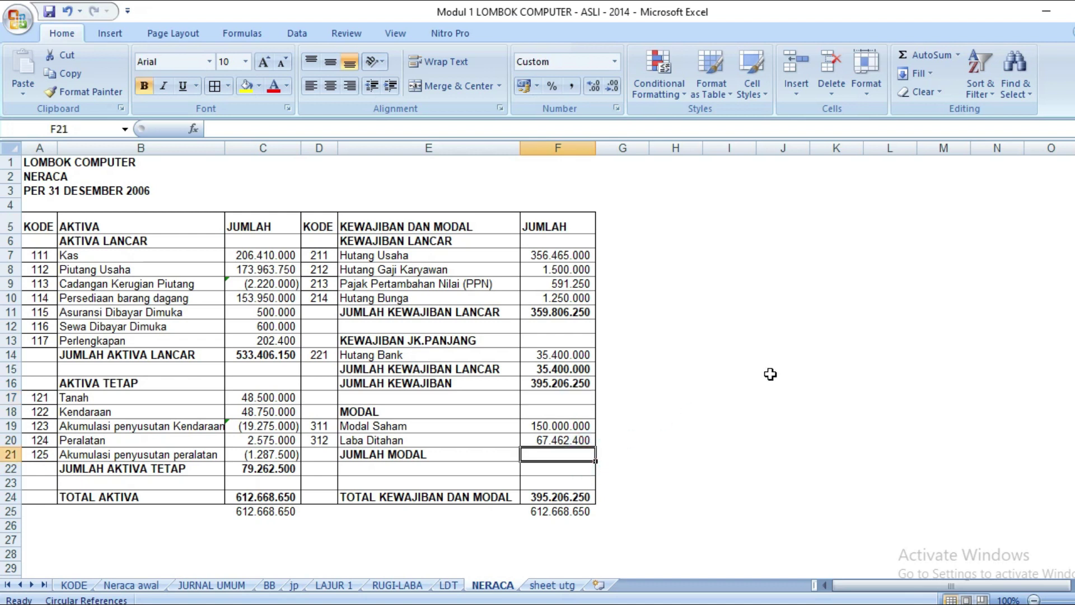
{"action": "type", "text": "="}
{"action": "key", "text": "Up"}
{"action": "key", "text": "Up"}
{"action": "type", "text": "+"}
{"action": "key", "text": "Up"}
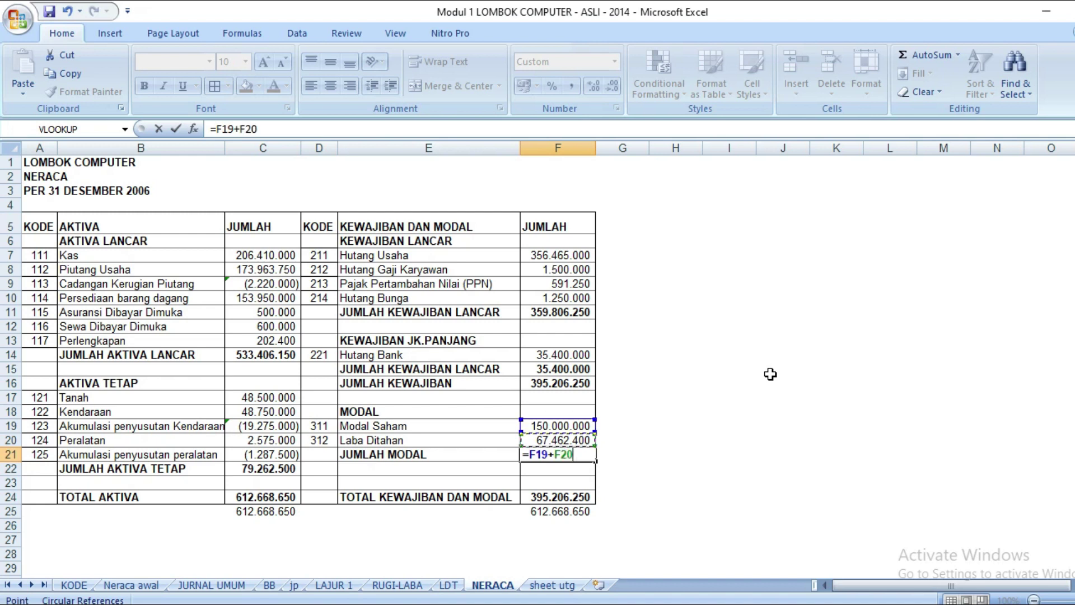
{"action": "key", "text": "Return"}
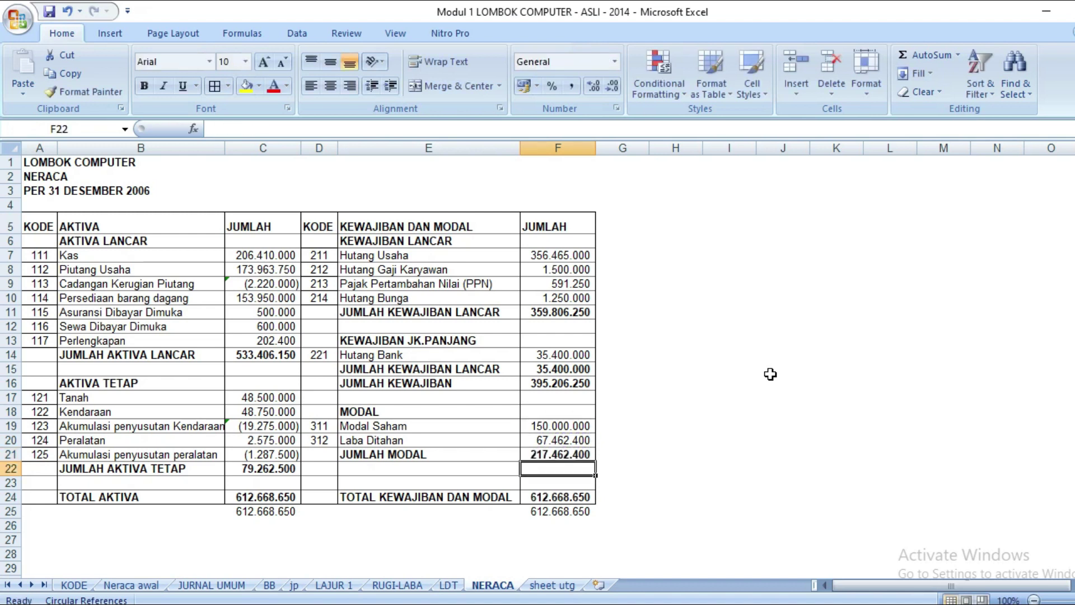
- Replace the existing TOTAL KEWAJIBAN DAN MODAL formula in F24 with =F16+F21
{"action": "left_click", "coordinate": [575, 497]}
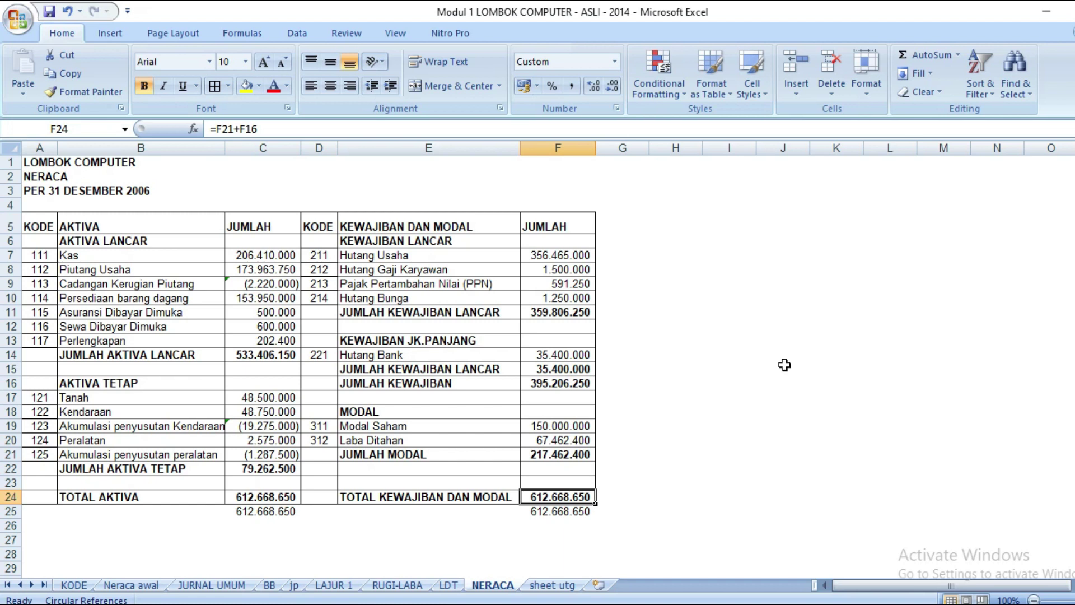
{"action": "key", "text": "Delete"}
{"action": "type", "text": "="}
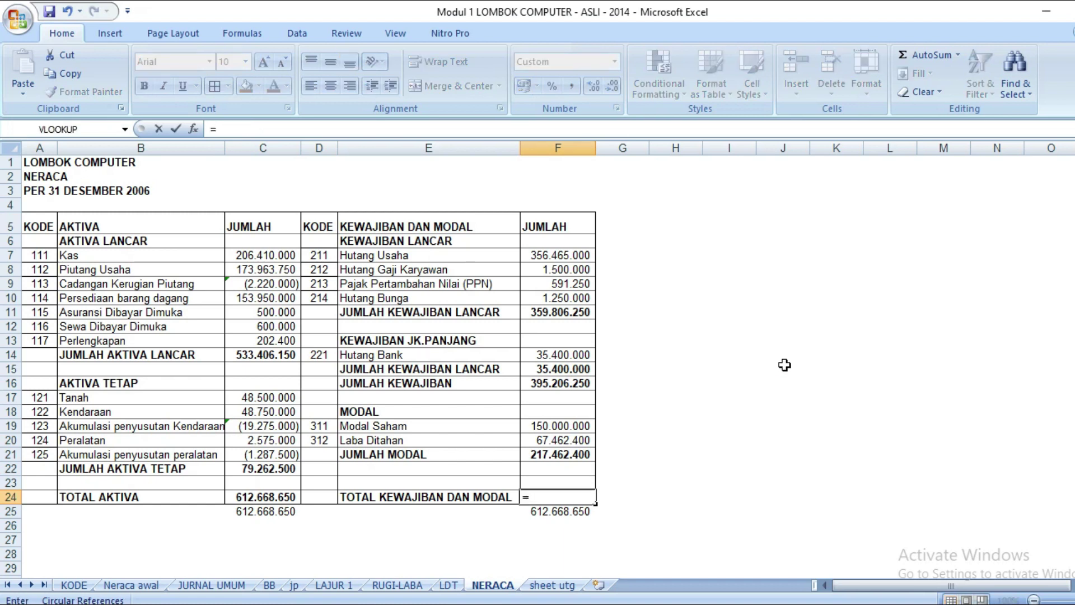
{"action": "left_click", "coordinate": [528, 386]}
{"action": "type", "text": "+"}
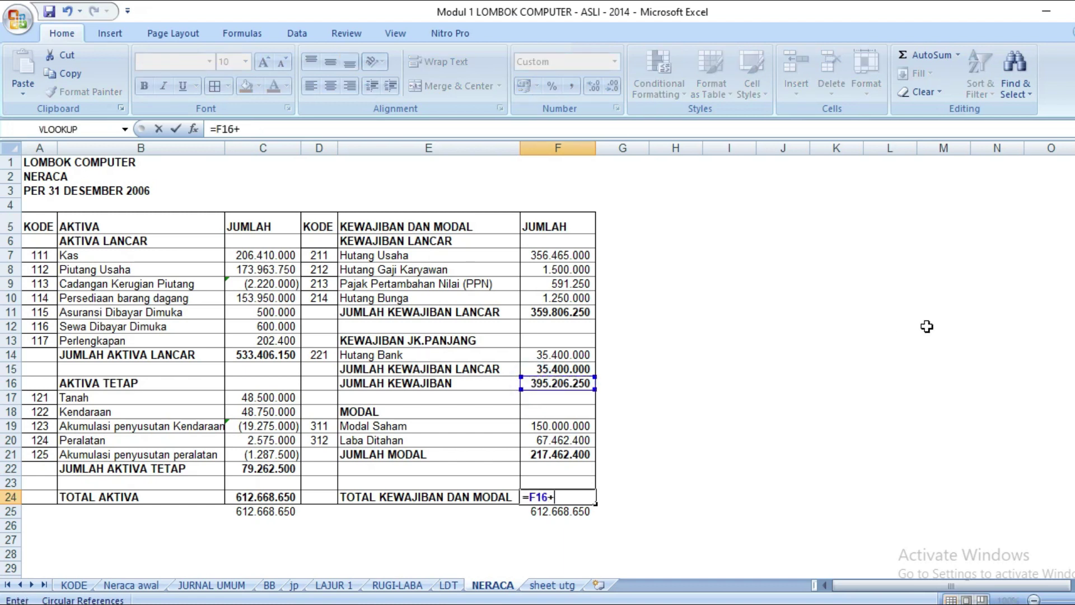
{"action": "left_click", "coordinate": [573, 442]}
{"action": "left_click", "coordinate": [583, 456]}
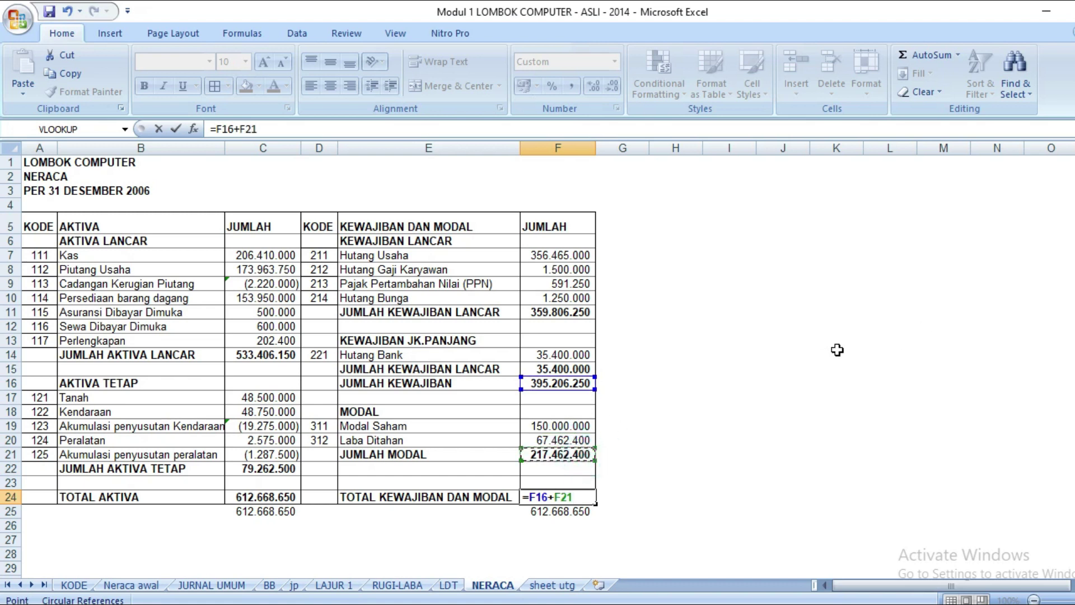
{"action": "key", "text": "Return"}
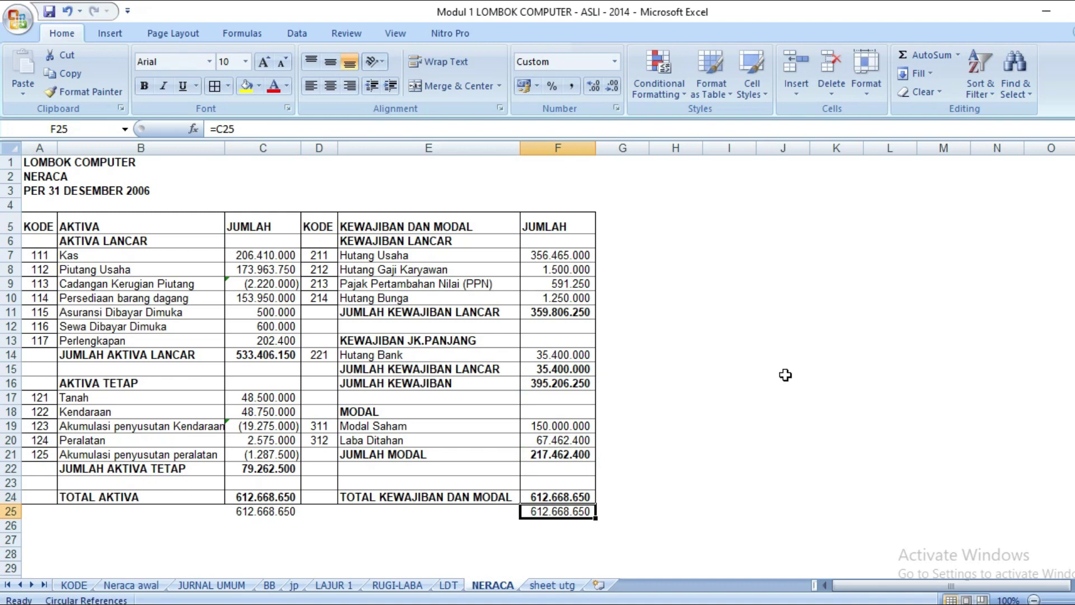
- Compare the TOTAL AKTIVA amount in C24 with the TOTAL KEWAJIBAN DAN MODAL amount in F24
{"action": "left_click", "coordinate": [135, 499]}
{"action": "left_click", "coordinate": [548, 497]}
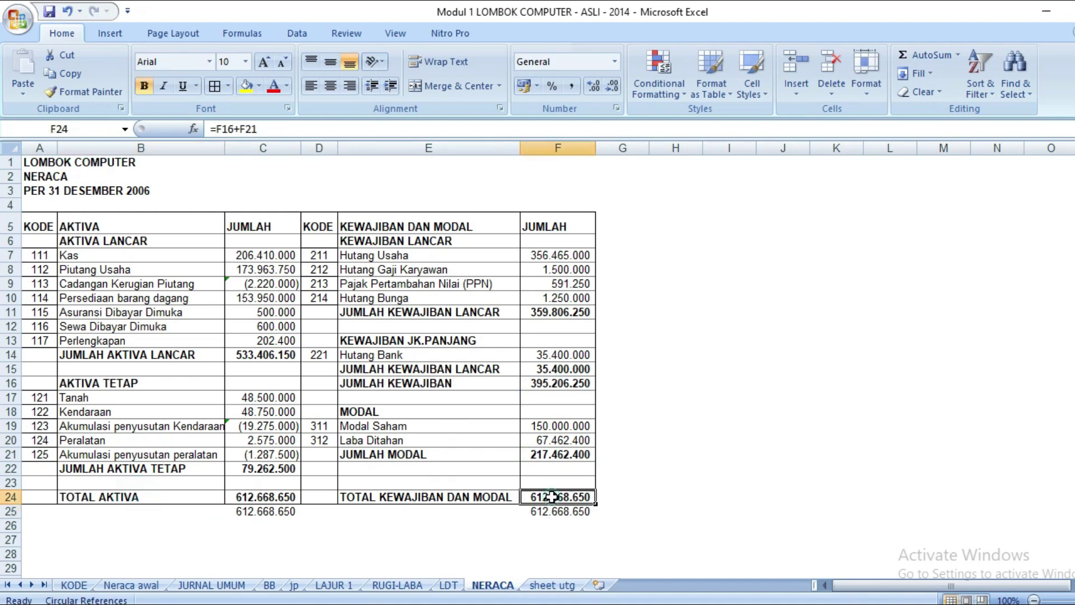
{"action": "left_click", "coordinate": [253, 497]}
{"action": "left_click", "coordinate": [559, 495]}
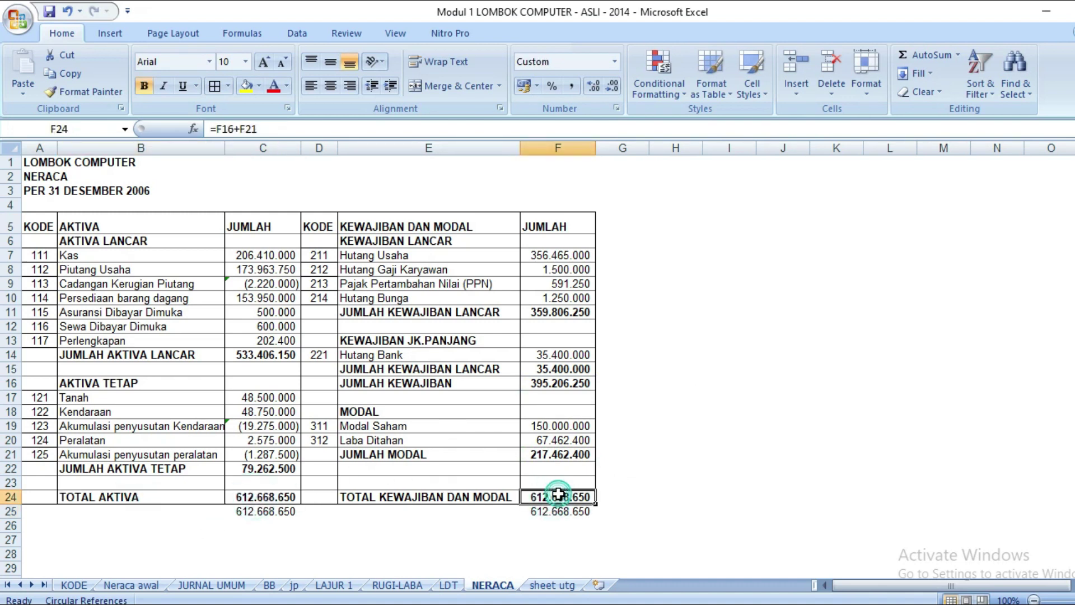
- Open the sheet utg worksheet and look over the BUKU PEMBANTU PIUTANG and BUKU PEMBANTU HUTANG tables
{"action": "left_click", "coordinate": [535, 586]}
{"action": "scroll", "coordinate": [315, 397], "scroll_direction": "down", "scroll_amount": 3}
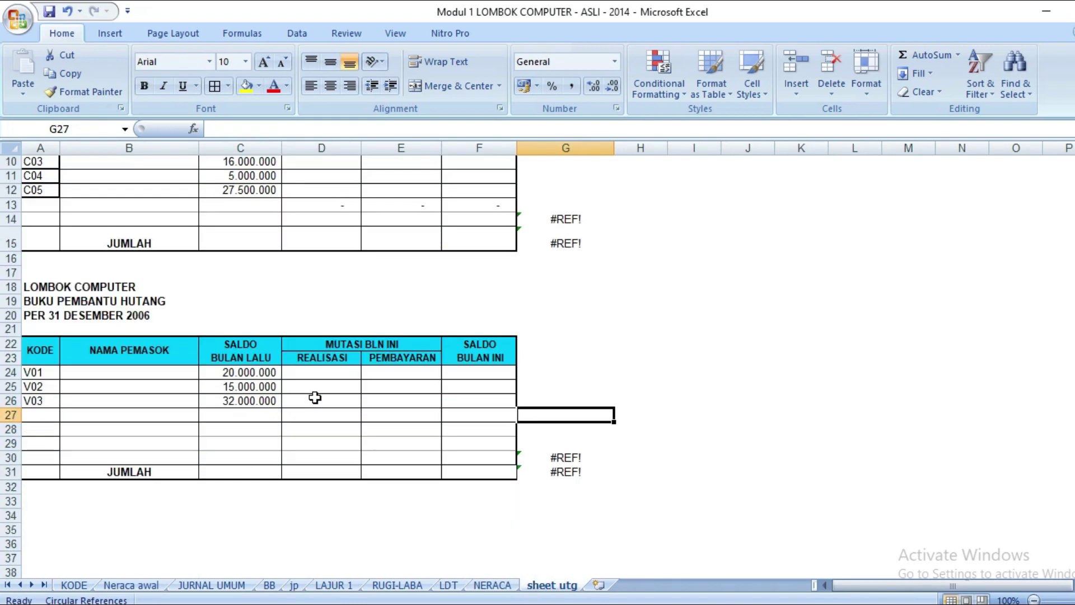
{"action": "scroll", "coordinate": [315, 398], "scroll_direction": "up", "scroll_amount": 3}
{"action": "left_click", "coordinate": [116, 280]}
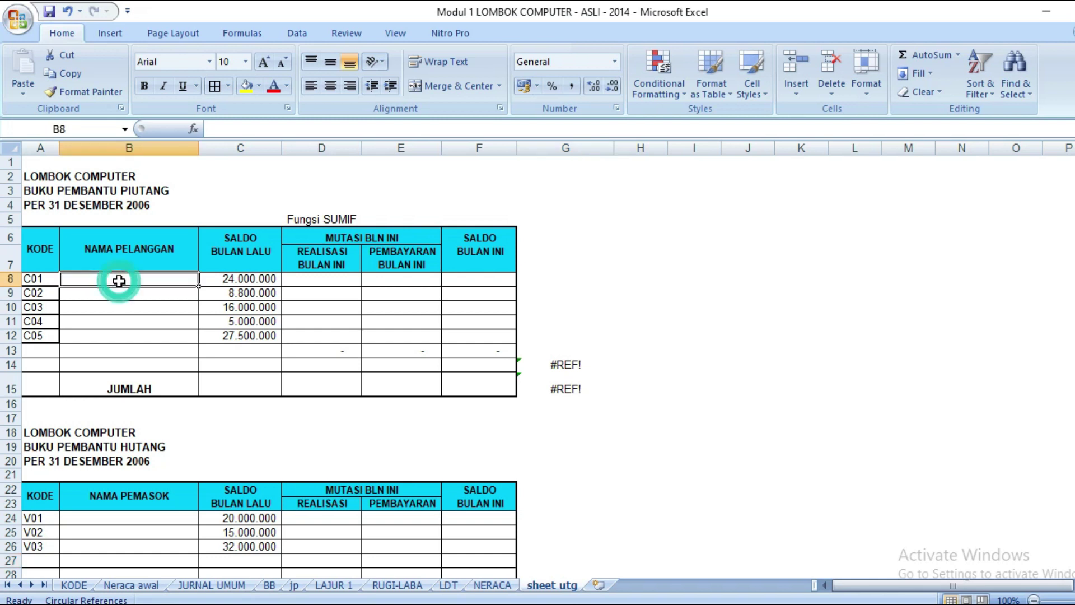
{"action": "left_click", "coordinate": [430, 295]}
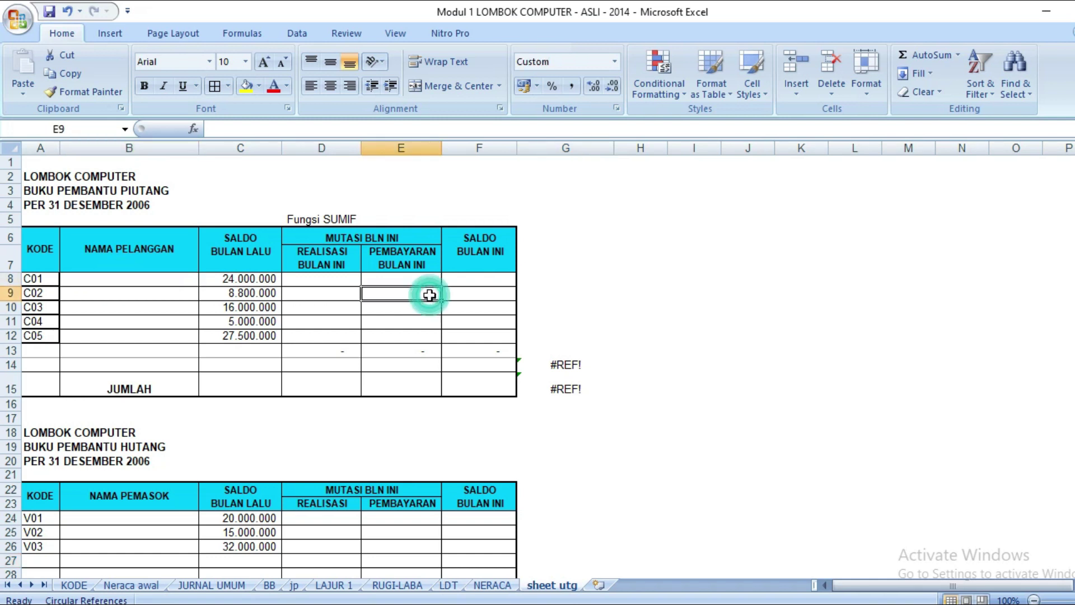
- Review the asset, liability and total rows on the NERACA sheet, and return to the sheet utg worksheet
{"action": "left_click", "coordinate": [575, 520]}
{"action": "left_click", "coordinate": [493, 585]}
{"action": "left_click", "coordinate": [356, 471]}
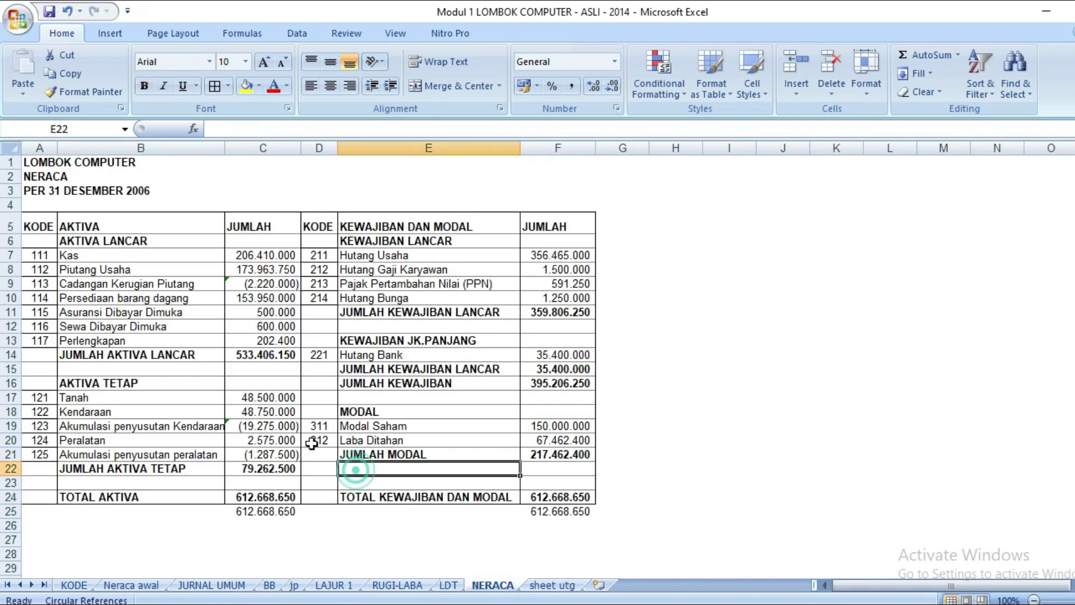
{"action": "left_click", "coordinate": [245, 367]}
{"action": "left_click", "coordinate": [246, 259]}
{"action": "left_click", "coordinate": [575, 509]}
{"action": "left_click", "coordinate": [421, 509]}
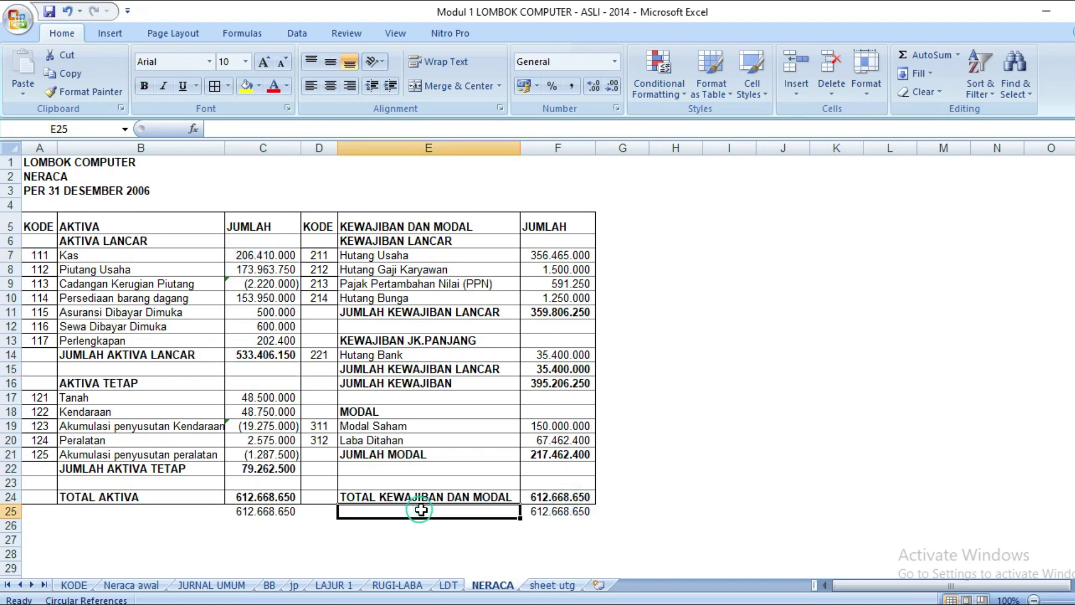
{"action": "left_click", "coordinate": [549, 585]}
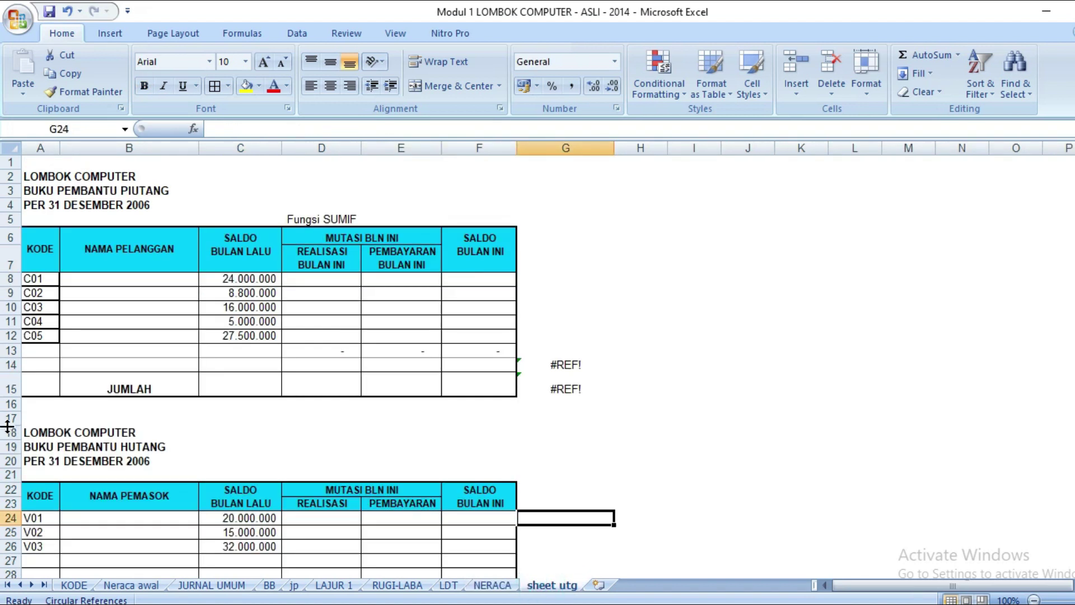
- Look over the full extent of the BUKU PEMBANTU PIUTANG and BUKU PEMBANTU HUTANG tables
{"action": "left_click", "coordinate": [147, 277]}
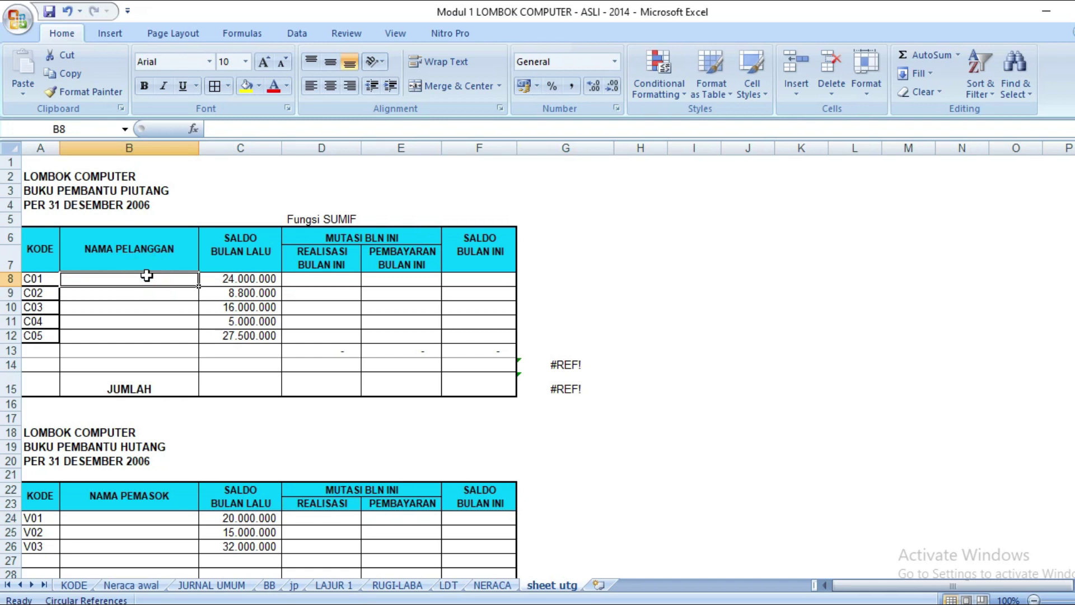
{"action": "scroll", "coordinate": [147, 275], "scroll_direction": "down", "scroll_amount": 1}
{"action": "scroll", "coordinate": [147, 276], "scroll_direction": "up", "scroll_amount": 1}
{"action": "left_click", "coordinate": [56, 165]}
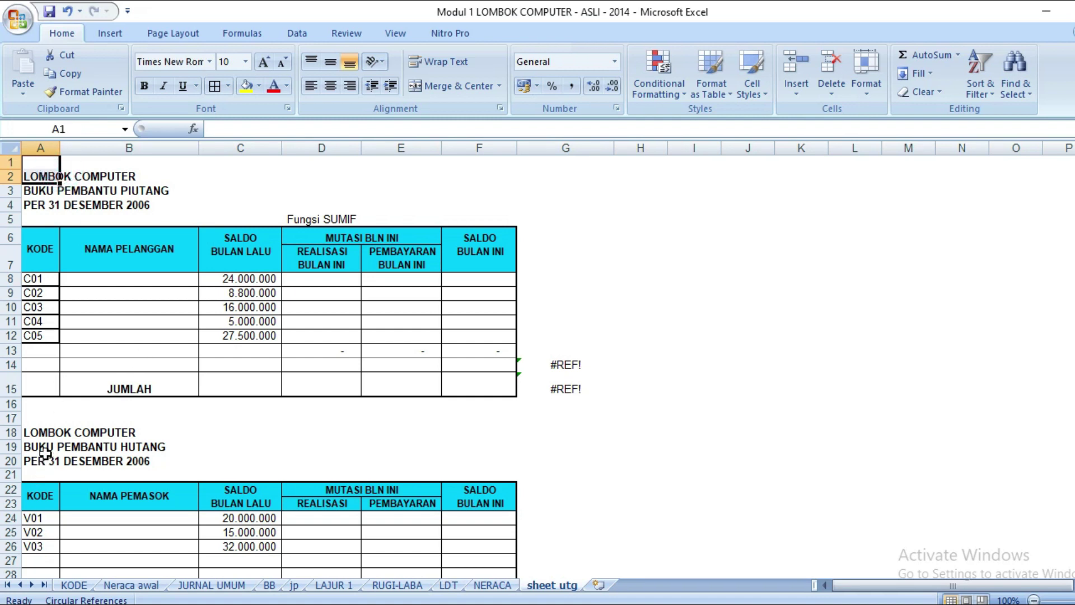
{"action": "scroll", "coordinate": [44, 453], "scroll_direction": "down", "scroll_amount": 3}
{"action": "scroll", "coordinate": [39, 442], "scroll_direction": "up", "scroll_amount": 3}
{"action": "left_click_drag", "start_coordinate": [42, 179], "coordinate": [492, 541]}
{"action": "scroll", "coordinate": [492, 512], "scroll_direction": "up", "scroll_amount": 2}
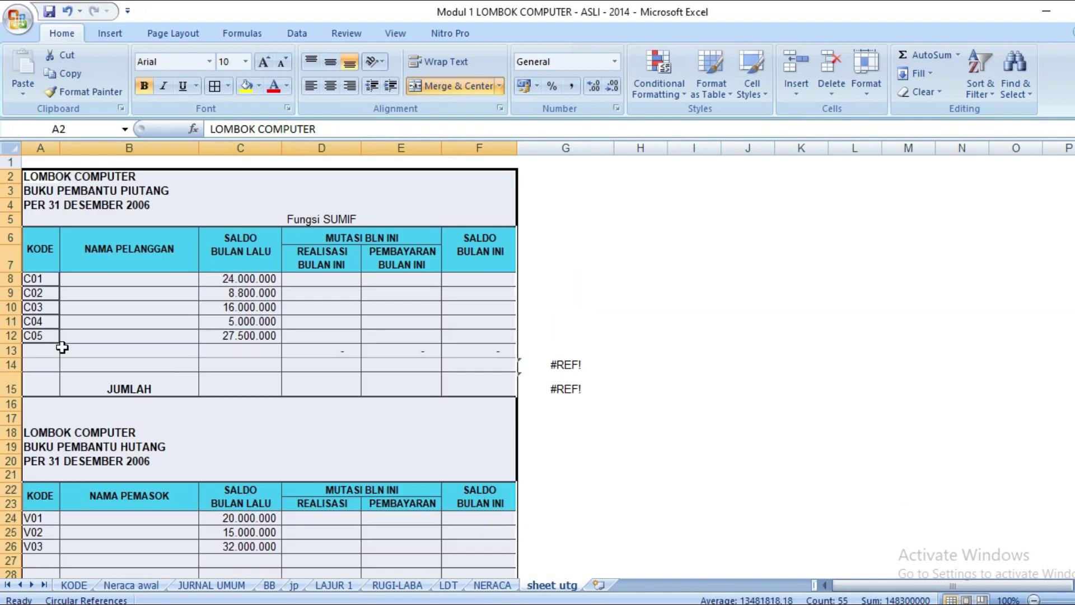
- Examine the BUKU PEMBANTU PIUTANG title and its column headings from KODE through SALDO BULAN INI
{"action": "left_click", "coordinate": [35, 280]}
{"action": "left_click", "coordinate": [48, 177]}
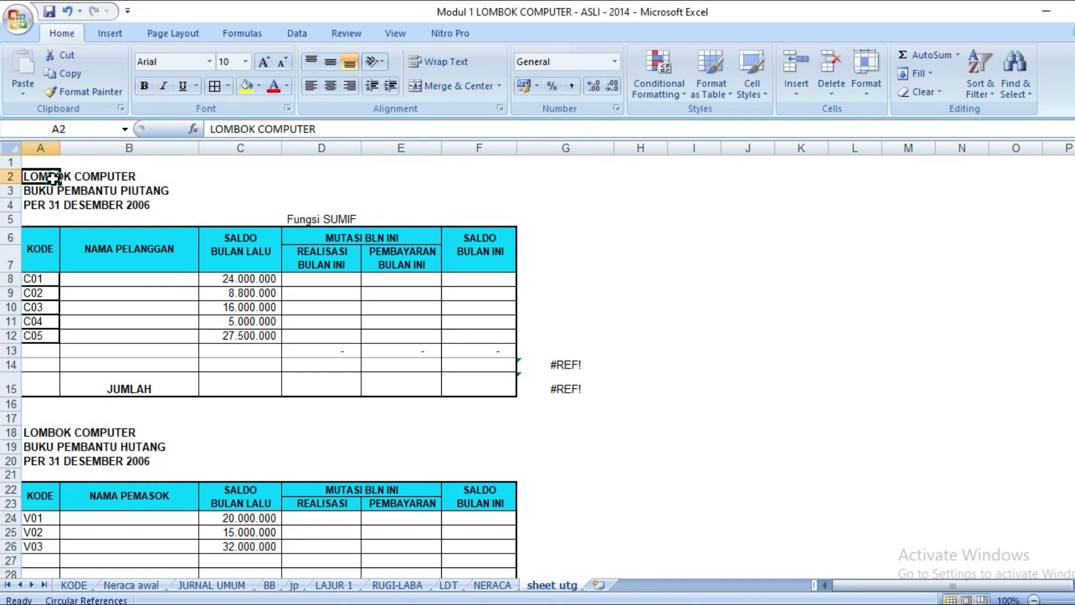
{"action": "left_click", "coordinate": [55, 257]}
{"action": "left_click", "coordinate": [116, 255]}
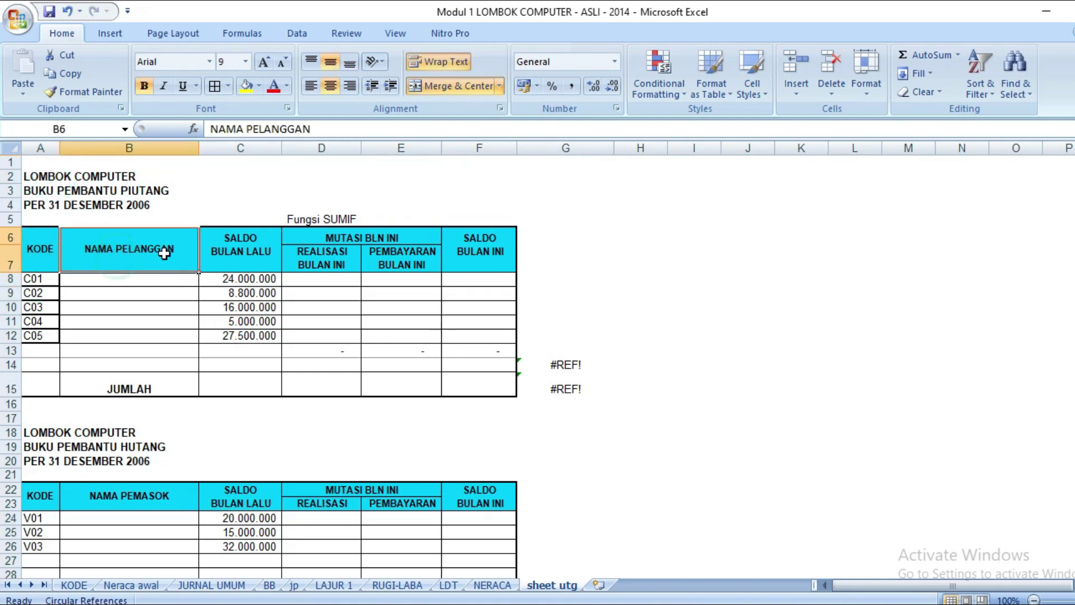
{"action": "left_click", "coordinate": [245, 258]}
{"action": "left_click", "coordinate": [246, 238]}
{"action": "left_click", "coordinate": [246, 262]}
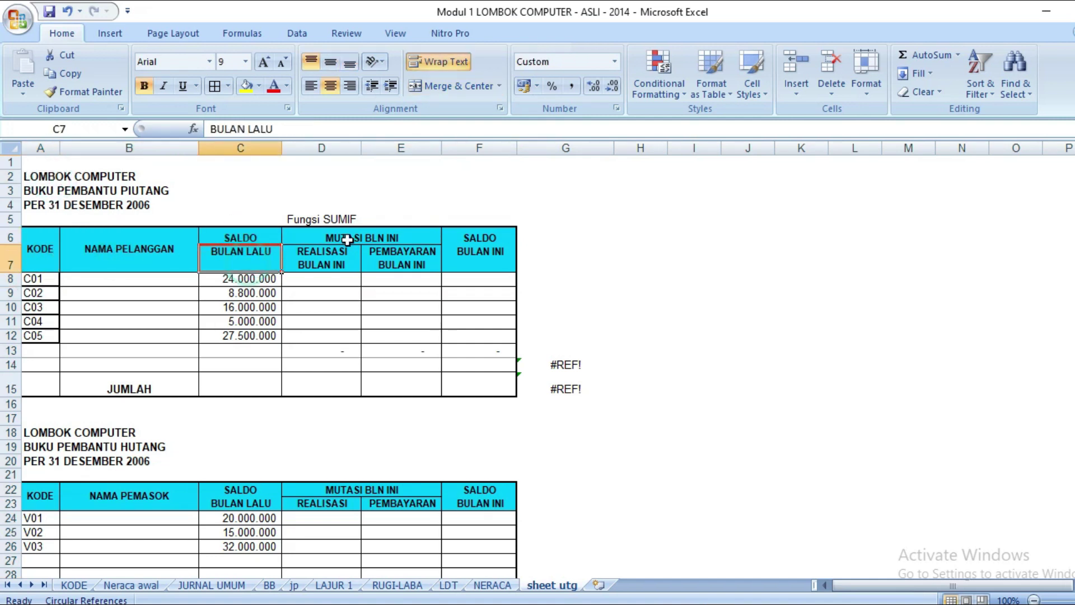
{"action": "left_click", "coordinate": [348, 239]}
{"action": "left_click", "coordinate": [338, 261]}
{"action": "left_click", "coordinate": [398, 267]}
{"action": "left_click", "coordinate": [468, 235]}
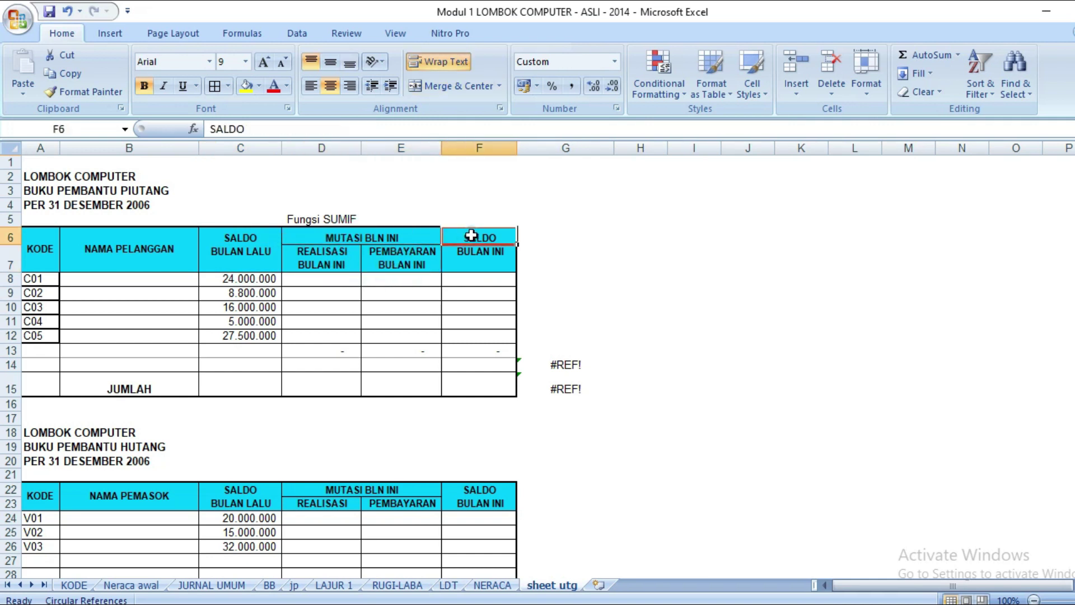
{"action": "left_click", "coordinate": [449, 256]}
{"action": "left_click", "coordinate": [189, 349]}
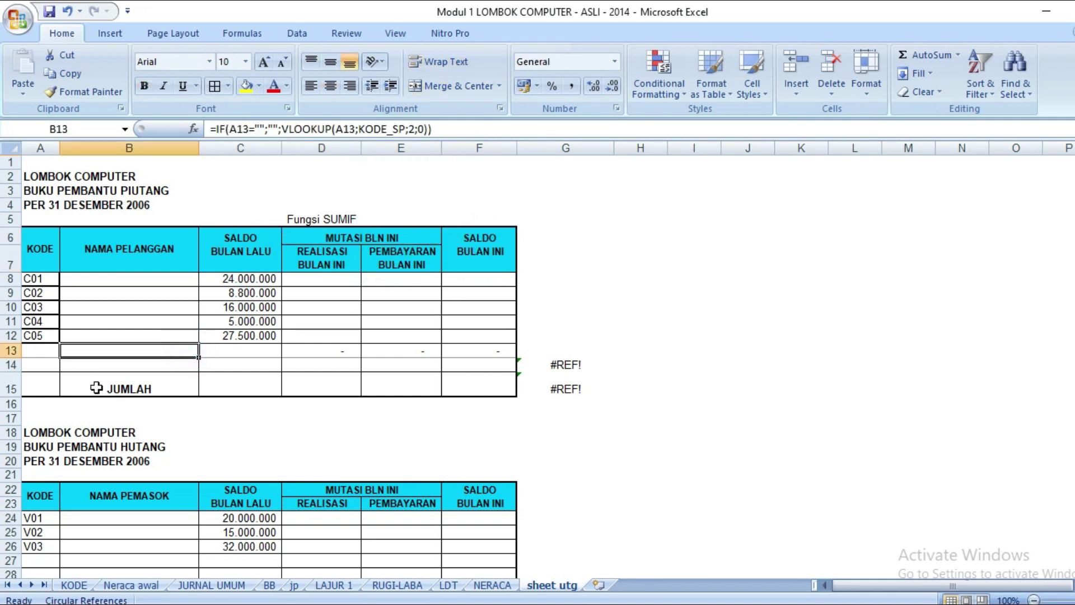
- Check the empty NAMA PEMASOK and NAMA PELANGGAN columns and the customer codes in A8:A12
{"action": "scroll", "coordinate": [98, 387], "scroll_direction": "down", "scroll_amount": 3}
{"action": "left_click", "coordinate": [98, 374]}
{"action": "scroll", "coordinate": [98, 375], "scroll_direction": "up", "scroll_amount": 3}
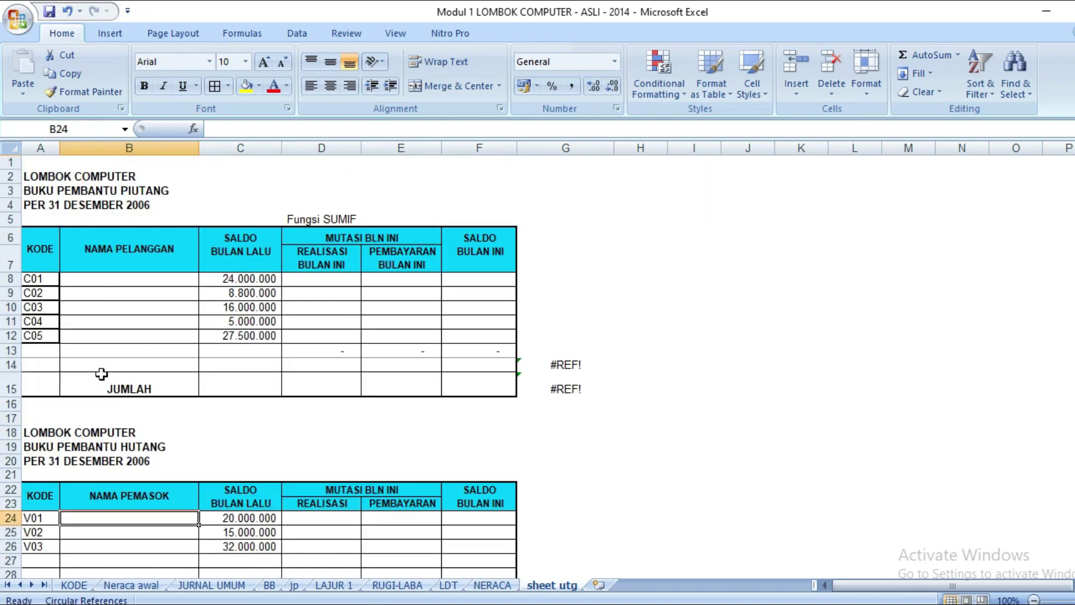
{"action": "left_click", "coordinate": [111, 281]}
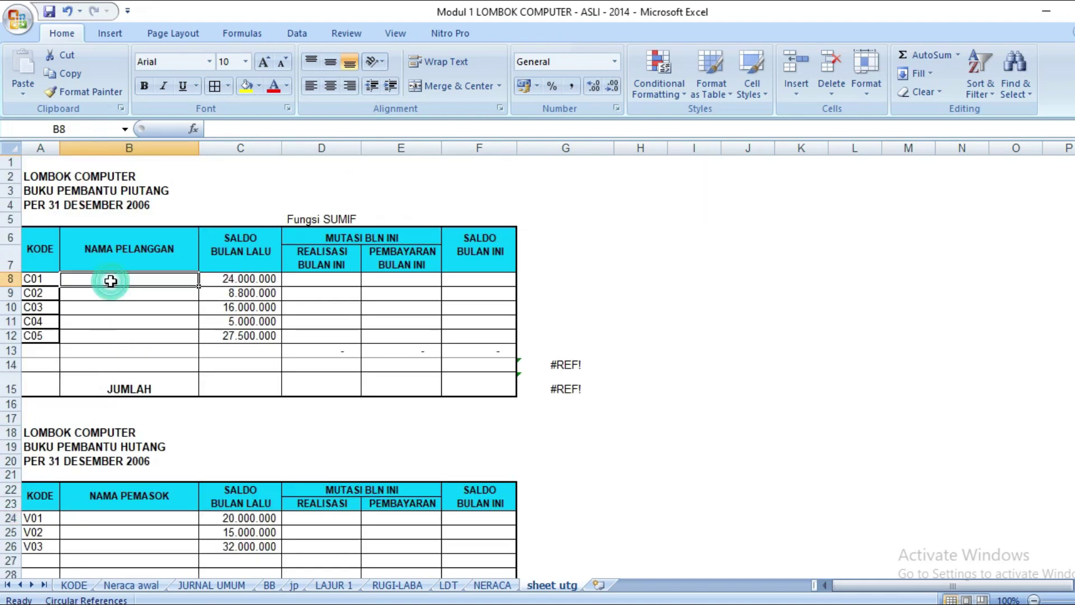
{"action": "left_click", "coordinate": [312, 324]}
{"action": "left_click", "coordinate": [127, 280]}
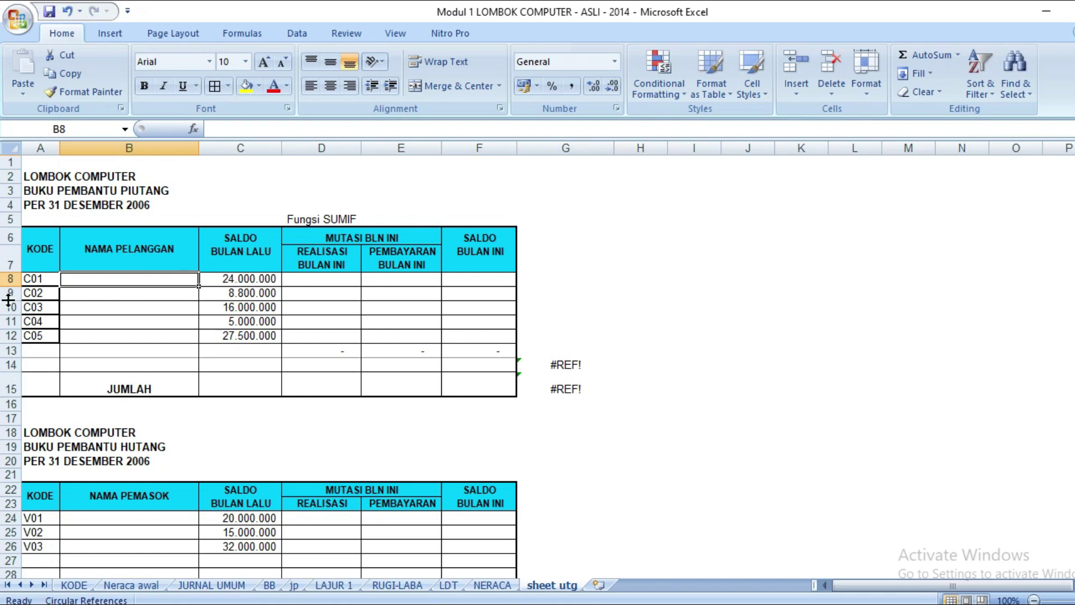
{"action": "left_click", "coordinate": [44, 279]}
{"action": "left_click", "coordinate": [44, 293]}
{"action": "left_click", "coordinate": [45, 307]}
{"action": "left_click", "coordinate": [45, 321]}
{"action": "left_click", "coordinate": [45, 336]}
{"action": "scroll", "coordinate": [44, 314], "scroll_direction": "down", "scroll_amount": 1}
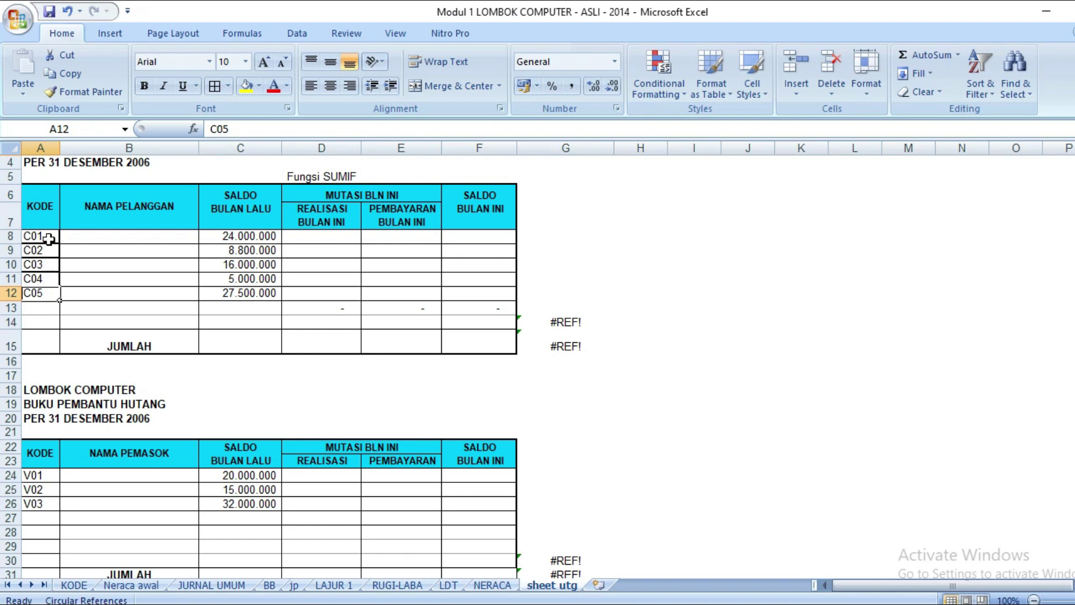
- Clear the customer codes in A9:A12, keeping C01 in A8
{"action": "left_click", "coordinate": [49, 240]}
{"action": "left_click_drag", "start_coordinate": [41, 249], "coordinate": [45, 292]}
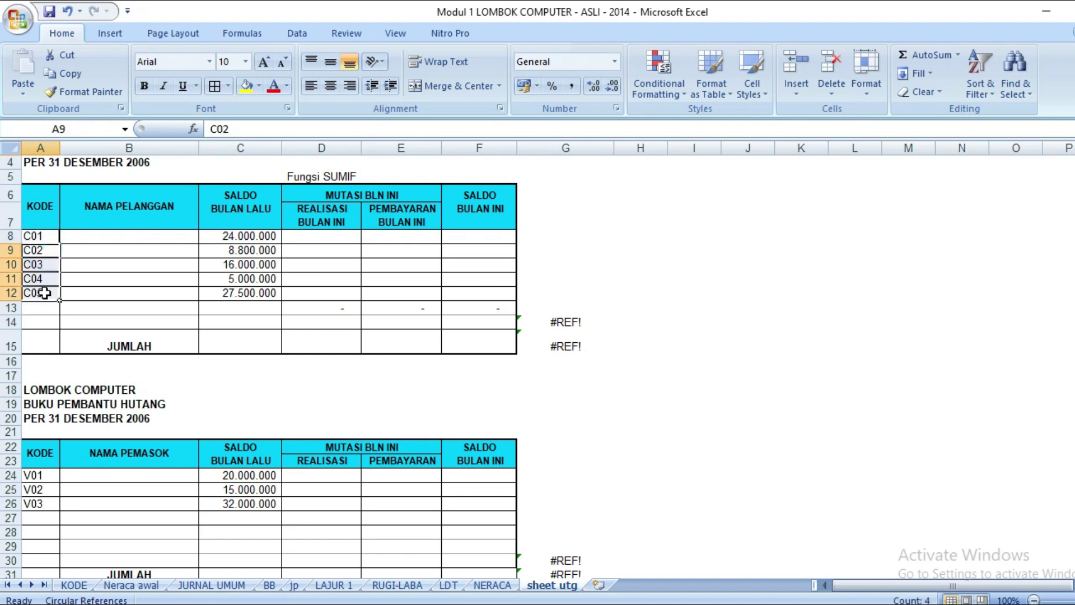
{"action": "key", "text": "Delete"}
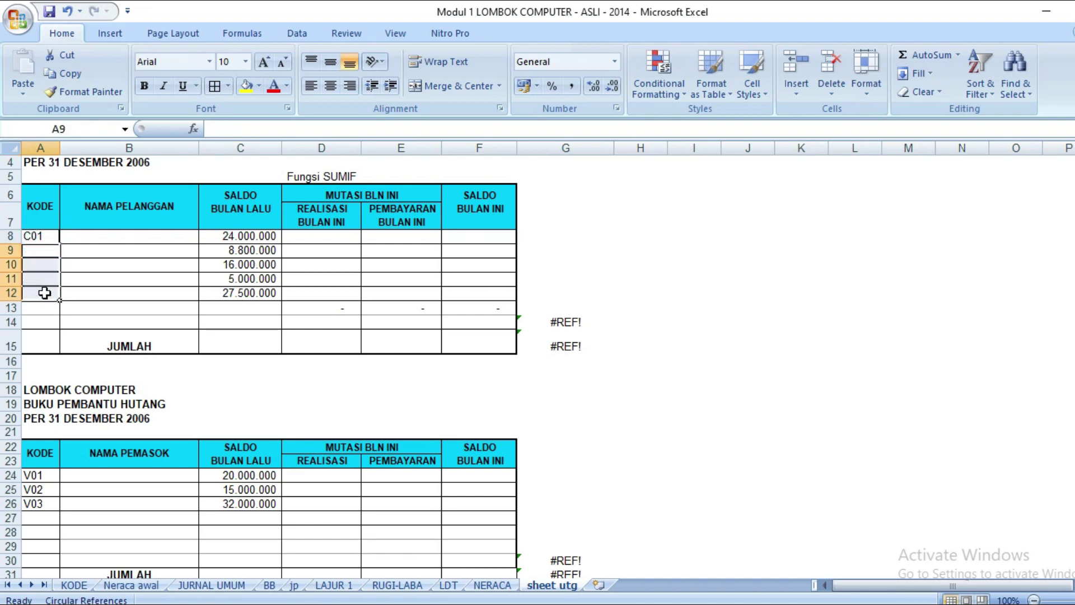
- Enter C02 in A9 and fill the code series from A8:A9 down to C05 in A12
{"action": "left_click", "coordinate": [42, 253]}
{"action": "left_click", "coordinate": [45, 237]}
{"action": "left_click", "coordinate": [48, 246]}
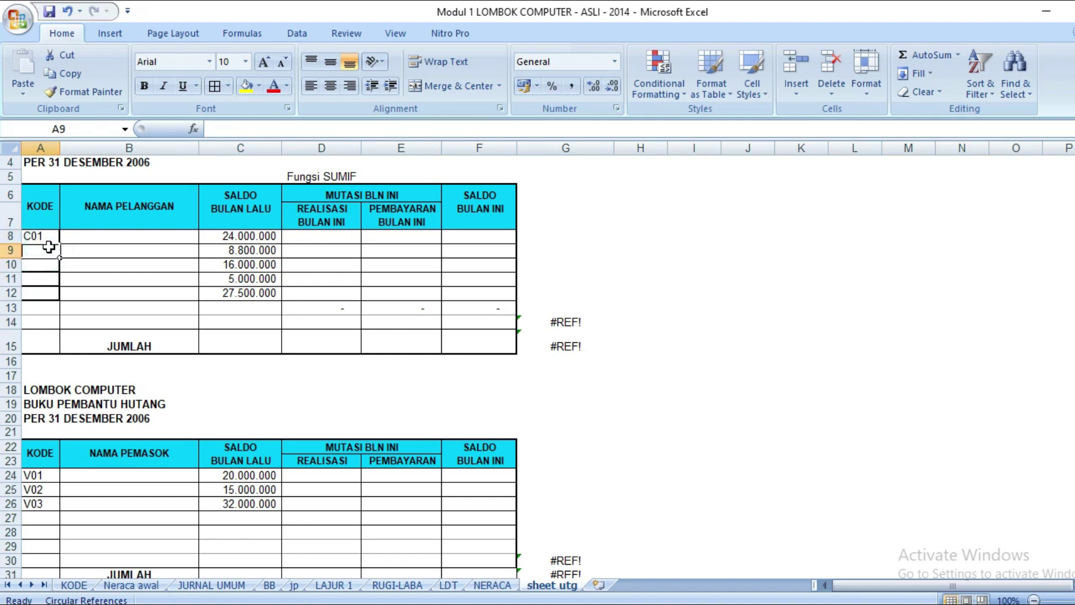
{"action": "type", "text": "c"}
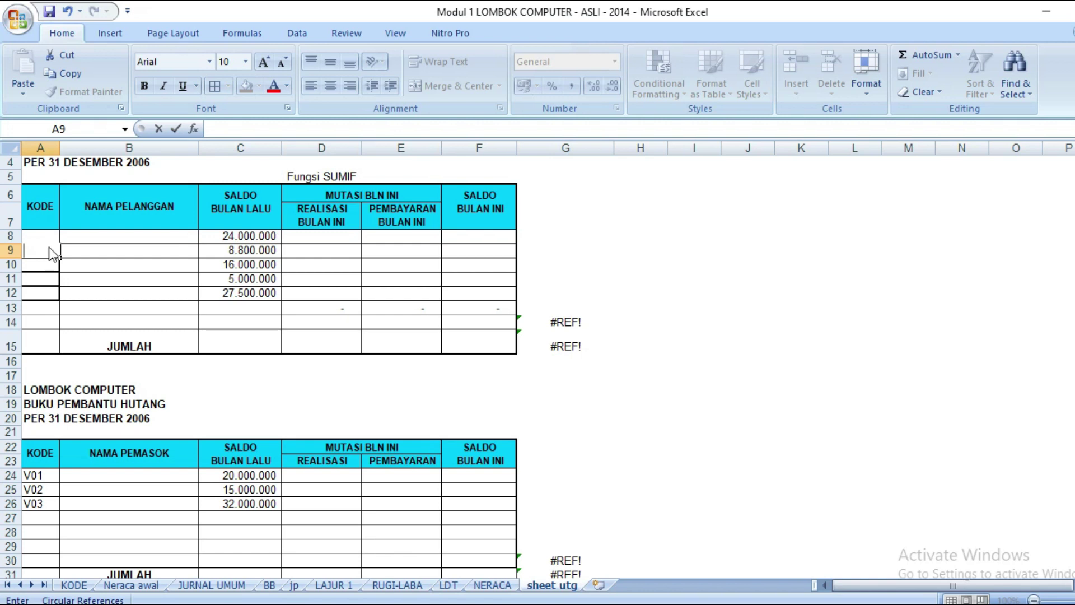
{"action": "key", "text": "Return"}
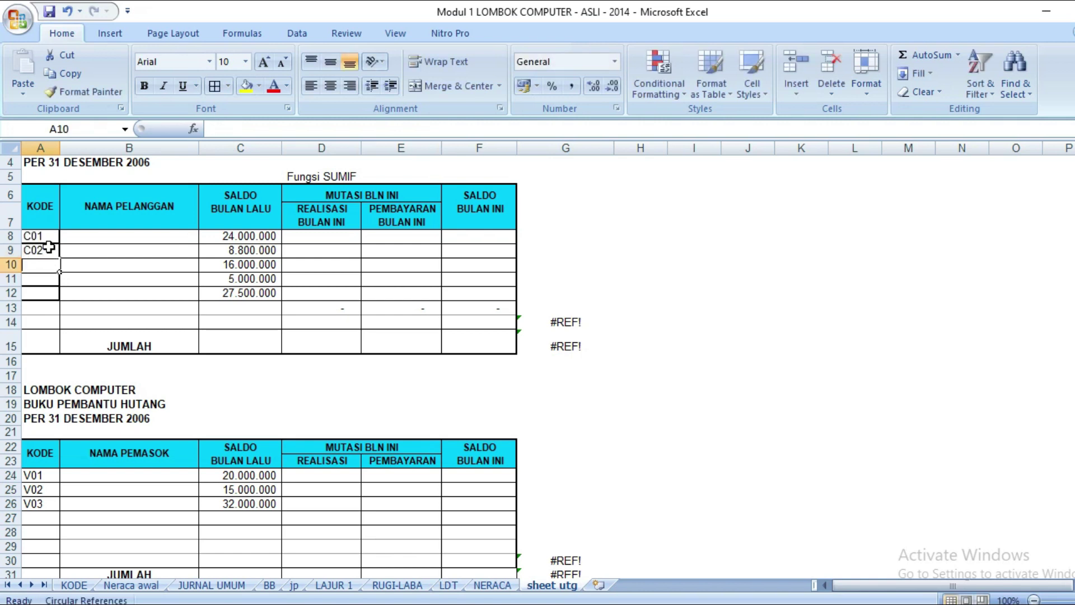
{"action": "left_click_drag", "start_coordinate": [50, 239], "coordinate": [67, 300]}
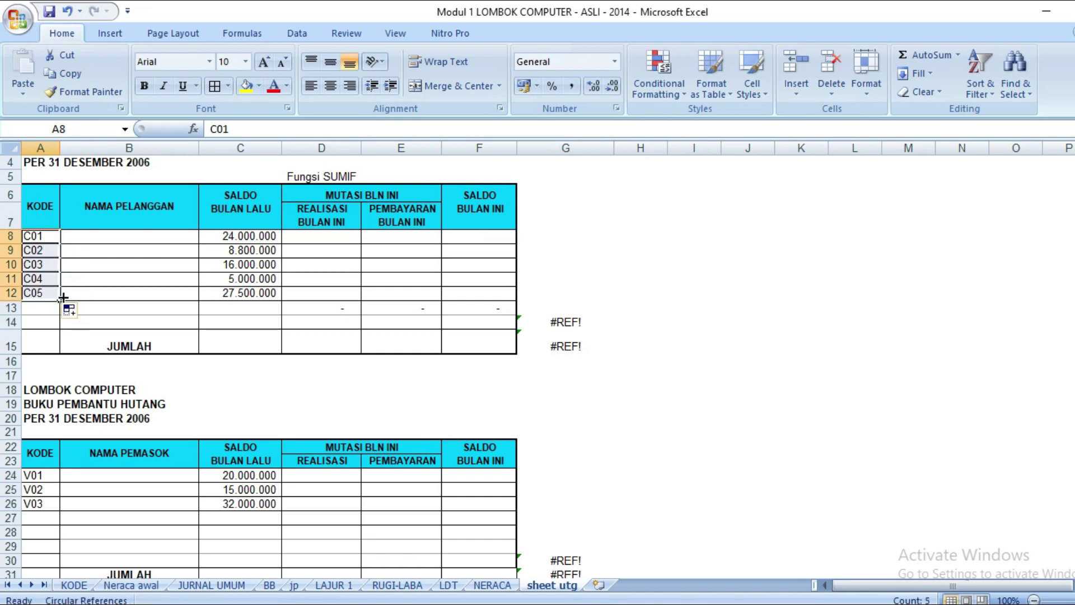
{"action": "left_click", "coordinate": [78, 290]}
- Examine the NAMA PELANGGAN, SALDO BULAN LALU and REALISASI BULAN INI columns of the receivable ledger
{"action": "left_click", "coordinate": [105, 237]}
{"action": "scroll", "coordinate": [112, 230], "scroll_direction": "up", "scroll_amount": 1}
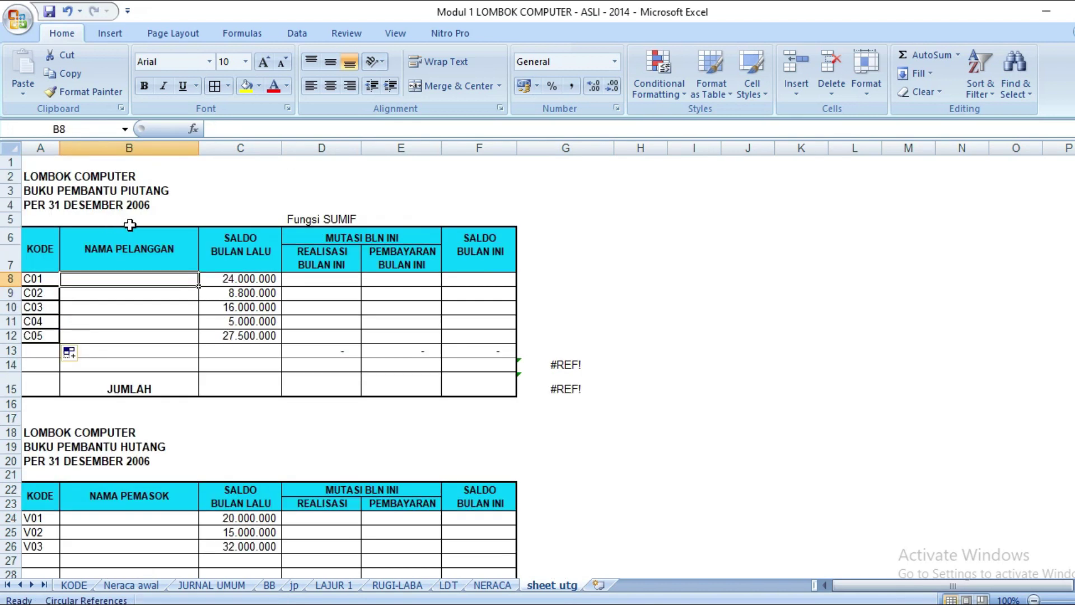
{"action": "left_click", "coordinate": [255, 274]}
{"action": "left_click", "coordinate": [330, 265]}
{"action": "left_click", "coordinate": [182, 285]}
{"action": "left_click_drag", "start_coordinate": [240, 278], "coordinate": [243, 338]}
{"action": "scroll", "coordinate": [242, 338], "scroll_direction": "down", "scroll_amount": 3}
{"action": "scroll", "coordinate": [248, 351], "scroll_direction": "up", "scroll_amount": 3}
{"action": "left_click", "coordinate": [163, 280]}
{"action": "type", "text": "="}
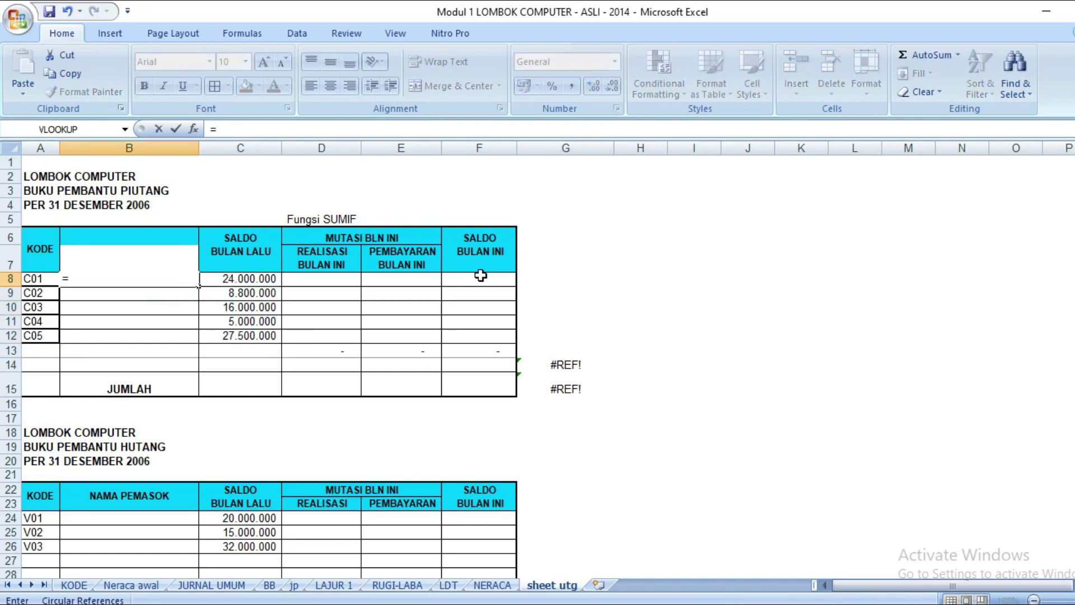
{"action": "type", "text": "v"}
{"action": "key", "text": "BackSpace"}
{"action": "key", "text": "BackSpace"}
{"action": "left_click", "coordinate": [664, 297]}
{"action": "left_click", "coordinate": [180, 280]}
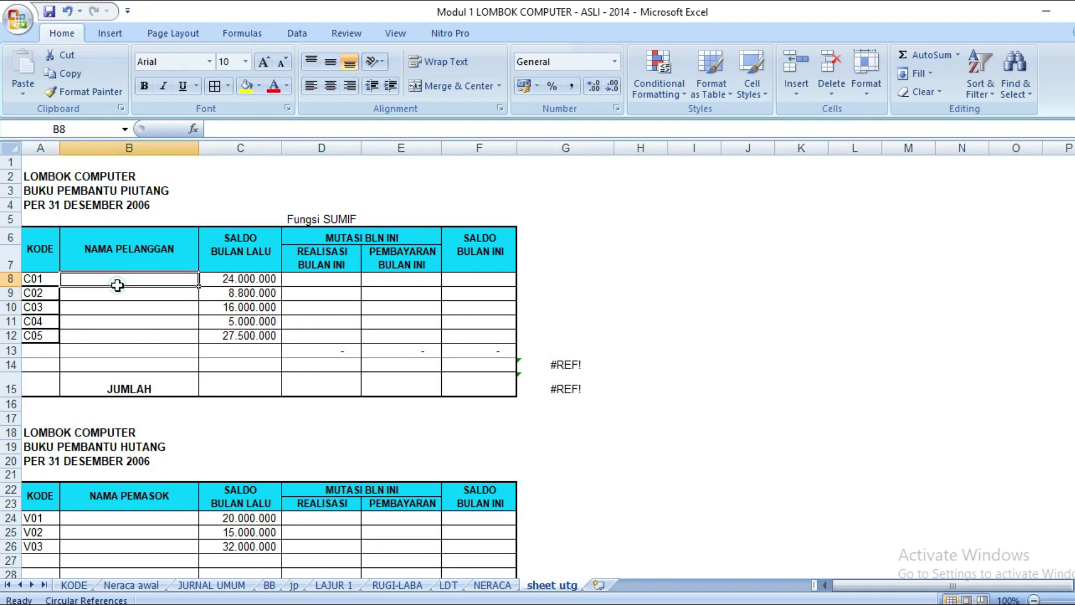
- Open the KODE sheet and check the KODE PELANGGAN table and the workbook's list of defined names
{"action": "left_click", "coordinate": [74, 586]}
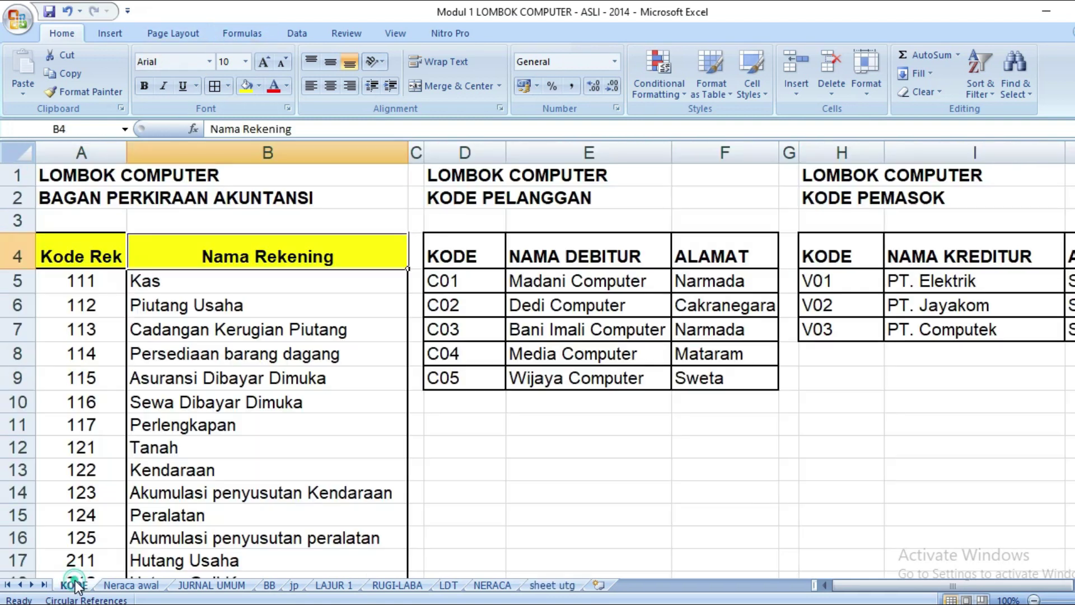
{"action": "left_click", "coordinate": [456, 242]}
{"action": "left_click", "coordinate": [750, 272]}
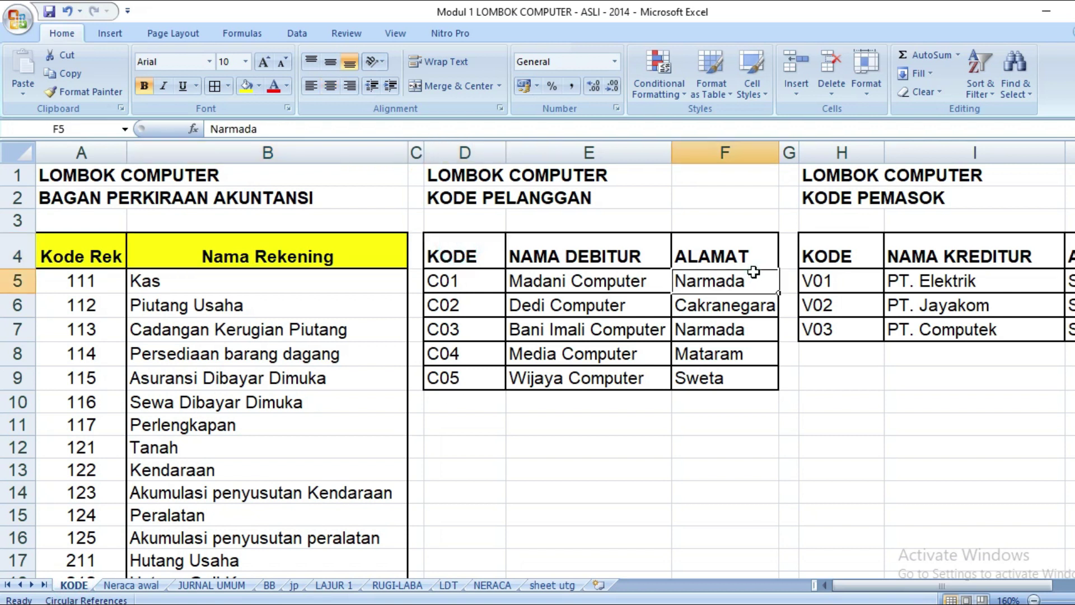
{"action": "left_click", "coordinate": [454, 249]}
{"action": "left_click", "coordinate": [125, 129]}
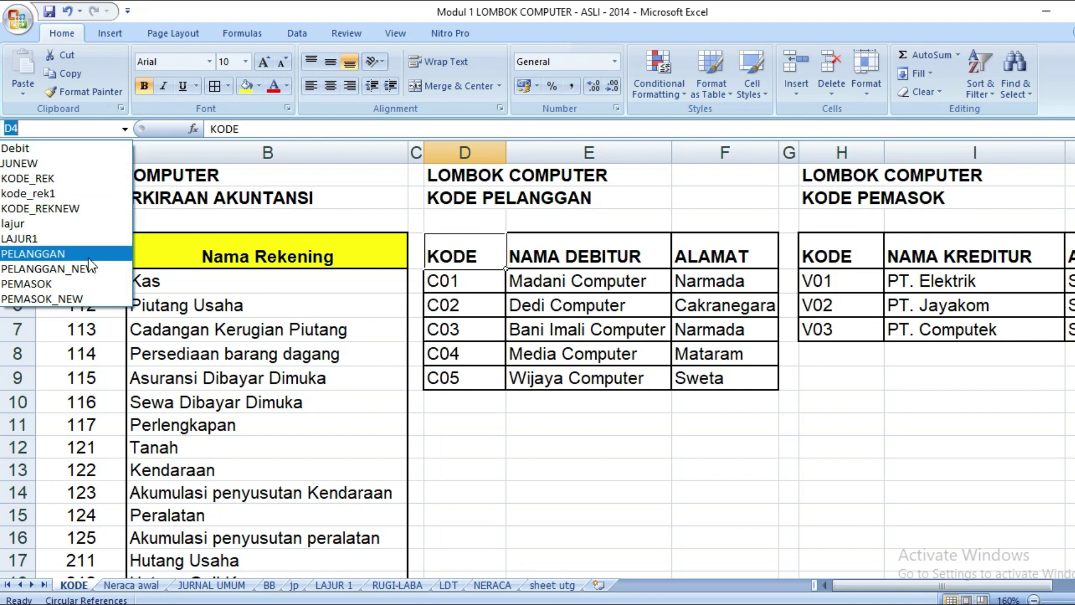
{"action": "left_click", "coordinate": [708, 278]}
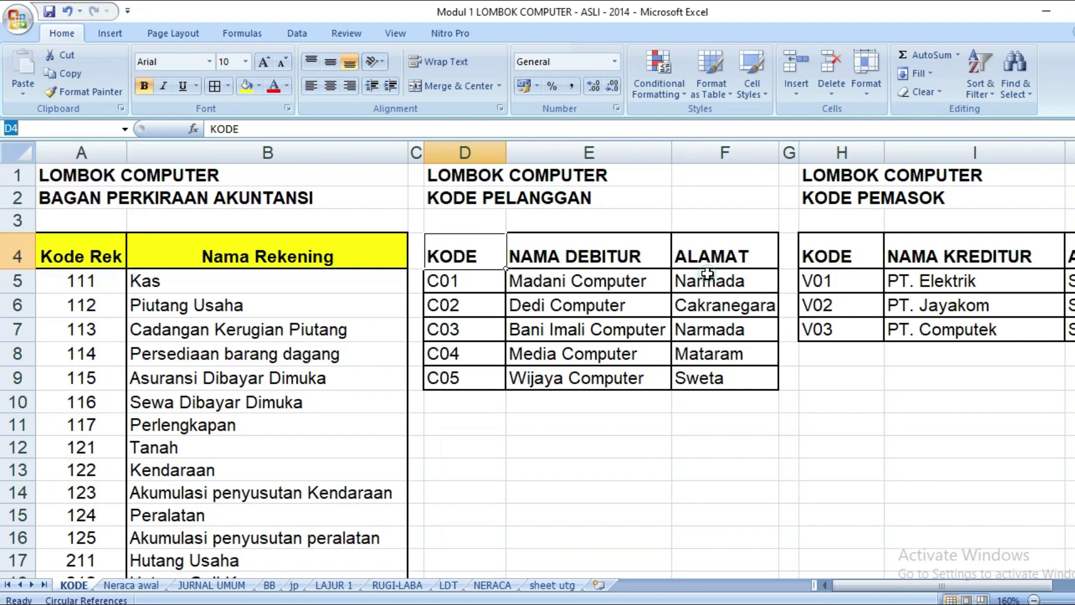
- Define the workbook name KODEPELANGGAN for the customer code table D4:F9 on the KODE sheet
{"action": "left_click_drag", "start_coordinate": [444, 253], "coordinate": [705, 375]}
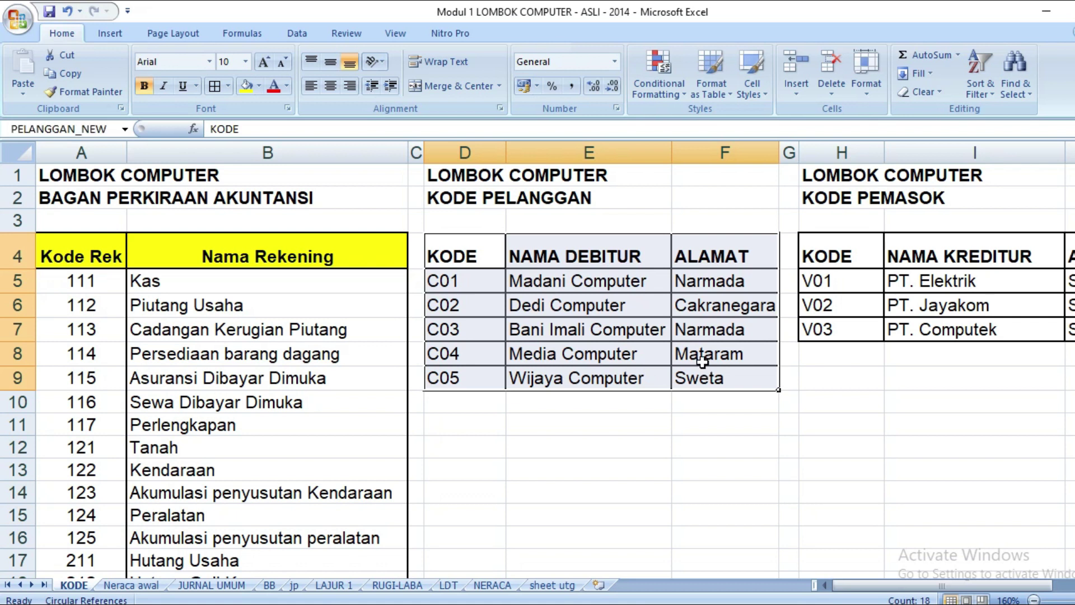
{"action": "left_click", "coordinate": [308, 32]}
{"action": "left_click", "coordinate": [353, 31]}
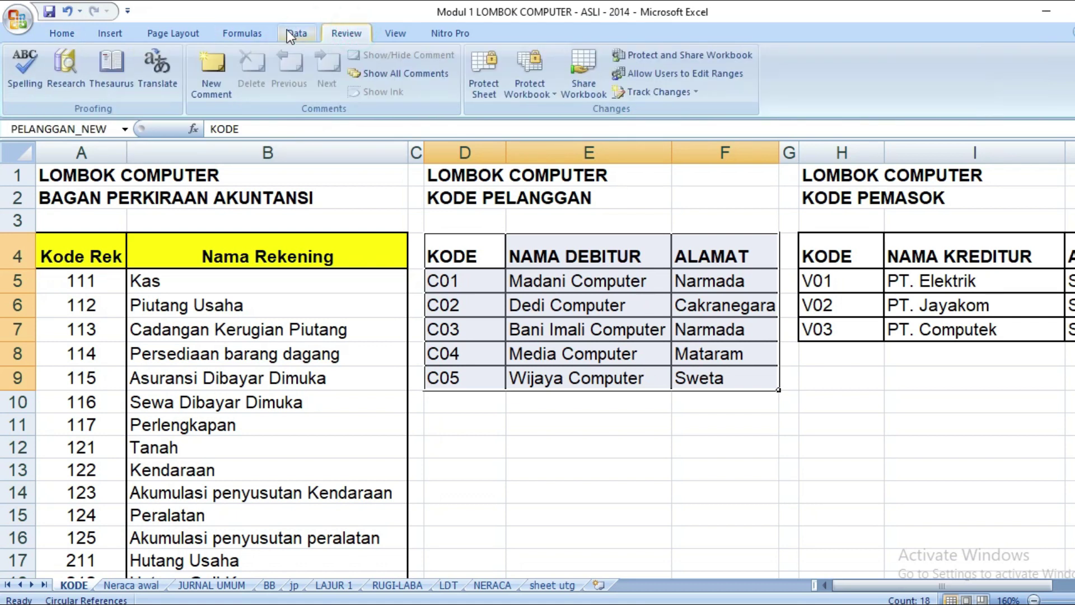
{"action": "left_click", "coordinate": [241, 33]}
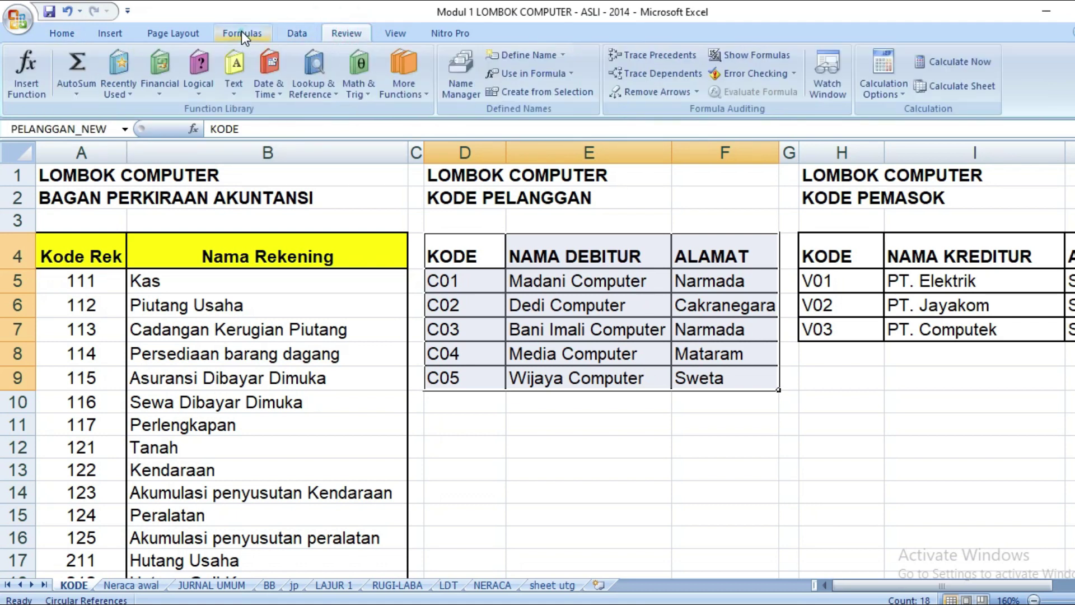
{"action": "left_click", "coordinate": [521, 54]}
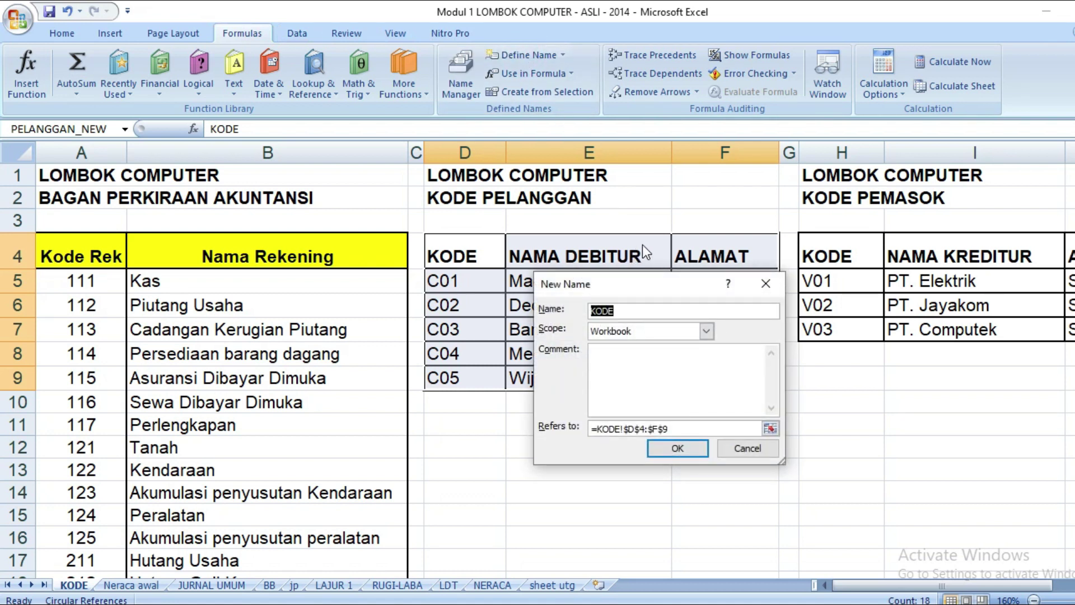
{"action": "left_click_drag", "start_coordinate": [631, 273], "coordinate": [500, 387]}
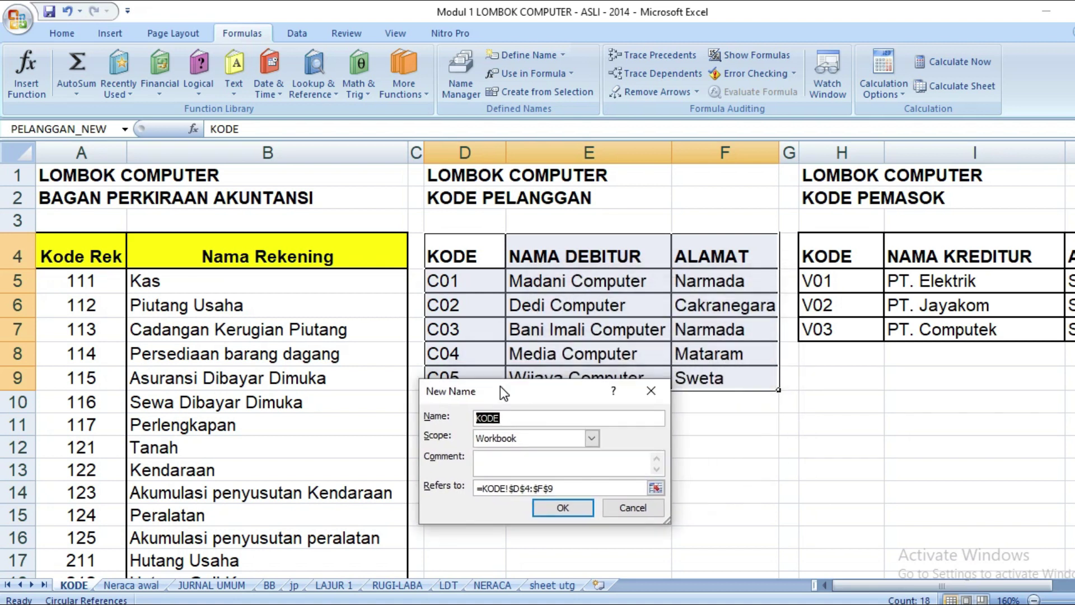
{"action": "left_click", "coordinate": [525, 417]}
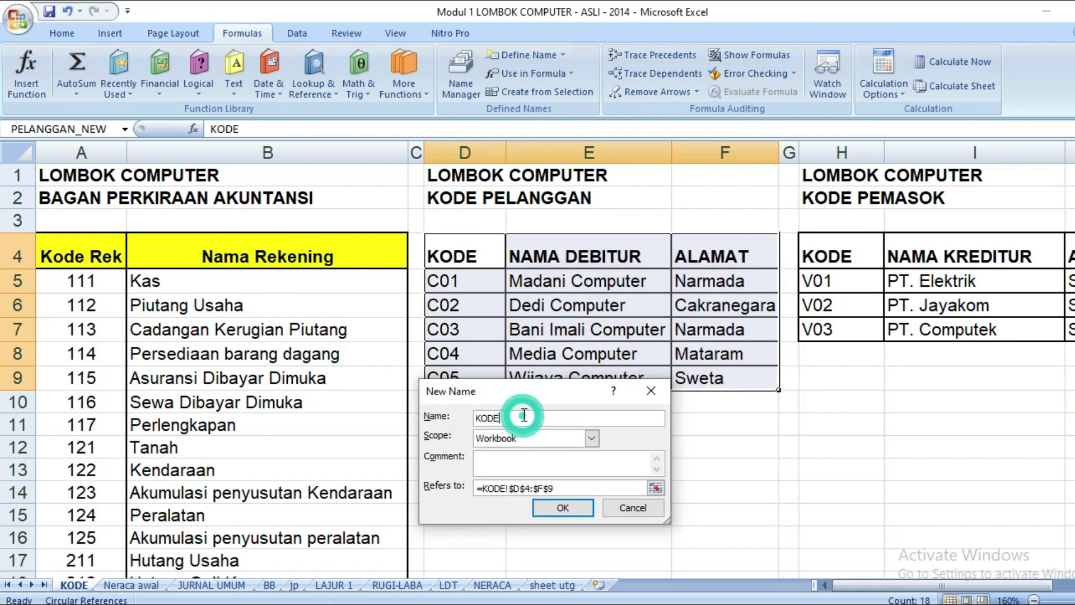
{"action": "key", "text": "BackSpace"}
{"action": "key", "text": "BackSpace"}
{"action": "key", "text": "BackSpace"}
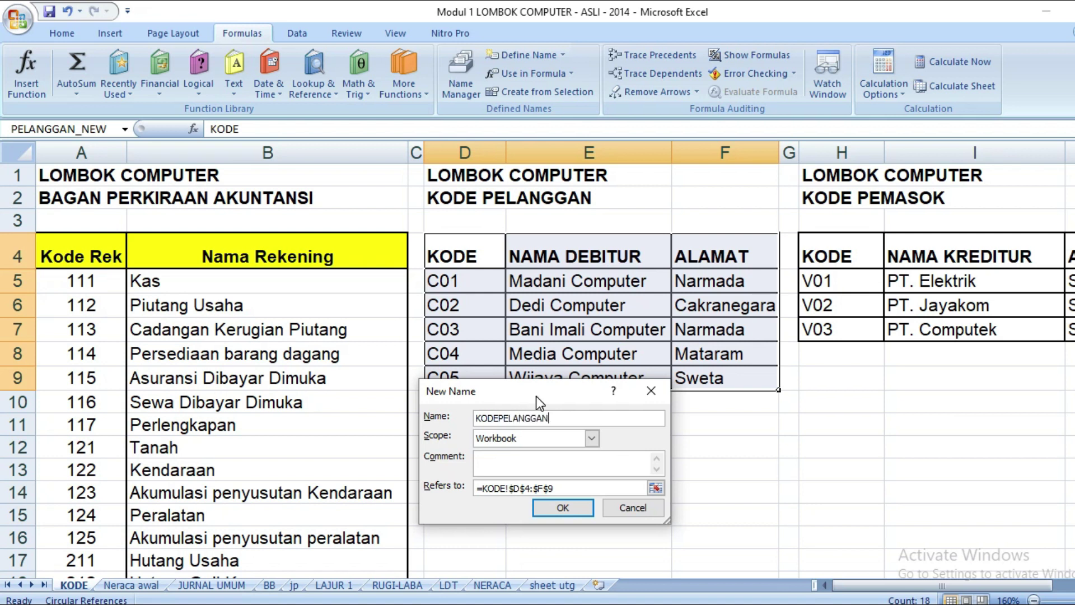
{"action": "left_click", "coordinate": [562, 511]}
- Define the workbook name KODEPEMASOK for the supplier code table H4:J7 on the KODE sheet
{"action": "left_click_drag", "start_coordinate": [877, 592], "coordinate": [924, 592]}
{"action": "left_click_drag", "start_coordinate": [462, 247], "coordinate": [710, 336]}
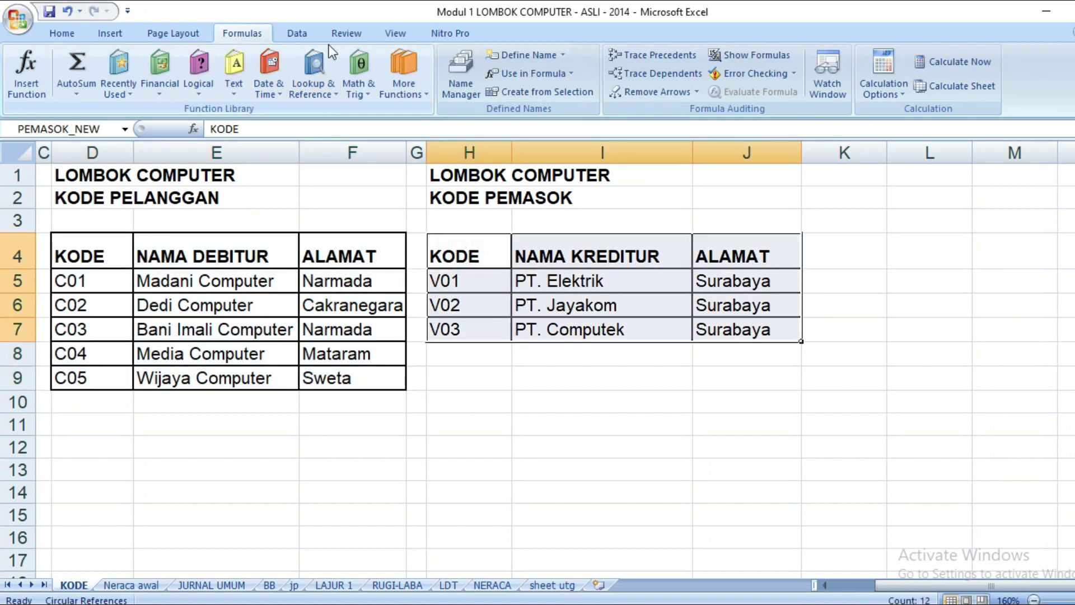
{"action": "left_click", "coordinate": [507, 55]}
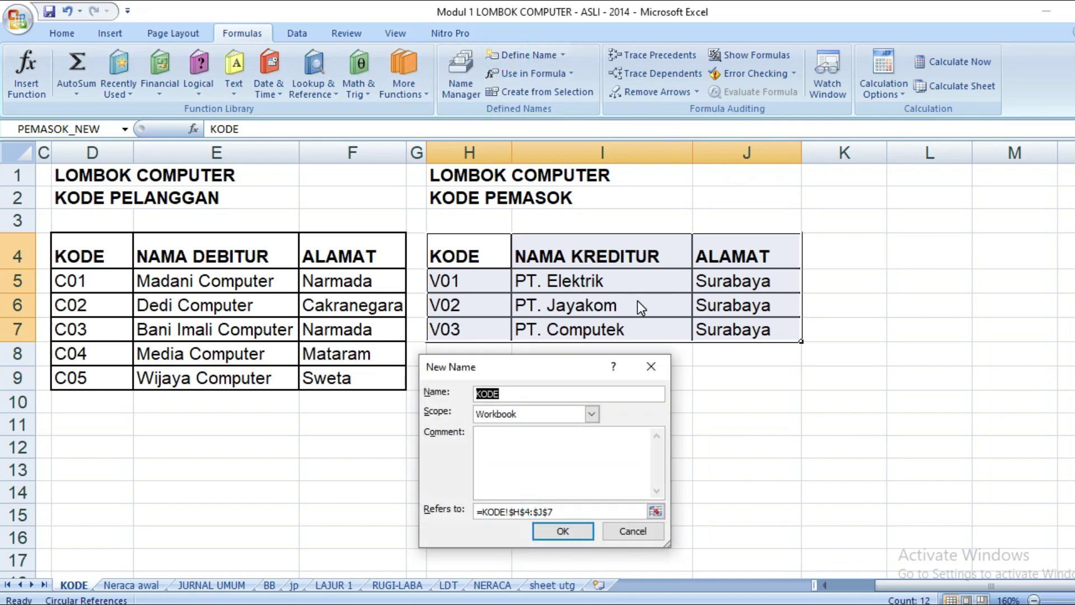
{"action": "type", "text": "KODEPEMASOK"}
{"action": "left_click", "coordinate": [583, 533]}
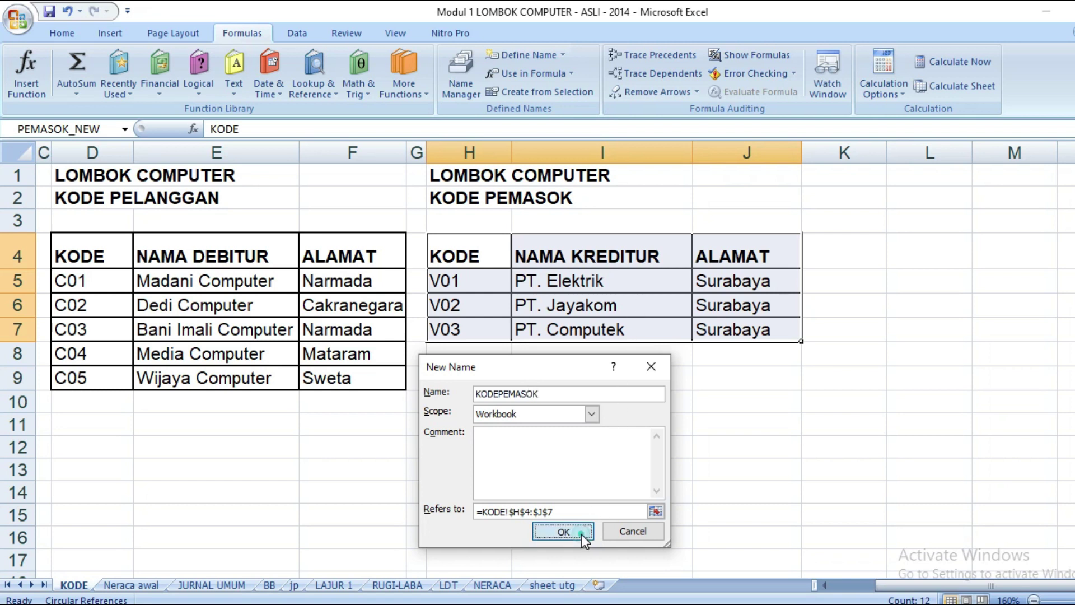
- Start a VLOOKUP in B8 of the sheet utg sheet, with the customer code in A8 as the lookup value
{"action": "left_click", "coordinate": [546, 584]}
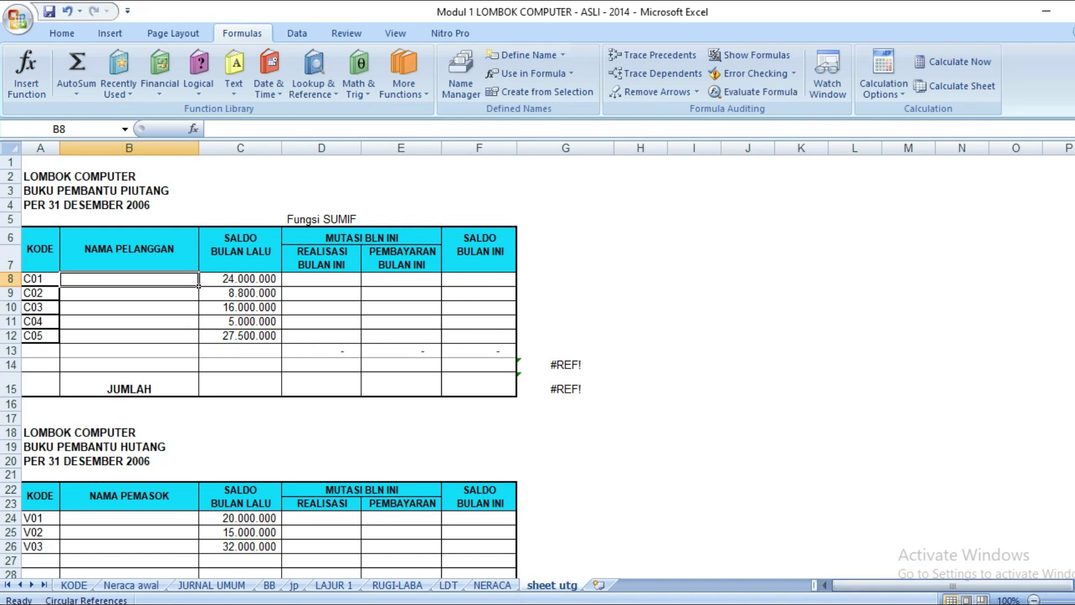
{"action": "left_click", "coordinate": [94, 585]}
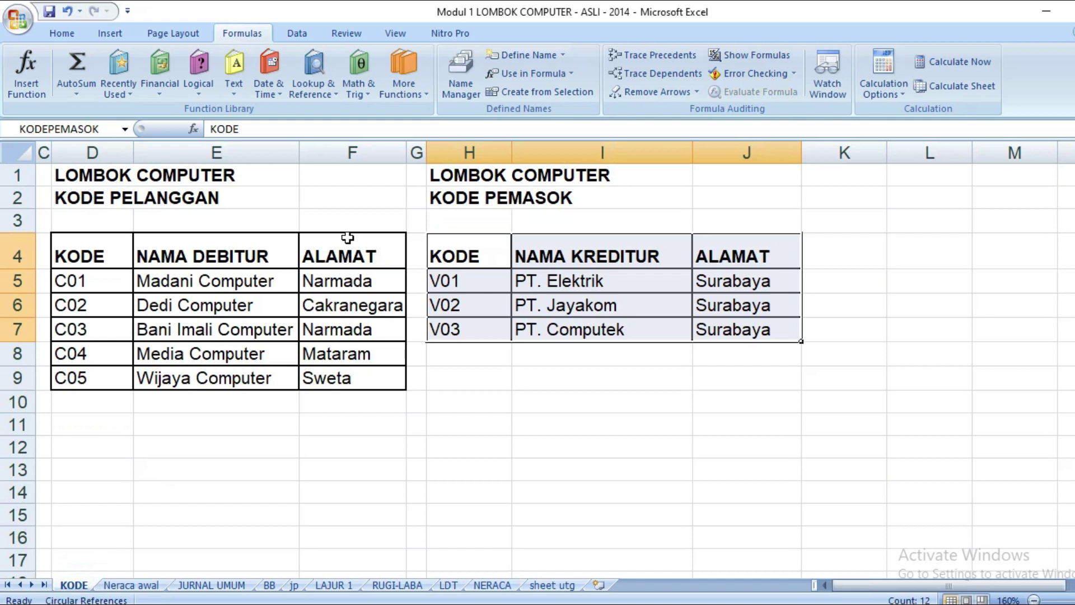
{"action": "left_click", "coordinate": [546, 585]}
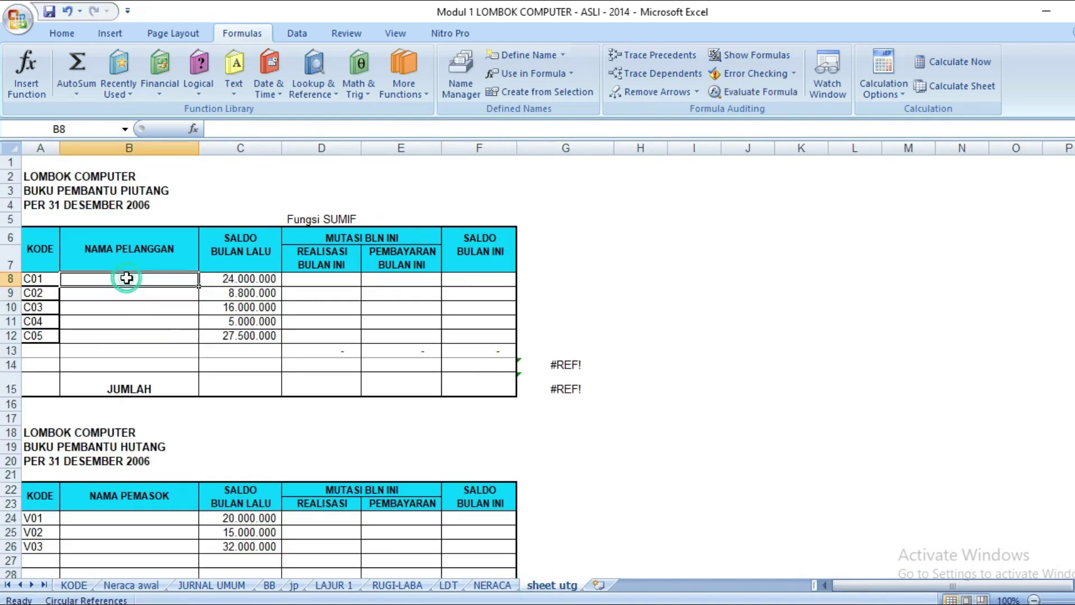
{"action": "left_click", "coordinate": [65, 347]}
{"action": "left_click", "coordinate": [84, 280]}
{"action": "left_click", "coordinate": [120, 280]}
{"action": "left_click", "coordinate": [319, 90]}
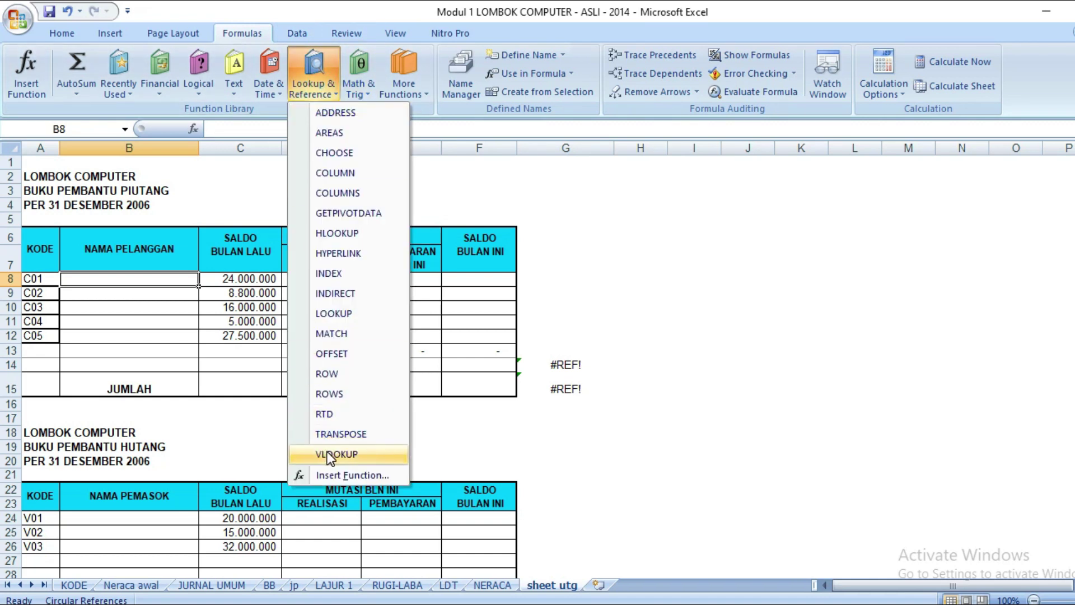
{"action": "left_click", "coordinate": [327, 452]}
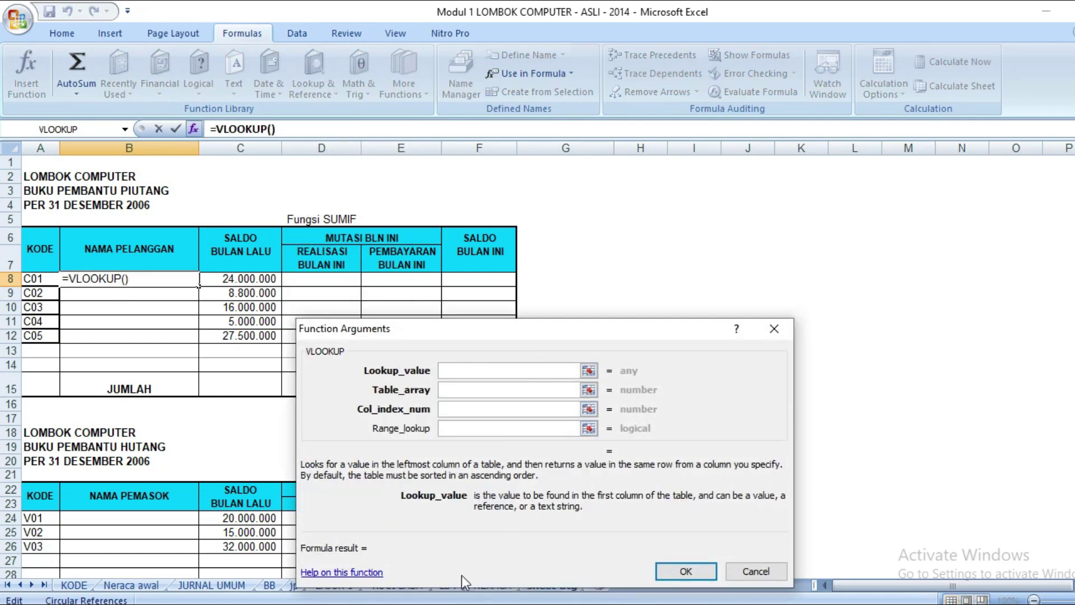
{"action": "left_click_drag", "start_coordinate": [515, 334], "coordinate": [553, 241]}
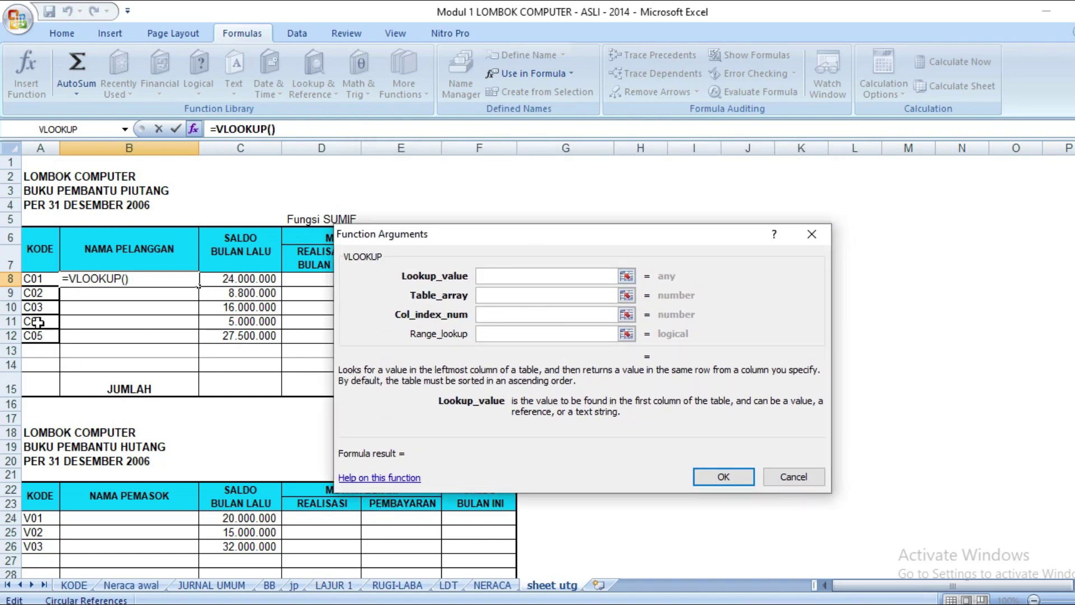
{"action": "left_click", "coordinate": [32, 279]}
- Complete the B8 VLOOKUP with table array KODEPELANGGAN, column index 2 and range lookup 0
{"action": "left_click", "coordinate": [569, 295]}
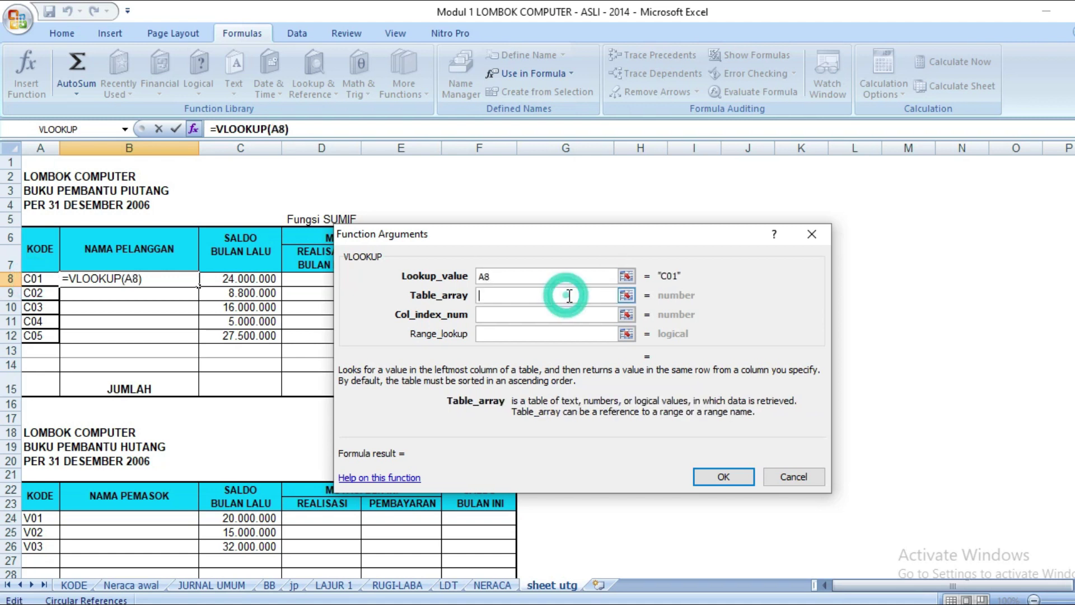
{"action": "type", "text": "K"}
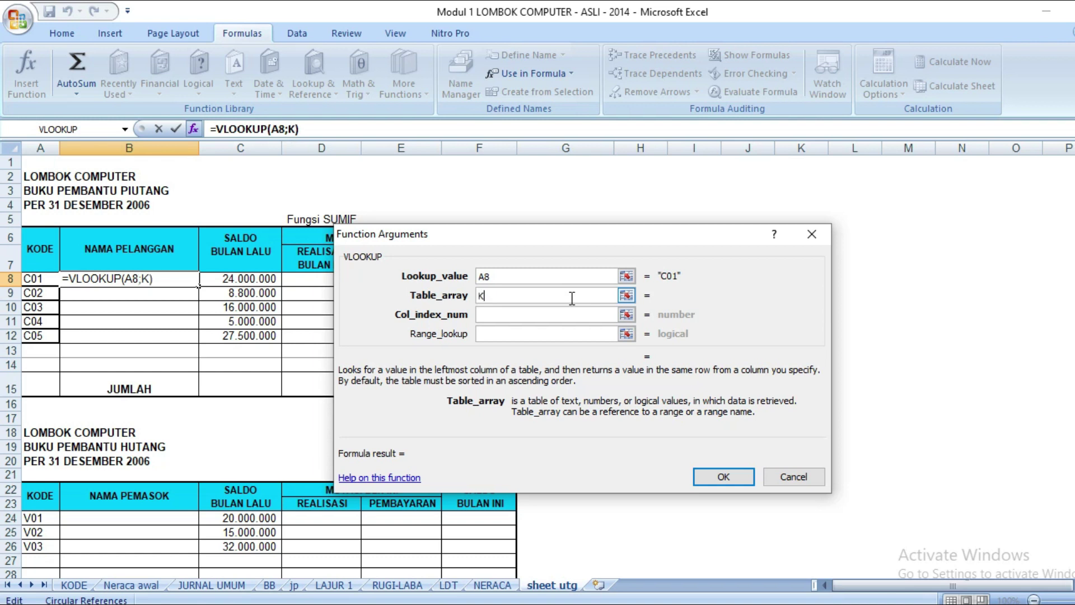
{"action": "type", "text": "ODEPEL"}
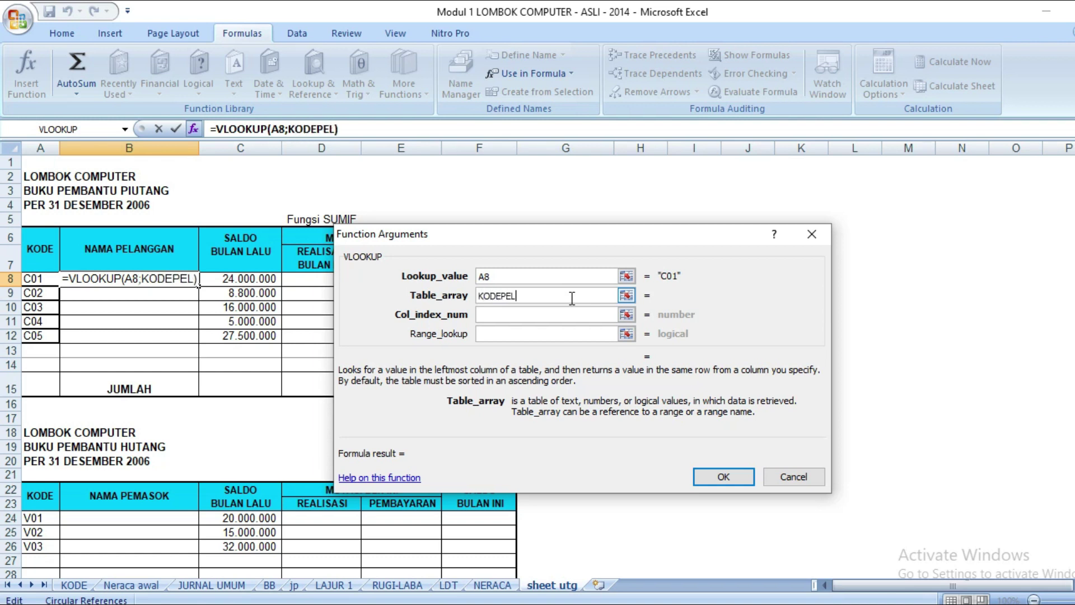
{"action": "type", "text": "ANGGAN"}
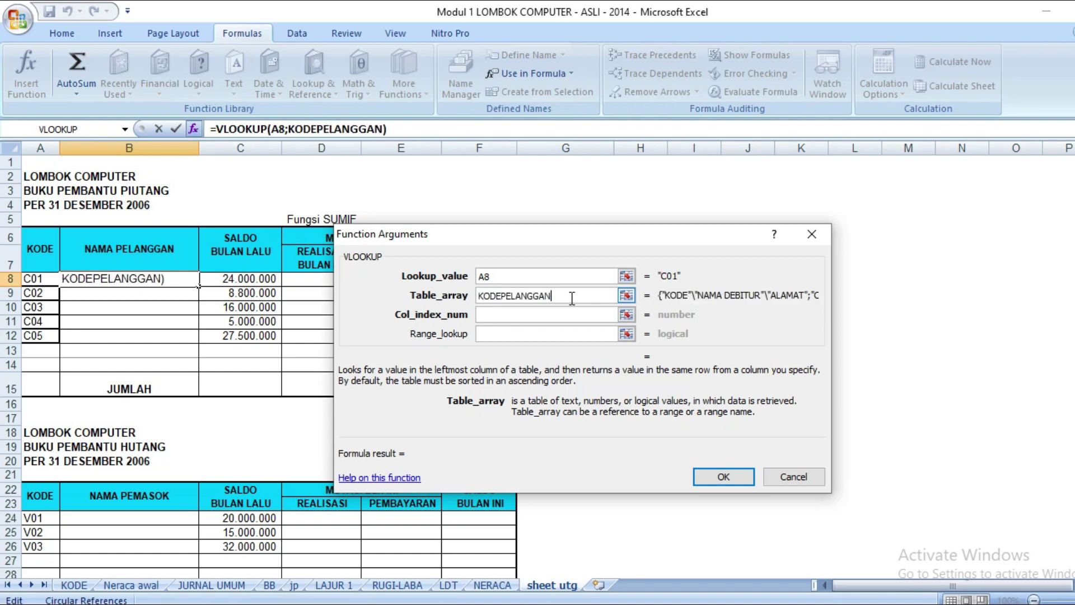
{"action": "left_click", "coordinate": [527, 315]}
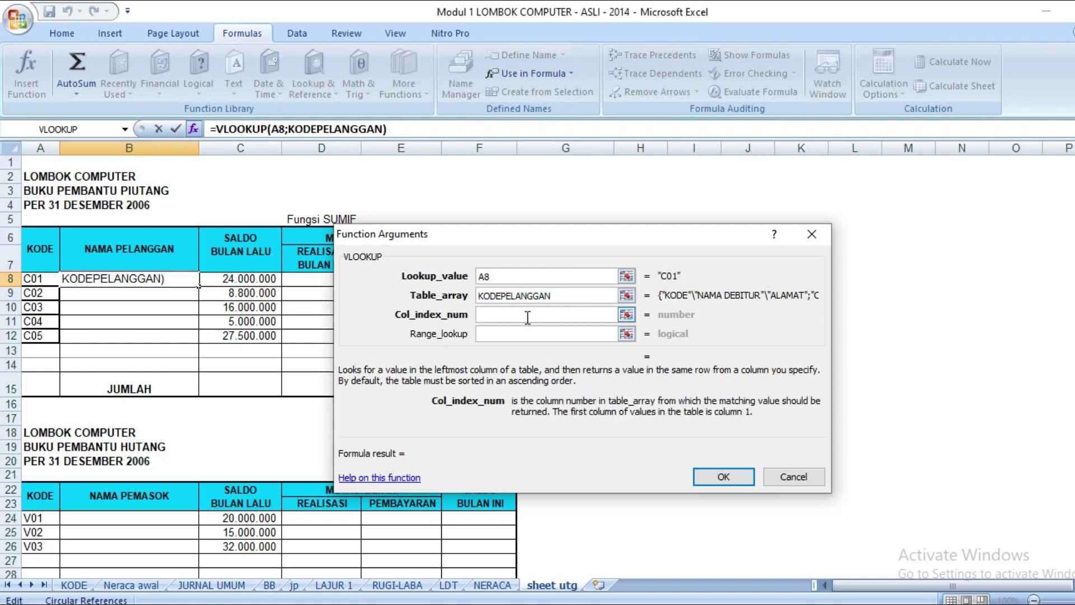
{"action": "type", "text": "2"}
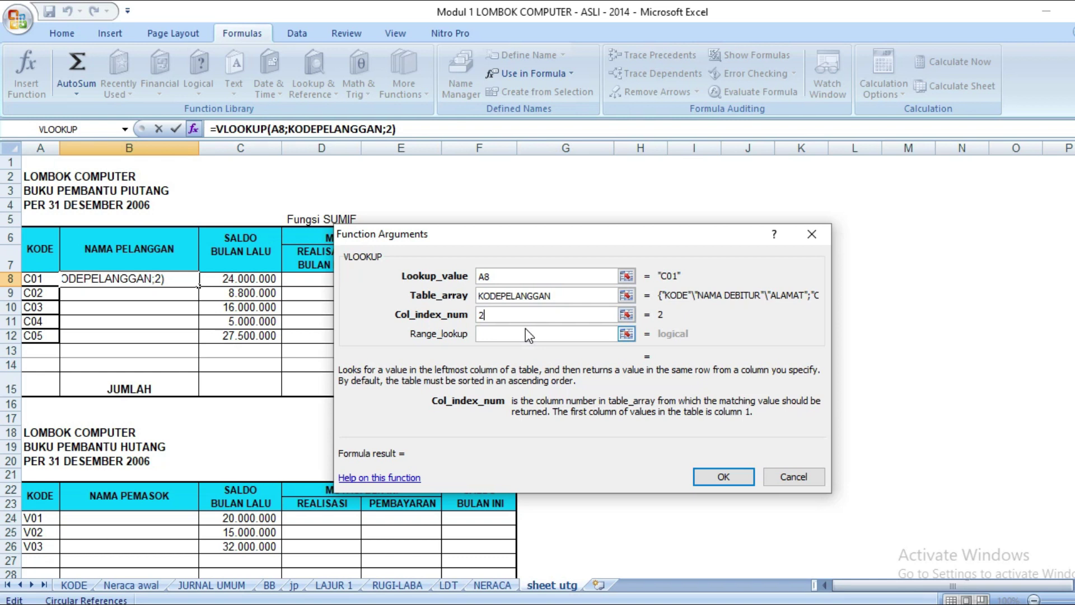
{"action": "left_click", "coordinate": [526, 329]}
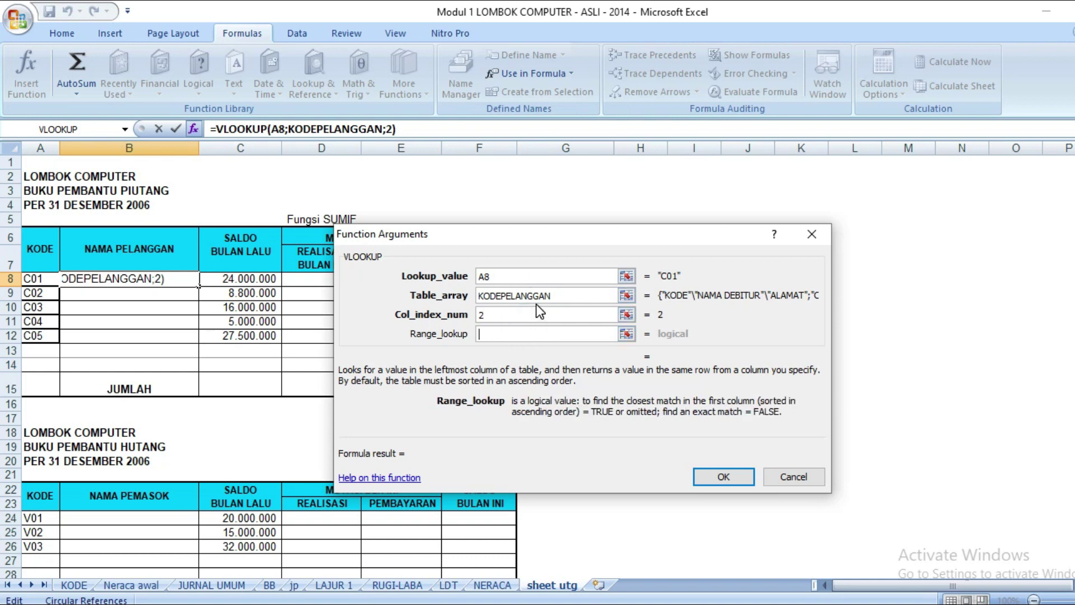
{"action": "left_click", "coordinate": [546, 330]}
{"action": "type", "text": "0"}
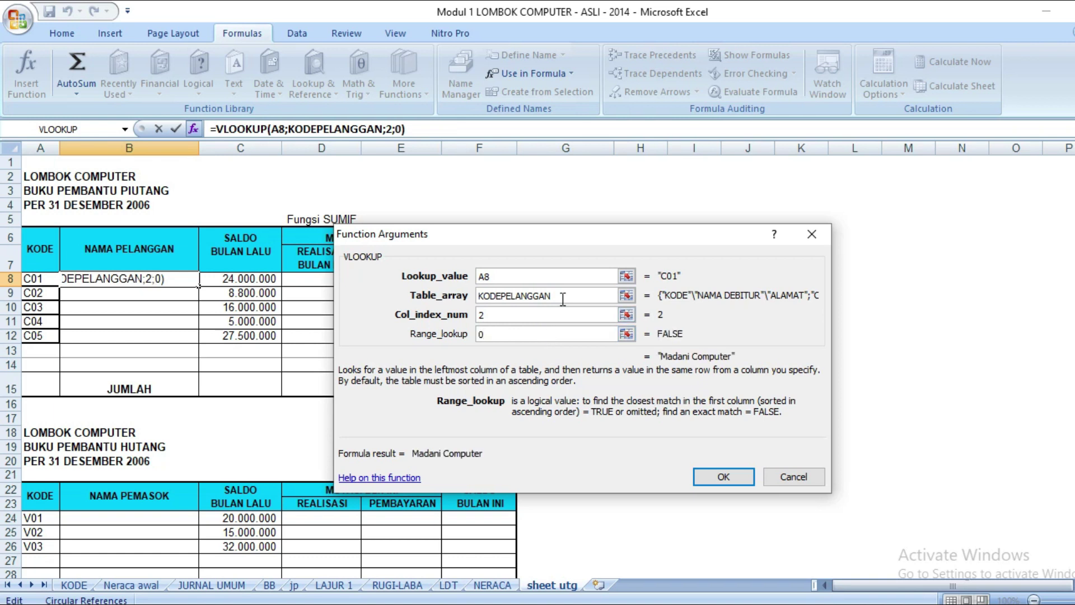
{"action": "left_click", "coordinate": [743, 482]}
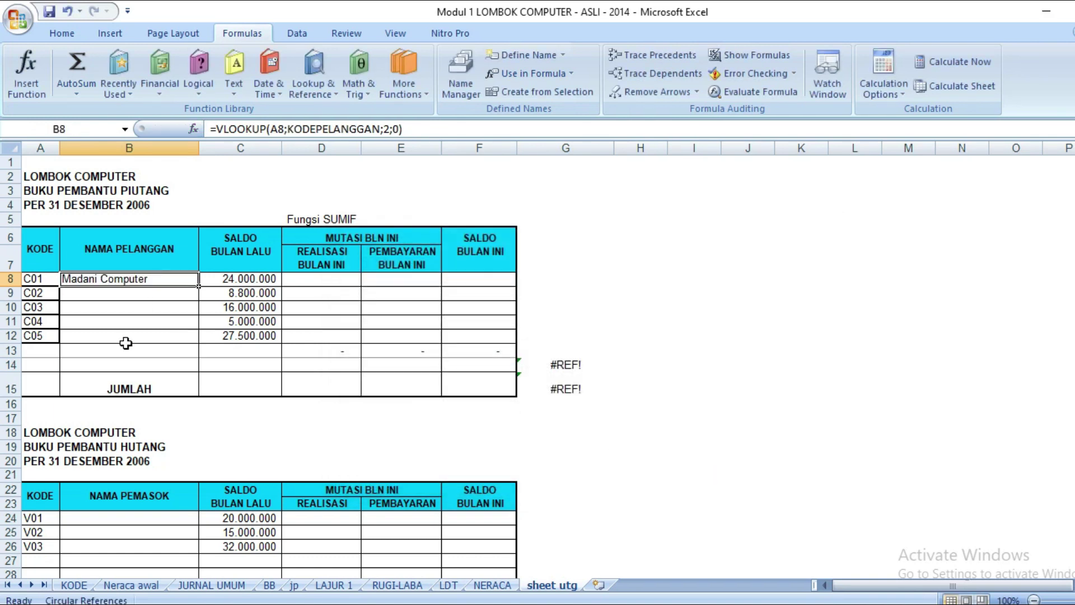
- Check the NAMA DEBITUR column on the KODE sheet and fill the B8 lookup formula down to B12
{"action": "left_click", "coordinate": [74, 585]}
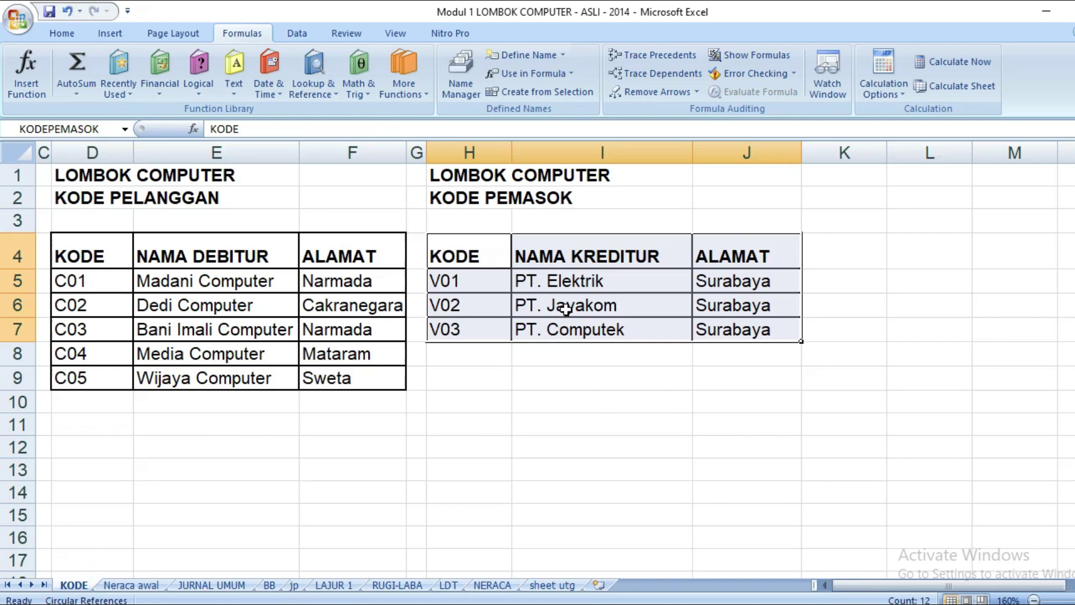
{"action": "left_click", "coordinate": [89, 251]}
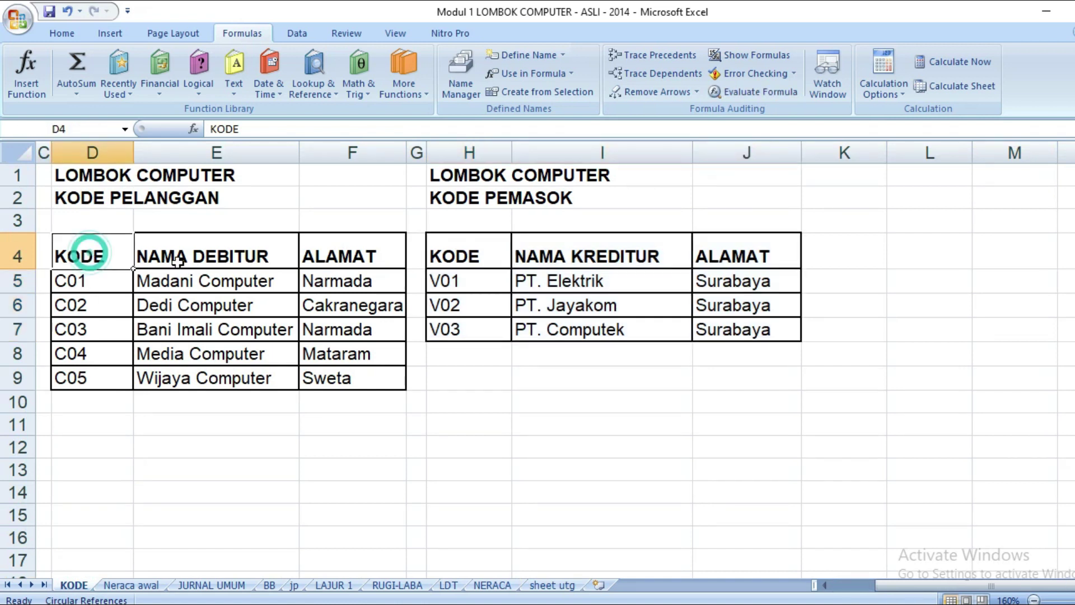
{"action": "left_click", "coordinate": [240, 280]}
{"action": "left_click_drag", "start_coordinate": [239, 298], "coordinate": [233, 377]}
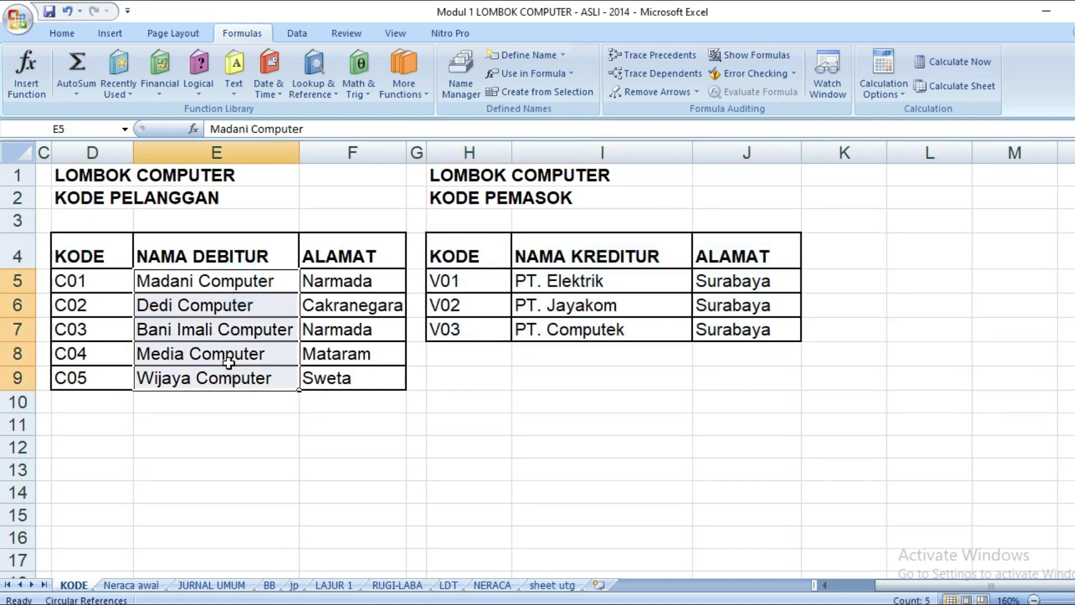
{"action": "left_click", "coordinate": [552, 585]}
{"action": "left_click_drag", "start_coordinate": [199, 285], "coordinate": [193, 344]}
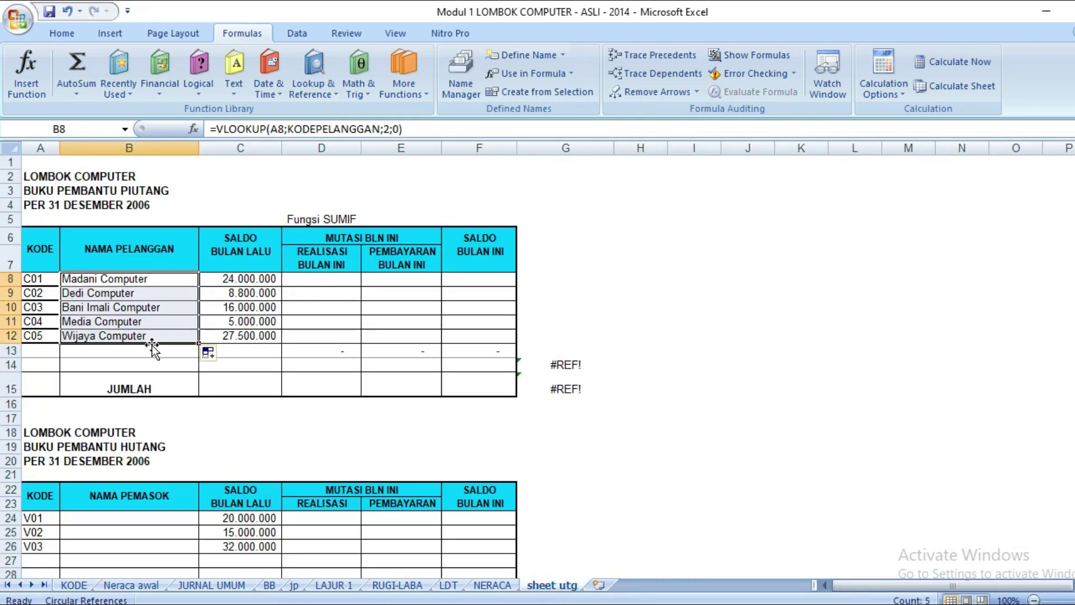
- Start a VLOOKUP in B24 of the BUKU PEMBANTU HUTANG table, with the supplier code in A24 as the lookup value
{"action": "left_click", "coordinate": [151, 336]}
{"action": "scroll", "coordinate": [167, 323], "scroll_direction": "down", "scroll_amount": 1}
{"action": "scroll", "coordinate": [167, 317], "scroll_direction": "down", "scroll_amount": 1}
{"action": "scroll", "coordinate": [166, 315], "scroll_direction": "up", "scroll_amount": 1}
{"action": "scroll", "coordinate": [162, 314], "scroll_direction": "down", "scroll_amount": 2}
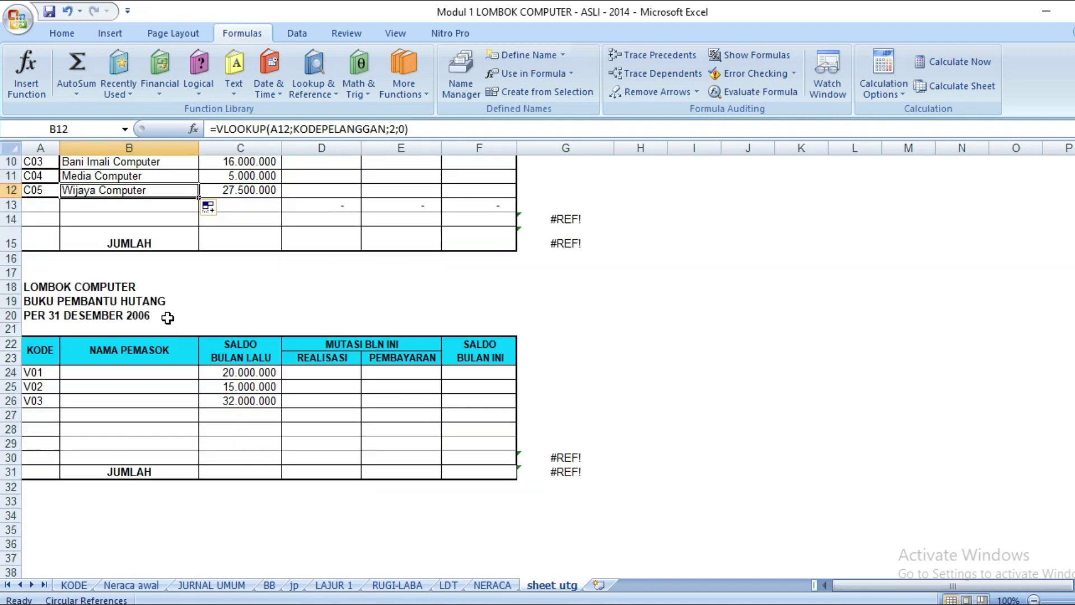
{"action": "left_click", "coordinate": [163, 372]}
{"action": "scroll", "coordinate": [214, 343], "scroll_direction": "up", "scroll_amount": 1}
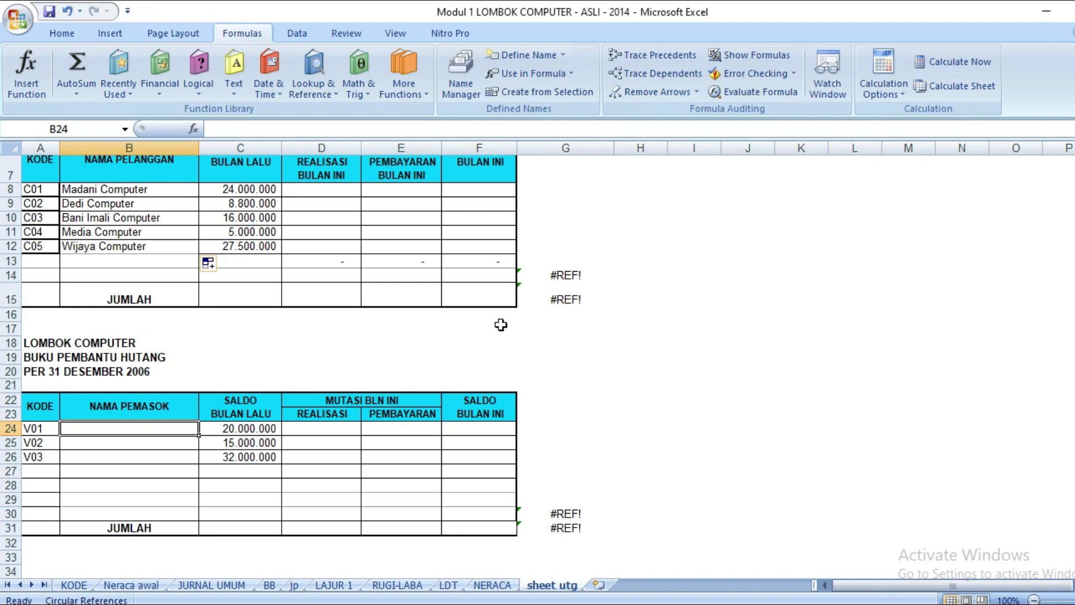
{"action": "type", "text": "V"}
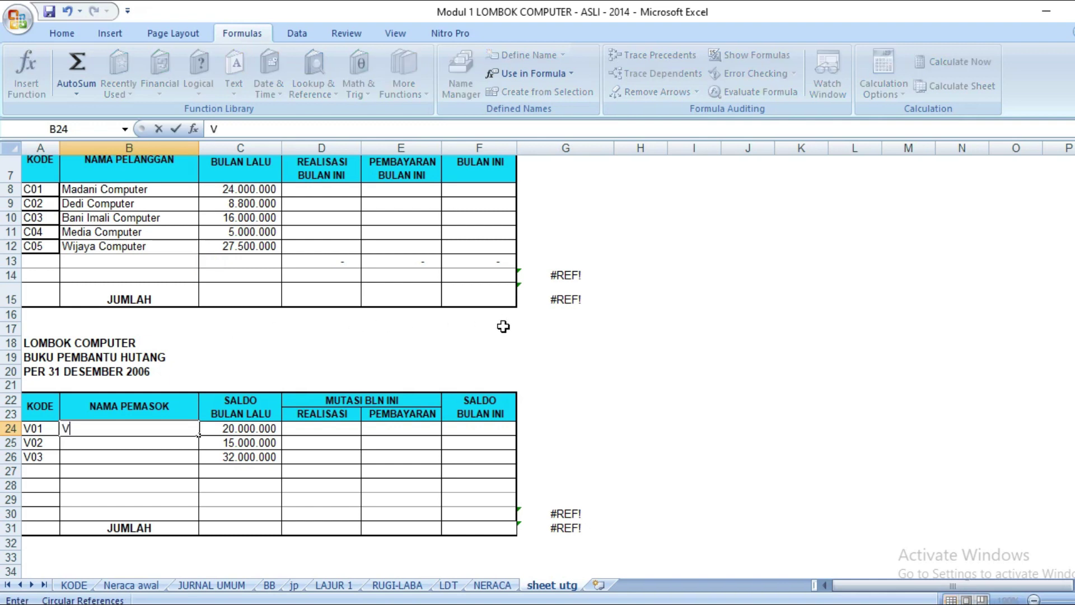
{"action": "key", "text": "BackSpace"}
{"action": "key", "text": "BackSpace"}
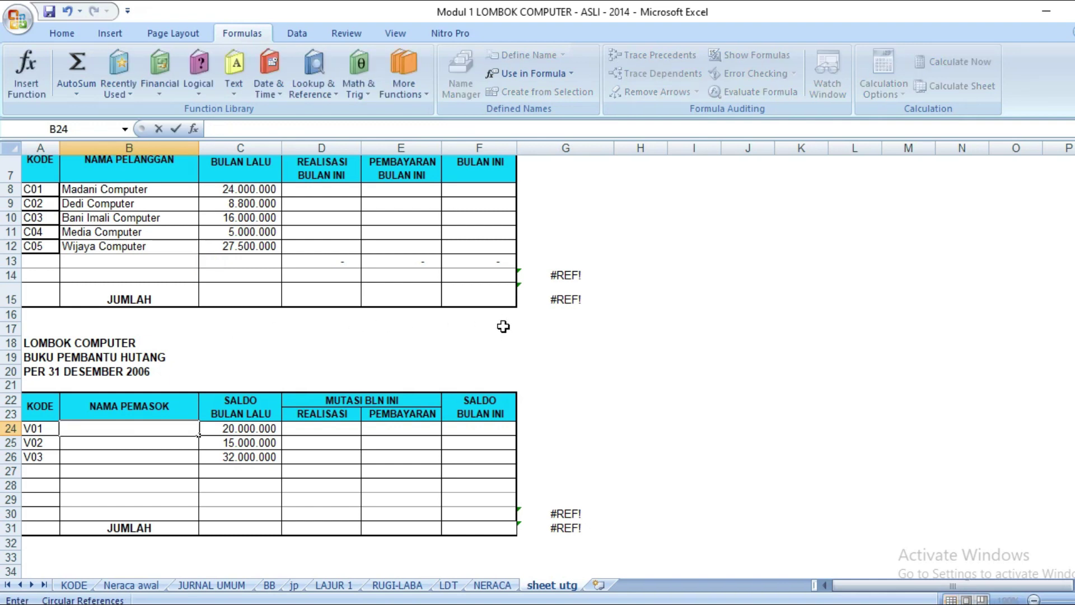
{"action": "left_click", "coordinate": [204, 95]}
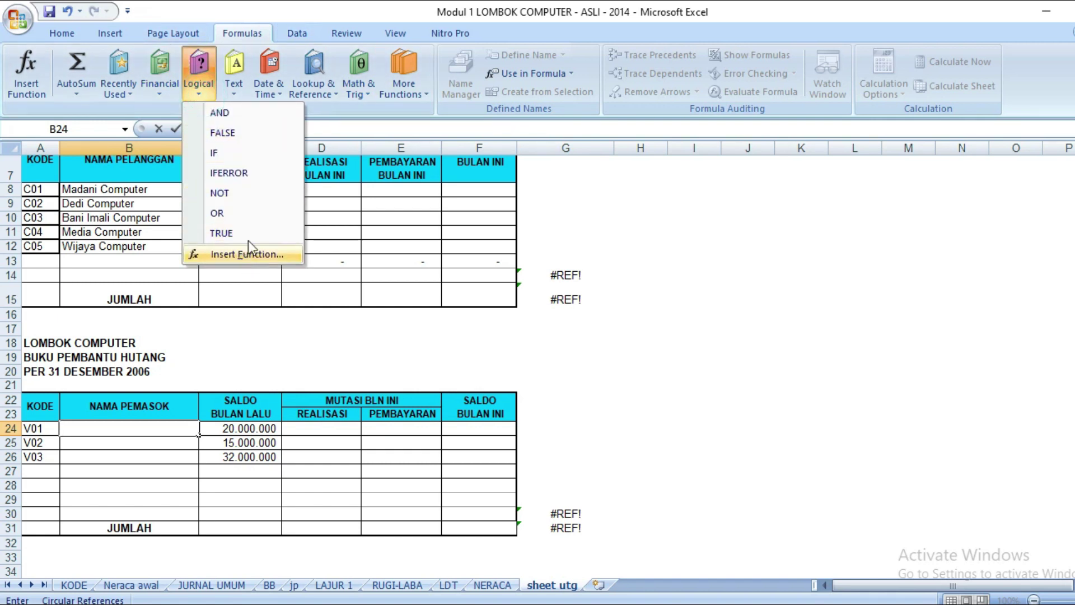
{"action": "left_click", "coordinate": [313, 84]}
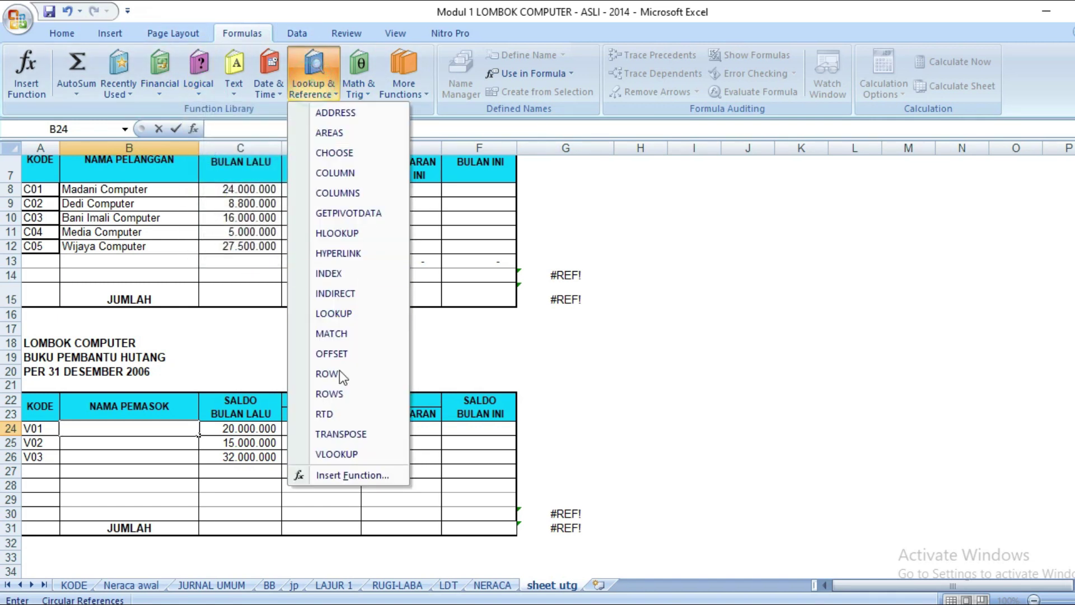
{"action": "left_click", "coordinate": [335, 454]}
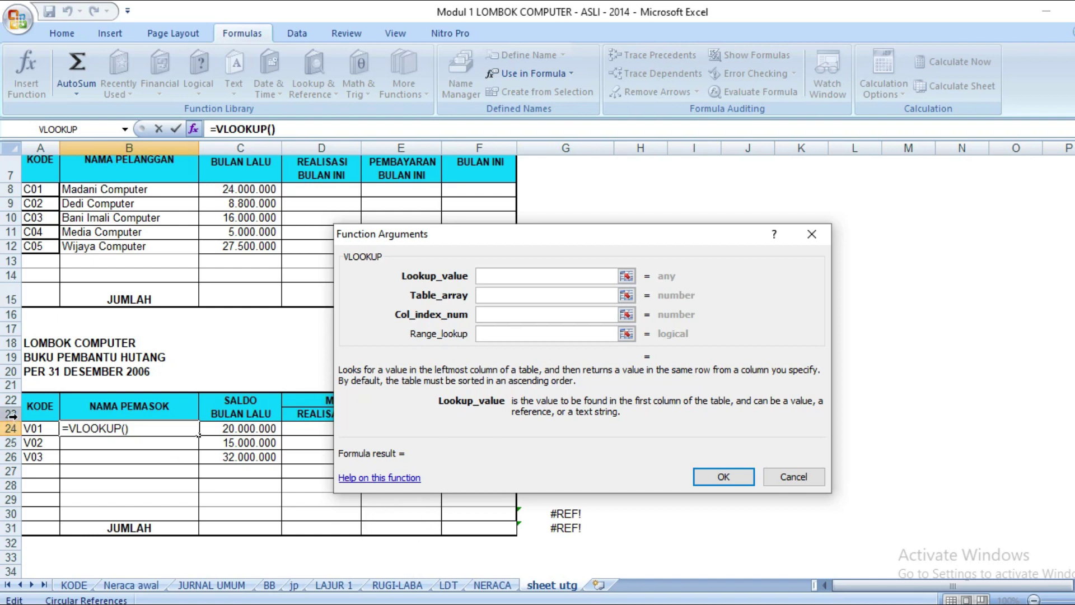
{"action": "left_click", "coordinate": [37, 429]}
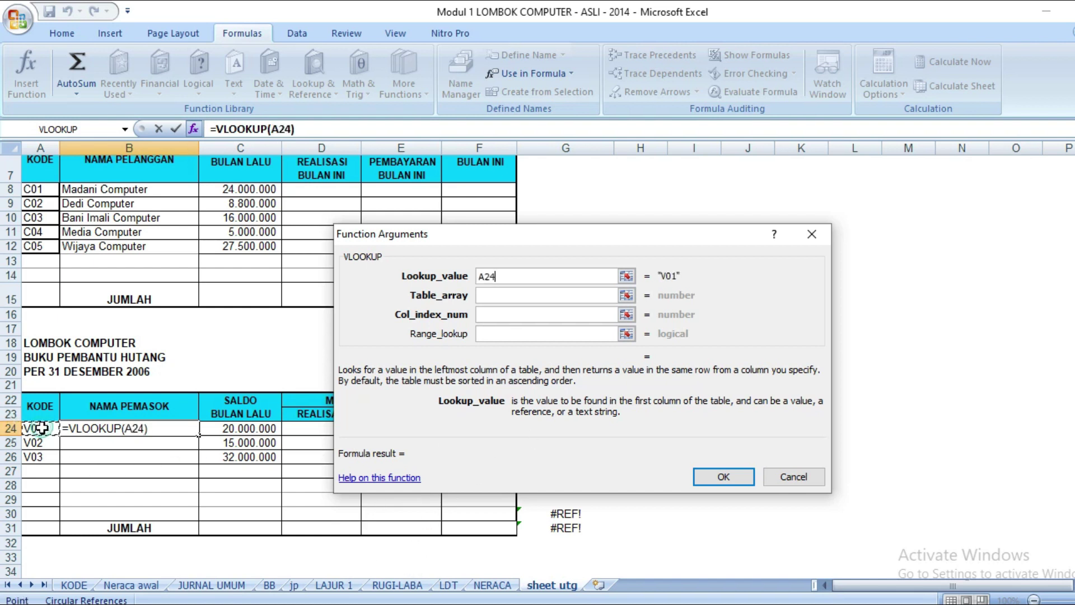
- Complete the B24 VLOOKUP with table array KODEPEMASOK, column index 2 and range lookup 0
{"action": "left_click", "coordinate": [512, 293]}
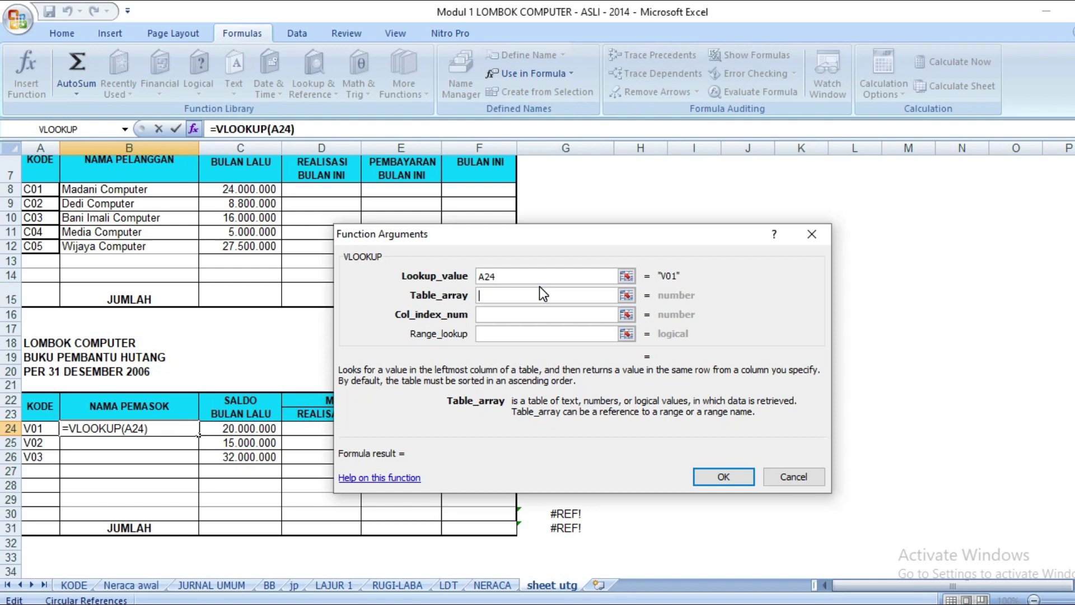
{"action": "type", "text": "KODE"}
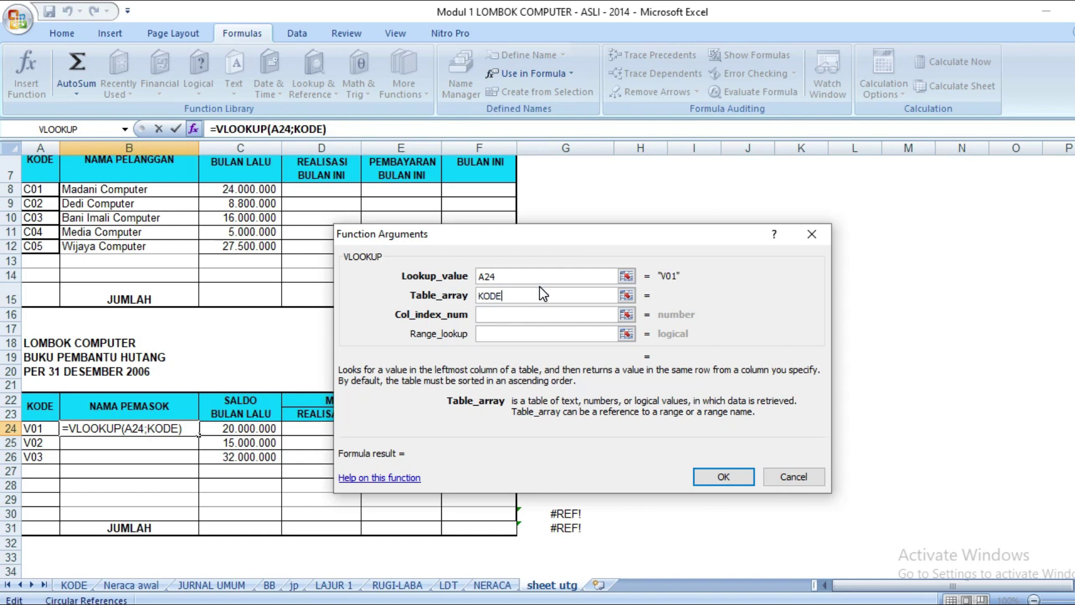
{"action": "type", "text": "PEMASOK"}
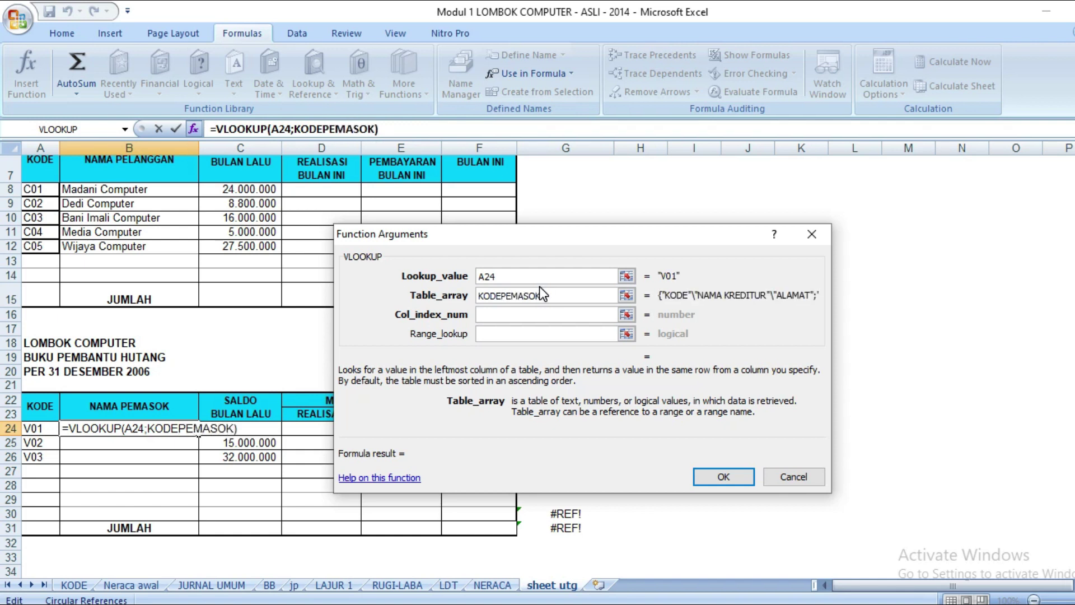
{"action": "left_click", "coordinate": [527, 317]}
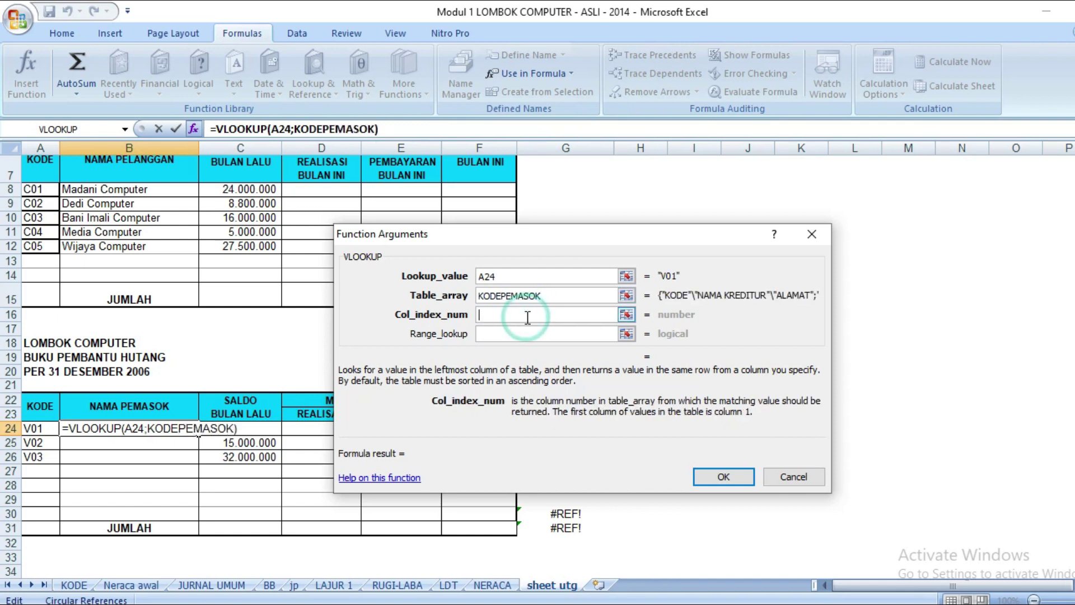
{"action": "type", "text": "2"}
{"action": "left_click", "coordinate": [520, 334]}
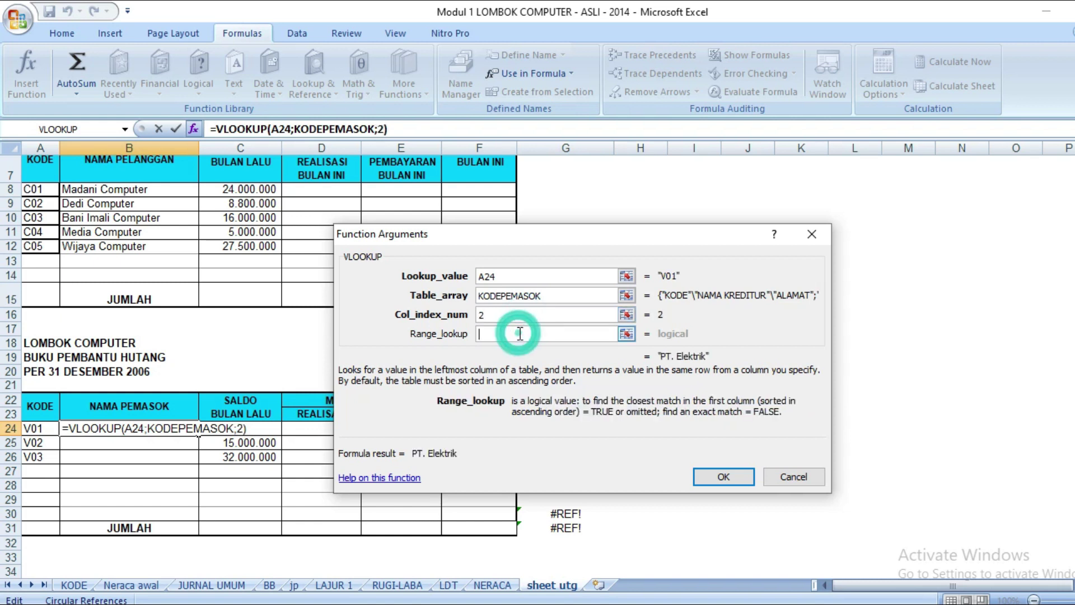
{"action": "type", "text": "0"}
{"action": "key", "text": "Return"}
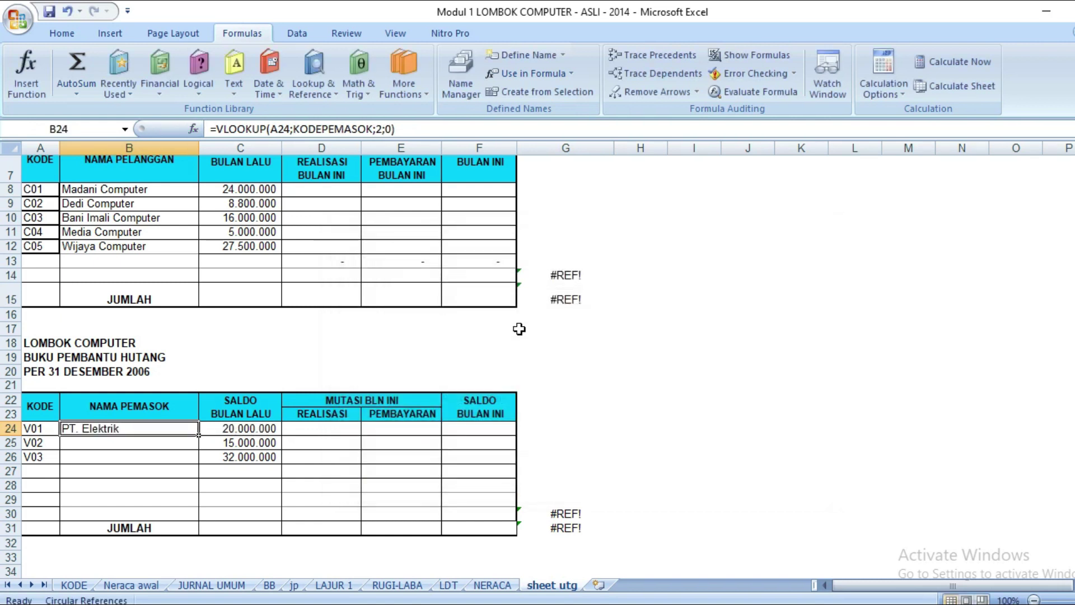
- Fill the B24 supplier name lookup down to B26 and check the copied formulas
{"action": "left_click_drag", "start_coordinate": [198, 435], "coordinate": [201, 459]}
{"action": "left_click", "coordinate": [99, 429]}
{"action": "left_click", "coordinate": [179, 442]}
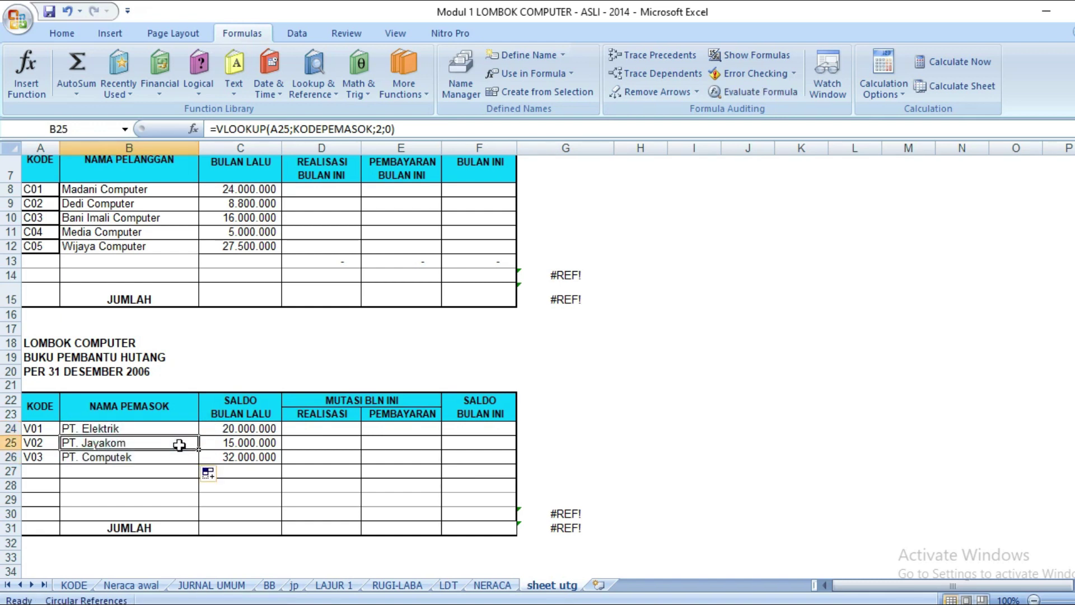
{"action": "left_click", "coordinate": [173, 470]}
- Search for the SUMIF function and insert it in D8, the first REALISASI BULAN INI cell of the receivables table
{"action": "scroll", "coordinate": [232, 370], "scroll_direction": "up", "scroll_amount": 1}
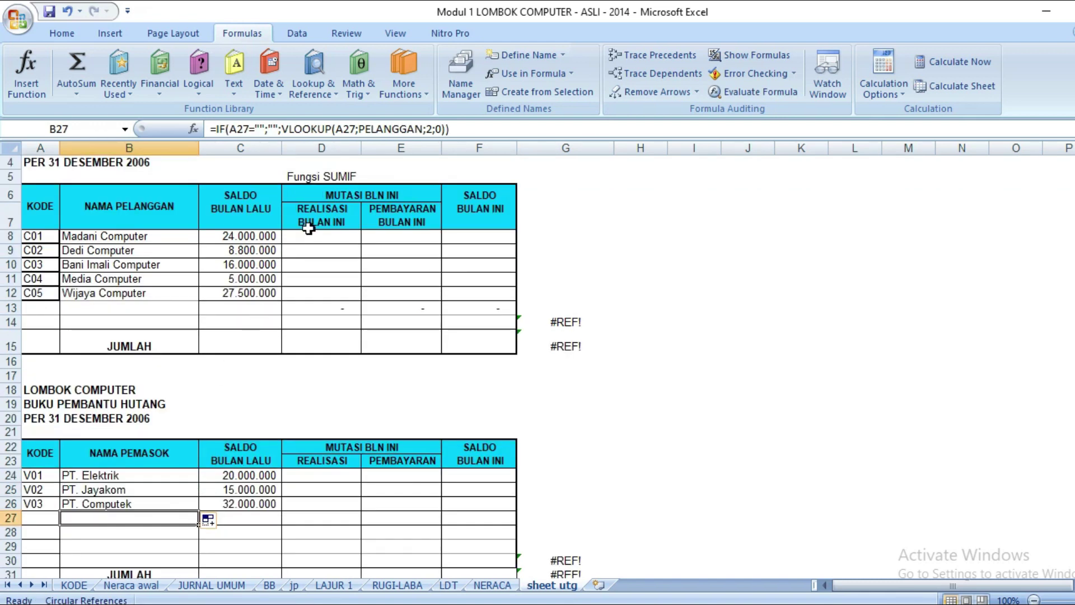
{"action": "left_click", "coordinate": [305, 237]}
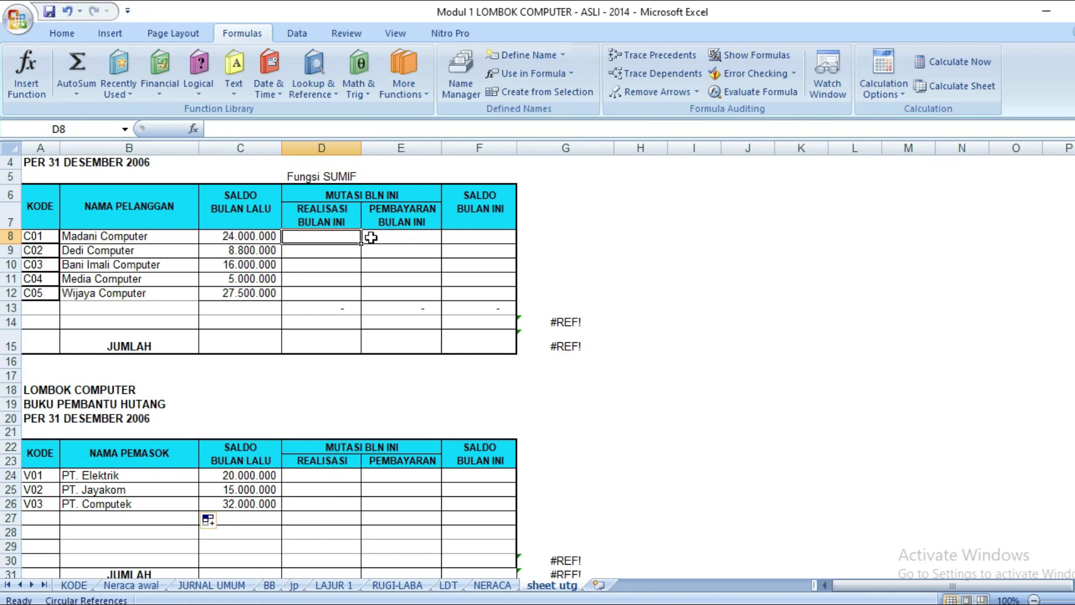
{"action": "left_click", "coordinate": [313, 242]}
{"action": "left_click", "coordinate": [321, 234]}
{"action": "left_click", "coordinate": [207, 92]}
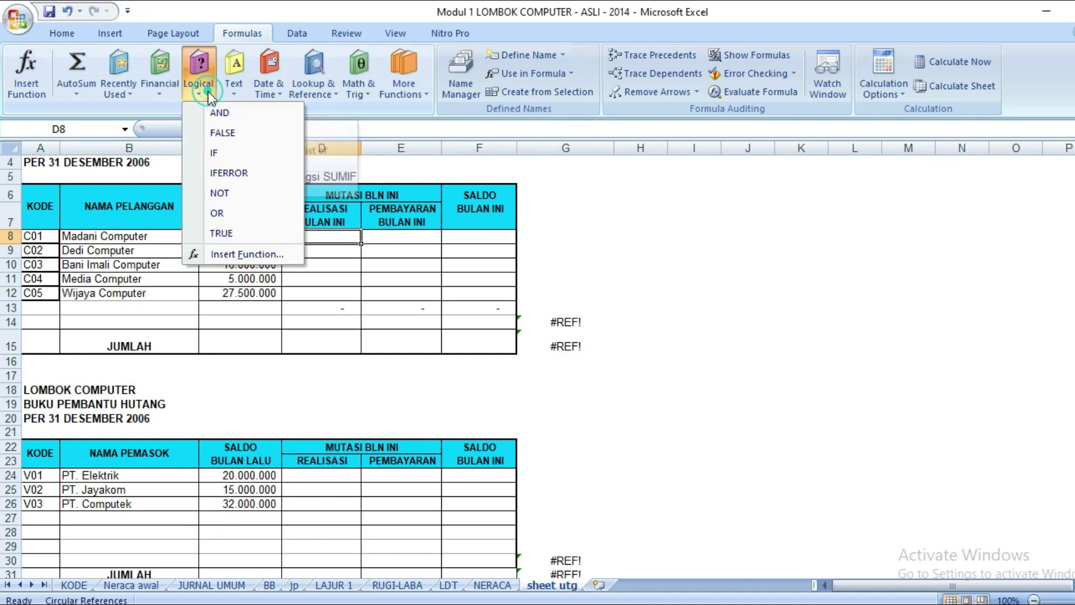
{"action": "left_click", "coordinate": [320, 89]}
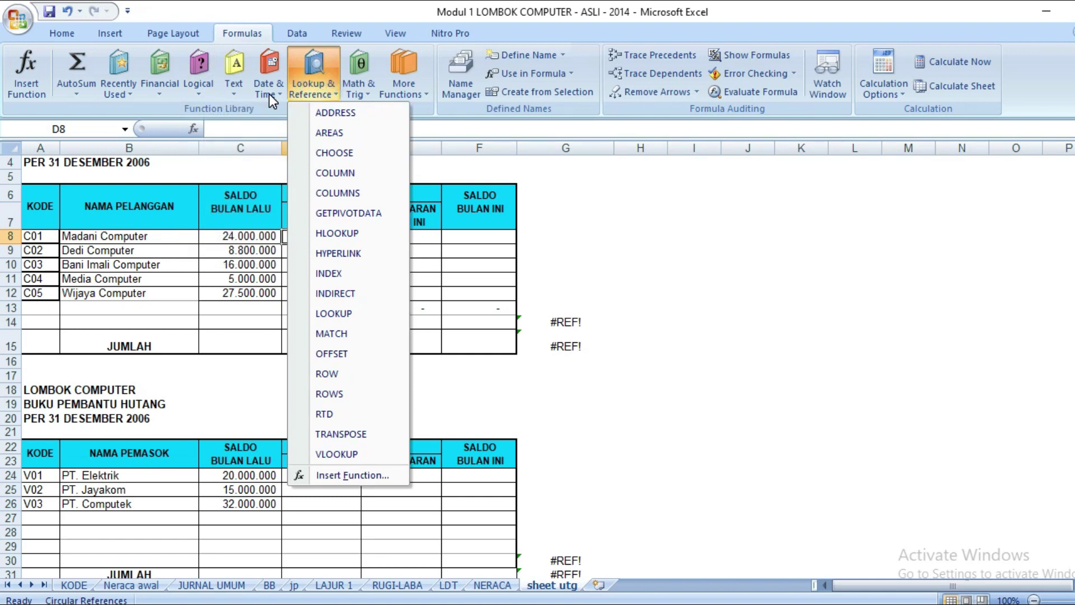
{"action": "left_click", "coordinate": [319, 475]}
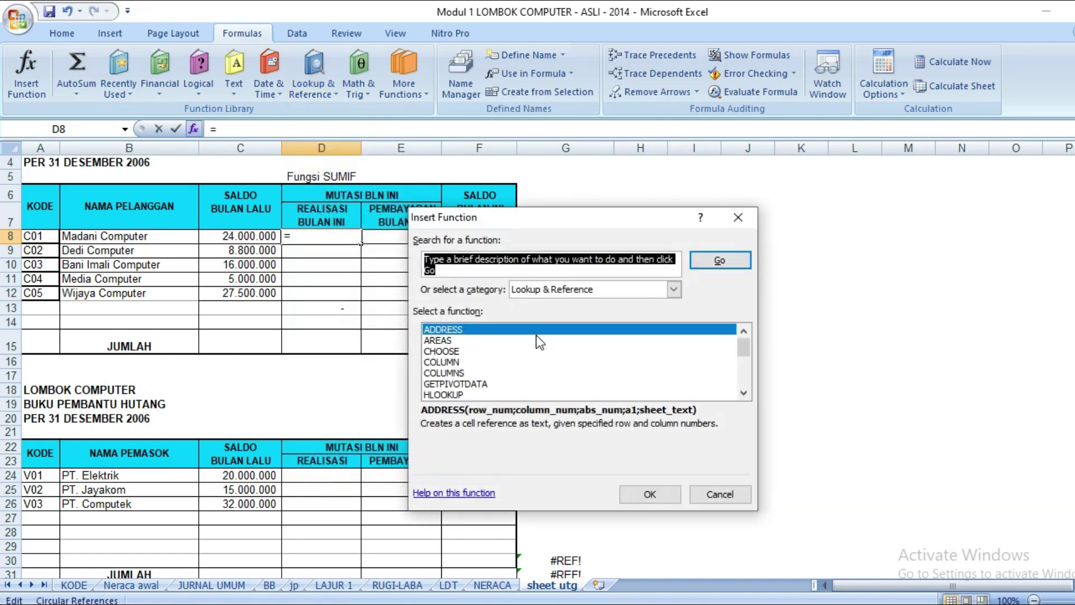
{"action": "type", "text": "SUMI"}
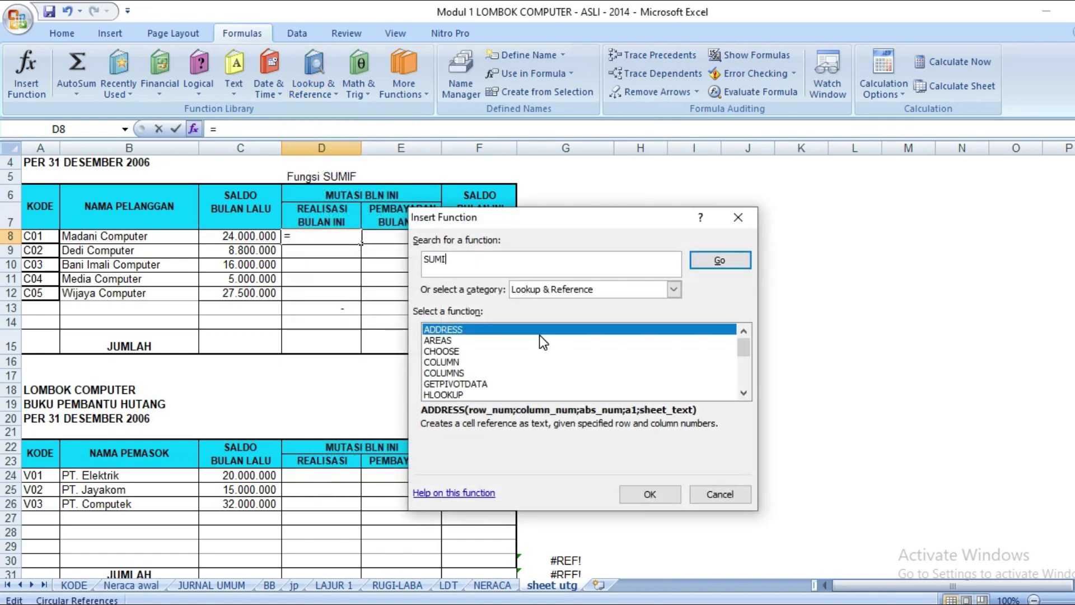
{"action": "type", "text": "F"}
{"action": "left_click", "coordinate": [710, 261]}
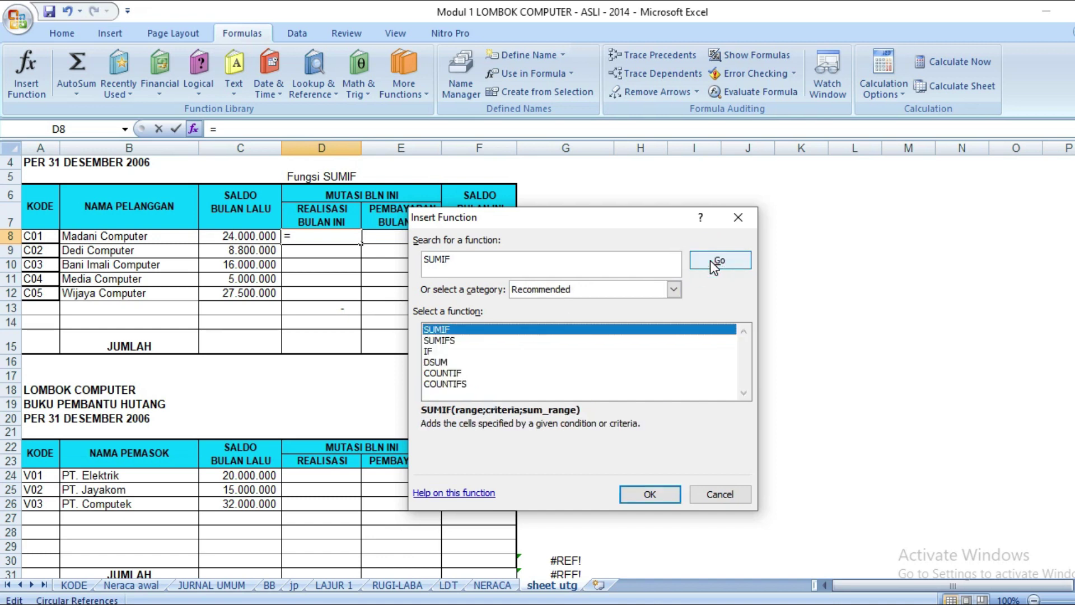
{"action": "left_click", "coordinate": [657, 496]}
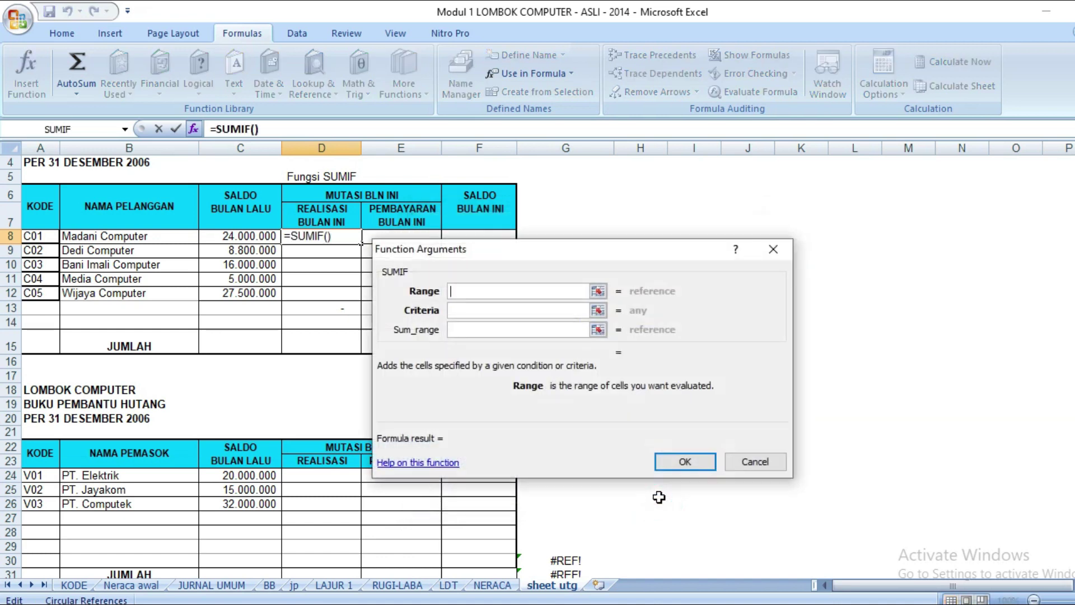
- Set the D8 SUMIF range to the Kode BP cells F6:F172 on the JURNAL UMUM sheet
{"action": "left_click_drag", "start_coordinate": [546, 250], "coordinate": [675, 197]}
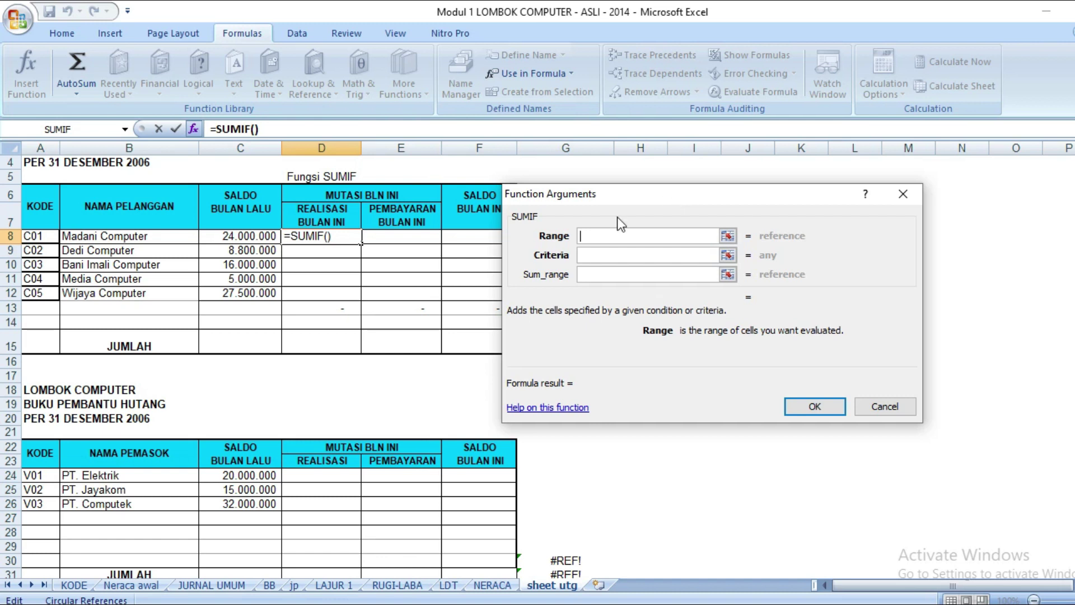
{"action": "left_click", "coordinate": [239, 585]}
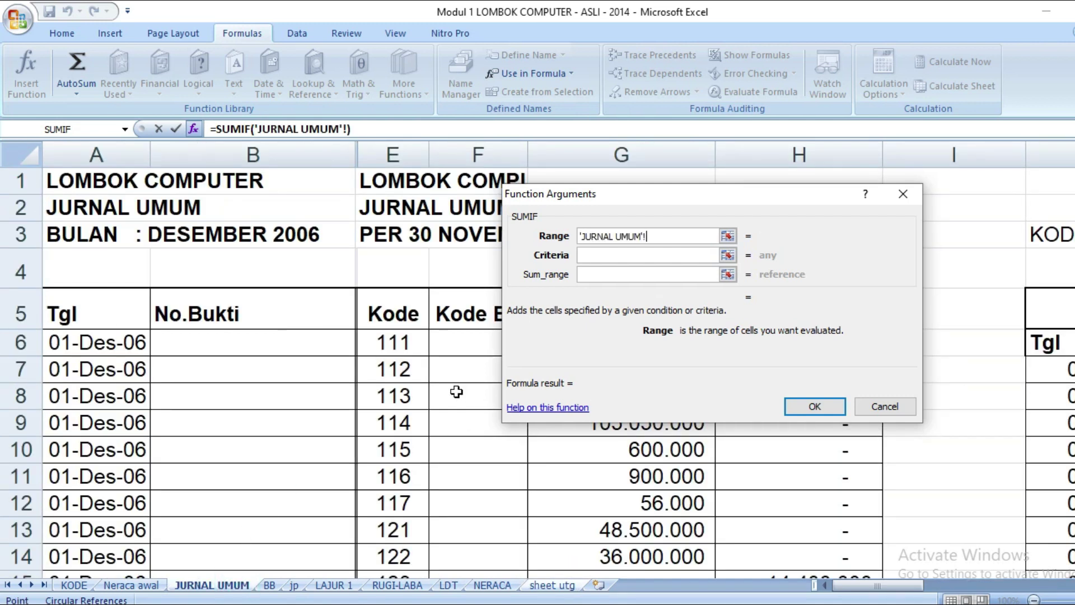
{"action": "left_click_drag", "start_coordinate": [874, 584], "coordinate": [891, 584]}
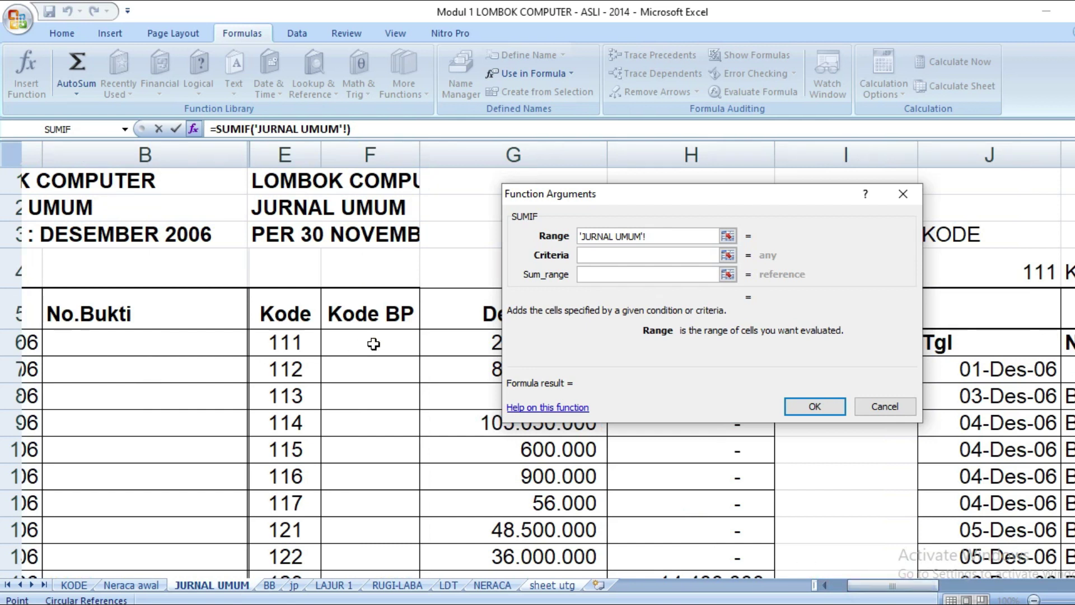
{"action": "scroll", "coordinate": [373, 343], "scroll_direction": "down", "scroll_amount": 6}
{"action": "scroll", "coordinate": [374, 344], "scroll_direction": "up", "scroll_amount": 4}
{"action": "scroll", "coordinate": [373, 344], "scroll_direction": "up", "scroll_amount": 2}
{"action": "left_click_drag", "start_coordinate": [350, 348], "coordinate": [378, 443]}
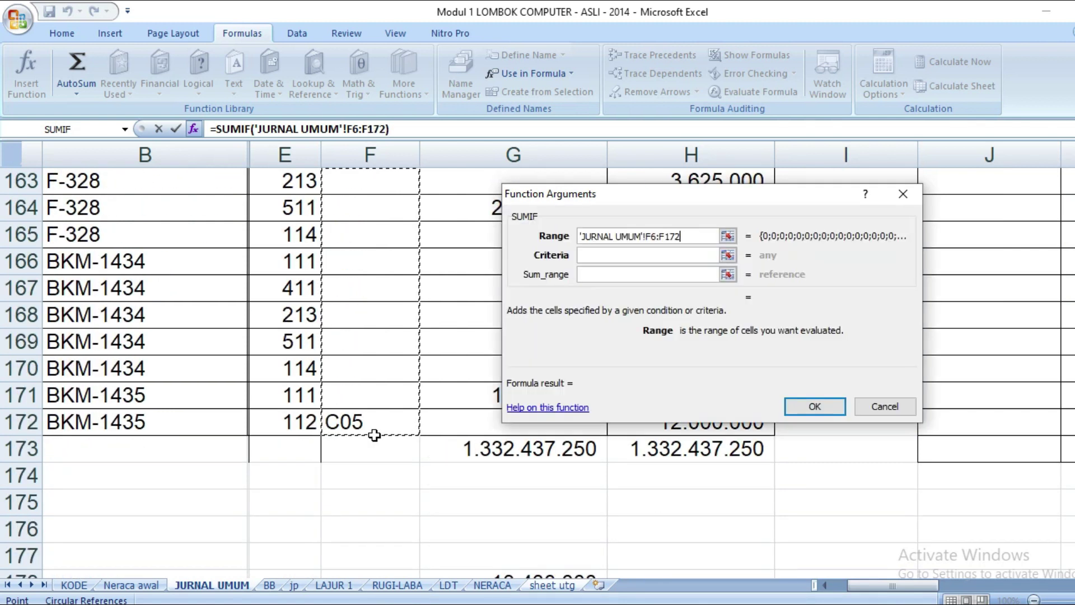
- Set the SUMIF criteria to the customer codes A8:A12 and the sum range to G6:G172 on the JURNAL UMUM sheet
{"action": "left_click", "coordinate": [629, 253]}
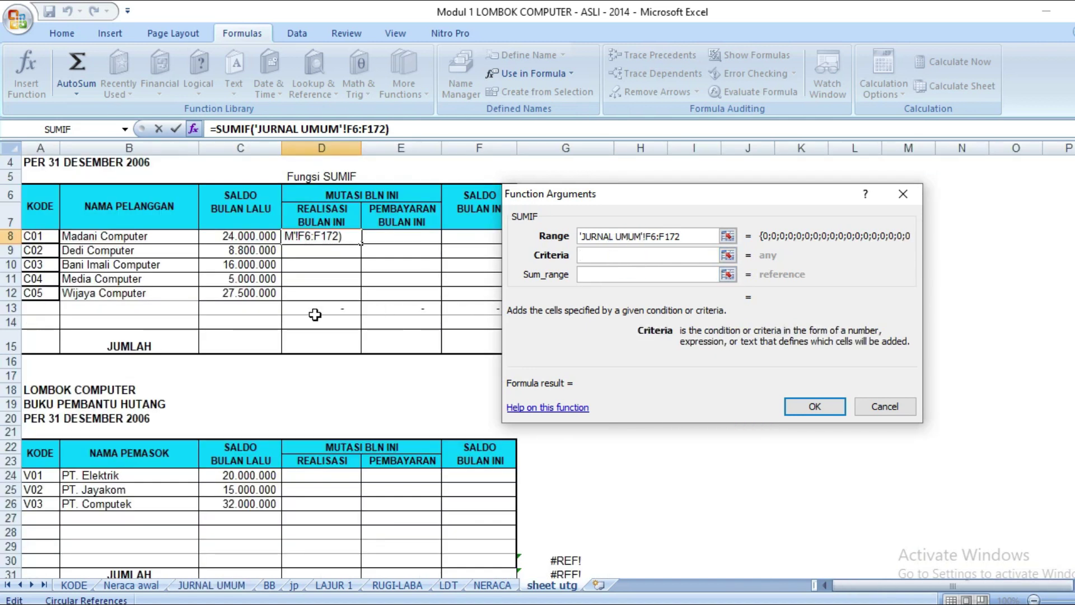
{"action": "left_click_drag", "start_coordinate": [31, 238], "coordinate": [29, 287]}
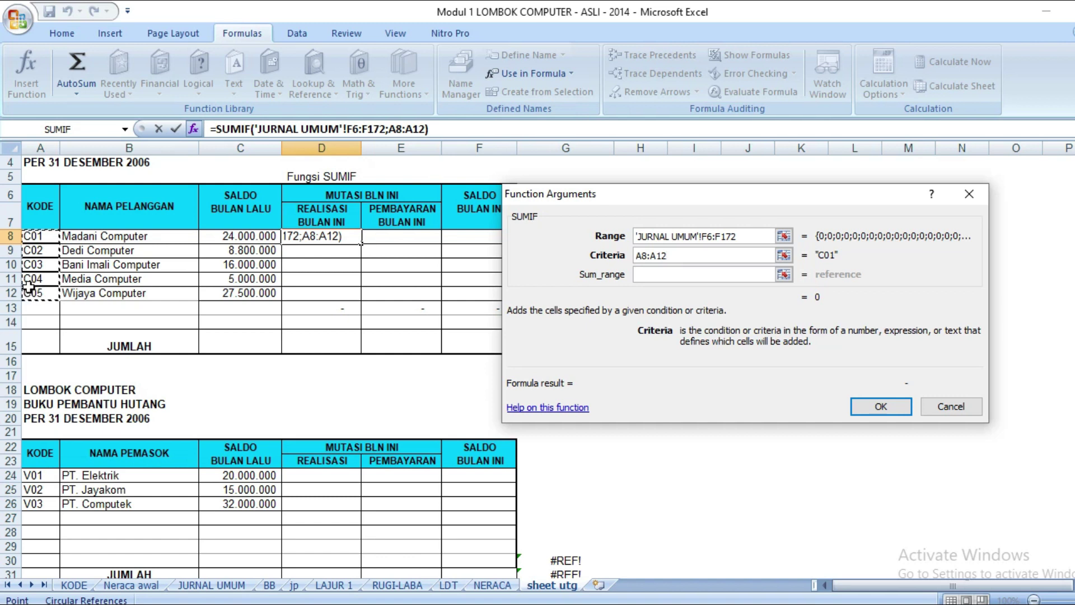
{"action": "left_click", "coordinate": [664, 275]}
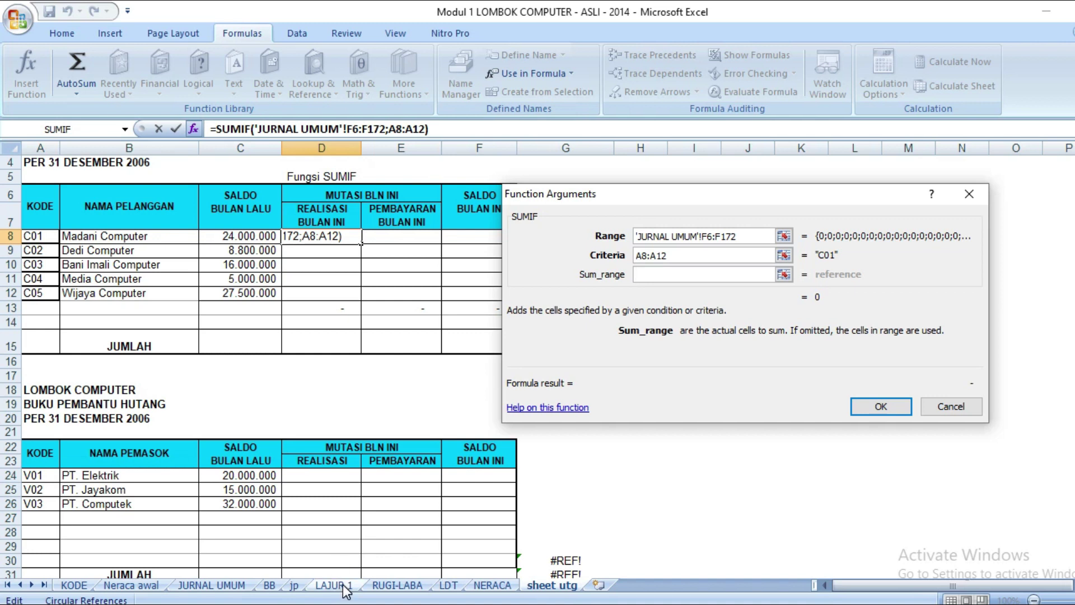
{"action": "left_click", "coordinate": [211, 585]}
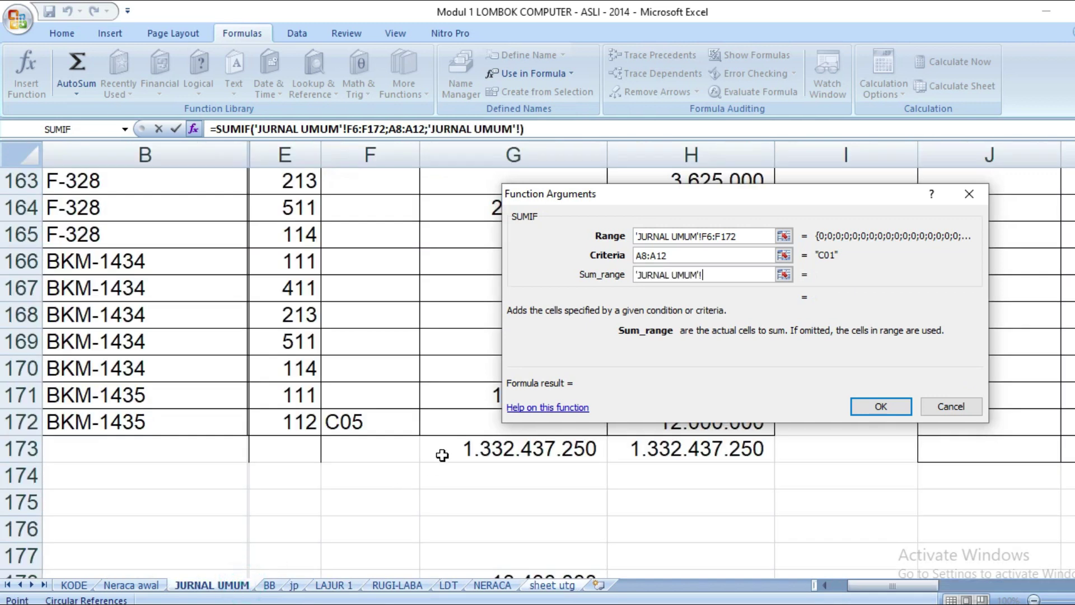
{"action": "scroll", "coordinate": [468, 448], "scroll_direction": "up", "scroll_amount": 4}
{"action": "scroll", "coordinate": [469, 448], "scroll_direction": "up", "scroll_amount": 20}
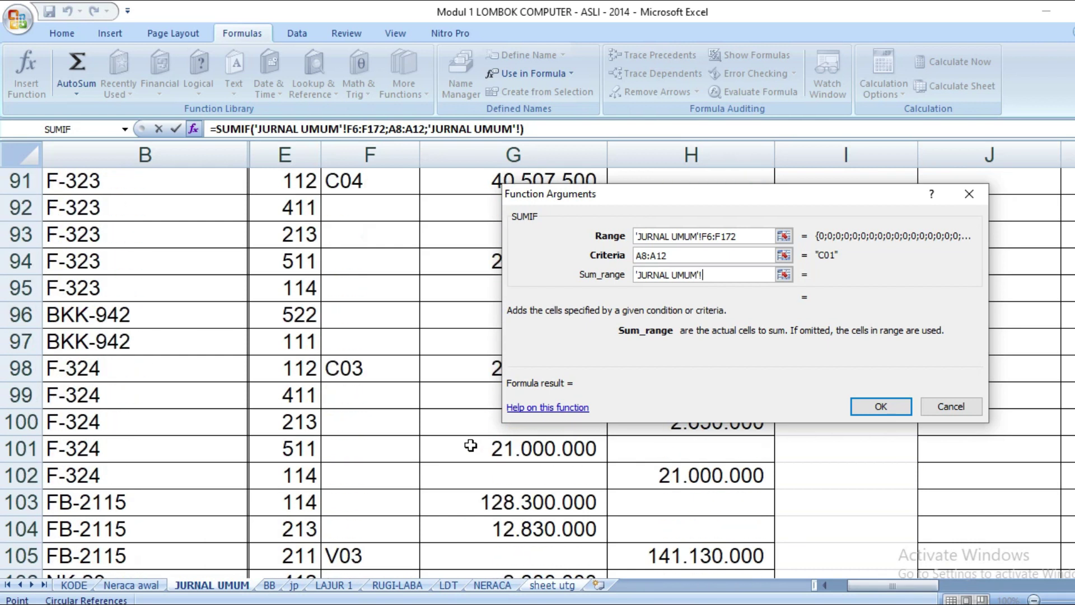
{"action": "scroll", "coordinate": [470, 444], "scroll_direction": "up", "scroll_amount": 20}
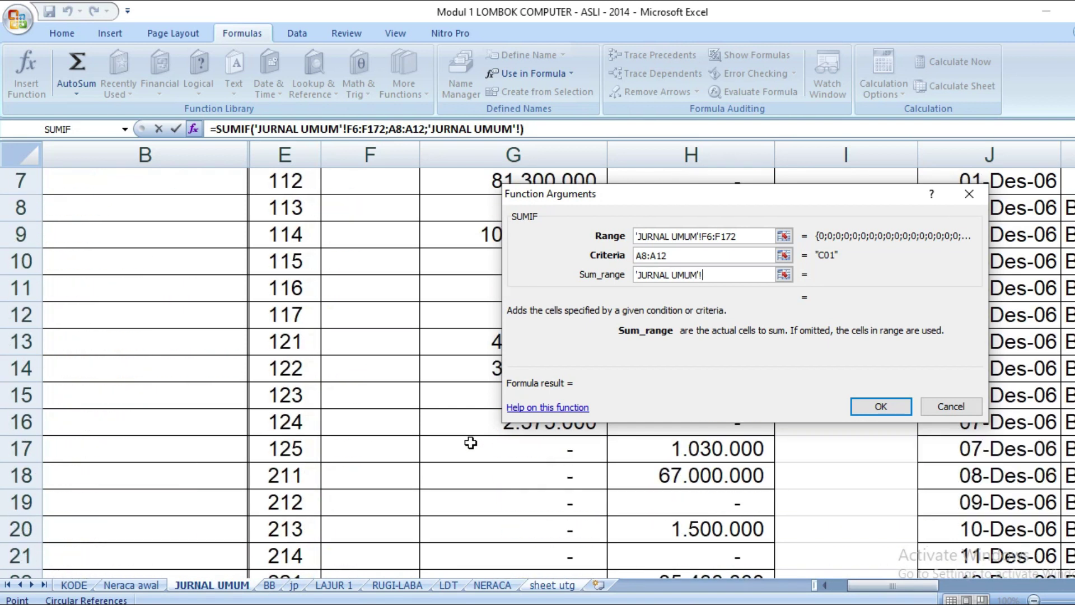
{"action": "left_click_drag", "start_coordinate": [446, 339], "coordinate": [477, 444]}
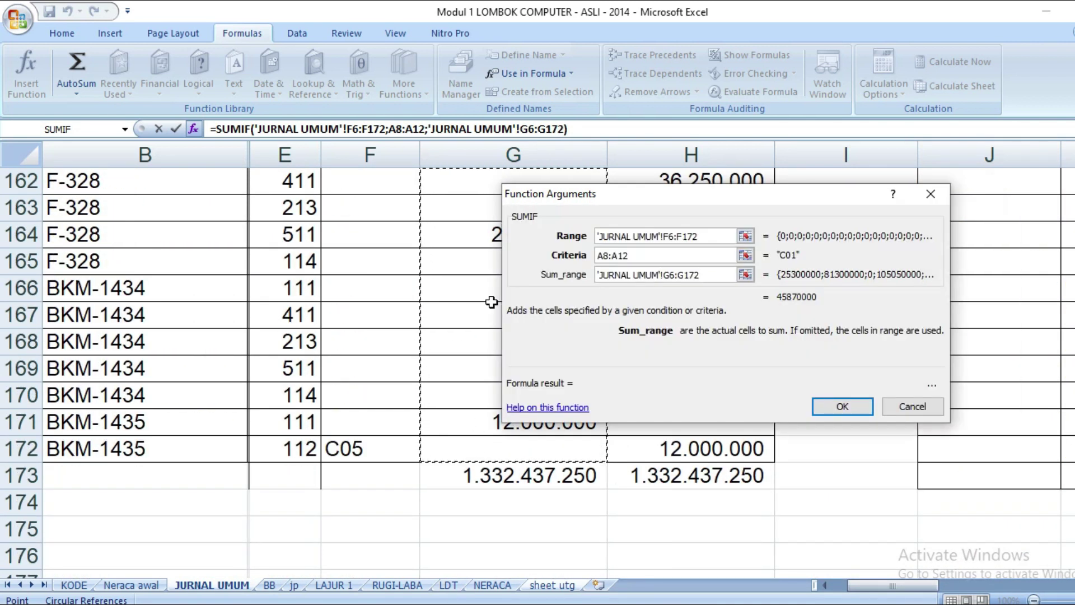
{"action": "left_click_drag", "start_coordinate": [677, 197], "coordinate": [380, 253]}
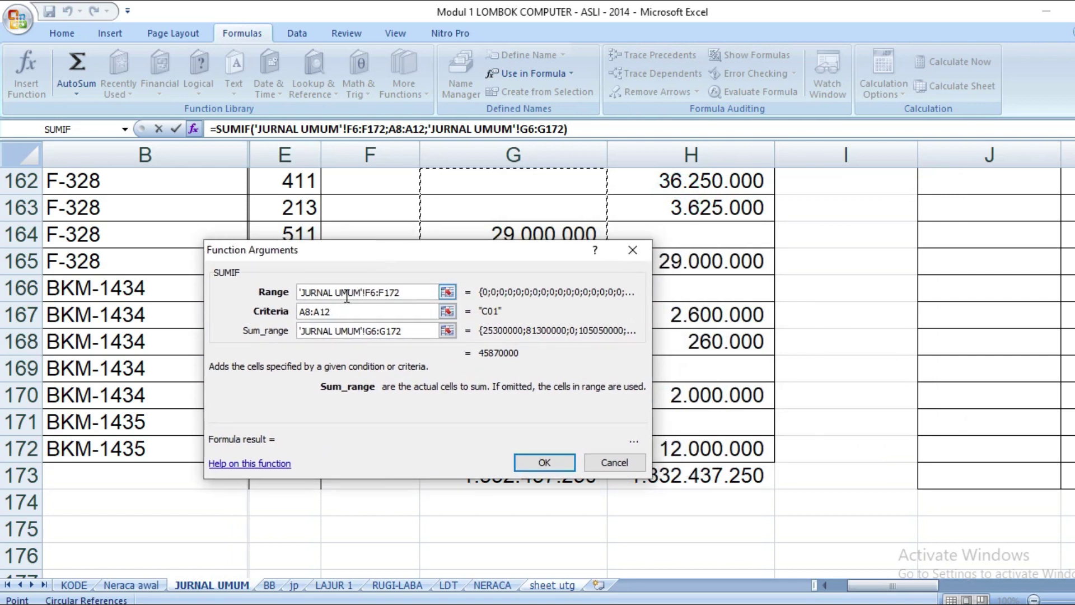
- Make the D8 SUMIF range absolute as $F$6:$F$172 on the JURNAL UMUM sheet
{"action": "left_click", "coordinate": [360, 293]}
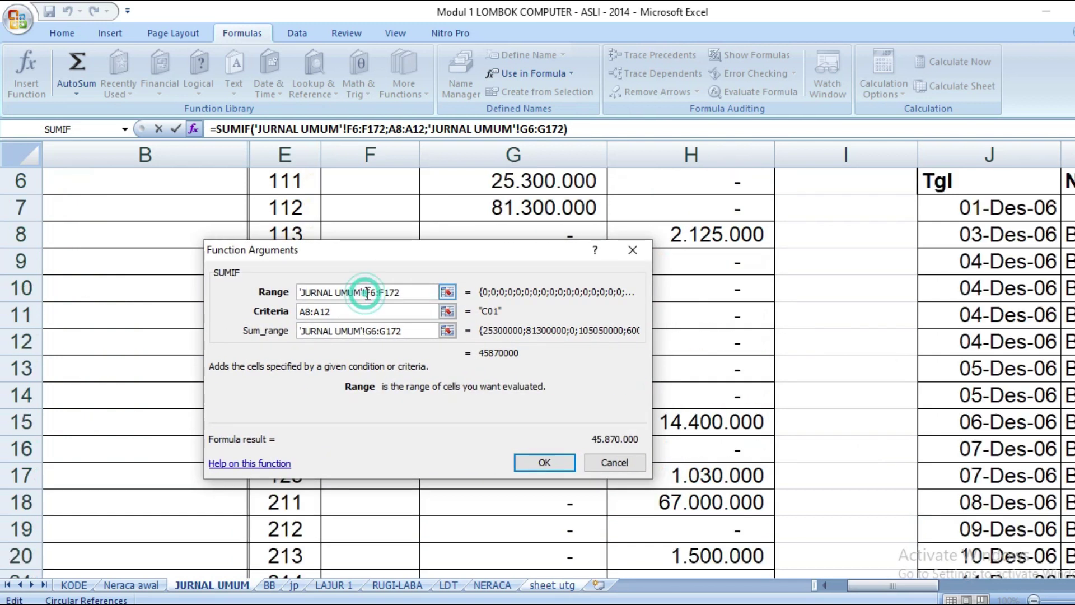
{"action": "type", "text": "$"}
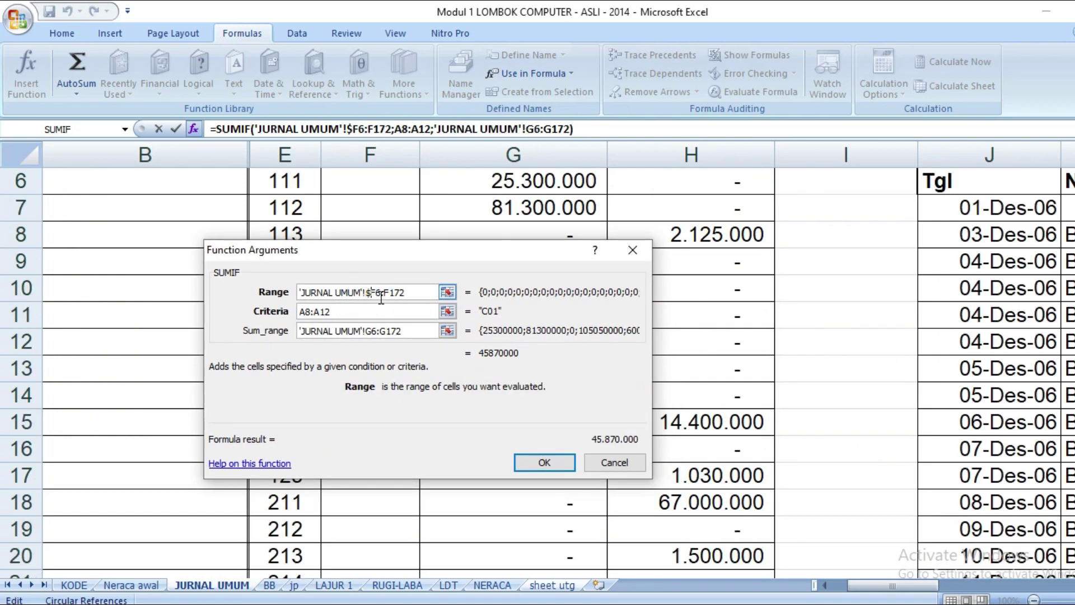
{"action": "left_click", "coordinate": [378, 292]}
{"action": "type", "text": "$"}
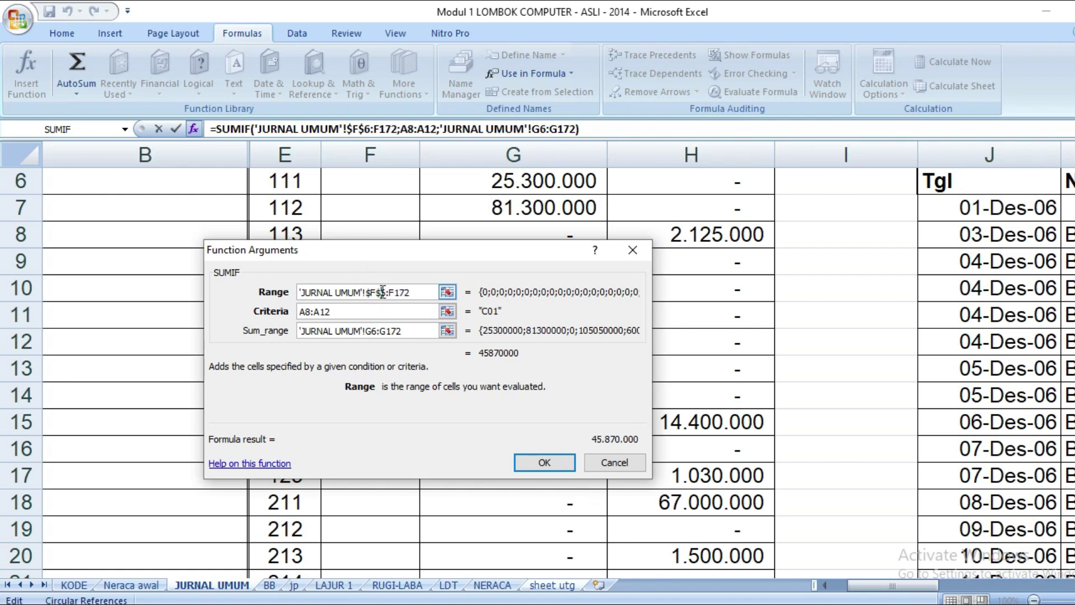
{"action": "left_click", "coordinate": [391, 292]}
{"action": "type", "text": "$"}
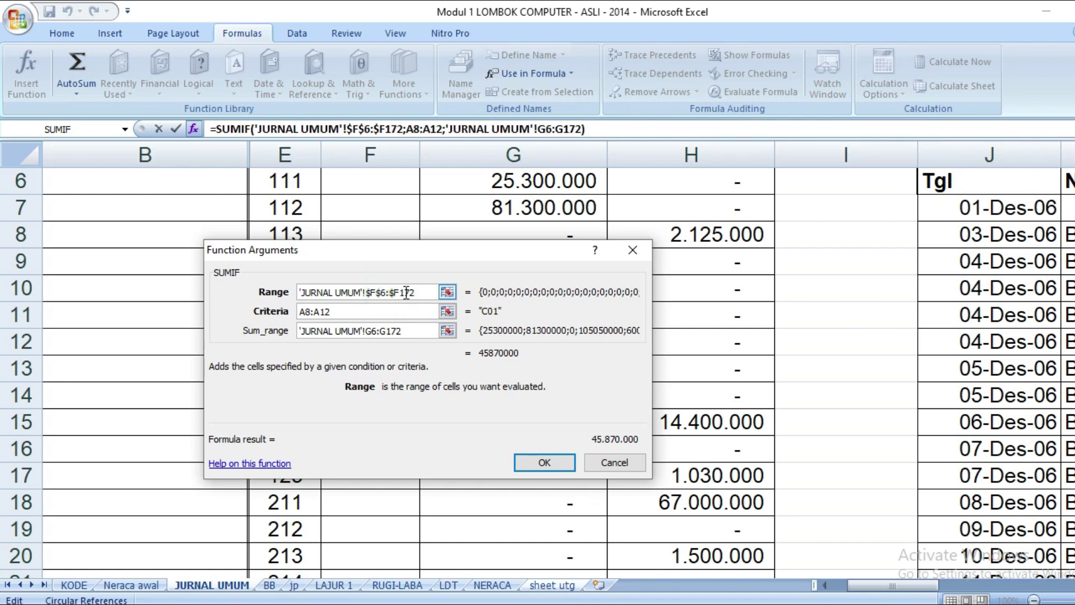
{"action": "left_click", "coordinate": [401, 291]}
{"action": "type", "text": "$"}
- Make the D8 SUMIF sum range absolute as $G$6:$G$172 and confirm the function
{"action": "left_click", "coordinate": [362, 331]}
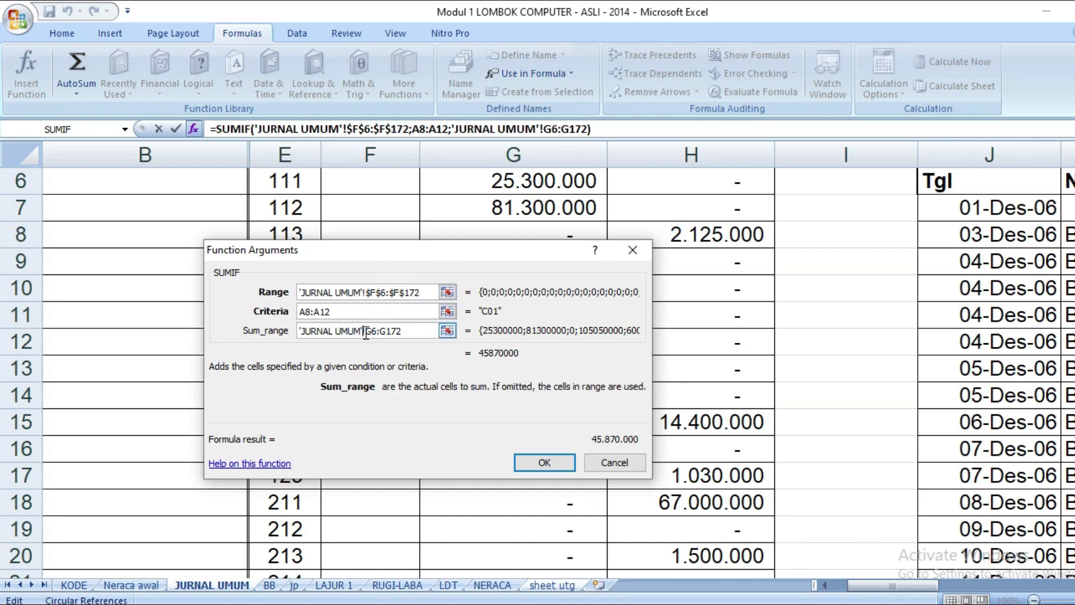
{"action": "type", "text": "$"}
{"action": "left_click", "coordinate": [377, 330]}
{"action": "type", "text": "$"}
{"action": "left_click", "coordinate": [392, 332]}
{"action": "type", "text": "$G"}
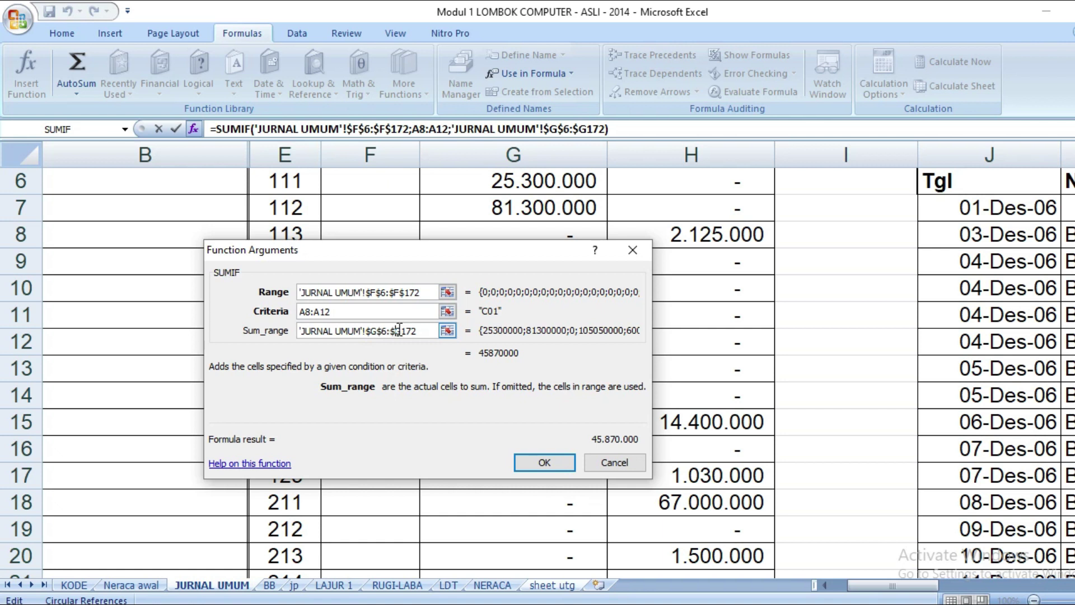
{"action": "type", "text": "$"}
{"action": "left_click", "coordinate": [542, 460]}
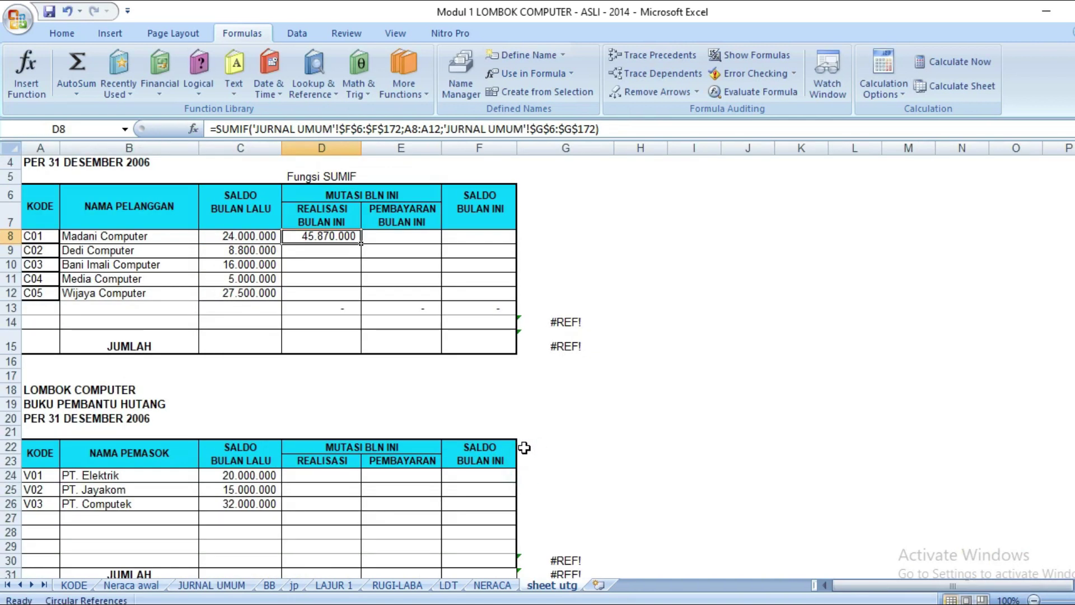
- Search for the SUMIF function and insert it in E8, the first PEMBAYARAN BULAN INI cell of the receivables table
{"action": "left_click", "coordinate": [373, 238]}
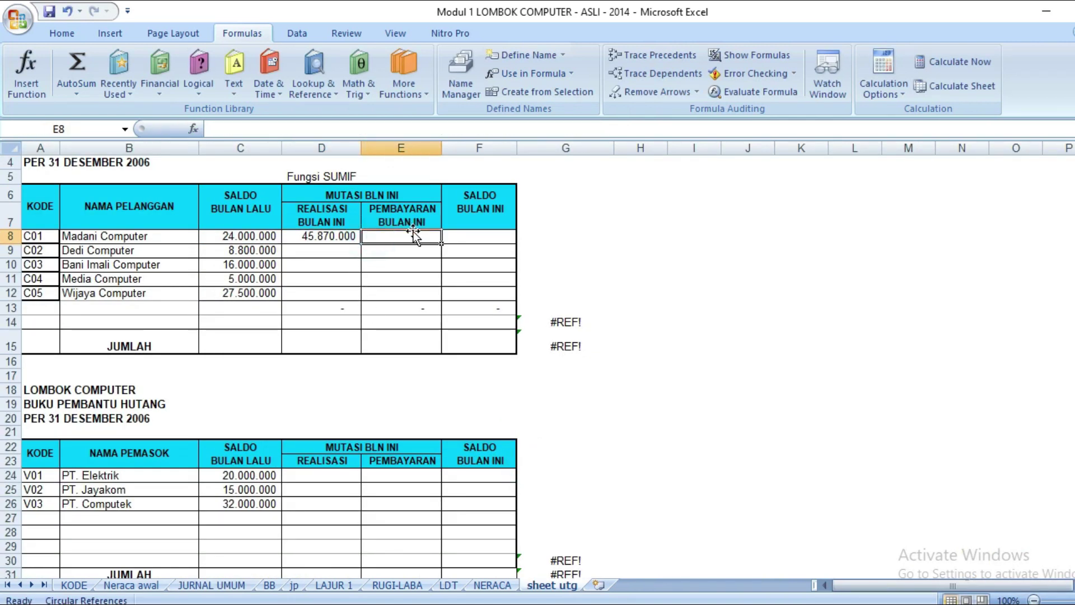
{"action": "left_click", "coordinate": [340, 238]}
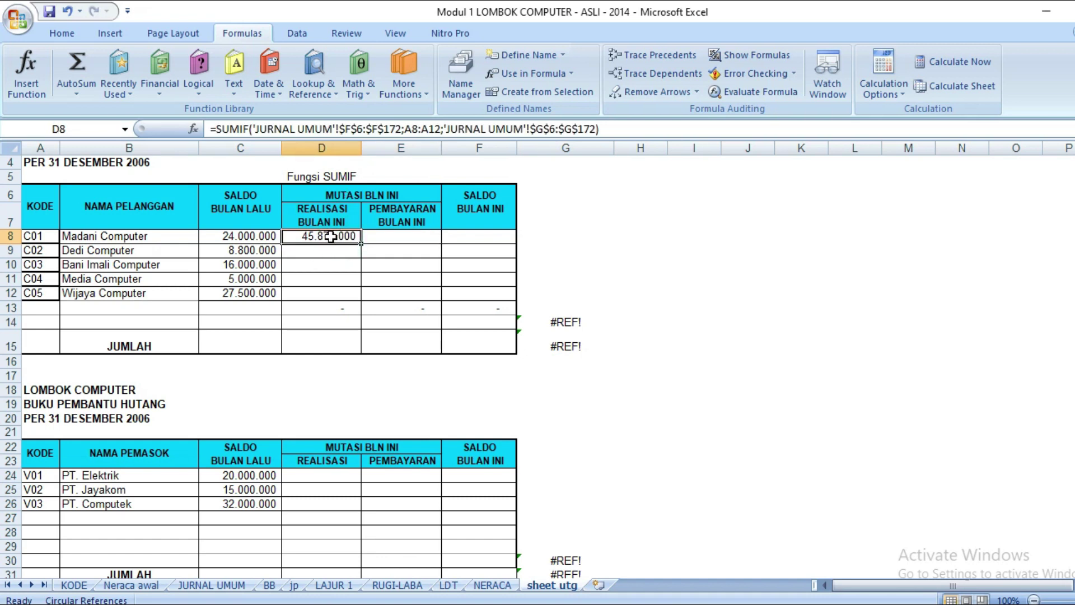
{"action": "left_click", "coordinate": [373, 237]}
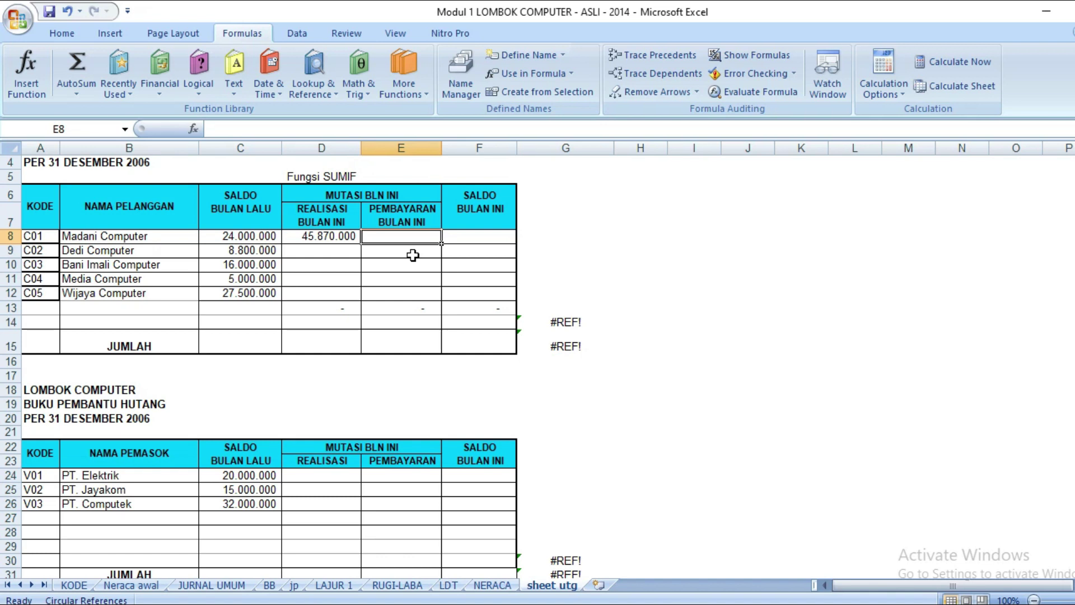
{"action": "left_click", "coordinate": [313, 78]}
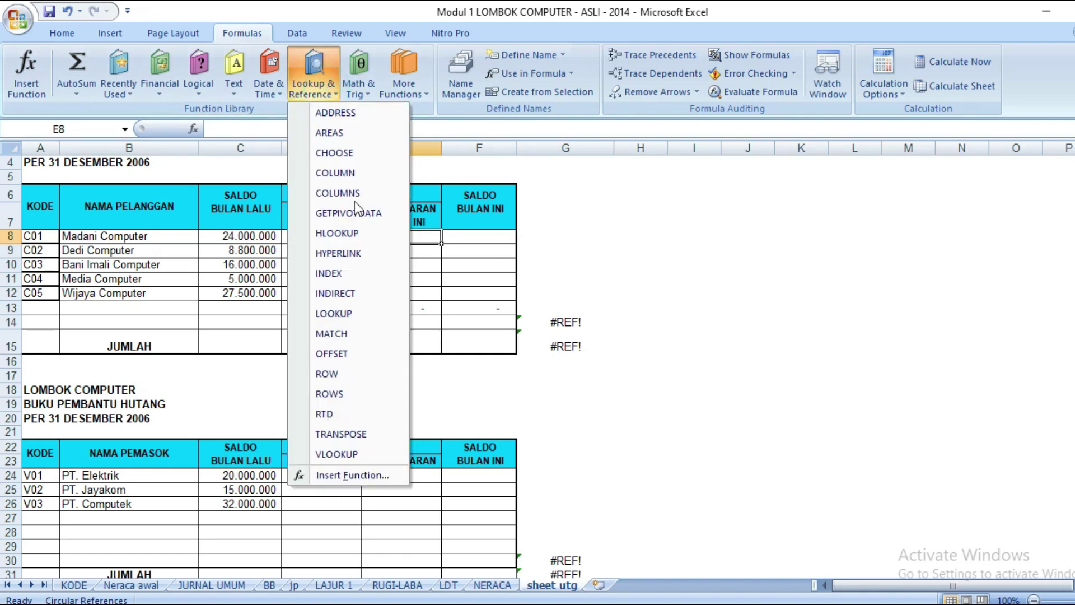
{"action": "left_click", "coordinate": [369, 474]}
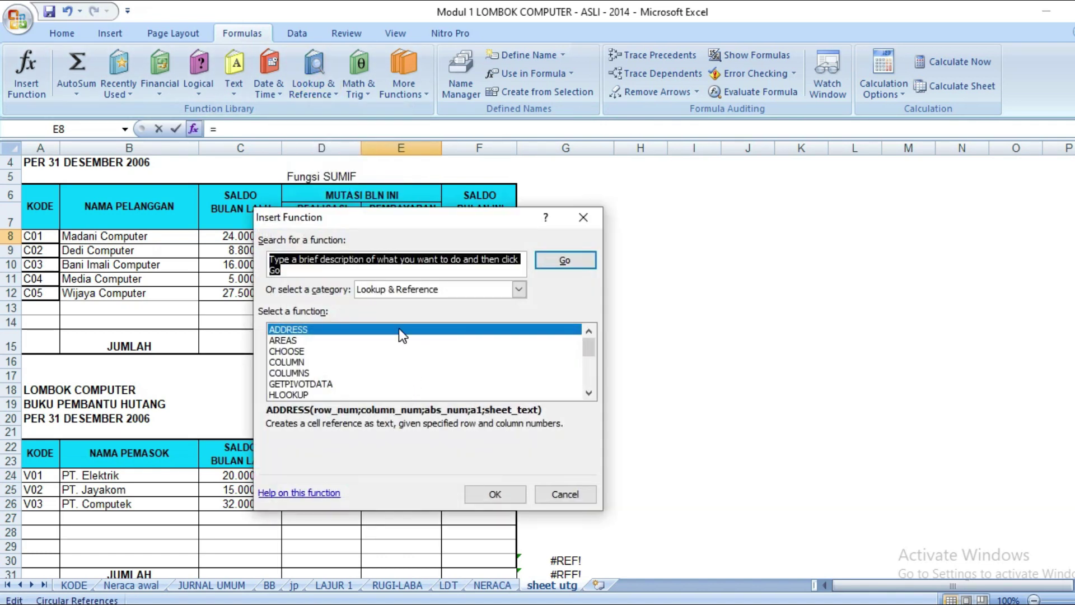
{"action": "type", "text": "SUMIF"}
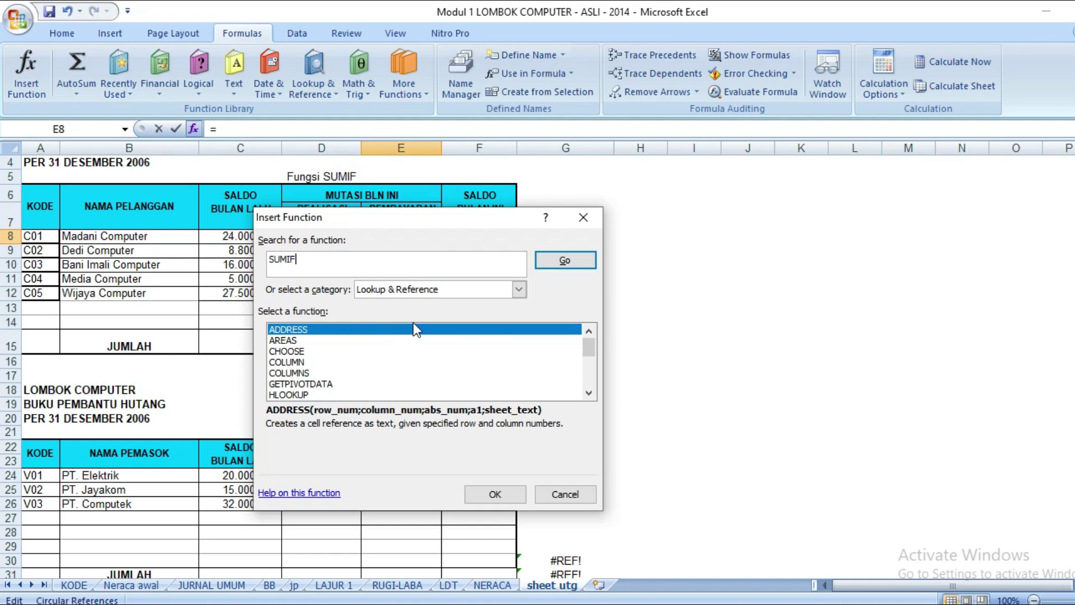
{"action": "left_click", "coordinate": [582, 260]}
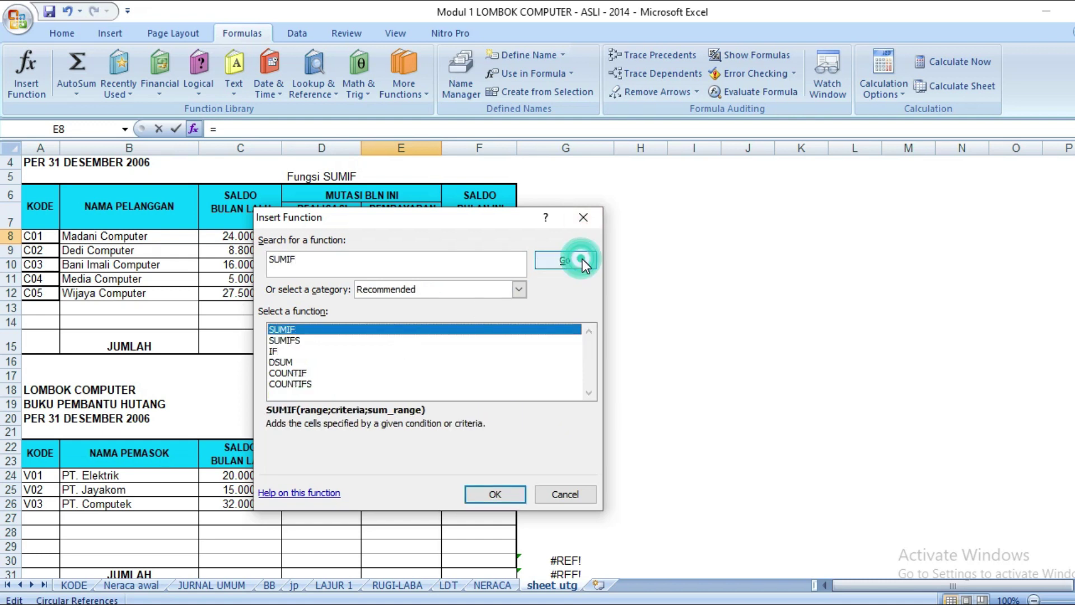
{"action": "left_click", "coordinate": [491, 496]}
- Set the E8 SUMIF range to F6:F172 on the JURNAL UMUM sheet and the criteria to customer codes A8:A12
{"action": "left_click_drag", "start_coordinate": [333, 242], "coordinate": [531, 259]}
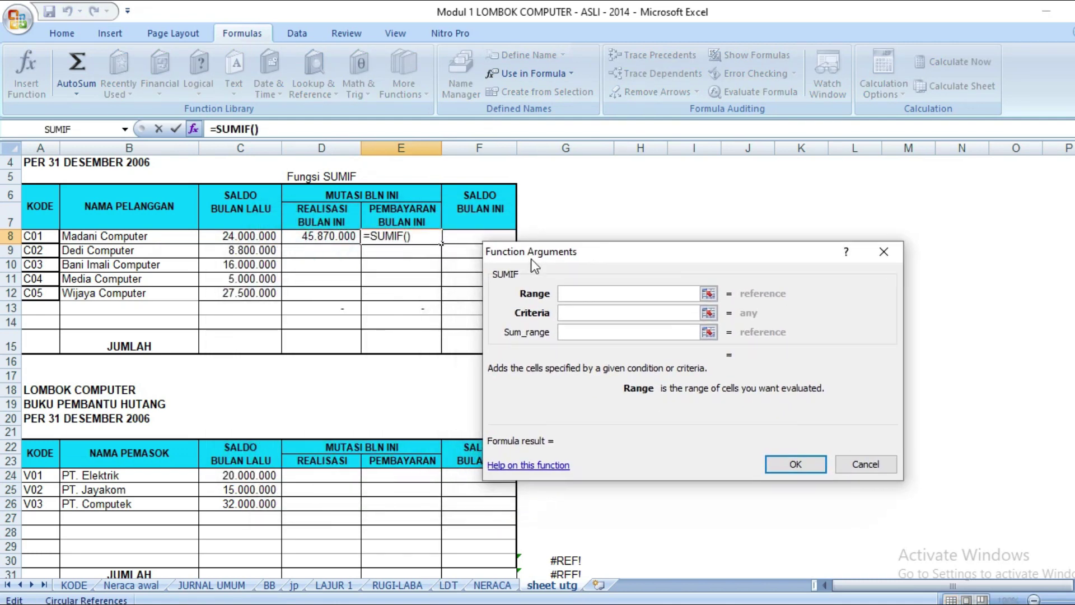
{"action": "left_click", "coordinate": [227, 585]}
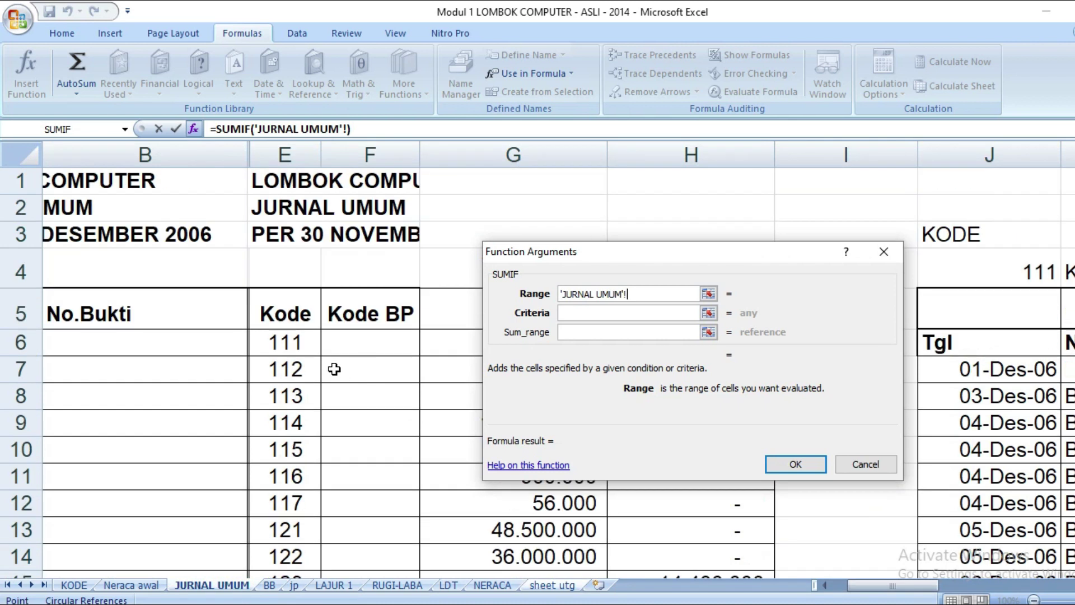
{"action": "left_click_drag", "start_coordinate": [358, 337], "coordinate": [363, 453]}
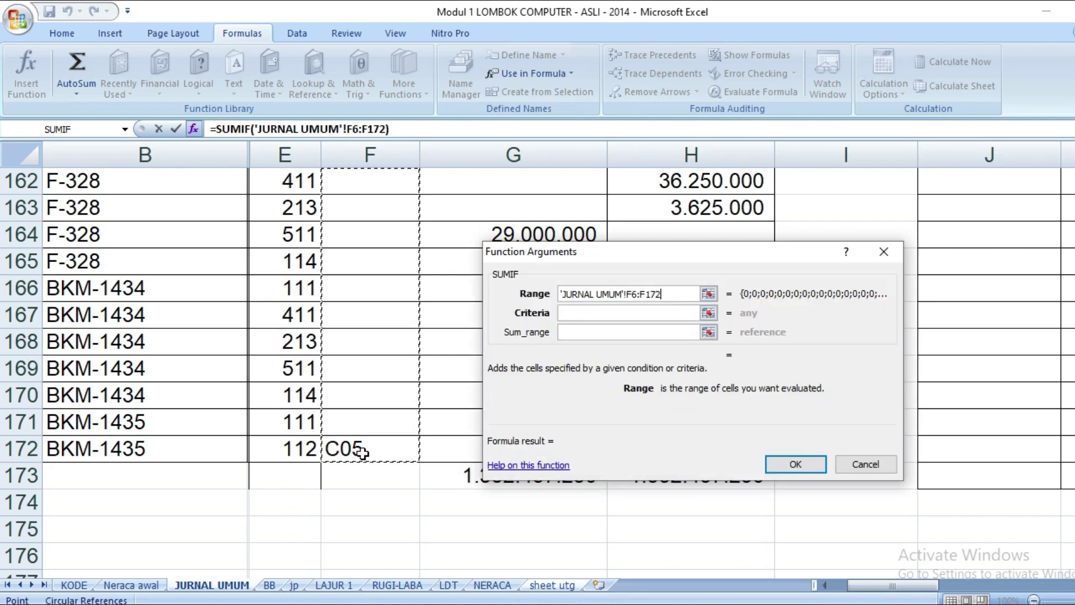
{"action": "left_click", "coordinate": [571, 312]}
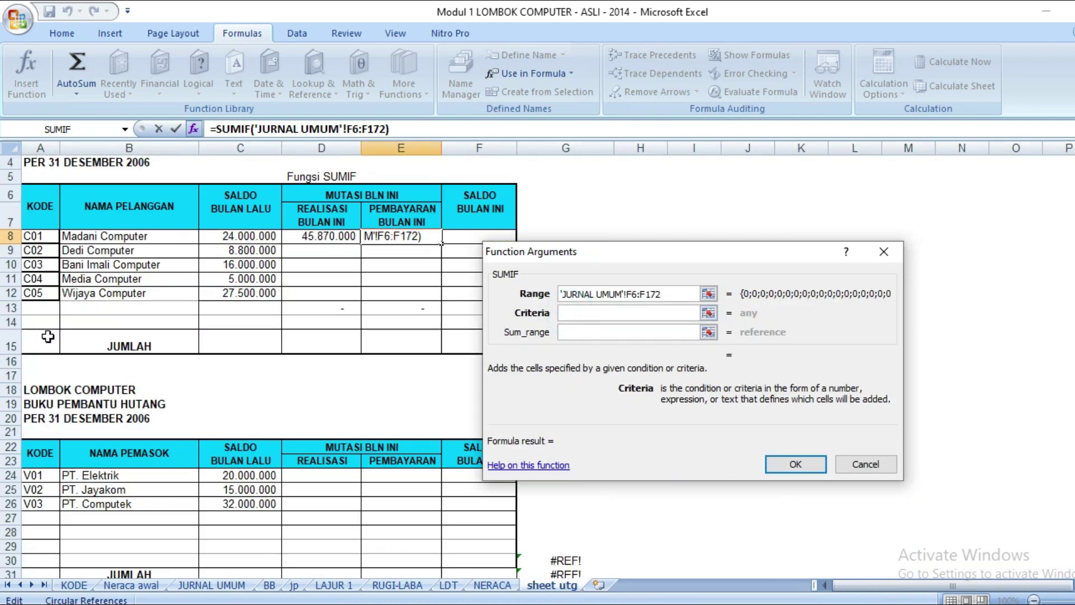
{"action": "left_click_drag", "start_coordinate": [40, 236], "coordinate": [34, 293]}
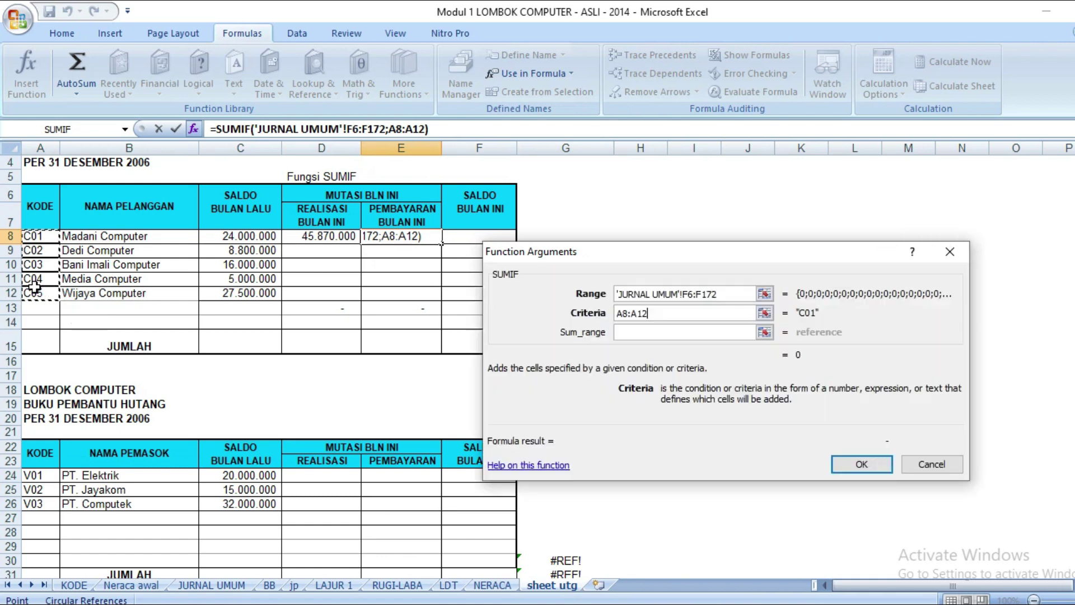
- Set the E8 SUMIF sum range to the Kredit cells H6:H172 on the JURNAL UMUM sheet
{"action": "left_click", "coordinate": [676, 333]}
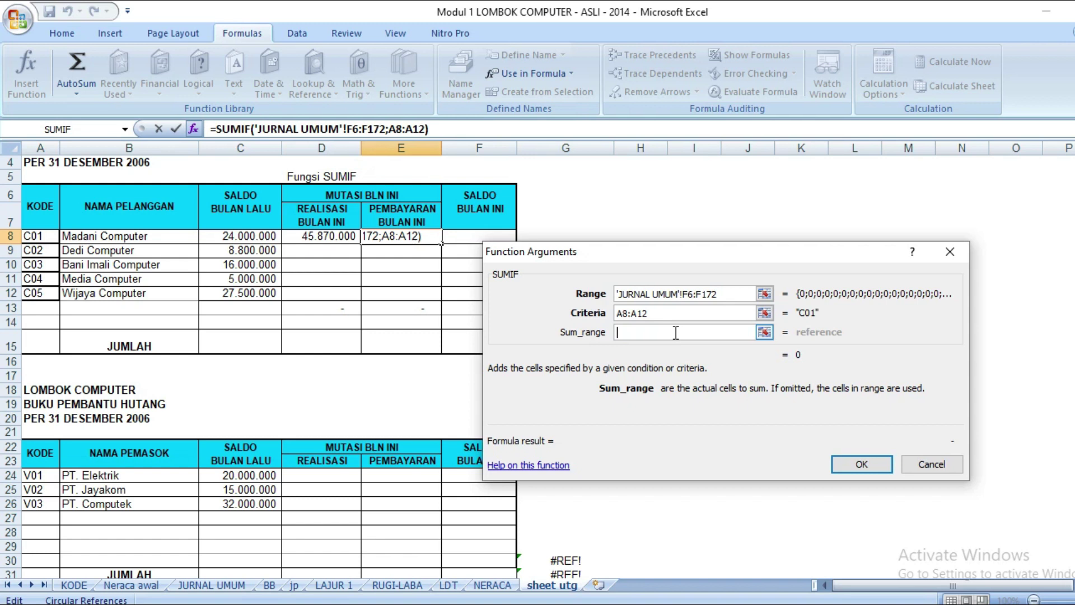
{"action": "left_click", "coordinate": [224, 585]}
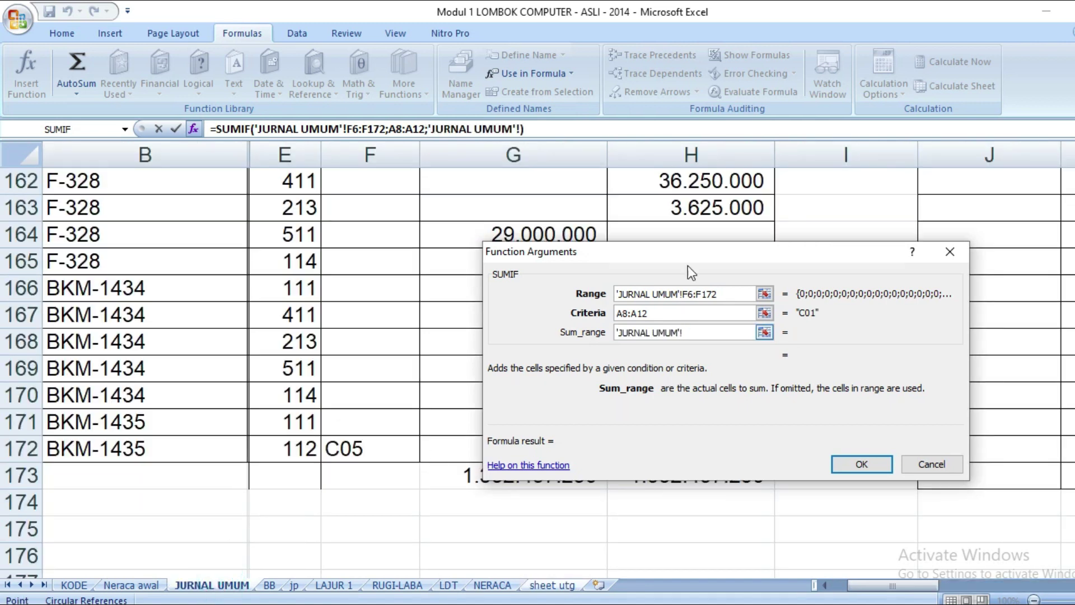
{"action": "scroll", "coordinate": [694, 236], "scroll_direction": "up", "scroll_amount": 6}
{"action": "scroll", "coordinate": [696, 228], "scroll_direction": "up", "scroll_amount": 20}
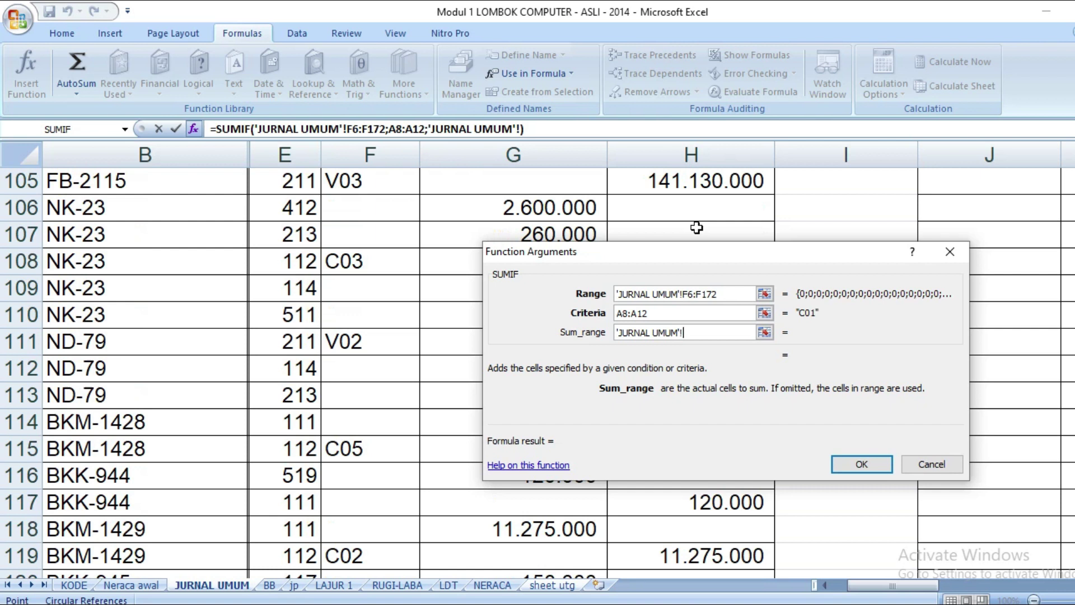
{"action": "scroll", "coordinate": [696, 228], "scroll_direction": "up", "scroll_amount": 19}
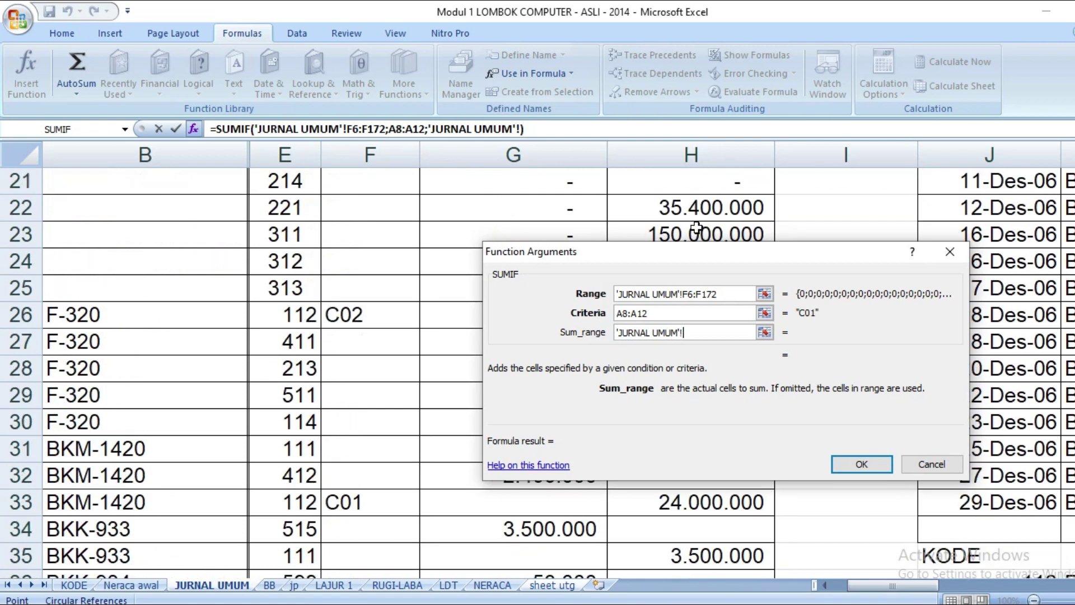
{"action": "scroll", "coordinate": [640, 227], "scroll_direction": "down", "scroll_amount": 2}
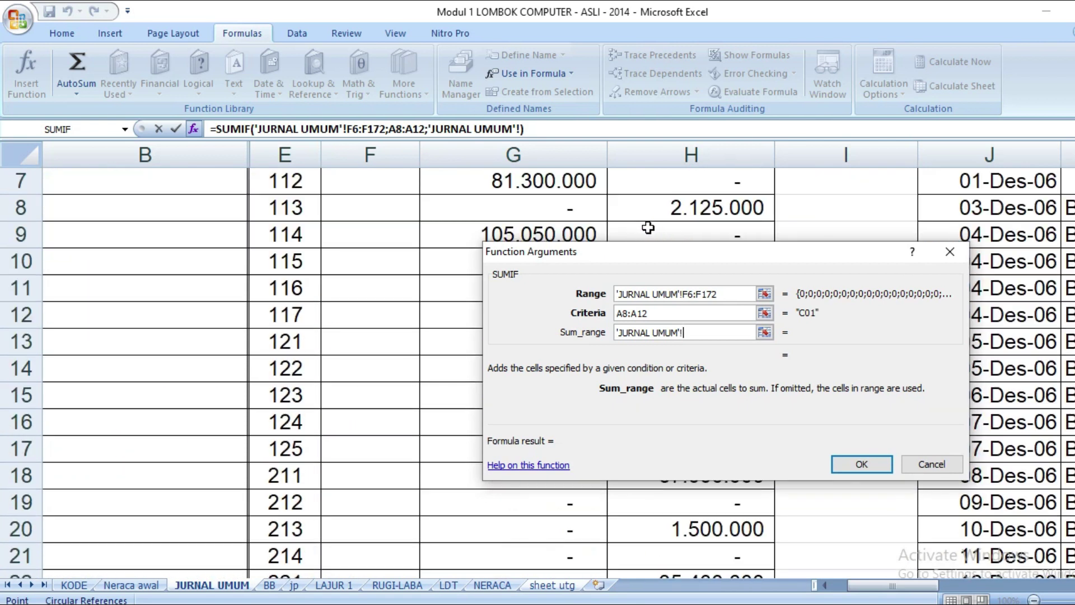
{"action": "scroll", "coordinate": [661, 216], "scroll_direction": "up", "scroll_amount": 1}
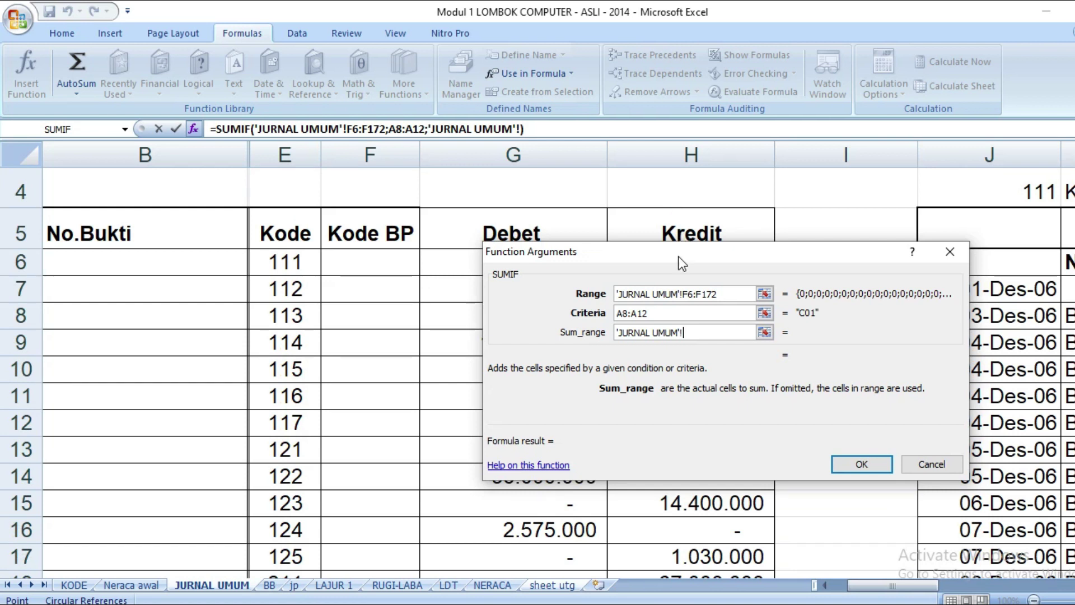
{"action": "left_click_drag", "start_coordinate": [654, 264], "coordinate": [722, 532]}
{"action": "left_click_drag", "start_coordinate": [722, 571], "coordinate": [647, 442]}
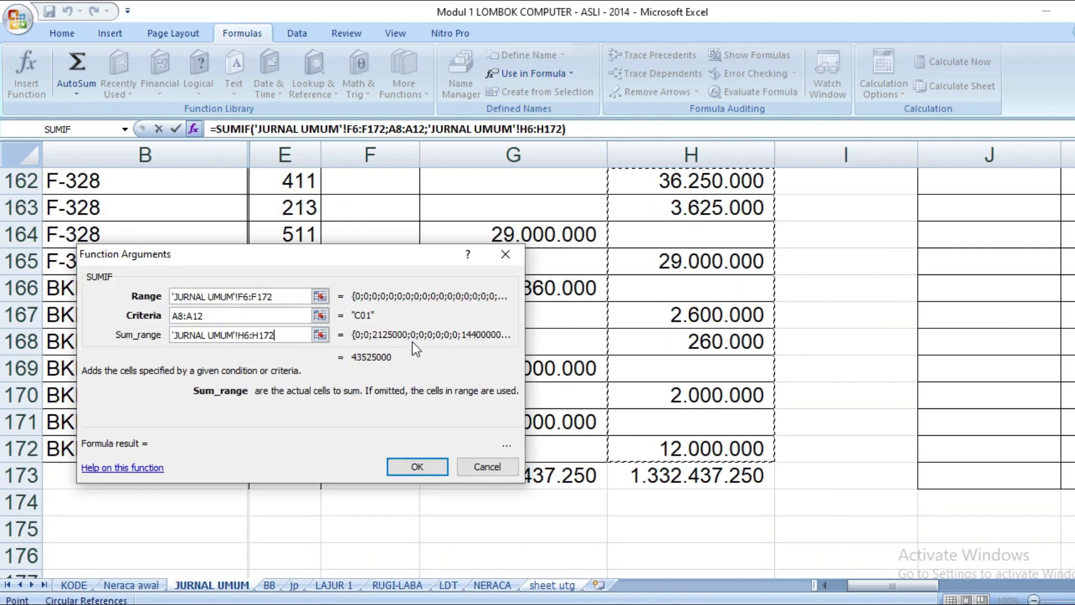
- Make the E8 SUMIF range absolute as $F$6:$F$172 on the JURNAL UMUM sheet
{"action": "left_click", "coordinate": [239, 297]}
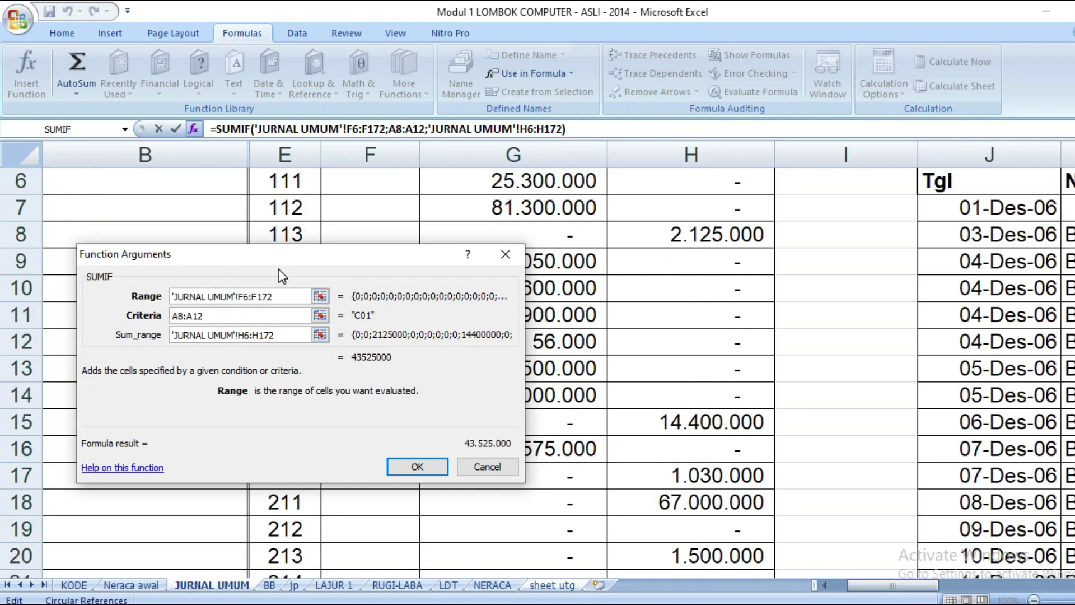
{"action": "type", "text": "$"}
{"action": "left_click", "coordinate": [252, 297]}
{"action": "type", "text": "$"}
{"action": "left_click", "coordinate": [263, 297]}
{"action": "type", "text": "$"}
{"action": "left_click", "coordinate": [273, 296]}
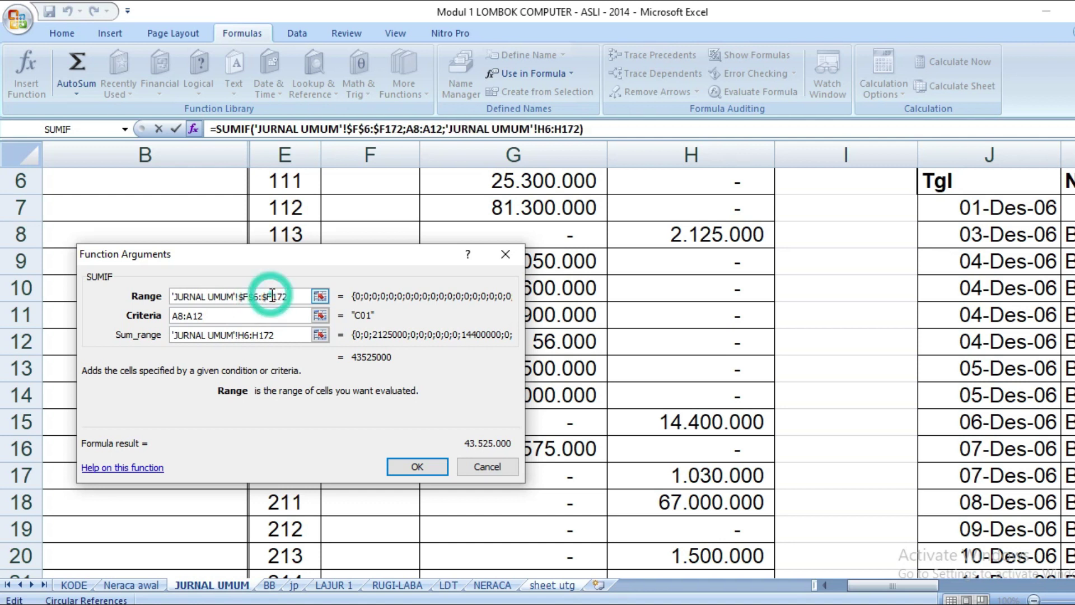
{"action": "type", "text": "$"}
- Make the E8 SUMIF sum range absolute as $H$6:$H$172 and confirm the function
{"action": "left_click", "coordinate": [240, 336]}
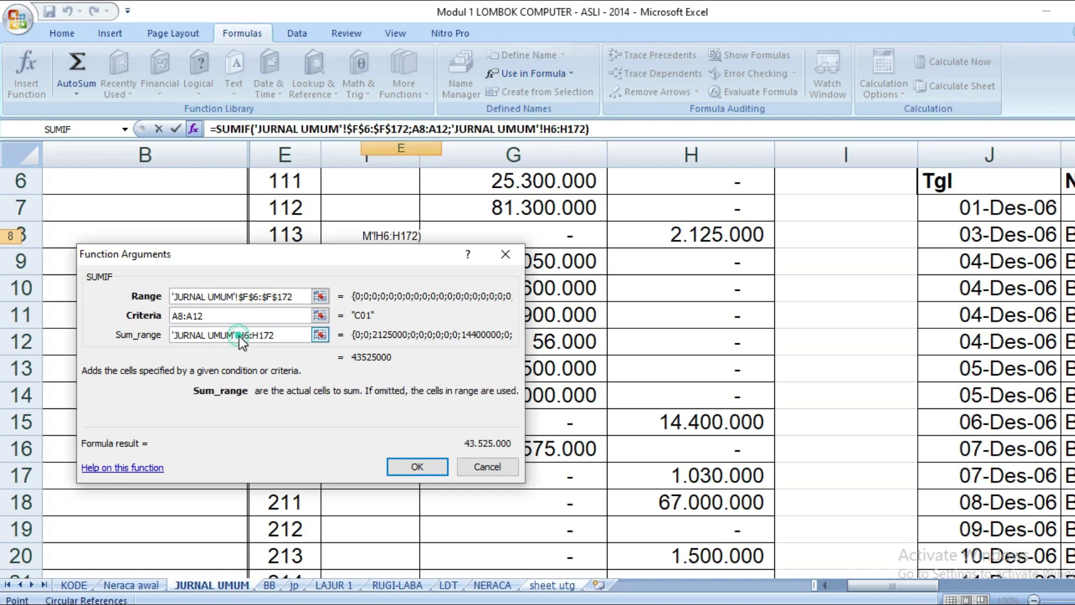
{"action": "type", "text": "$"}
{"action": "left_click", "coordinate": [254, 335]}
{"action": "type", "text": "$"}
{"action": "left_click", "coordinate": [267, 335]}
{"action": "type", "text": "$"}
{"action": "left_click", "coordinate": [275, 335]}
{"action": "type", "text": "$"}
{"action": "left_click", "coordinate": [418, 467]}
- Fill the D8 and E8 SUMIF formulas down to row 12 for the remaining customers
{"action": "left_click", "coordinate": [394, 292]}
{"action": "left_click", "coordinate": [328, 238]}
{"action": "left_click", "coordinate": [326, 255]}
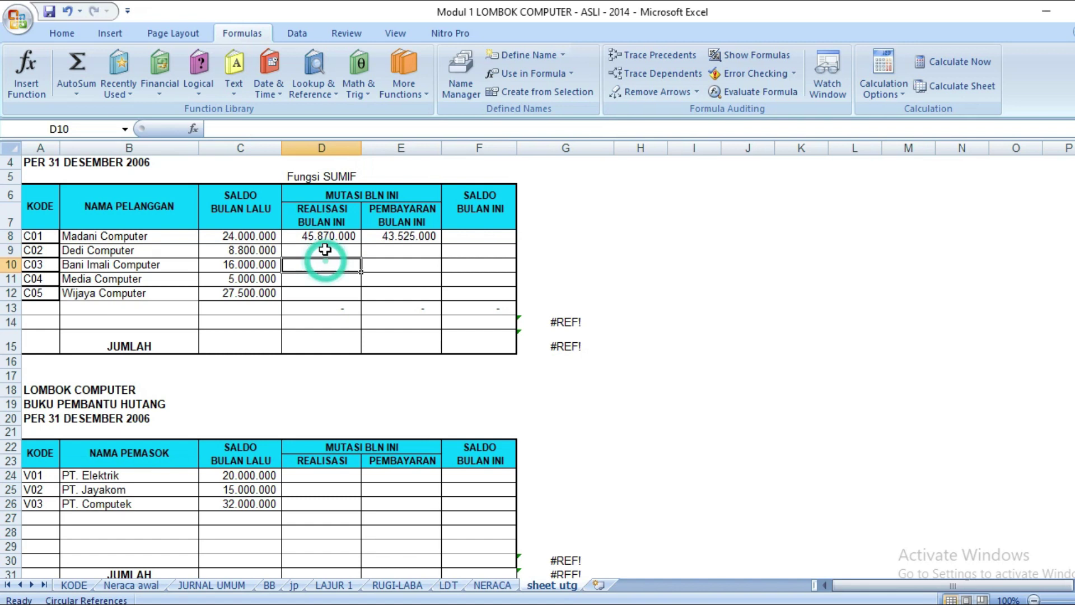
{"action": "left_click", "coordinate": [395, 255]}
{"action": "left_click", "coordinate": [352, 324]}
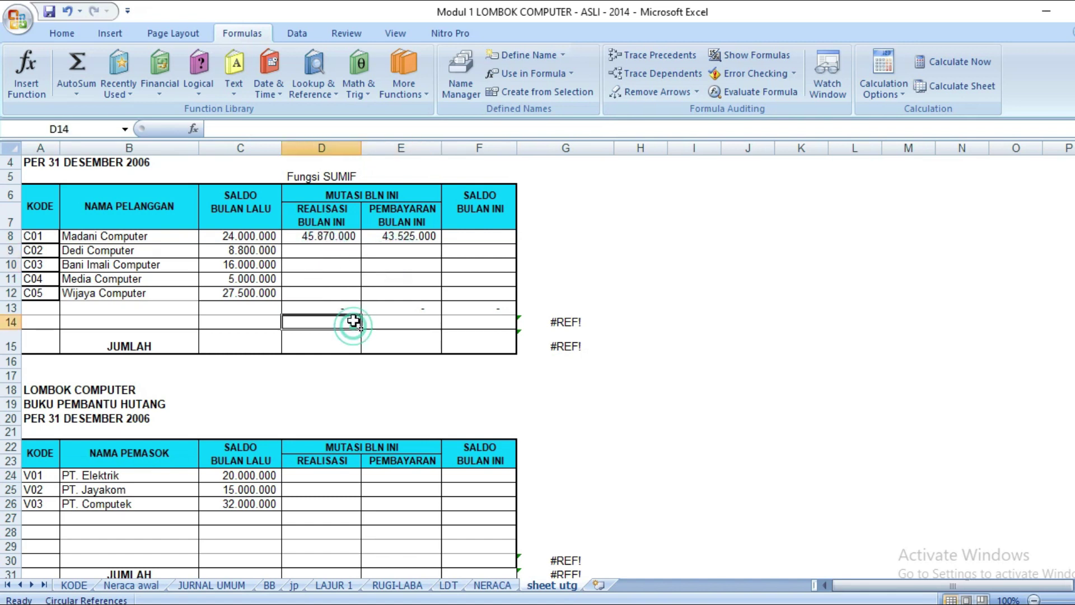
{"action": "left_click", "coordinate": [313, 238]}
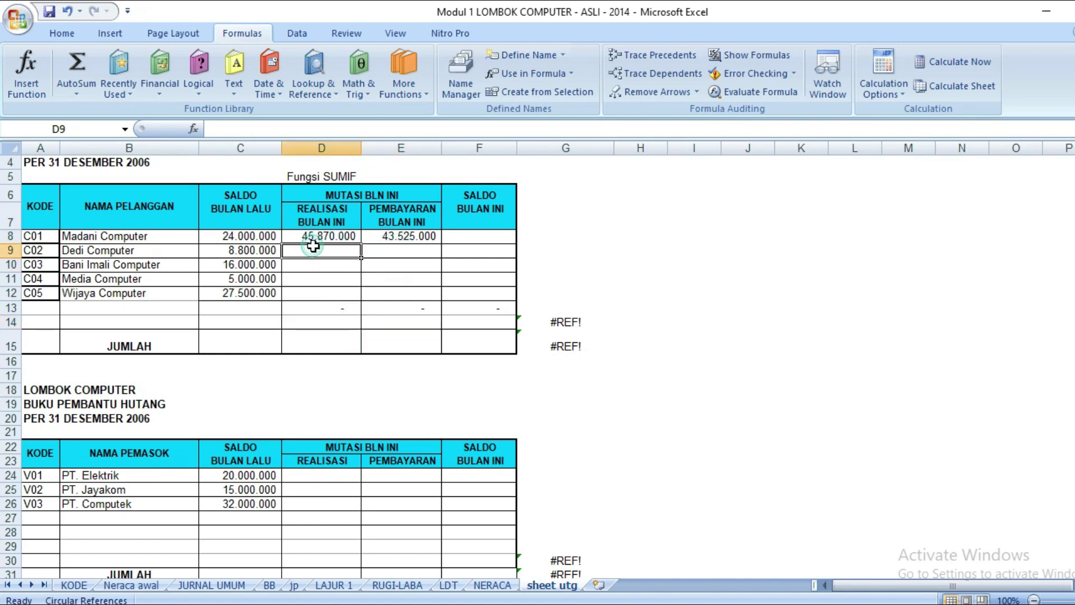
{"action": "left_click_drag", "start_coordinate": [364, 243], "coordinate": [349, 295]}
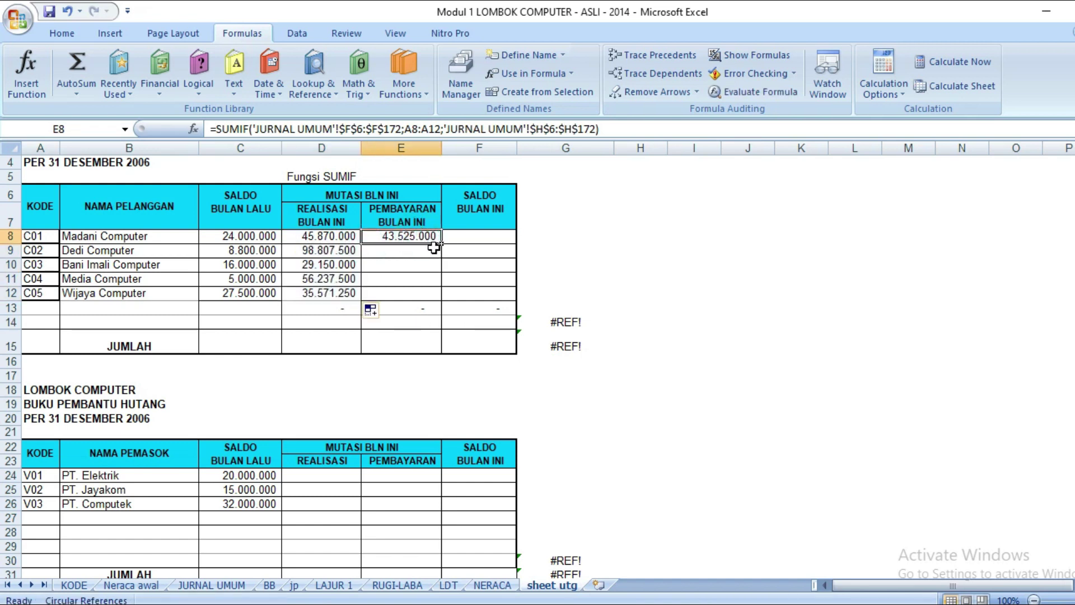
{"action": "left_click_drag", "start_coordinate": [440, 243], "coordinate": [435, 294]}
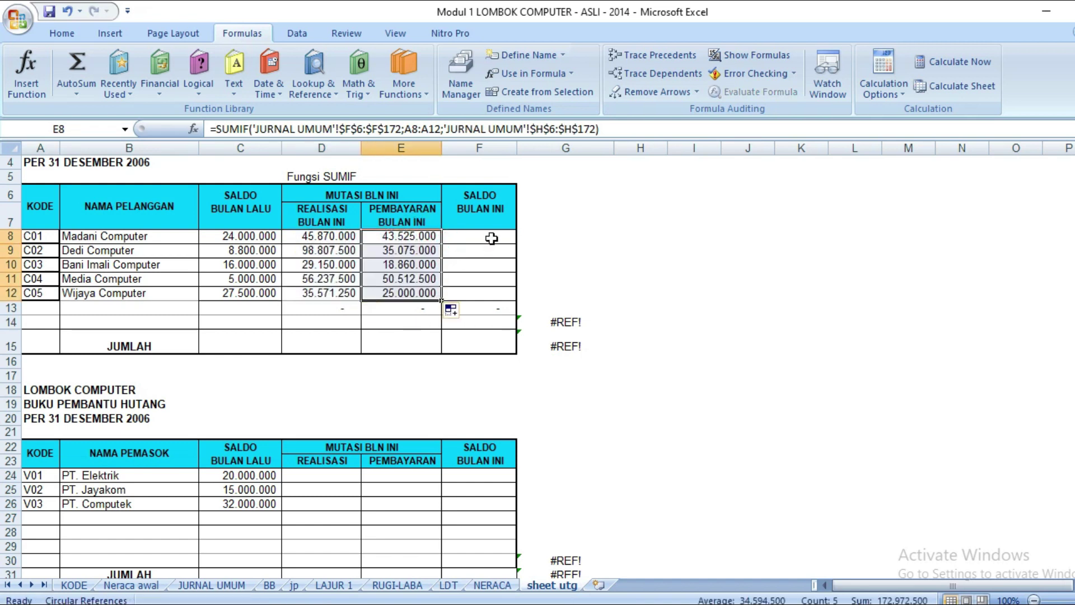
{"action": "left_click", "coordinate": [491, 238]}
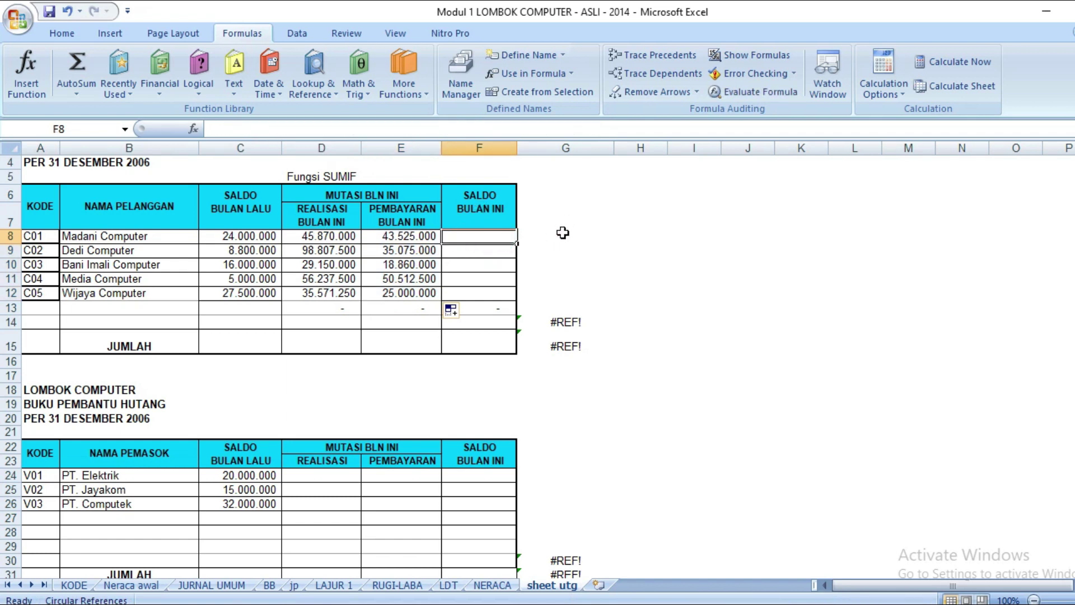
- Calculate Madani Computer's closing balance in F8 with the formula =C8+D8-E8
{"action": "type", "text": "="}
{"action": "key", "text": "Left"}
{"action": "key", "text": "Left"}
{"action": "key", "text": "Left"}
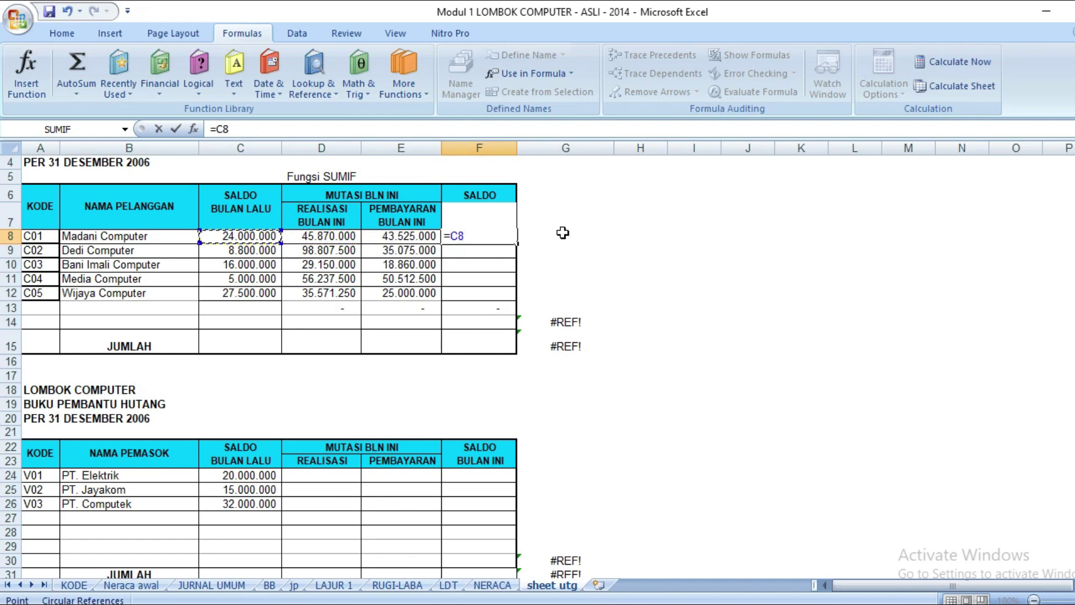
{"action": "type", "text": "+"}
{"action": "key", "text": "Left"}
{"action": "key", "text": "Left"}
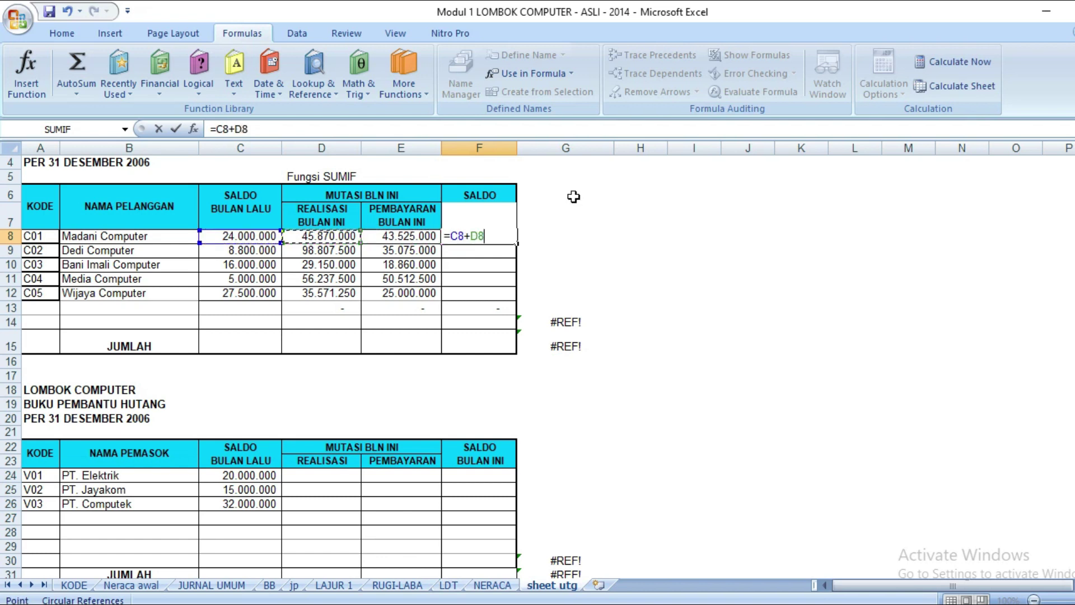
{"action": "type", "text": "-"}
{"action": "key", "text": "Left"}
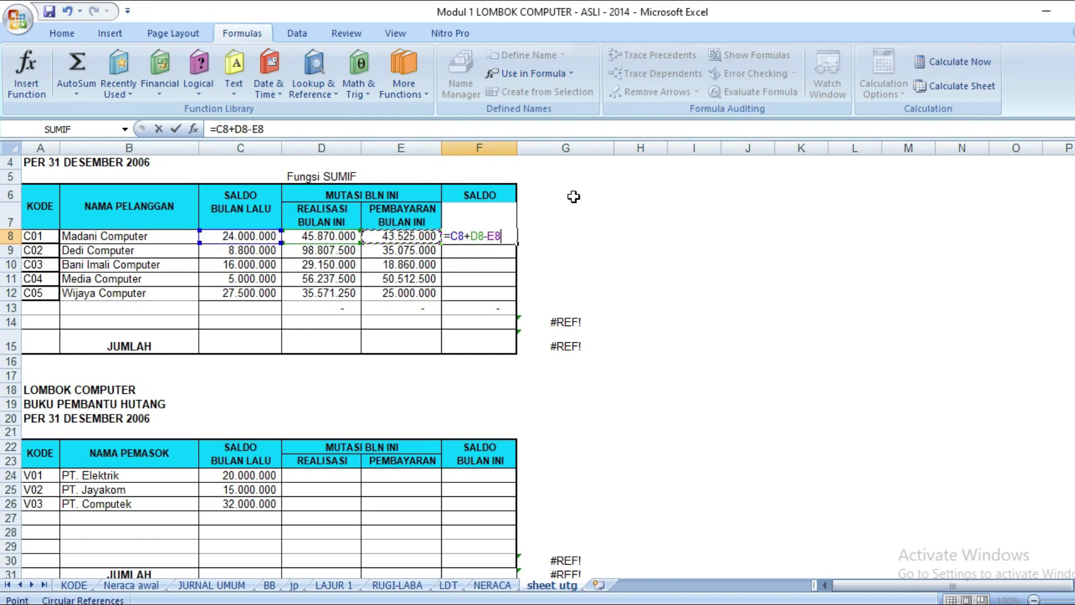
{"action": "key", "text": "Return"}
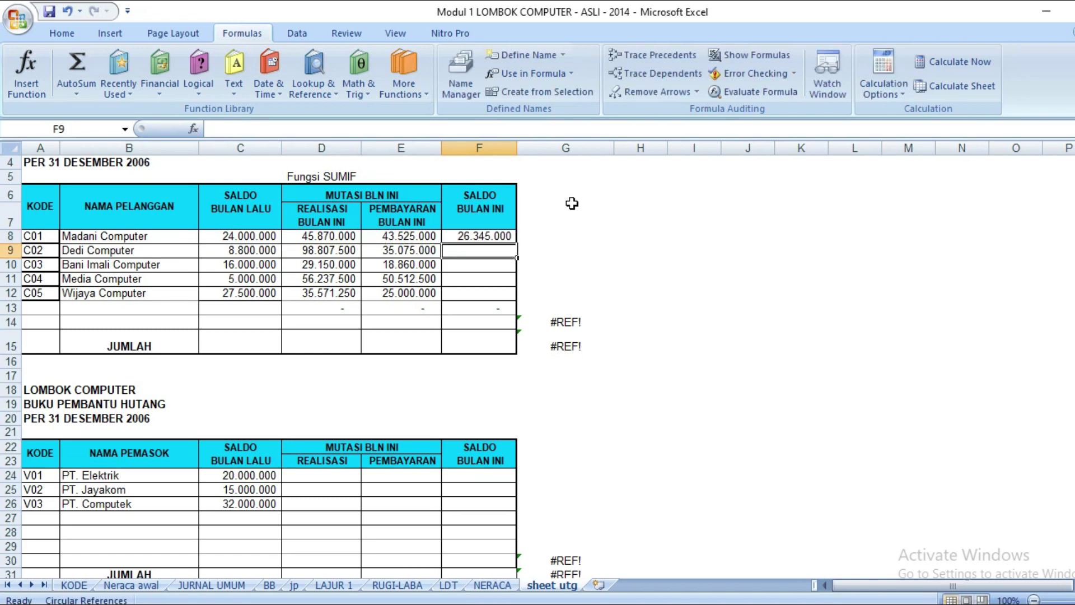
- Fill the F8 closing balance formula down to row 12 for the remaining customers
{"action": "left_click", "coordinate": [511, 236]}
{"action": "left_click_drag", "start_coordinate": [517, 243], "coordinate": [518, 300]}
{"action": "left_click", "coordinate": [437, 336]}
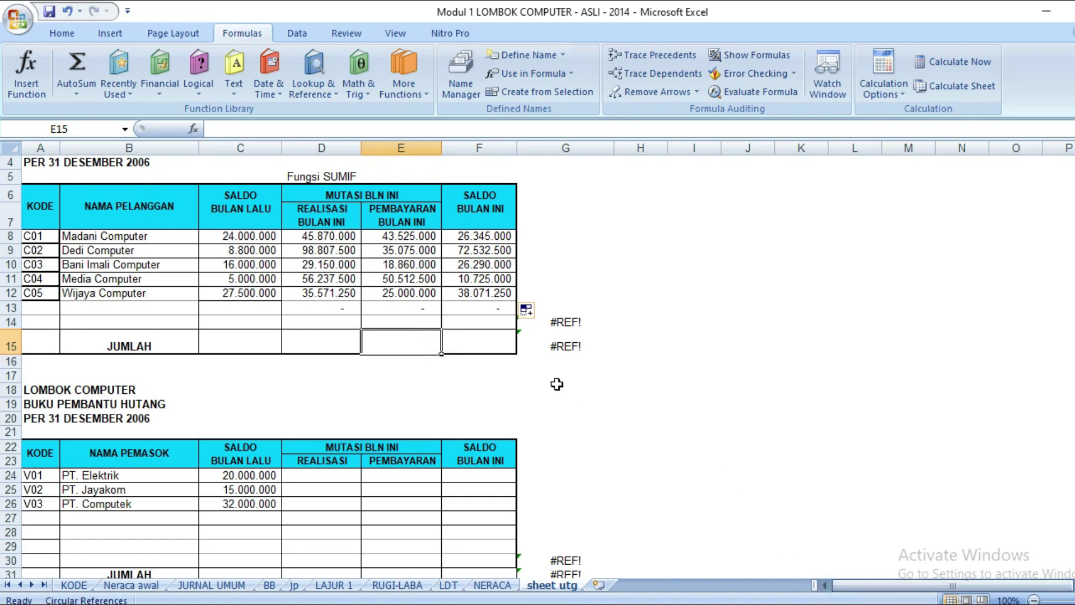
{"action": "scroll", "coordinate": [554, 381], "scroll_direction": "up", "scroll_amount": 1}
{"action": "left_click", "coordinate": [112, 235]}
{"action": "left_click", "coordinate": [143, 363]}
{"action": "scroll", "coordinate": [145, 353], "scroll_direction": "down", "scroll_amount": 2}
{"action": "scroll", "coordinate": [146, 344], "scroll_direction": "up", "scroll_amount": 1}
{"action": "left_click", "coordinate": [285, 225]}
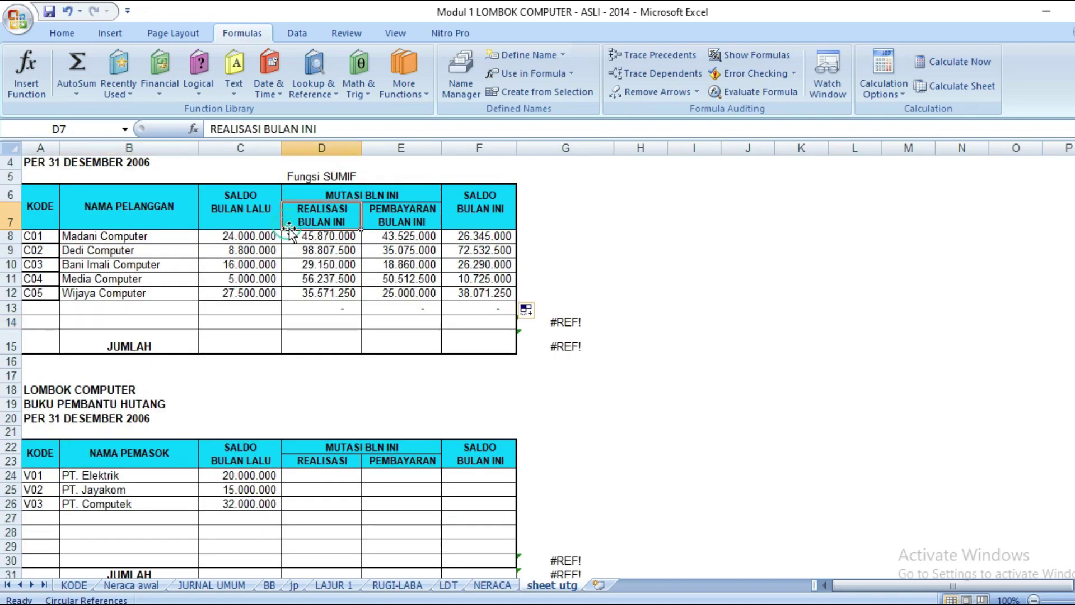
{"action": "left_click", "coordinate": [438, 307]}
{"action": "left_click", "coordinate": [40, 292]}
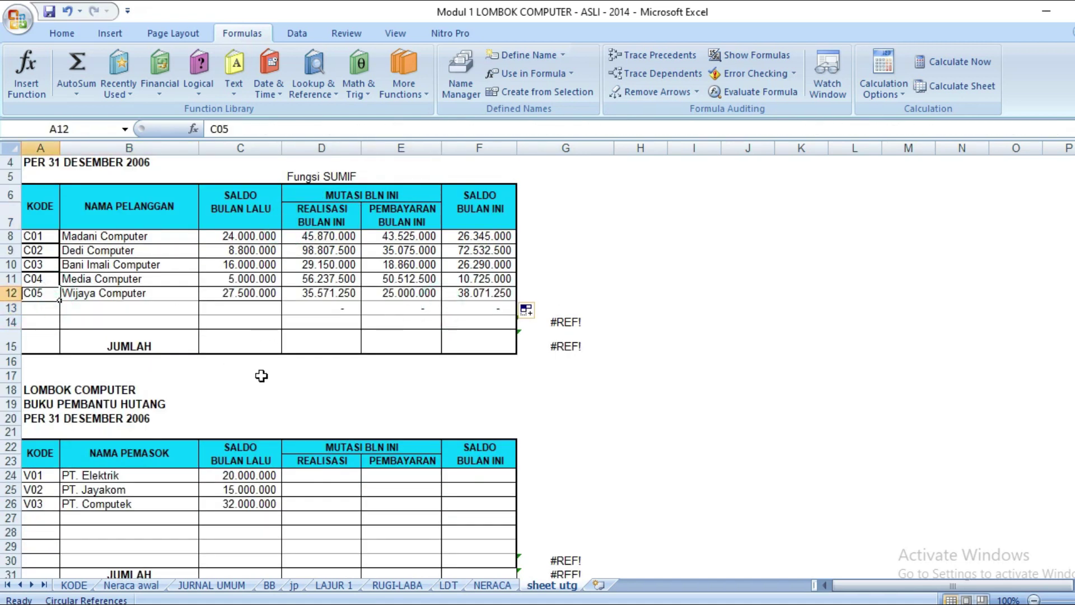
- Find the SUMIF function and insert it in D24, the REALISASI cell for PT. Elektrik in the payable ledger
{"action": "scroll", "coordinate": [261, 374], "scroll_direction": "down", "scroll_amount": 2}
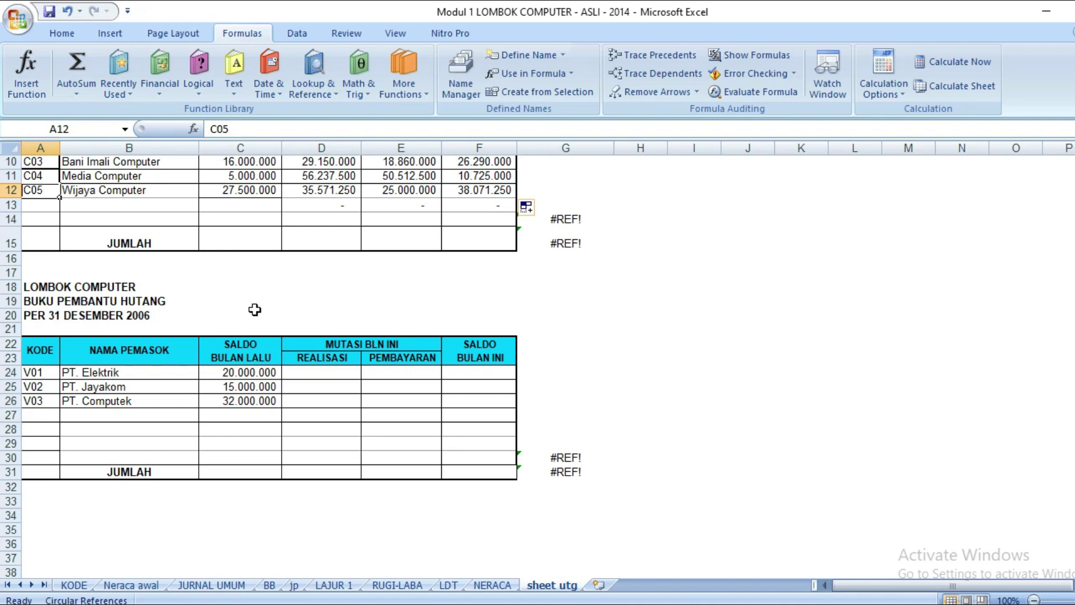
{"action": "left_click", "coordinate": [303, 367]}
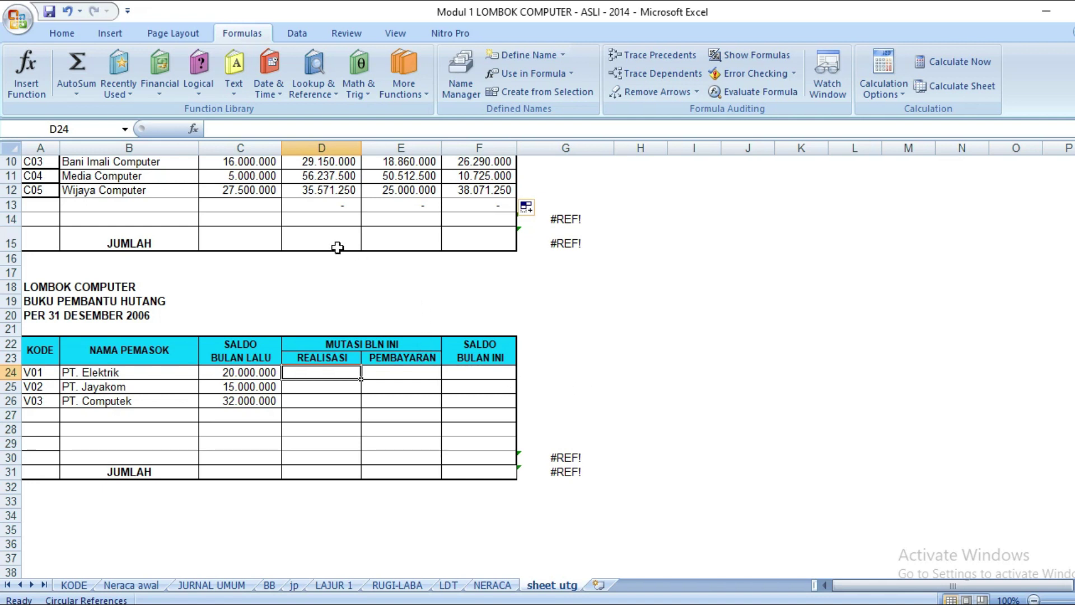
{"action": "left_click", "coordinate": [320, 94]}
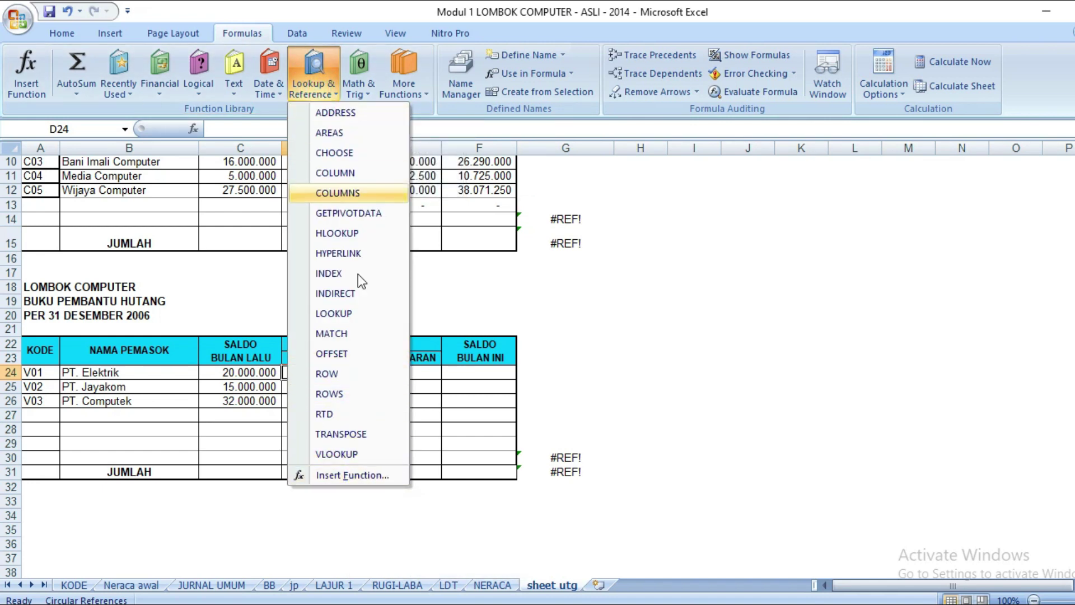
{"action": "left_click", "coordinate": [334, 470]}
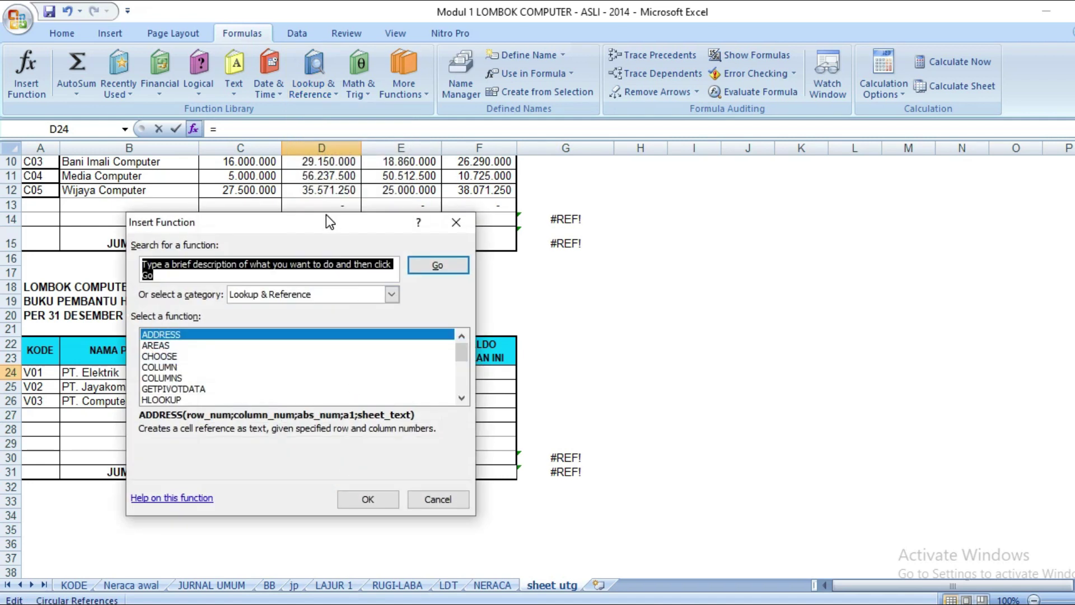
{"action": "type", "text": "SUMIF"}
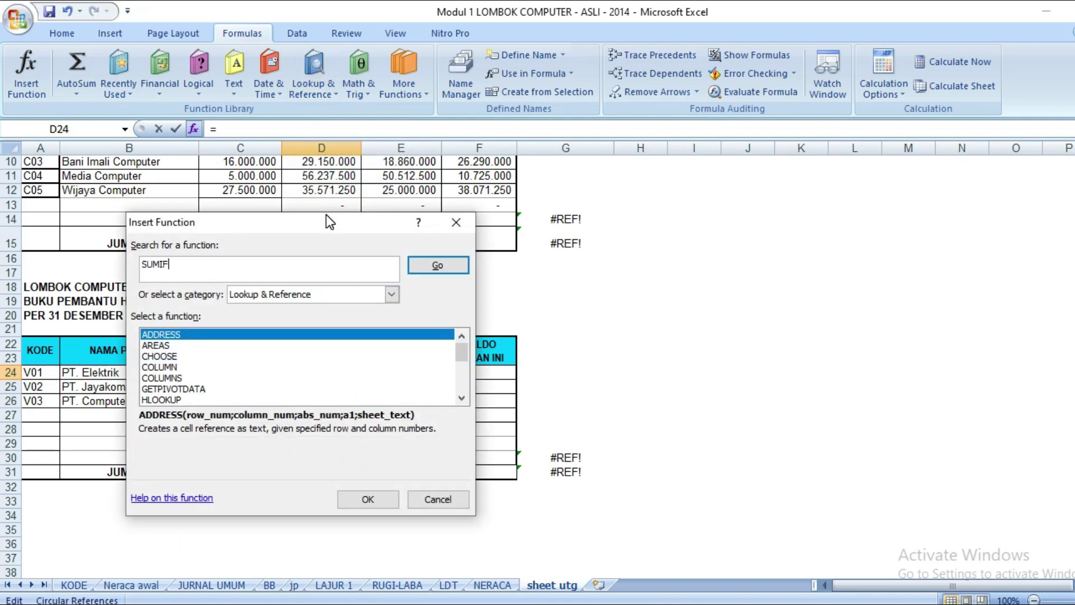
{"action": "left_click", "coordinate": [442, 266]}
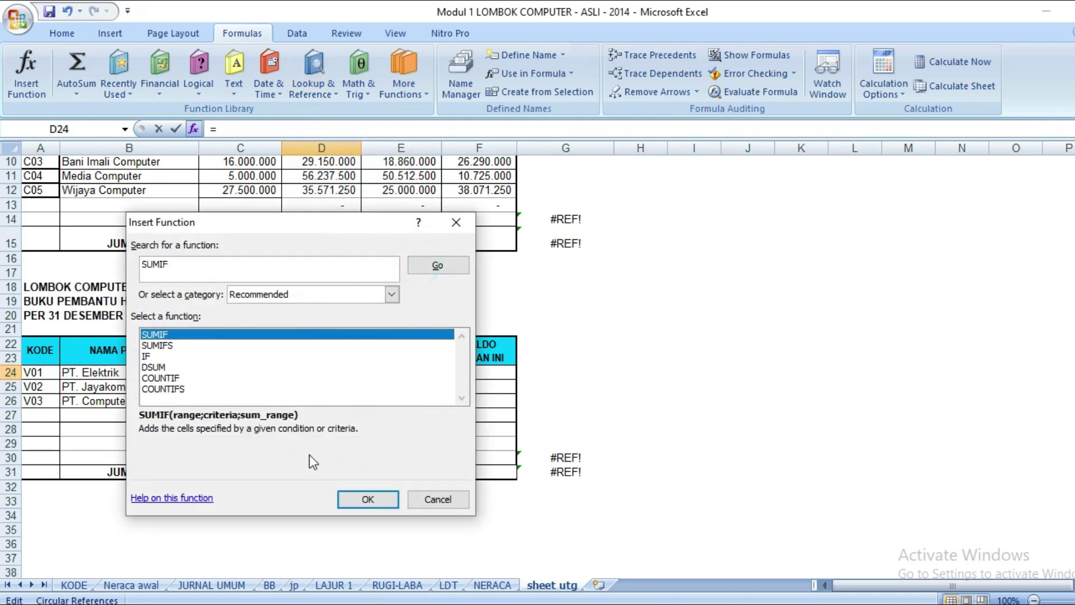
{"action": "left_click", "coordinate": [363, 499]}
- Set the D24 SUMIF range to F6:F172 on the JURNAL UMUM sheet and the criteria to supplier codes A24:A26
{"action": "left_click_drag", "start_coordinate": [286, 260], "coordinate": [613, 219]}
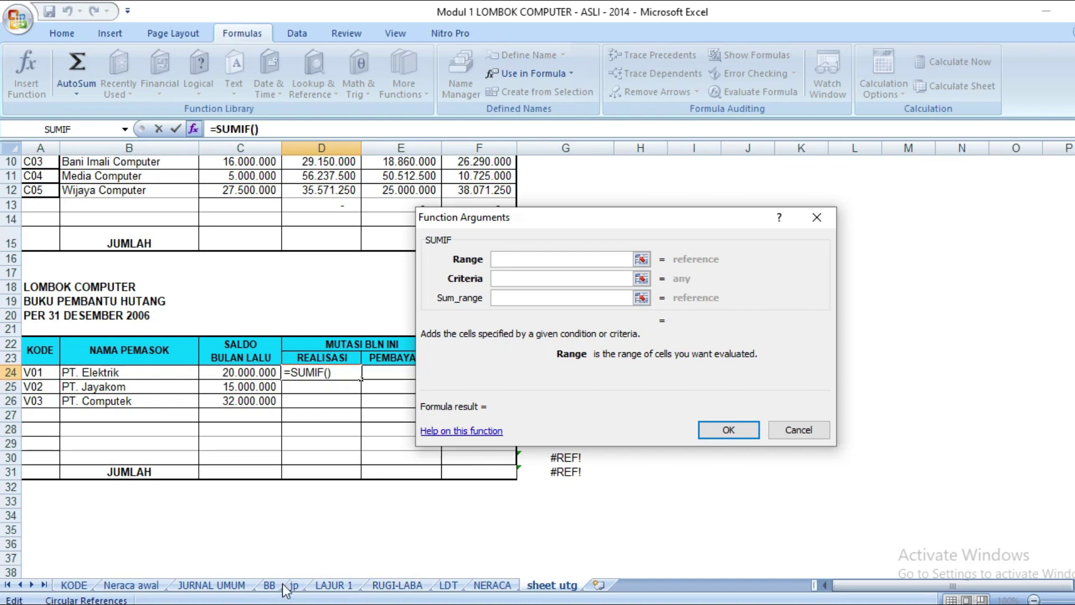
{"action": "left_click", "coordinate": [212, 585]}
{"action": "scroll", "coordinate": [461, 357], "scroll_direction": "up", "scroll_amount": 2}
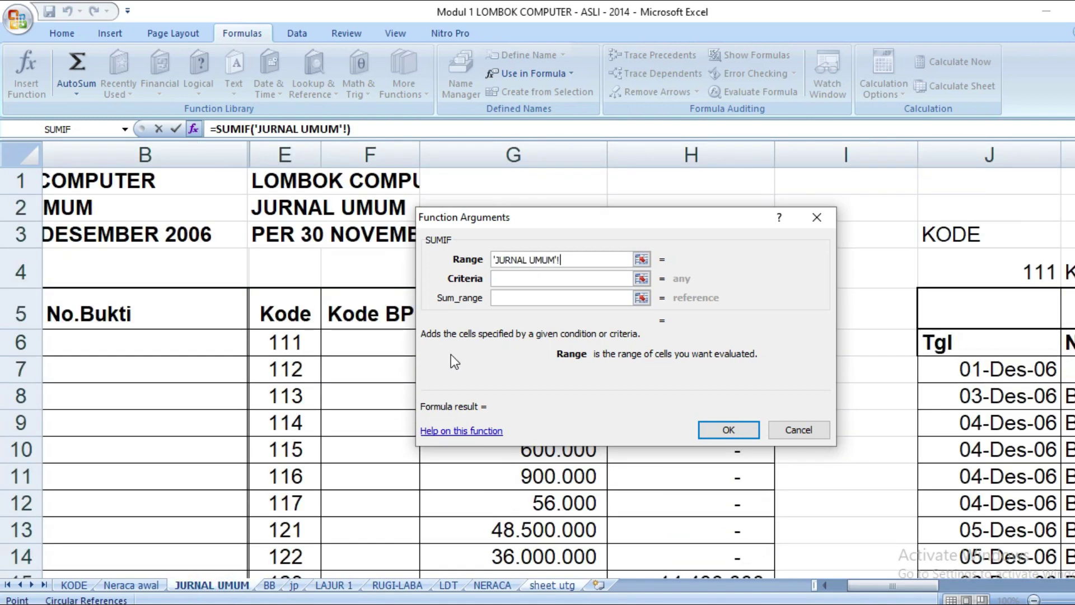
{"action": "left_click_drag", "start_coordinate": [370, 342], "coordinate": [370, 446]}
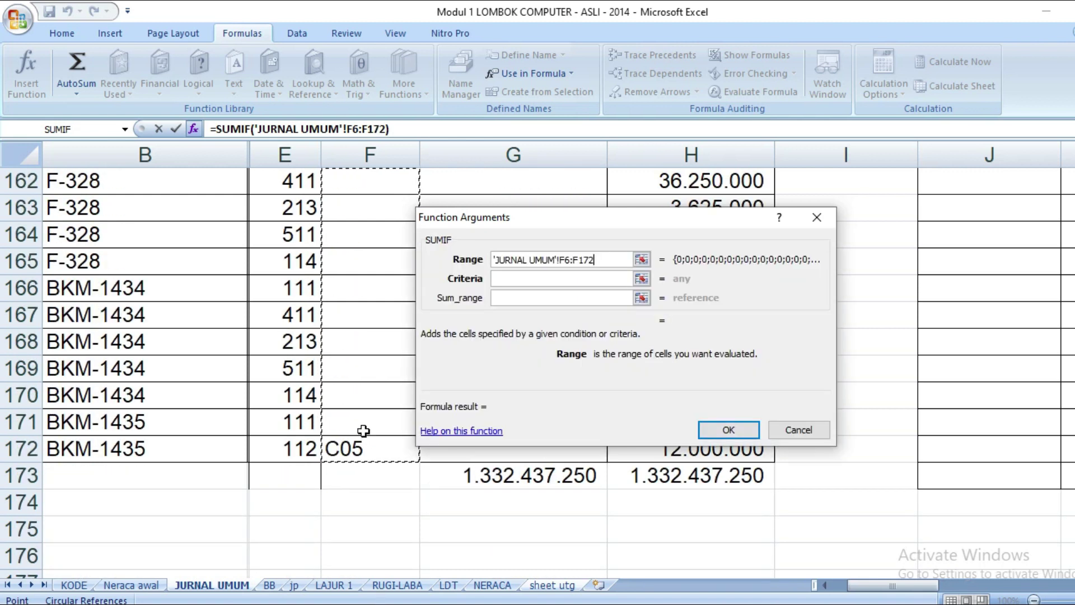
{"action": "left_click", "coordinate": [504, 279]}
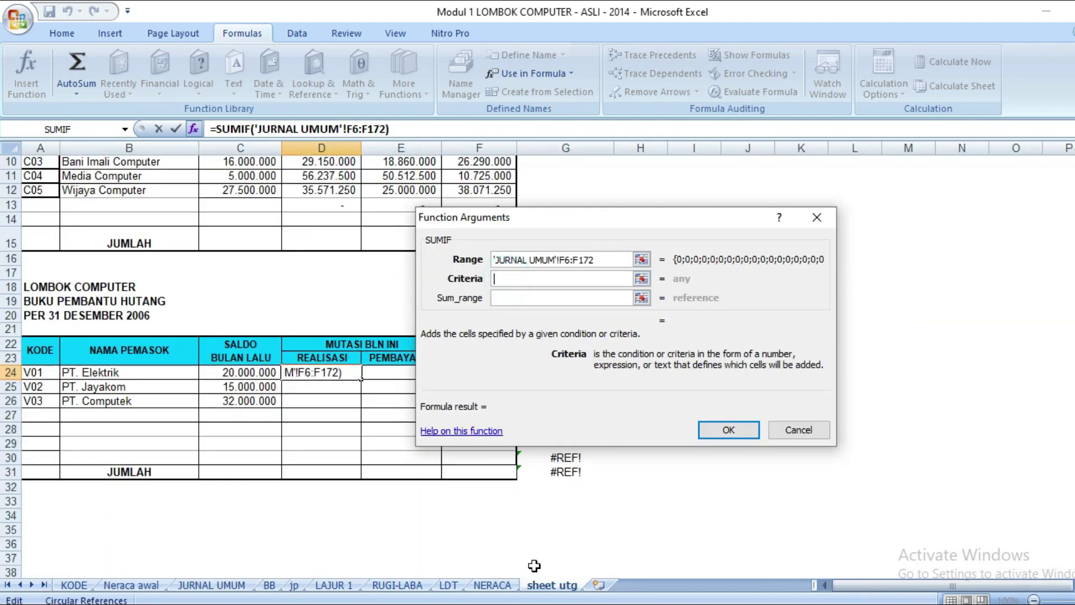
{"action": "left_click_drag", "start_coordinate": [48, 372], "coordinate": [44, 401]}
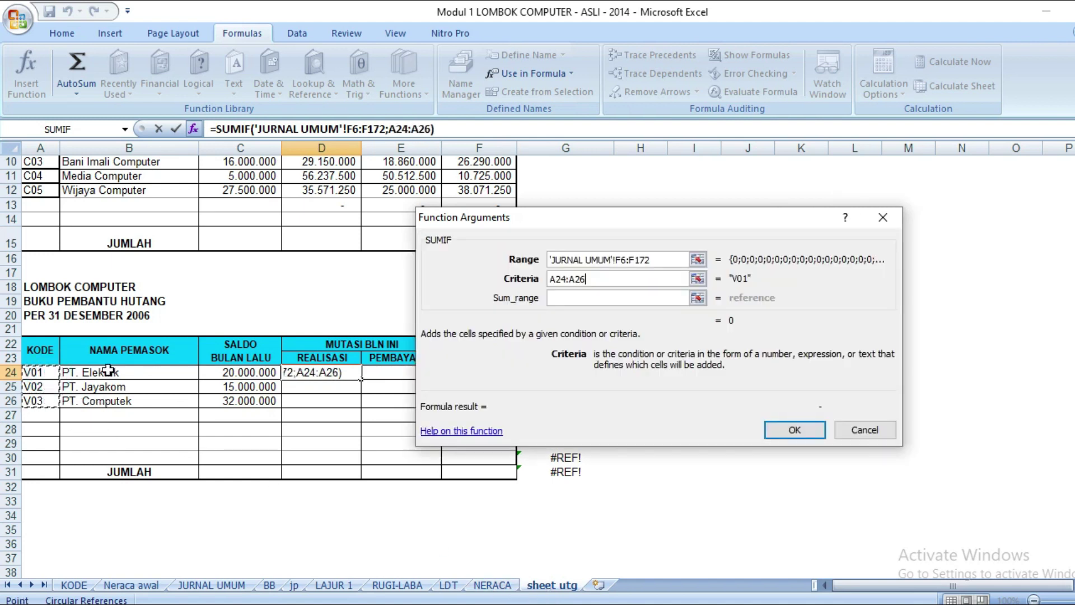
- Set the D24 SUMIF sum range to the Kredit cells H6:H172 on the JURNAL UMUM sheet
{"action": "left_click", "coordinate": [559, 300]}
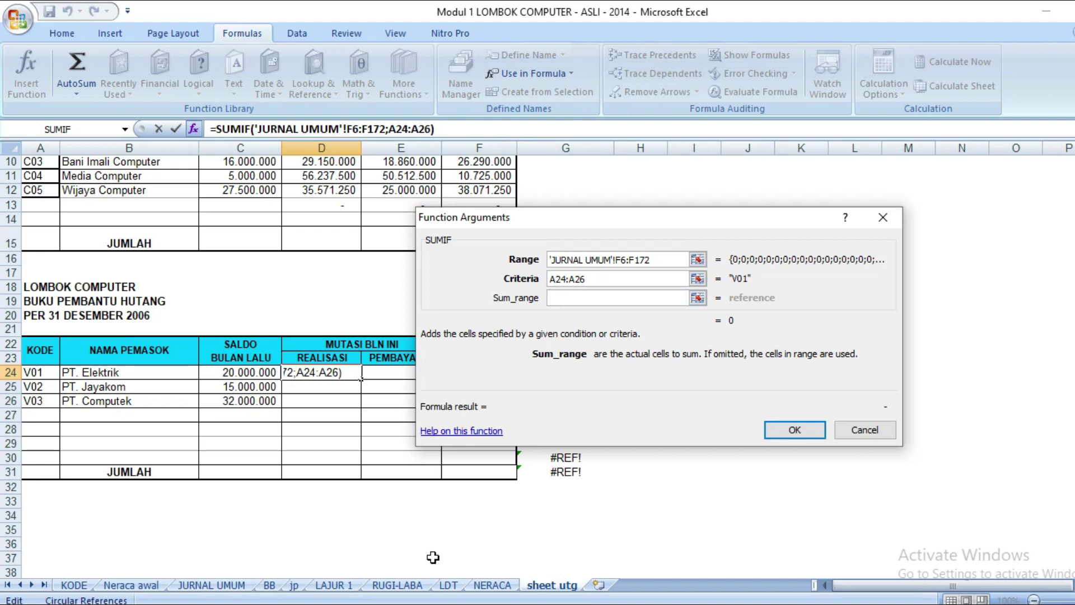
{"action": "left_click", "coordinate": [213, 585]}
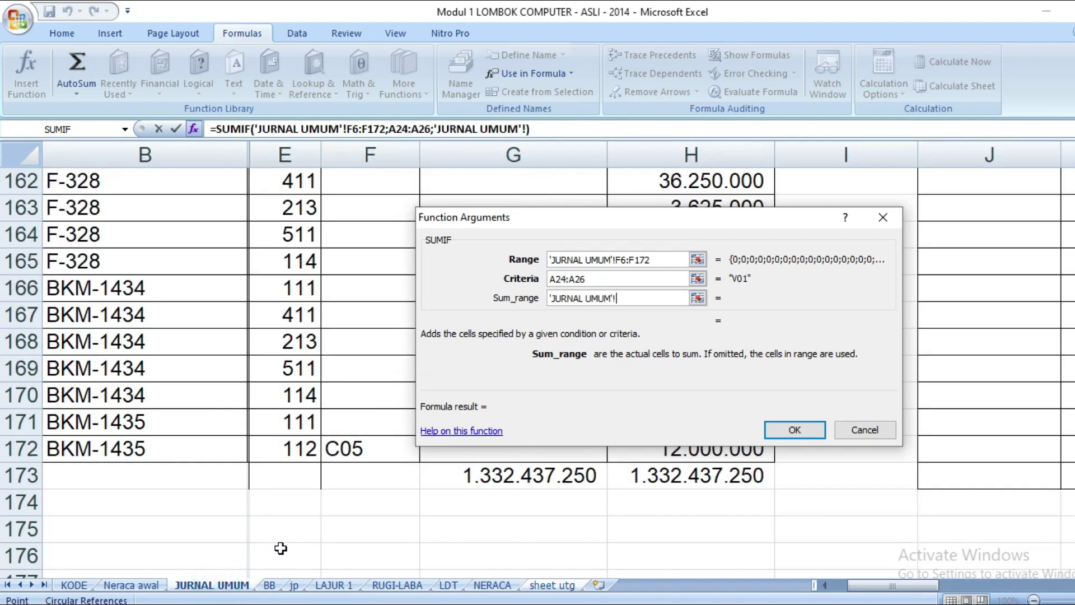
{"action": "scroll", "coordinate": [595, 554], "scroll_direction": "up", "scroll_amount": 20}
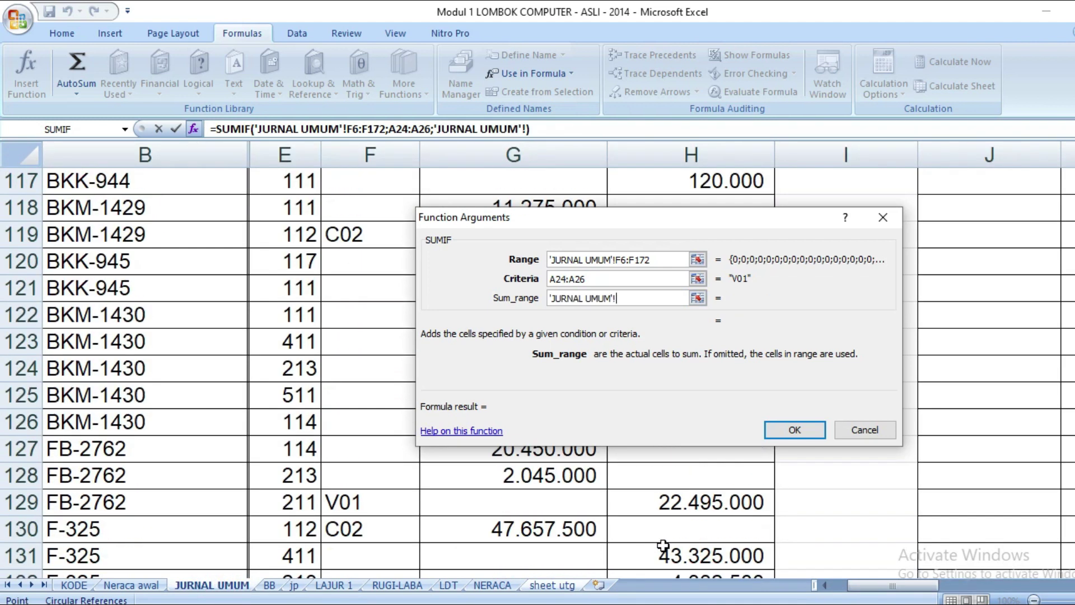
{"action": "scroll", "coordinate": [658, 530], "scroll_direction": "up", "scroll_amount": 6}
{"action": "left_click_drag", "start_coordinate": [605, 239], "coordinate": [158, 229]}
{"action": "scroll", "coordinate": [649, 297], "scroll_direction": "up", "scroll_amount": 4}
{"action": "scroll", "coordinate": [650, 297], "scroll_direction": "up", "scroll_amount": 18}
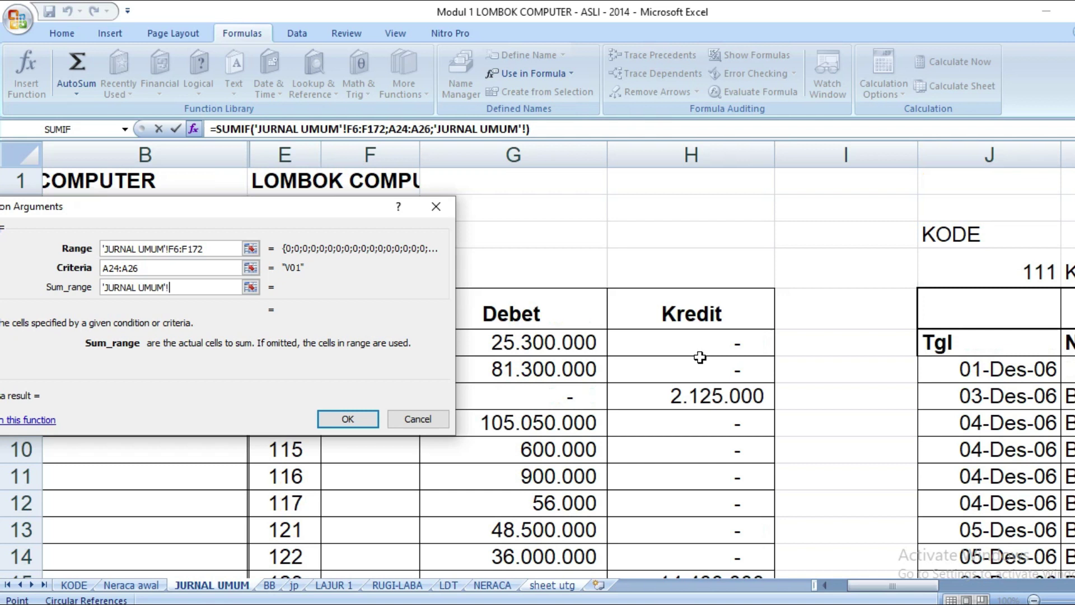
{"action": "left_click_drag", "start_coordinate": [700, 345], "coordinate": [682, 450]}
- Make the D24 SUMIF range absolute as $F$6:$F$172 on the JURNAL UMUM sheet
{"action": "left_click_drag", "start_coordinate": [206, 196], "coordinate": [403, 205]}
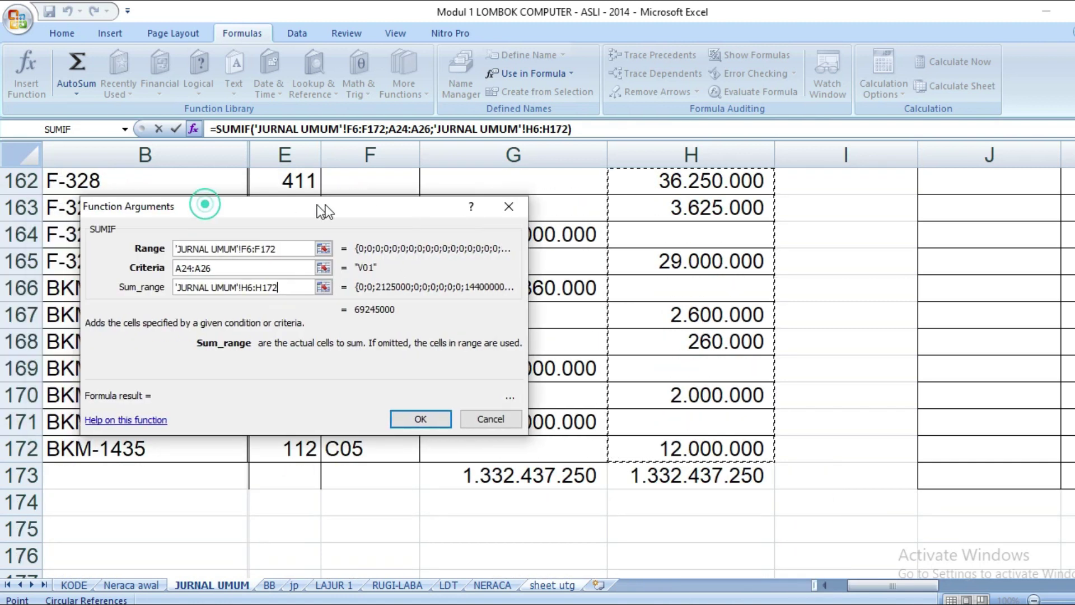
{"action": "left_click", "coordinate": [322, 257]}
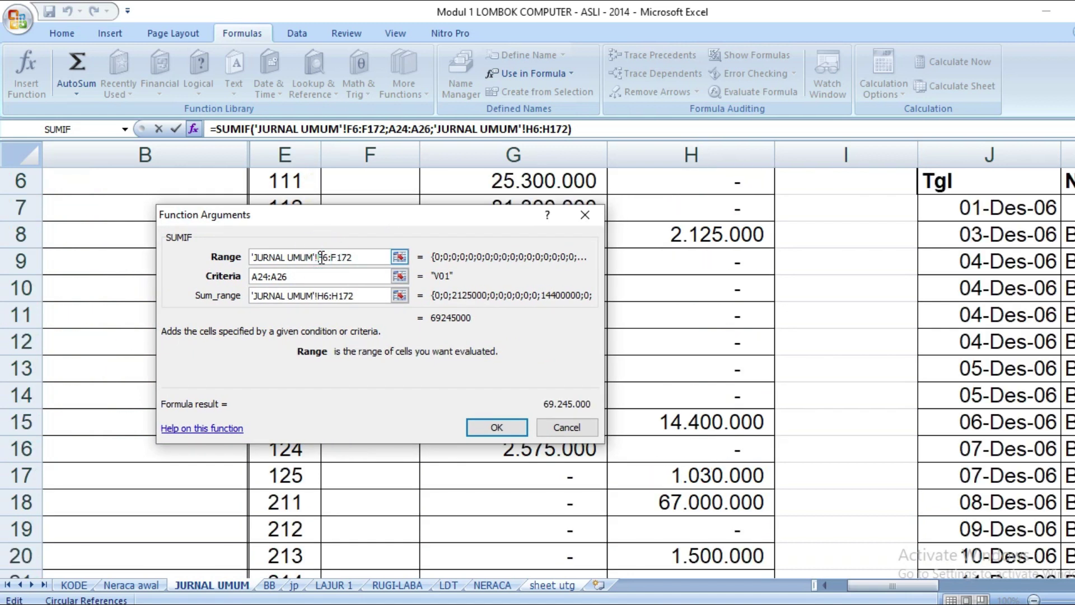
{"action": "type", "text": "$"}
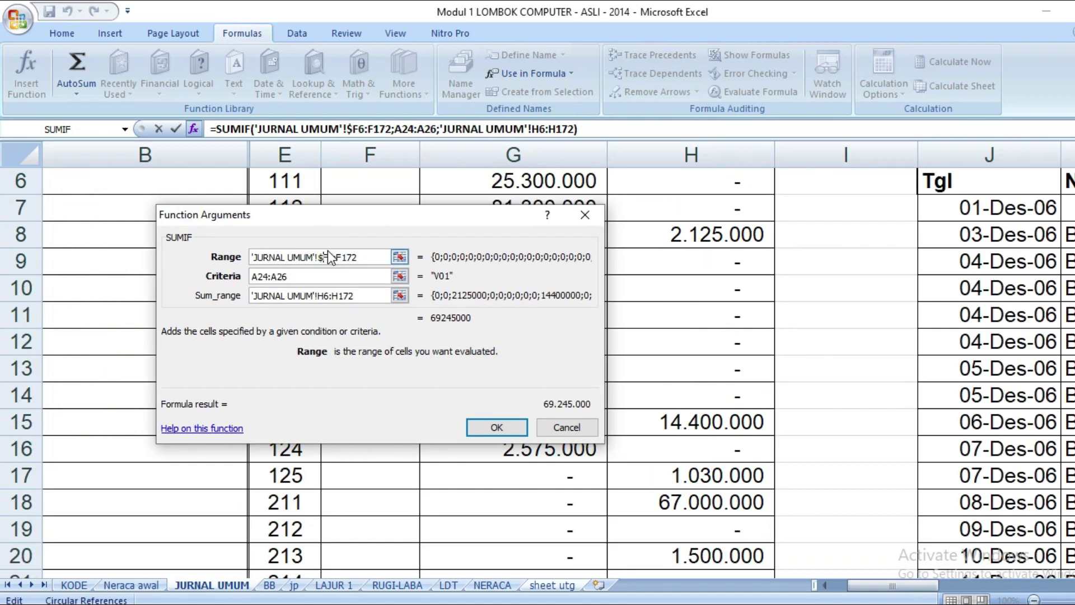
{"action": "left_click", "coordinate": [329, 256]}
{"action": "type", "text": "$"}
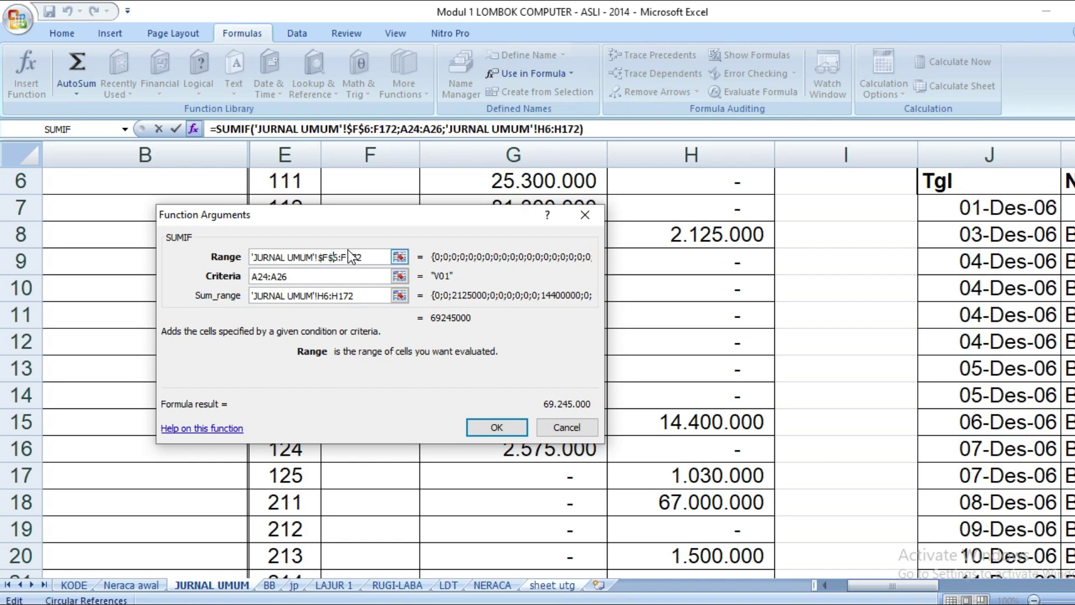
{"action": "left_click", "coordinate": [342, 255]}
{"action": "type", "text": "$"}
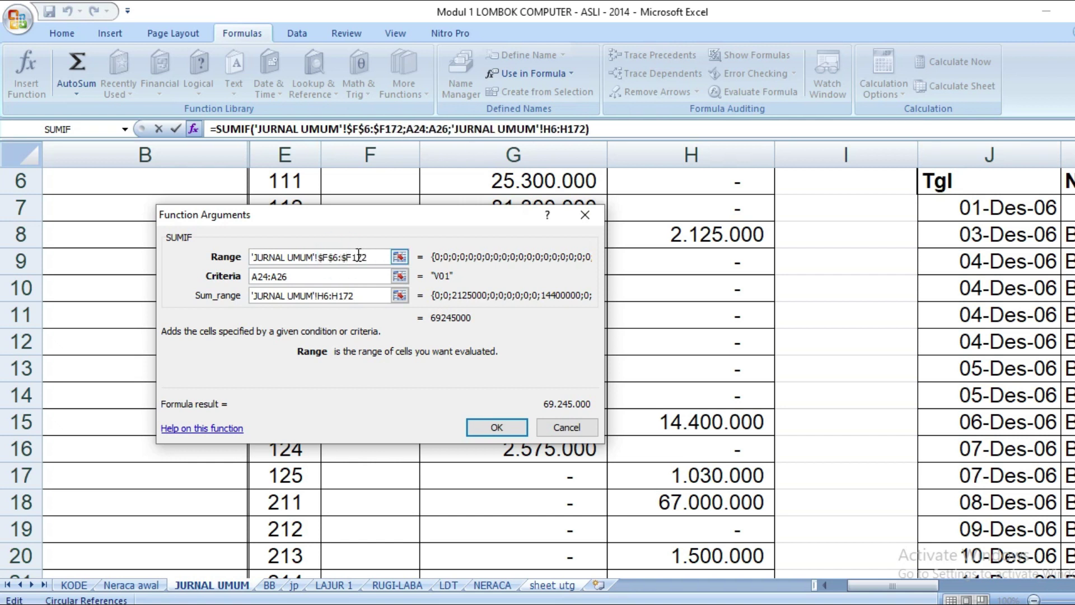
{"action": "left_click", "coordinate": [354, 257]}
{"action": "type", "text": "$"}
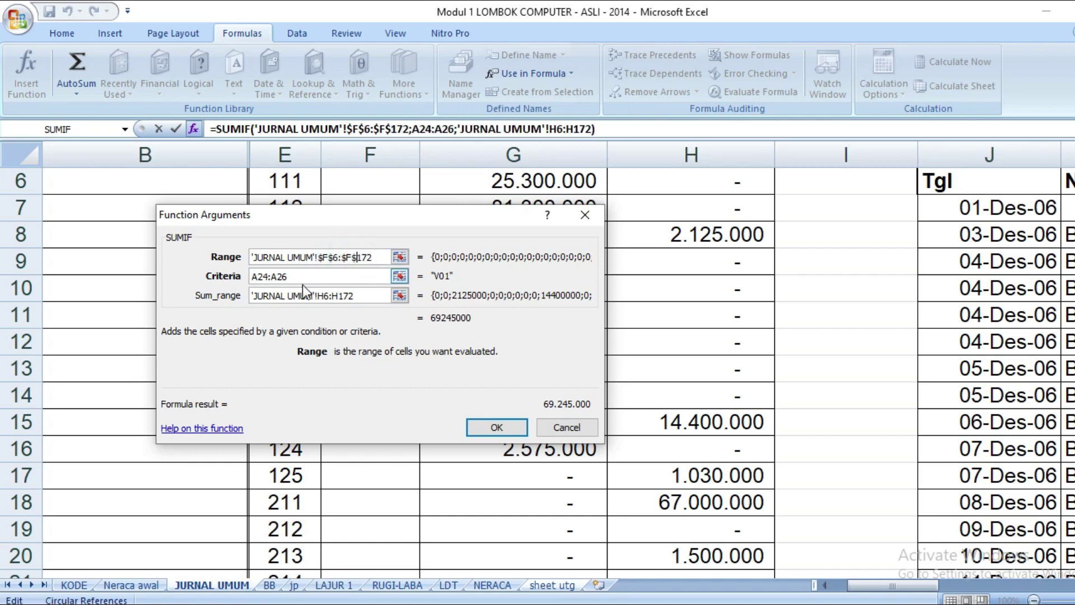
- Make the D24 SUMIF sum range absolute as $H$6:$H$172 and confirm the function
{"action": "left_click", "coordinate": [317, 295]}
{"action": "type", "text": "$"}
{"action": "left_click", "coordinate": [332, 295]}
{"action": "type", "text": "$"}
{"action": "left_click", "coordinate": [343, 296]}
{"action": "type", "text": "$"}
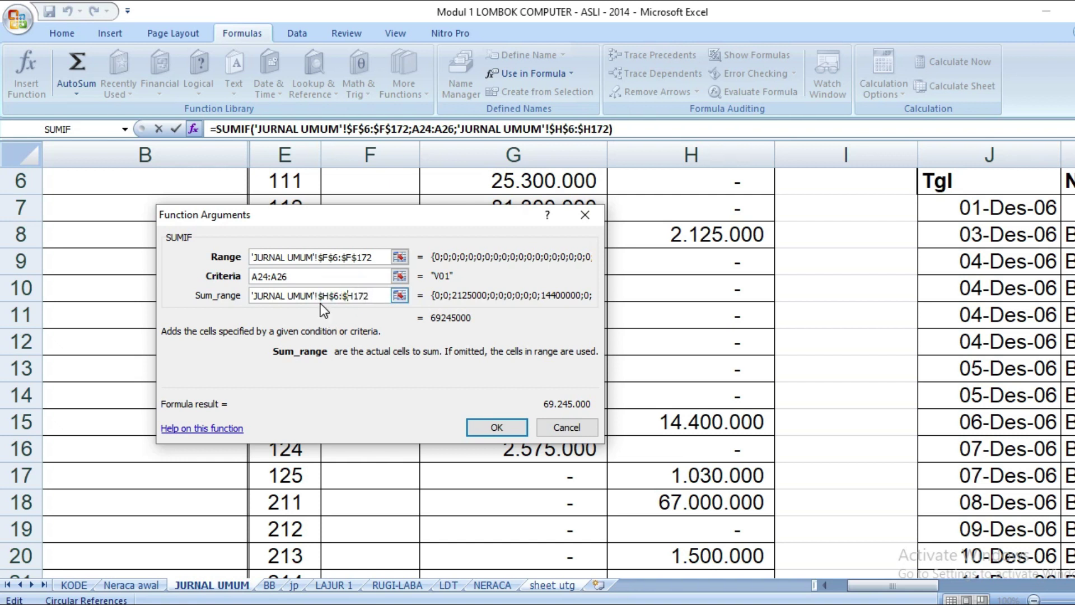
{"action": "left_click", "coordinate": [355, 297]}
{"action": "type", "text": "$"}
{"action": "left_click", "coordinate": [498, 427]}
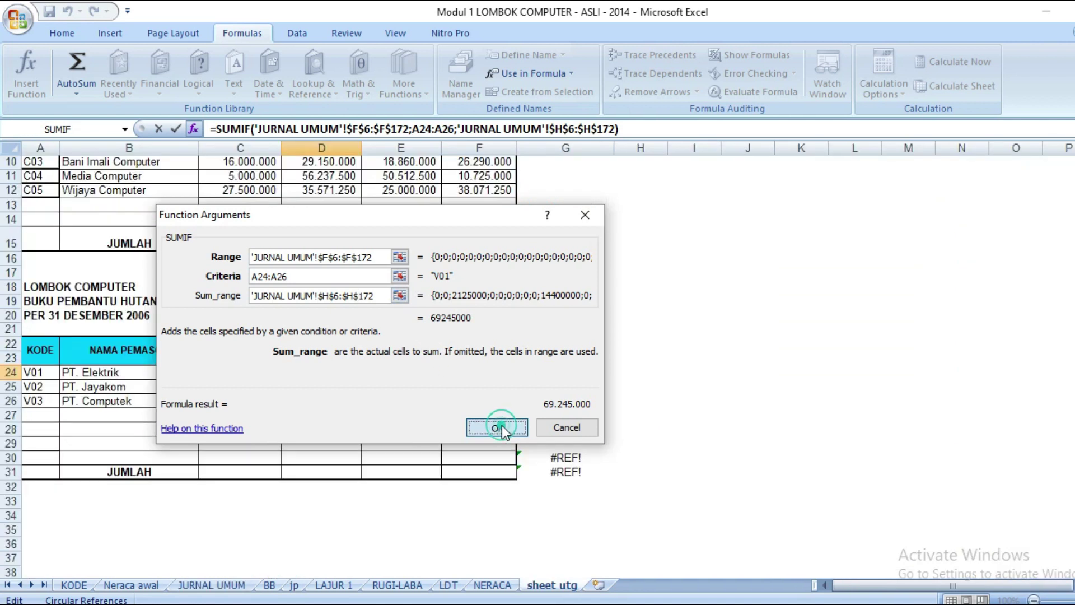
- Insert a SUMIF function for PT. Elektrik's PEMBAYARAN amount in cell E24
{"action": "left_click", "coordinate": [417, 373]}
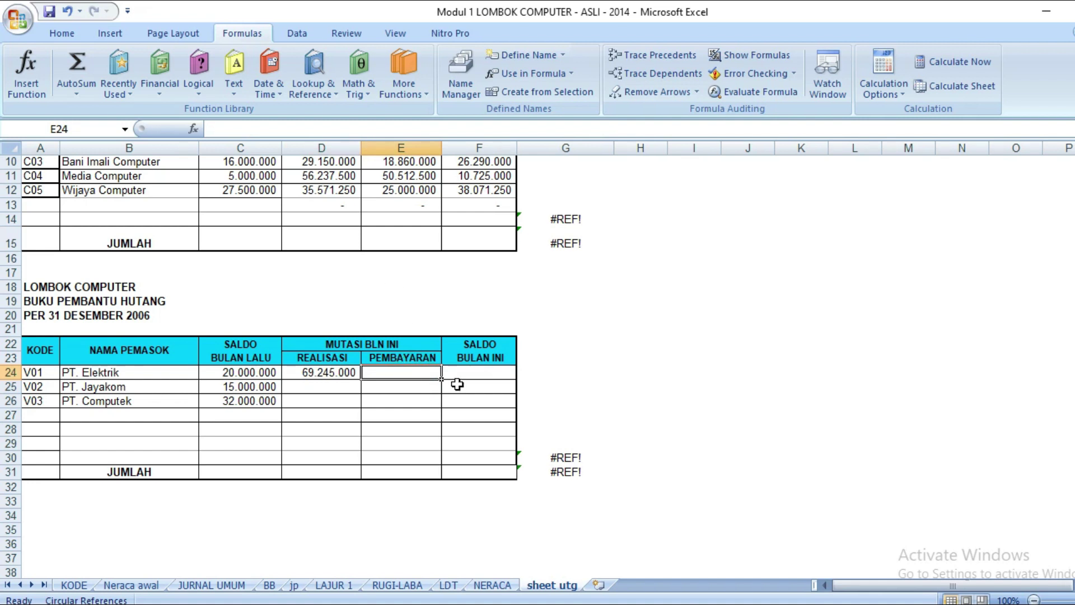
{"action": "left_click", "coordinate": [321, 89]}
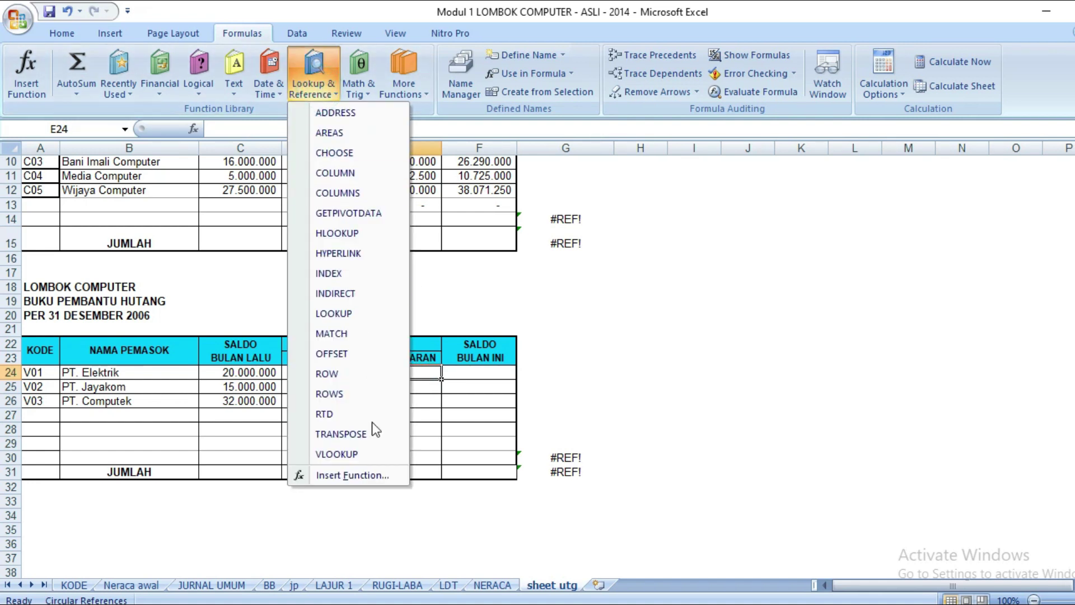
{"action": "left_click", "coordinate": [351, 476]}
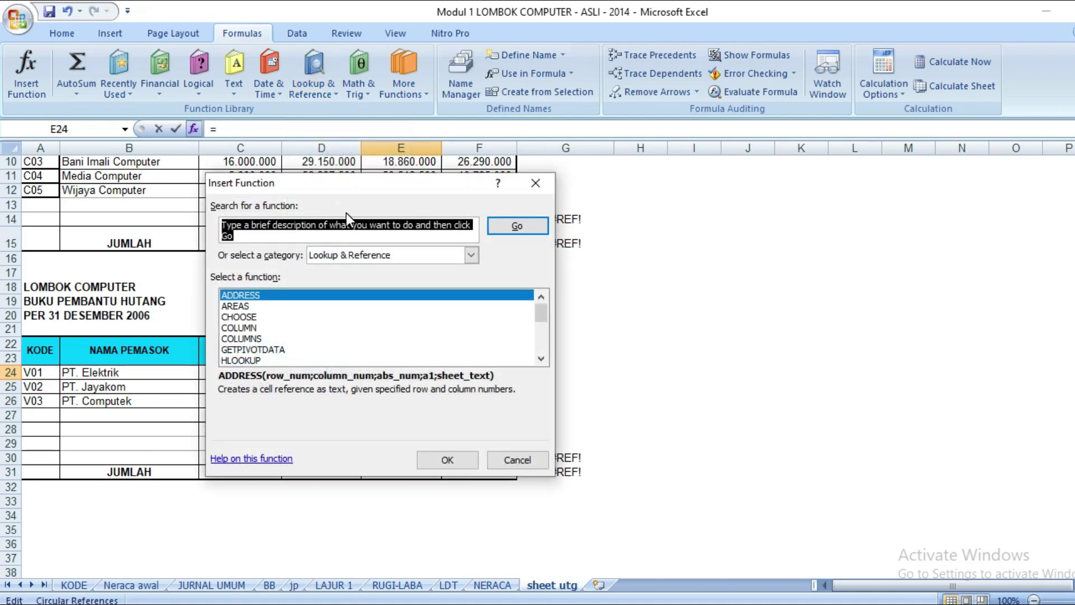
{"action": "type", "text": "SUMIF"}
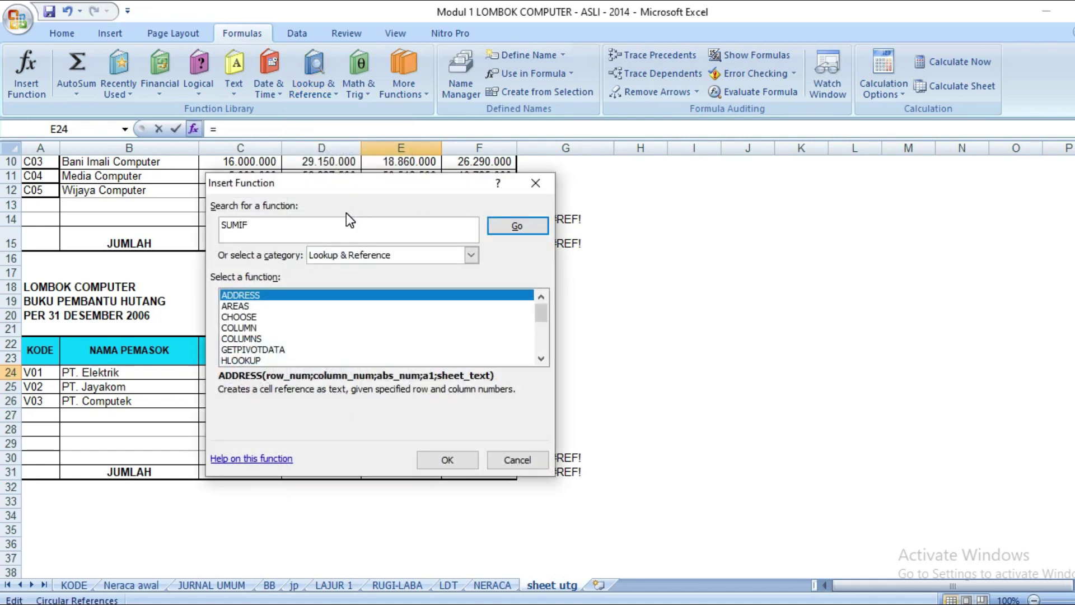
{"action": "left_click", "coordinate": [507, 225]}
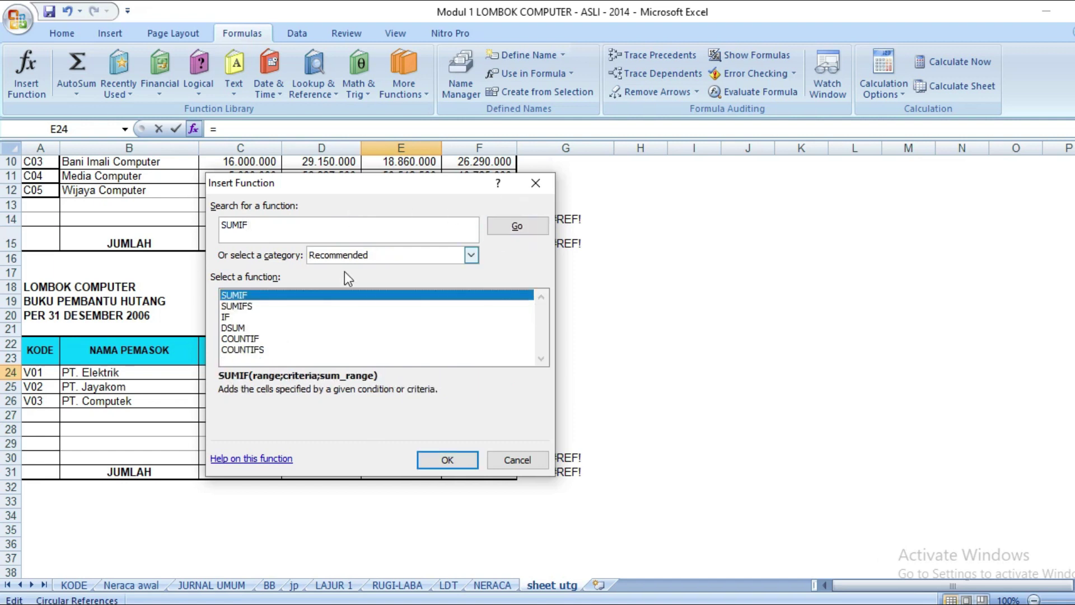
{"action": "left_click", "coordinate": [434, 460]}
{"action": "left_click_drag", "start_coordinate": [389, 222], "coordinate": [706, 211]}
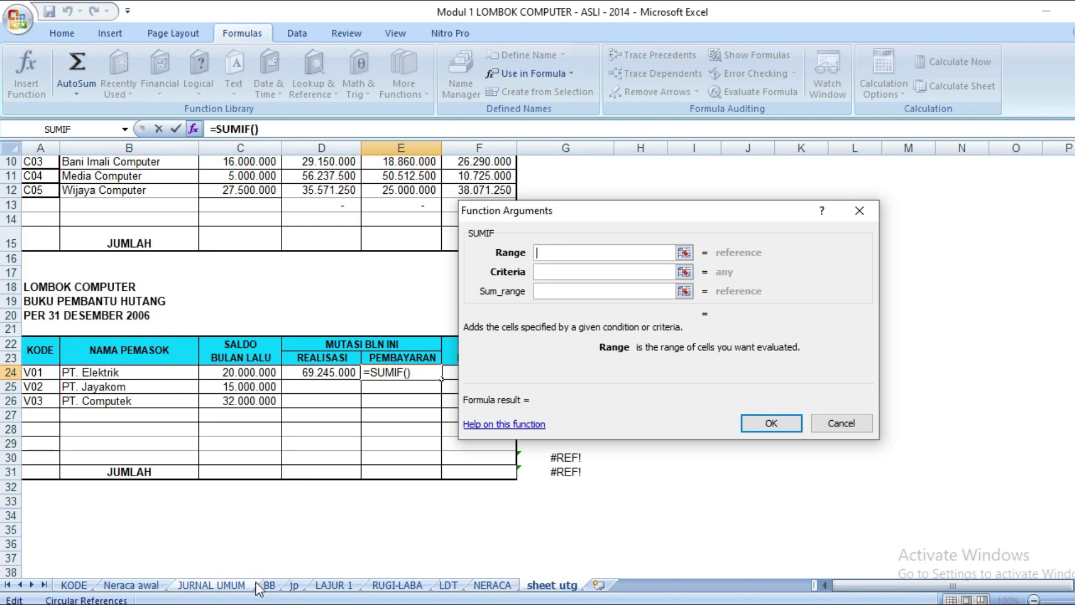
- Set the E24 SUMIF range to F6:F172 on the JURNAL UMUM sheet and the criteria to supplier codes A24:A26
{"action": "left_click", "coordinate": [212, 584]}
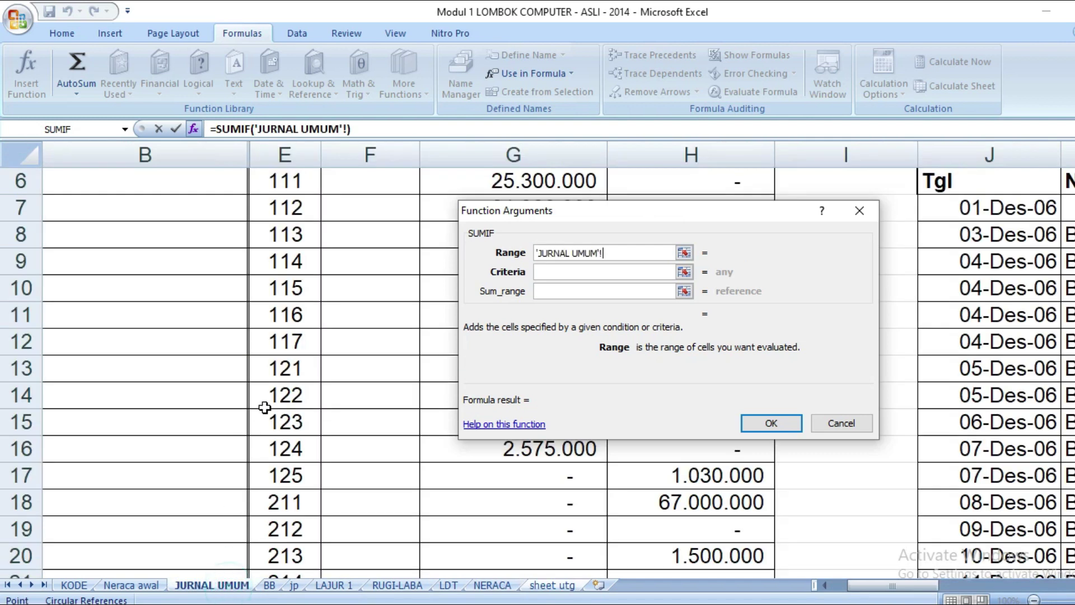
{"action": "scroll", "coordinate": [340, 348], "scroll_direction": "up", "scroll_amount": 2}
{"action": "left_click_drag", "start_coordinate": [343, 343], "coordinate": [381, 448]}
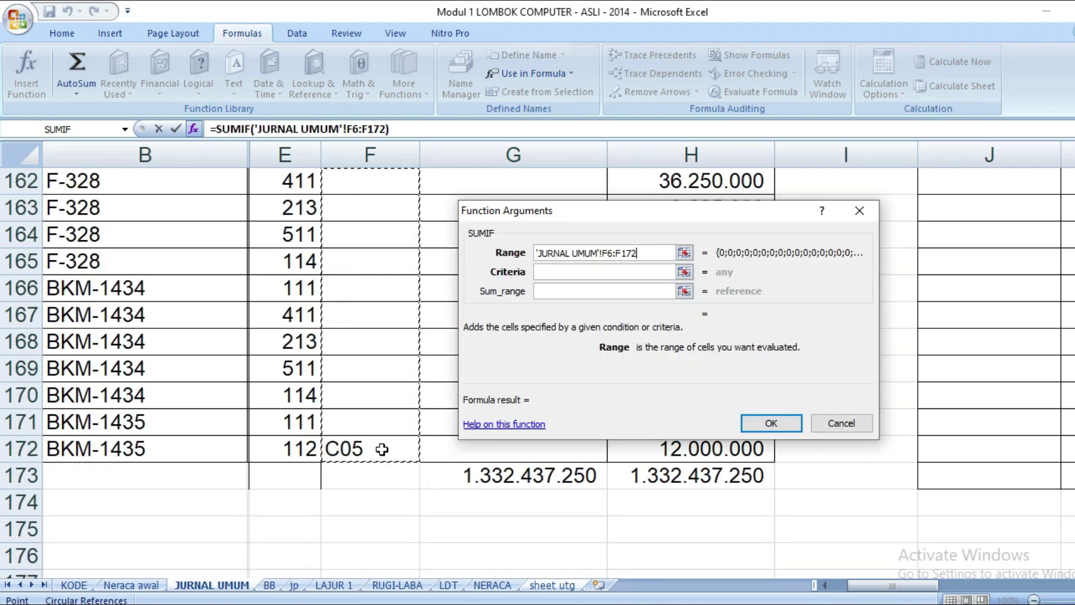
{"action": "left_click", "coordinate": [594, 272]}
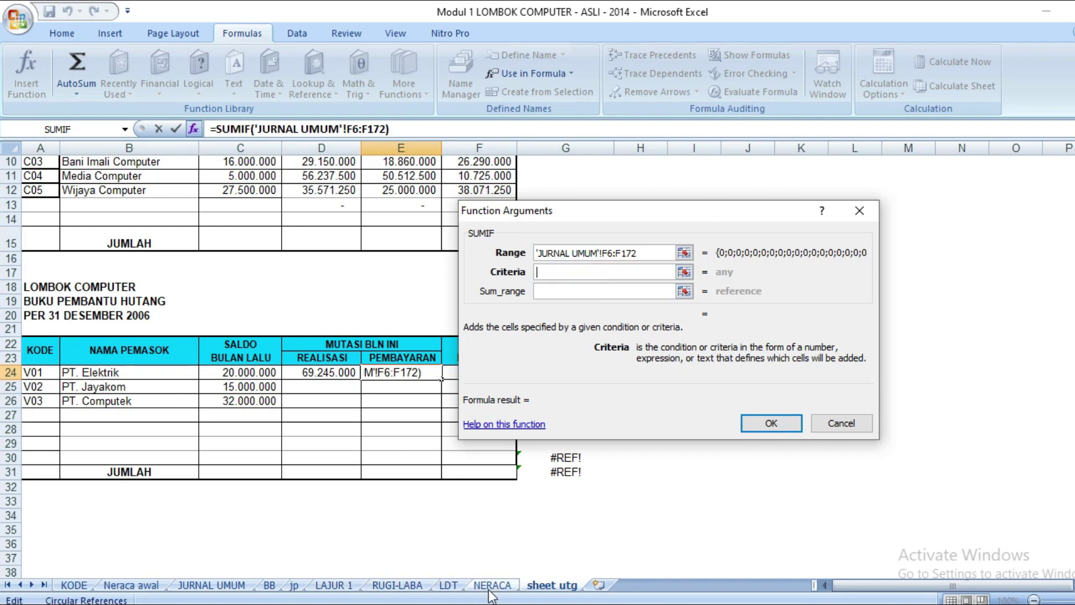
{"action": "left_click_drag", "start_coordinate": [34, 373], "coordinate": [35, 401]}
- Set the E24 SUMIF sum range to cells G6:G172 on the JURNAL UMUM sheet
{"action": "left_click", "coordinate": [696, 292]}
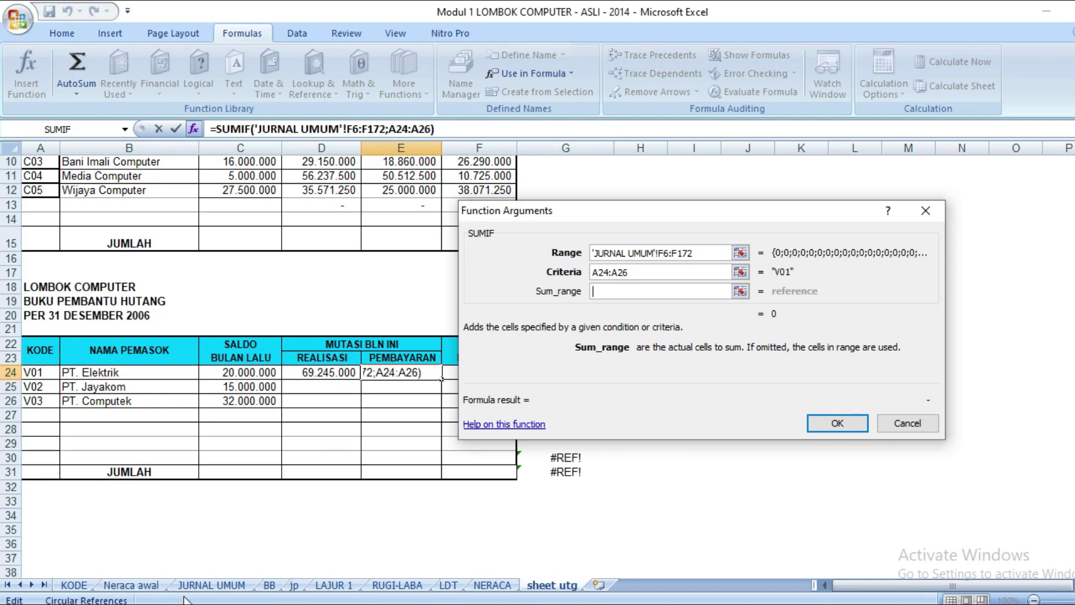
{"action": "left_click", "coordinate": [211, 585]}
{"action": "scroll", "coordinate": [450, 353], "scroll_direction": "up", "scroll_amount": 17}
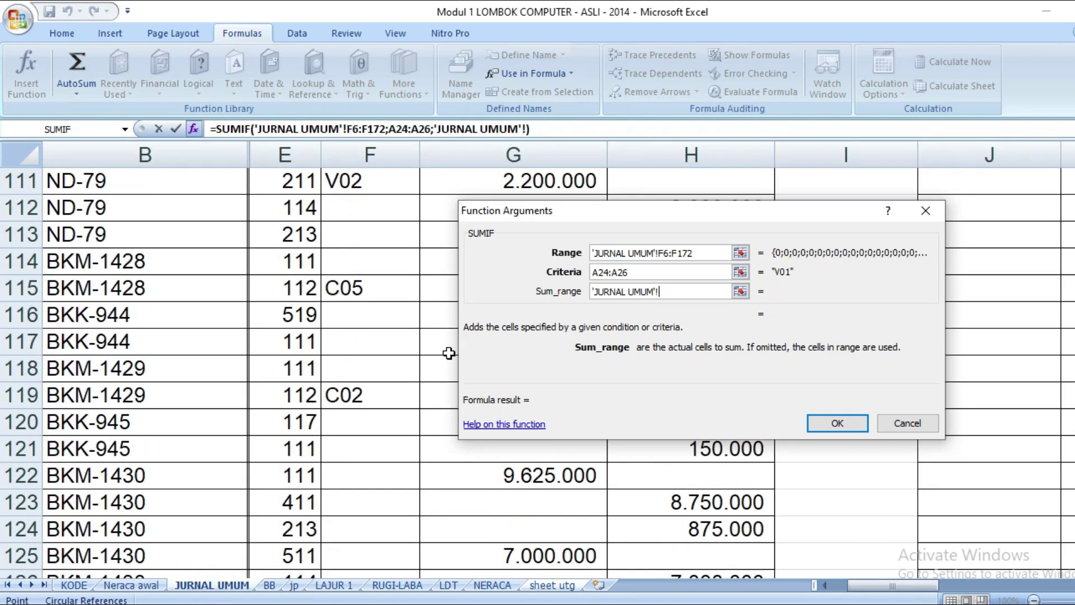
{"action": "scroll", "coordinate": [449, 353], "scroll_direction": "up", "scroll_amount": 20}
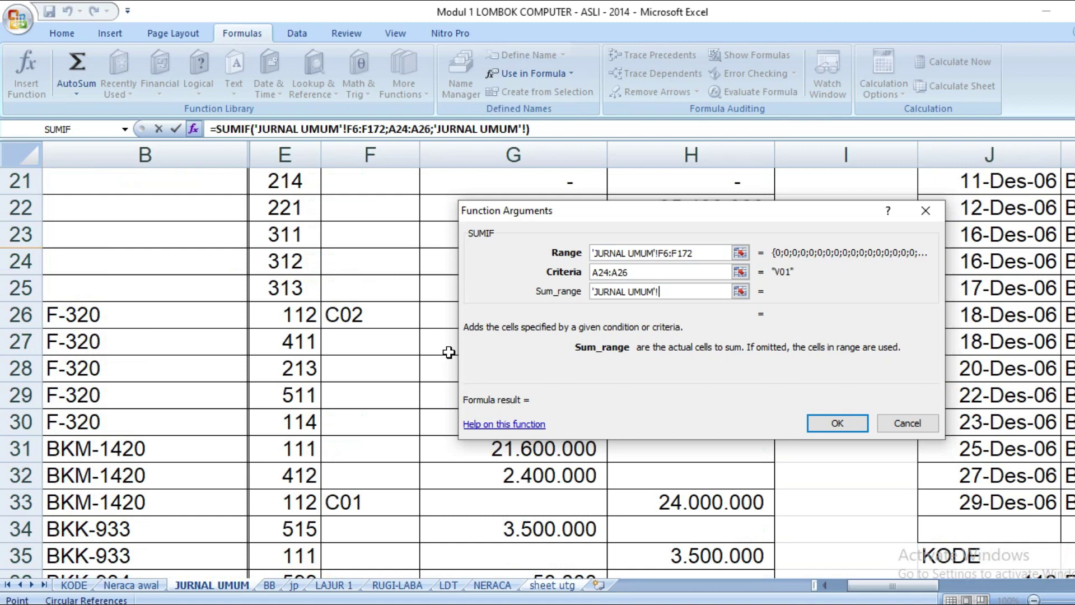
{"action": "scroll", "coordinate": [449, 353], "scroll_direction": "up", "scroll_amount": 7}
{"action": "left_click_drag", "start_coordinate": [440, 331], "coordinate": [490, 454]}
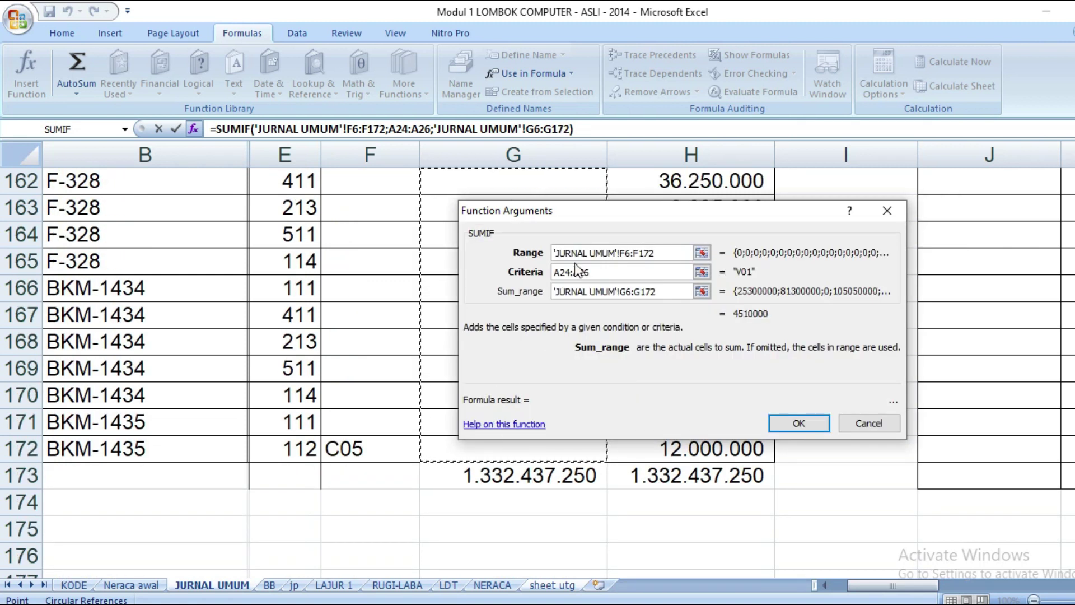
- Make the E24 SUMIF range absolute as $F$6:$F$172 on the JURNAL UMUM sheet
{"action": "left_click", "coordinate": [623, 253]}
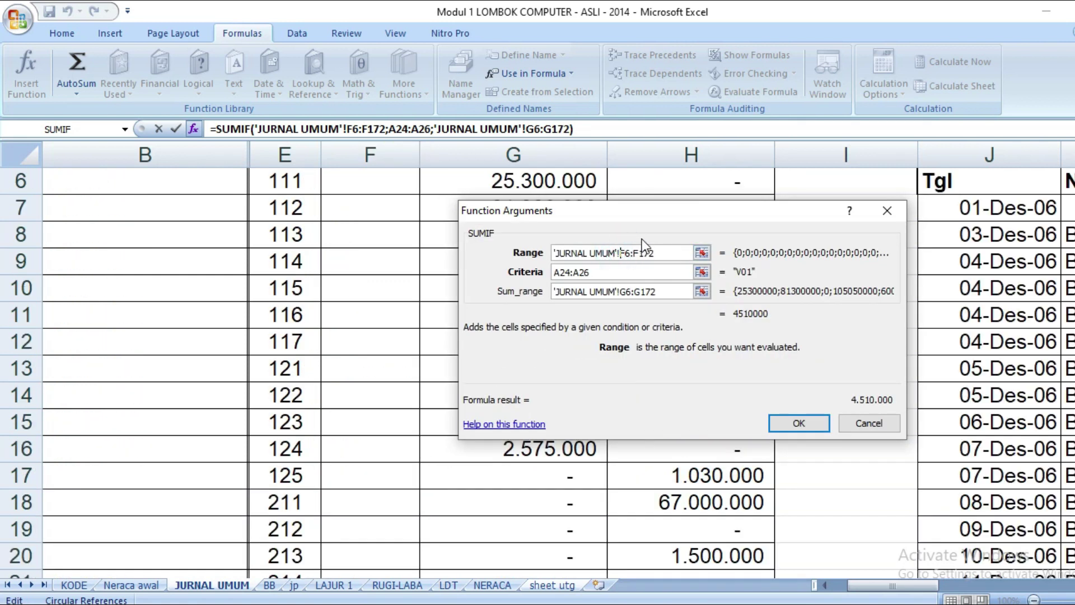
{"action": "type", "text": "$"}
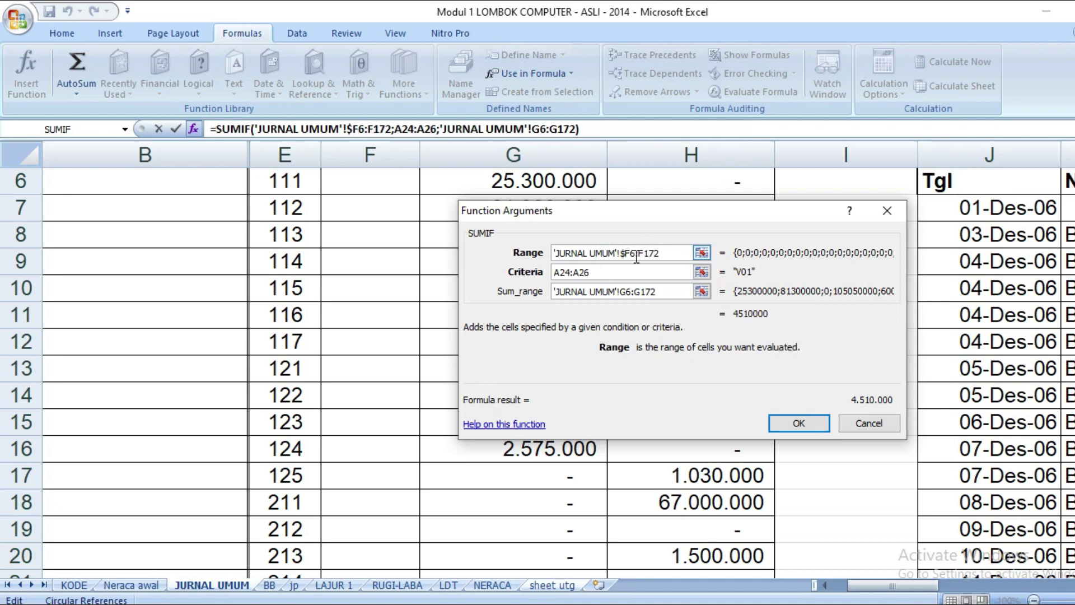
{"action": "left_click", "coordinate": [631, 253]}
{"action": "type", "text": "$"}
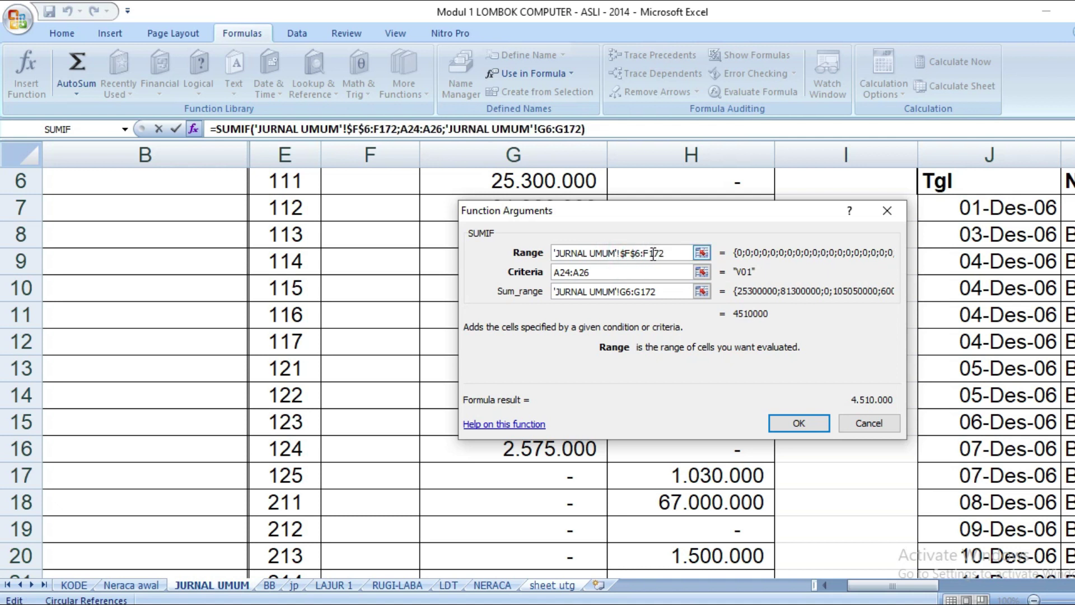
{"action": "left_click", "coordinate": [645, 254]}
{"action": "type", "text": "$"}
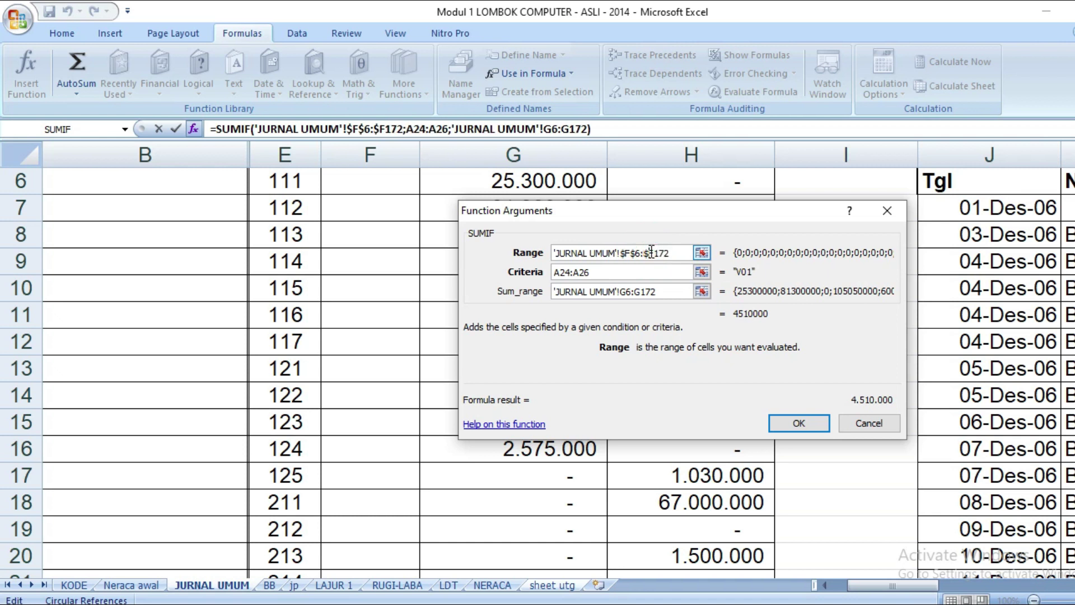
{"action": "left_click", "coordinate": [655, 255]}
{"action": "type", "text": "$"}
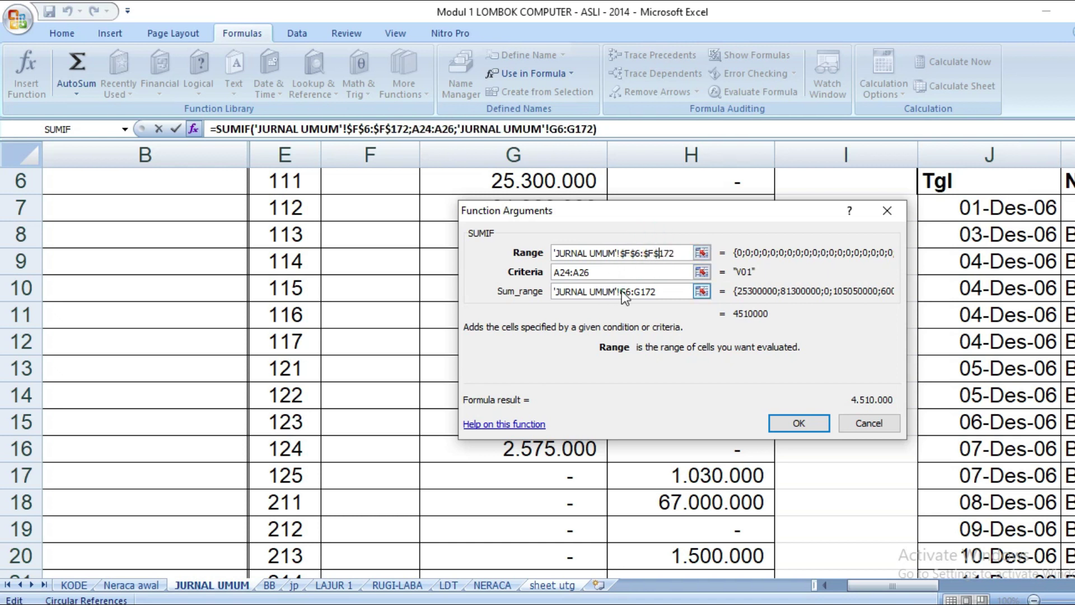
- Make the E24 SUMIF sum range absolute as $G$6:$G$172 and confirm the function
{"action": "left_click", "coordinate": [622, 292]}
{"action": "type", "text": "$"}
{"action": "left_click", "coordinate": [636, 292]}
{"action": "type", "text": "$"}
{"action": "left_click", "coordinate": [646, 291]}
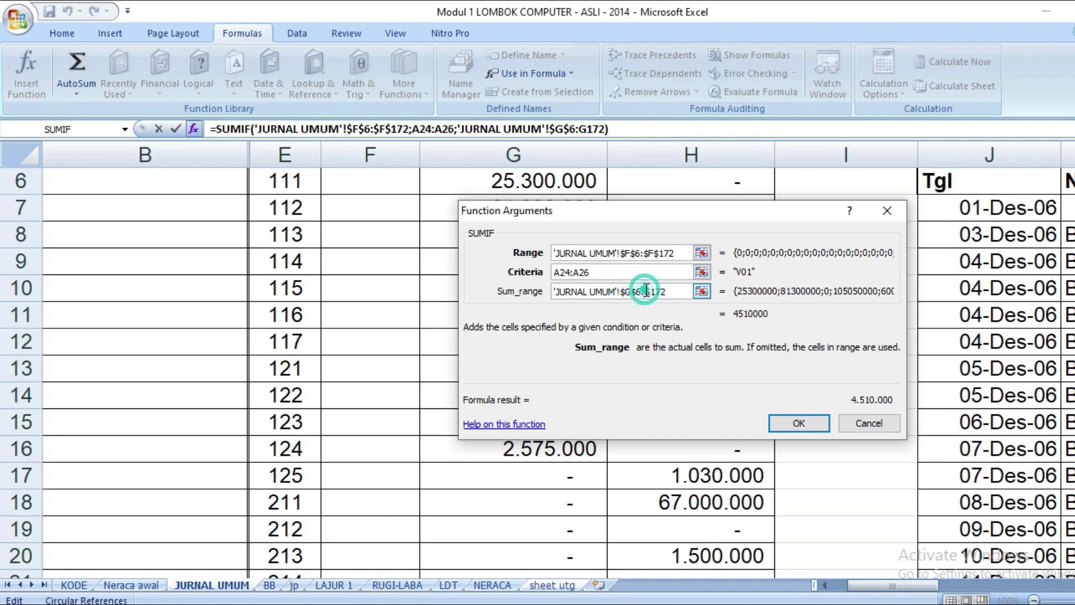
{"action": "type", "text": "$"}
{"action": "left_click", "coordinate": [660, 292]}
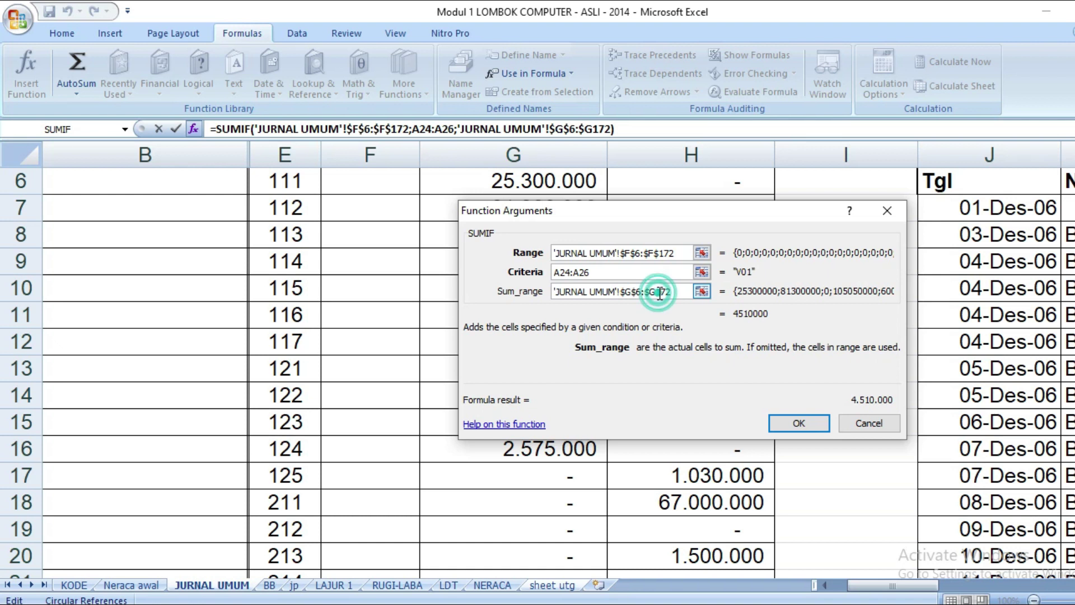
{"action": "type", "text": "$"}
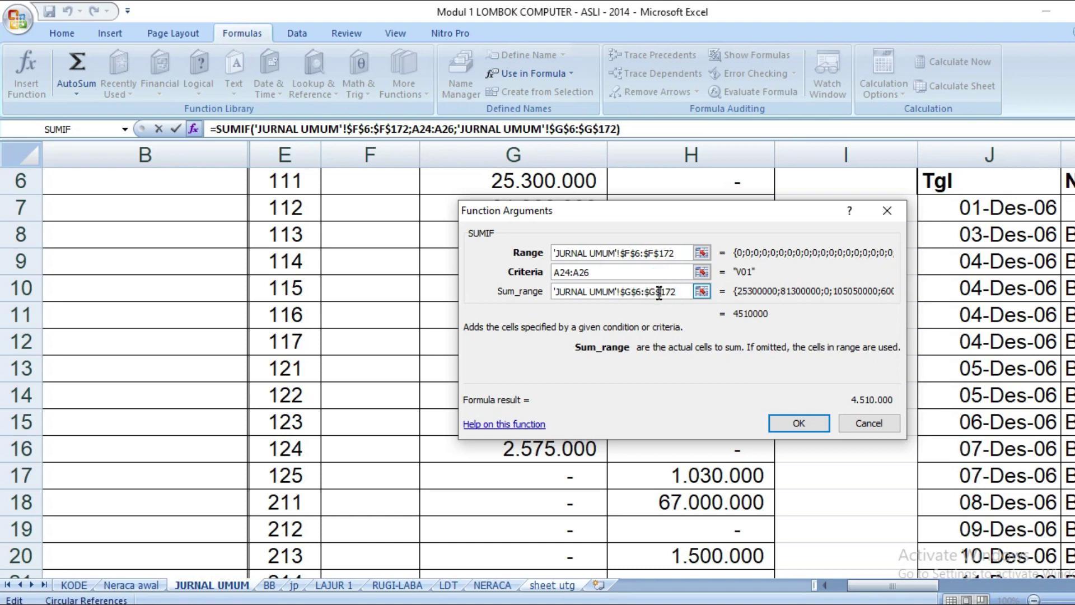
{"action": "left_click", "coordinate": [795, 423]}
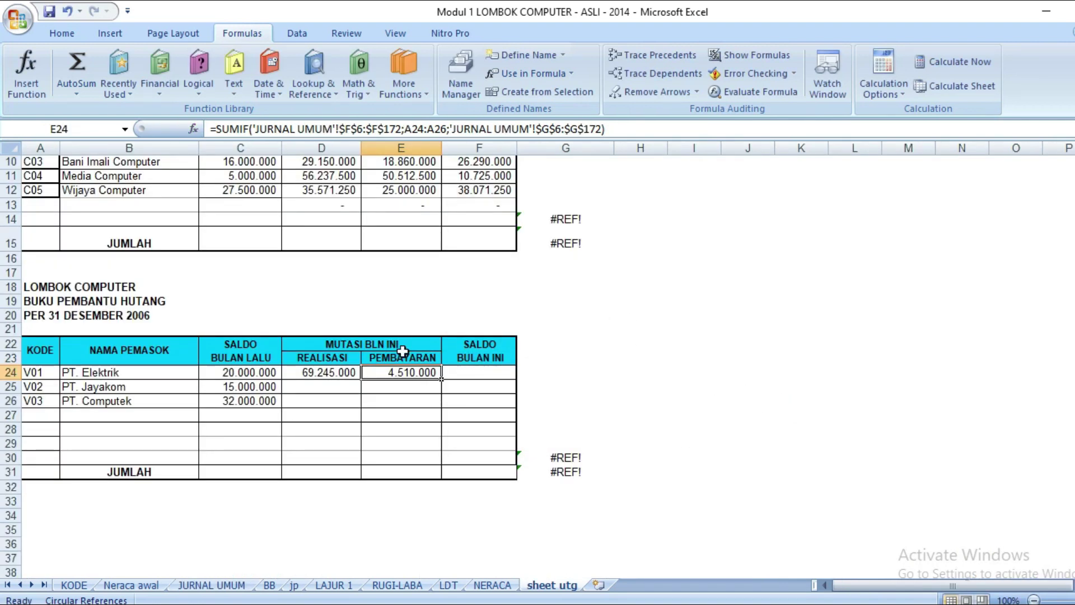
- Copy the REALISASI and PEMBAYARAN formulas in D24:E24 down through row 26 for all suppliers
{"action": "left_click", "coordinate": [323, 374]}
{"action": "mouse_move", "coordinate": [355, 373]}
{"action": "left_mouse_down"}
{"action": "mouse_move", "coordinate": [420, 372]}
{"action": "mouse_move", "coordinate": [444, 383]}
{"action": "left_mouse_up"}
{"action": "left_click_drag", "start_coordinate": [442, 381], "coordinate": [443, 408]}
{"action": "left_click", "coordinate": [468, 372]}
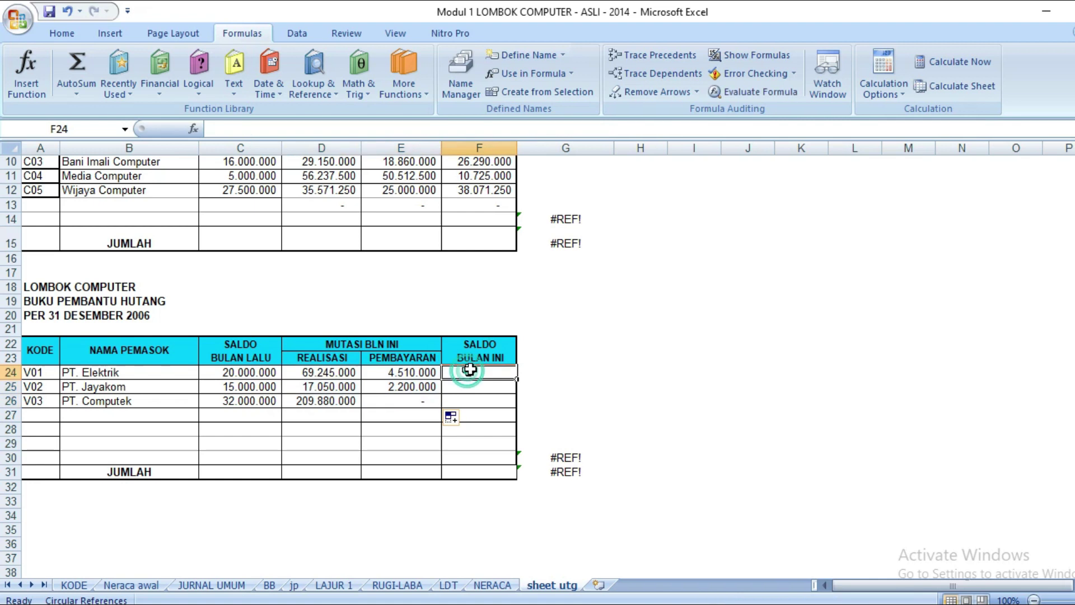
{"action": "left_click", "coordinate": [413, 404]}
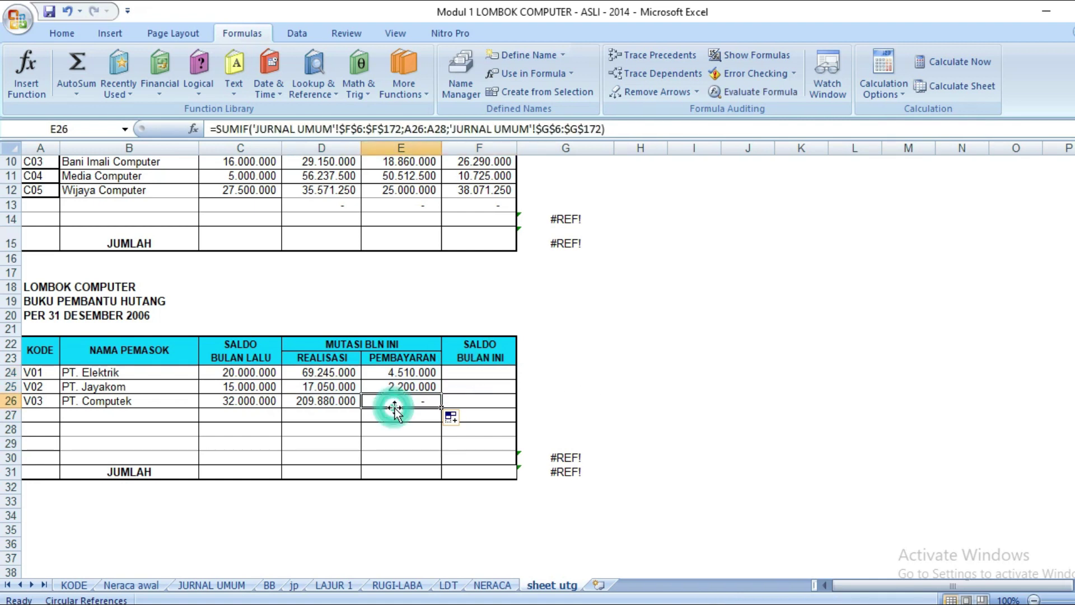
- Calculate the supplier closing balance in F24 as =C24+D24-E24 and copy the formula down to F26
{"action": "left_click", "coordinate": [473, 371]}
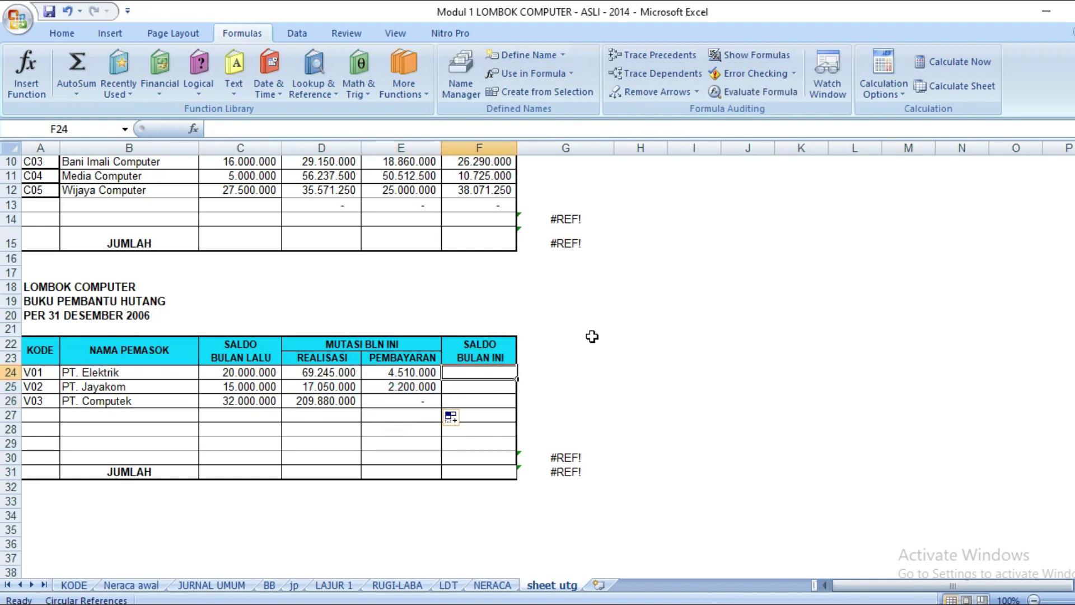
{"action": "type", "text": "="}
{"action": "key", "text": "Left"}
{"action": "key", "text": "Left"}
{"action": "key", "text": "Left"}
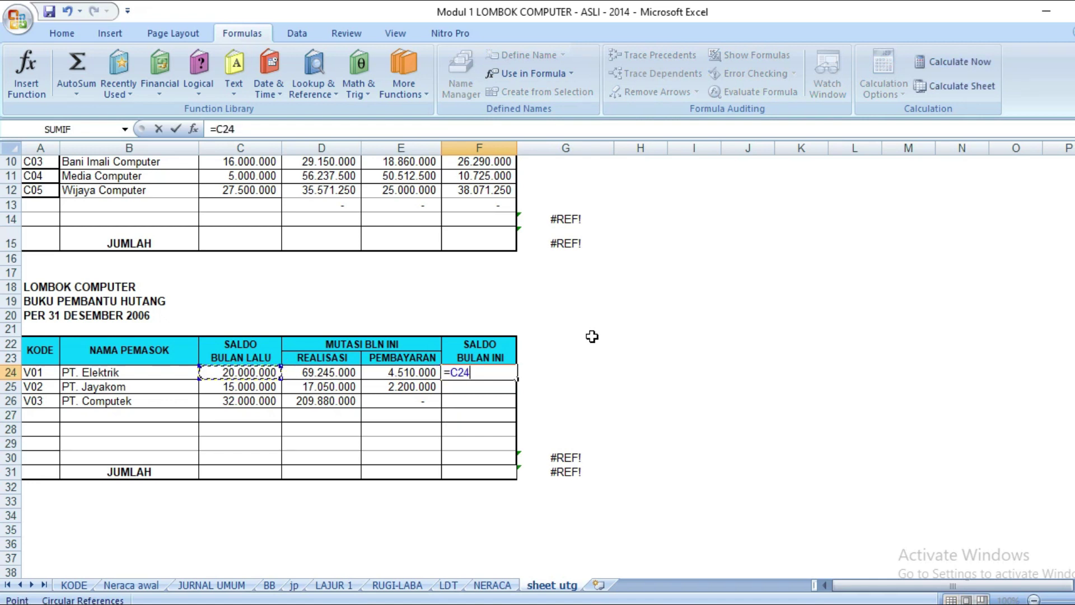
{"action": "type", "text": "+"}
{"action": "key", "text": "Left"}
{"action": "key", "text": "Left"}
{"action": "type", "text": "-"}
{"action": "key", "text": "Left"}
{"action": "key", "text": "Return"}
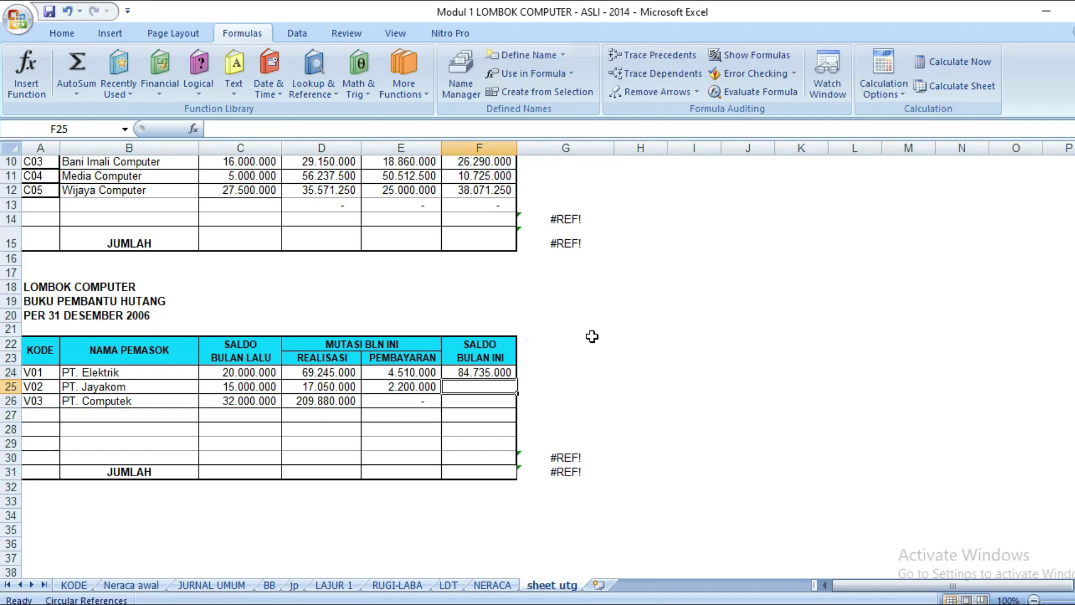
{"action": "left_click", "coordinate": [501, 371]}
{"action": "left_click_drag", "start_coordinate": [519, 380], "coordinate": [518, 403]}
- Total the customers' SALDO BULAN LALU in the JUMLAH cell C15 with SUM over C8:C12
{"action": "left_click", "coordinate": [308, 472]}
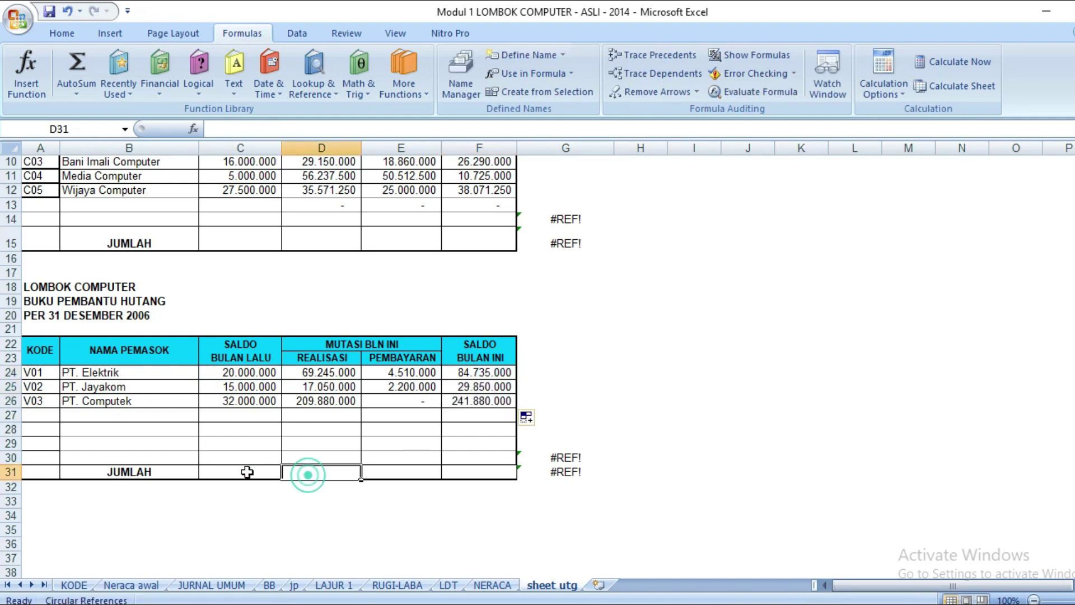
{"action": "left_click", "coordinate": [224, 471]}
{"action": "scroll", "coordinate": [275, 454], "scroll_direction": "up", "scroll_amount": 3}
{"action": "left_click", "coordinate": [247, 387]}
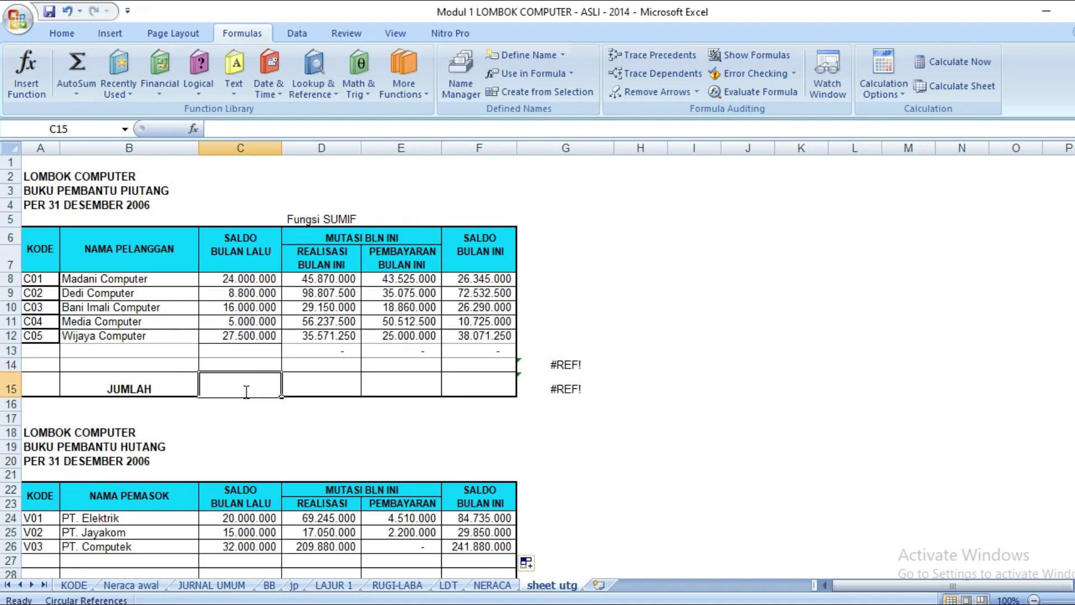
{"action": "type", "text": "="}
{"action": "key", "text": "BackSpace"}
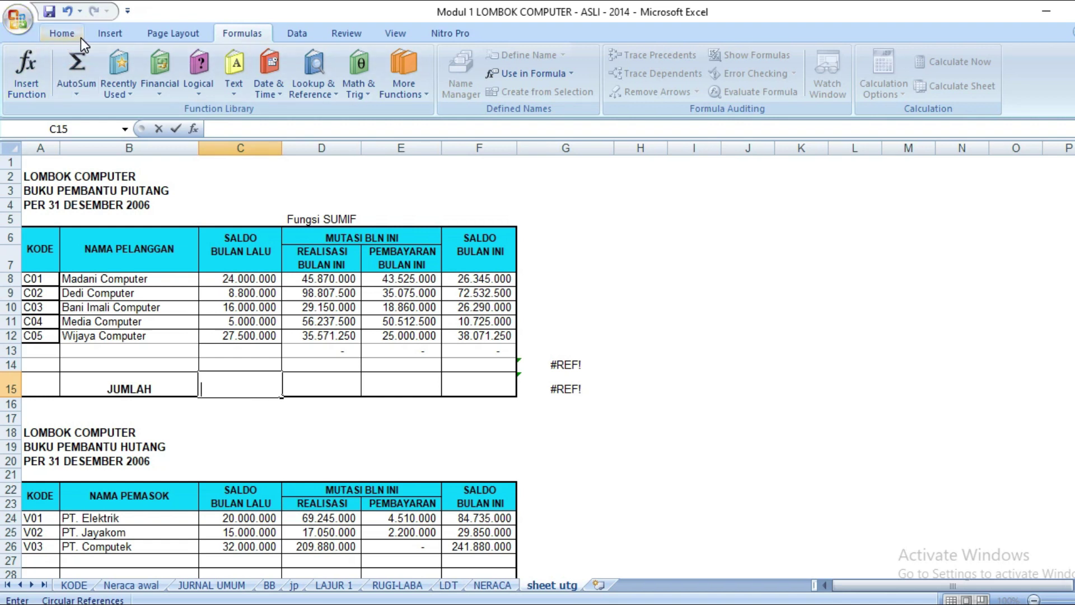
{"action": "type", "text": "=SUM("}
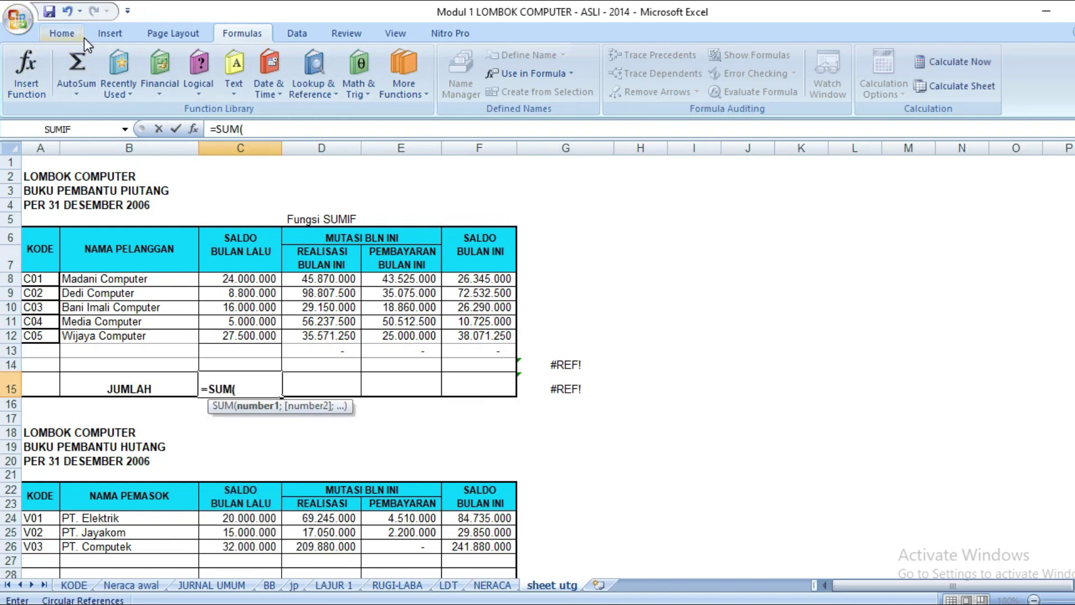
{"action": "left_click_drag", "start_coordinate": [263, 278], "coordinate": [261, 333]}
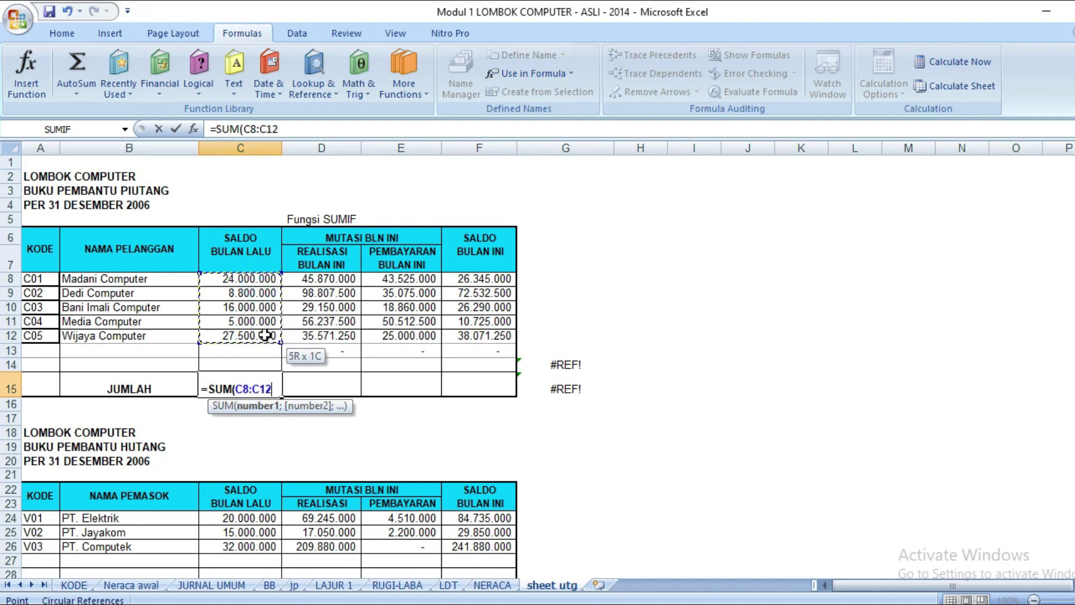
{"action": "key", "text": "Return"}
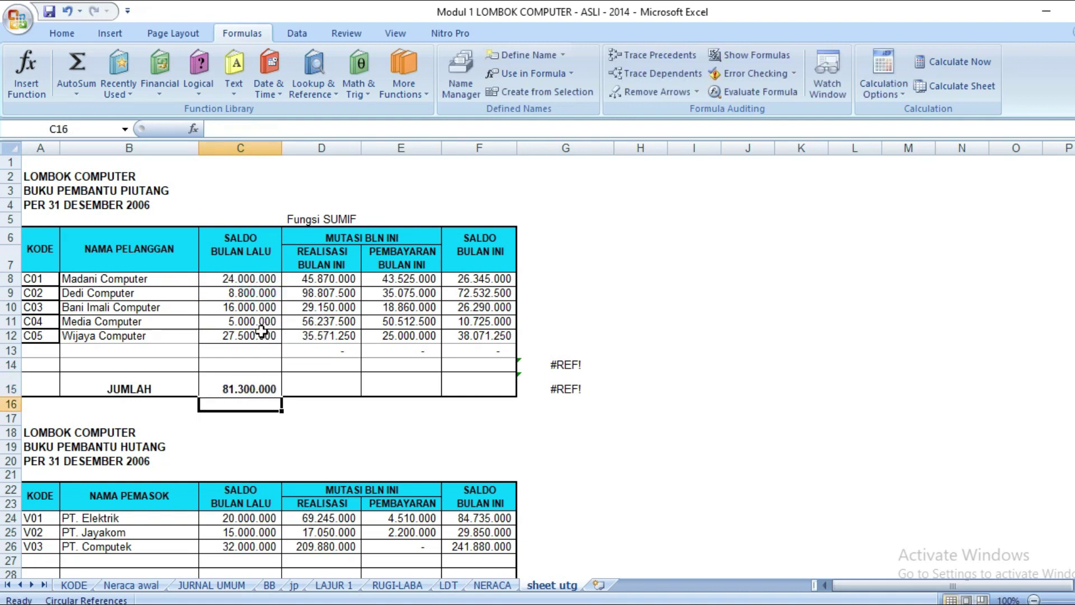
- Copy the C15 total formula across the receivable ledger's JUMLAH row to F15
{"action": "scroll", "coordinate": [296, 429], "scroll_direction": "down", "scroll_amount": 2}
{"action": "left_click", "coordinate": [261, 299]}
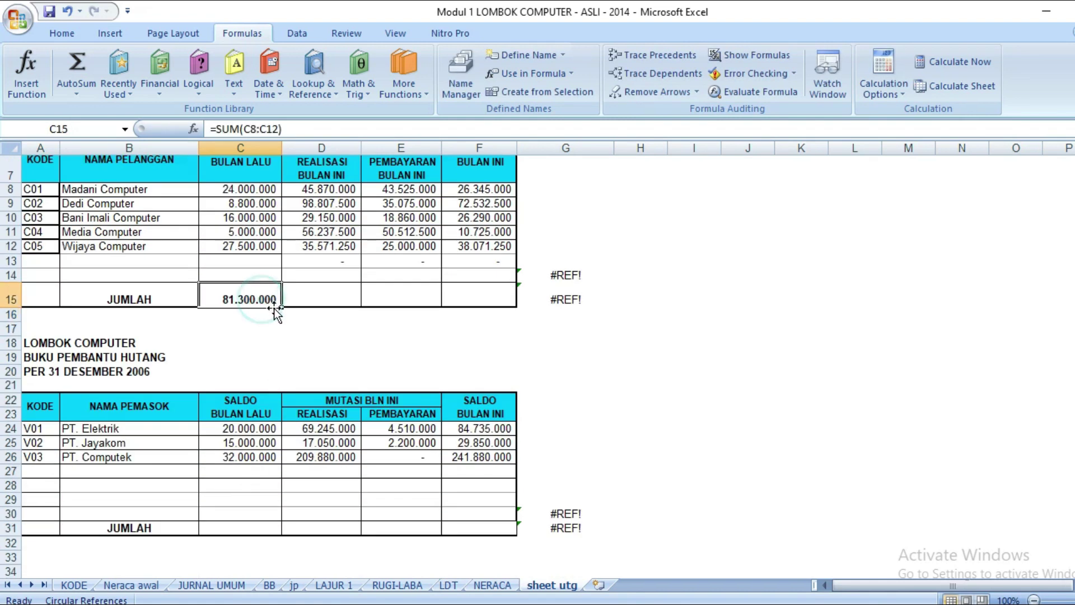
{"action": "left_click_drag", "start_coordinate": [284, 305], "coordinate": [497, 311]}
{"action": "left_click", "coordinate": [403, 329]}
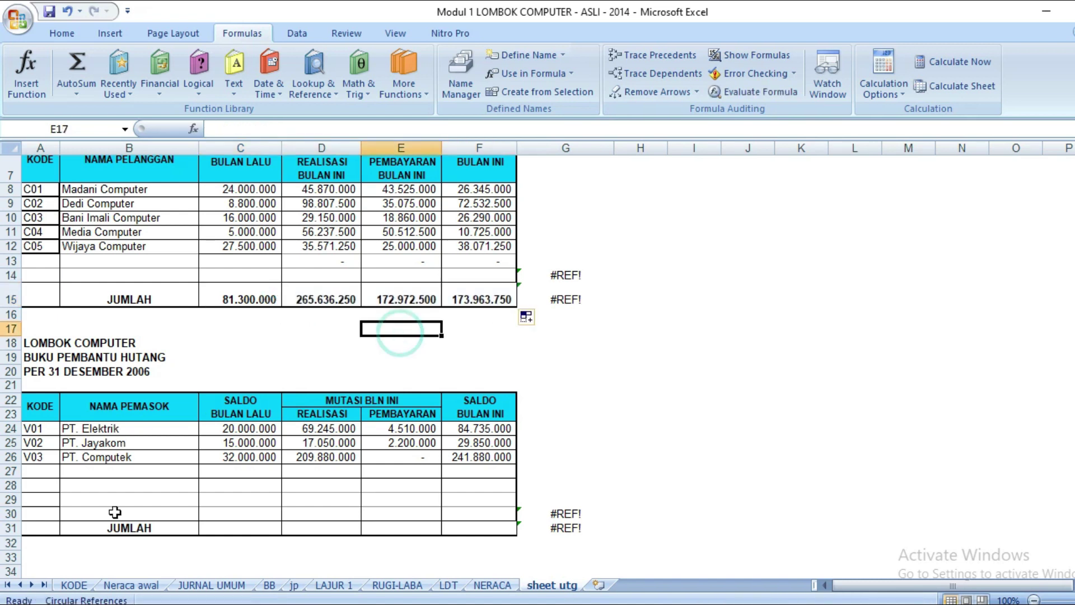
- Total the suppliers' SALDO BULAN LALU in the payable ledger's JUMLAH cell C31 with =SUM(C24:C26)
{"action": "left_click", "coordinate": [219, 522]}
{"action": "type", "text": "=SUM("}
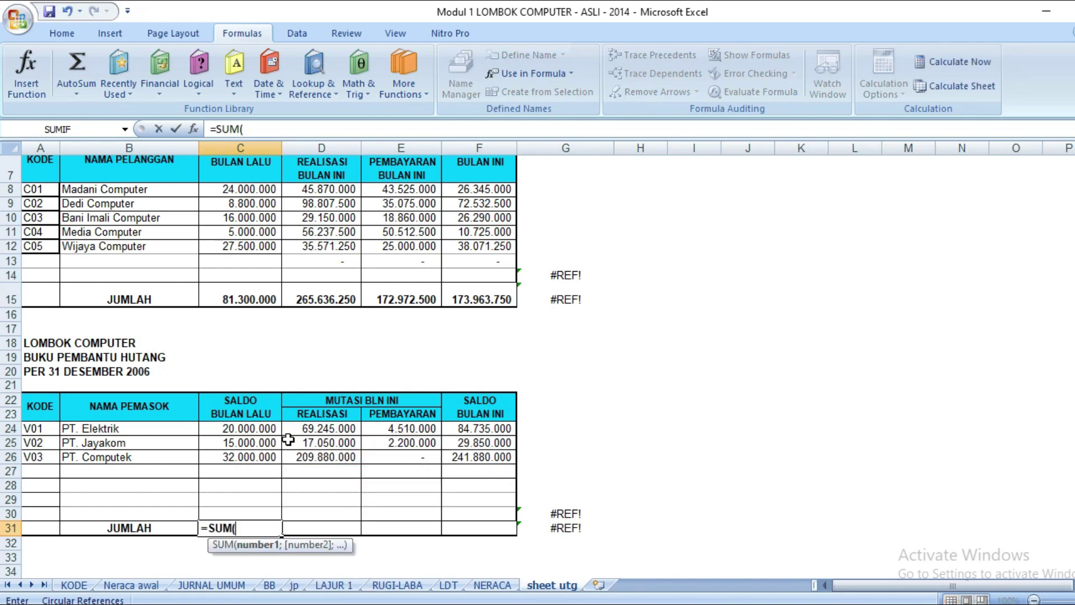
{"action": "left_click_drag", "start_coordinate": [253, 427], "coordinate": [256, 456]}
{"action": "type", "text": ")"}
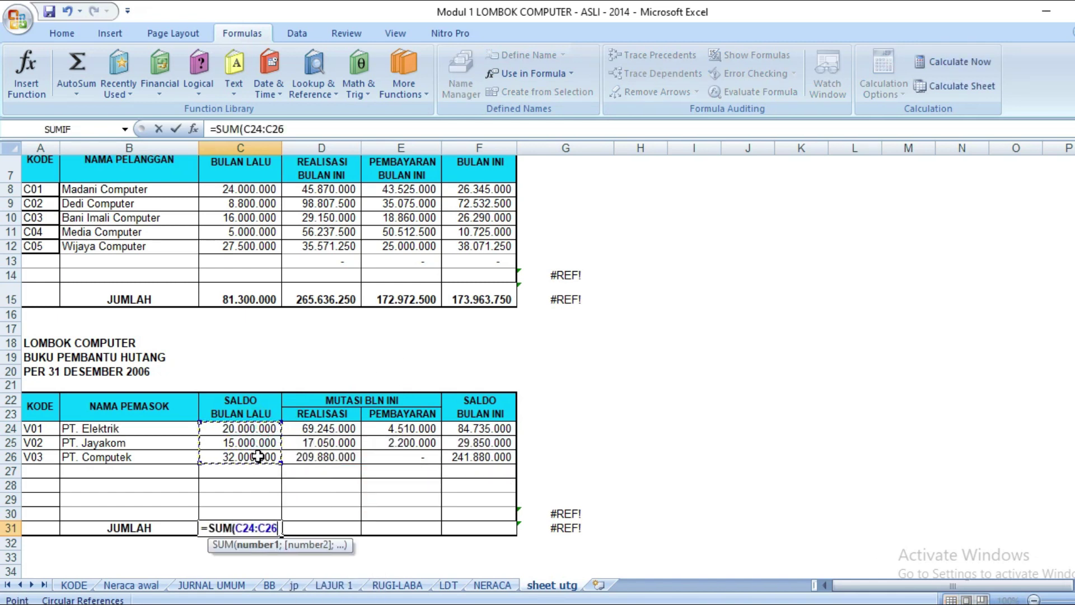
{"action": "key", "text": "Return"}
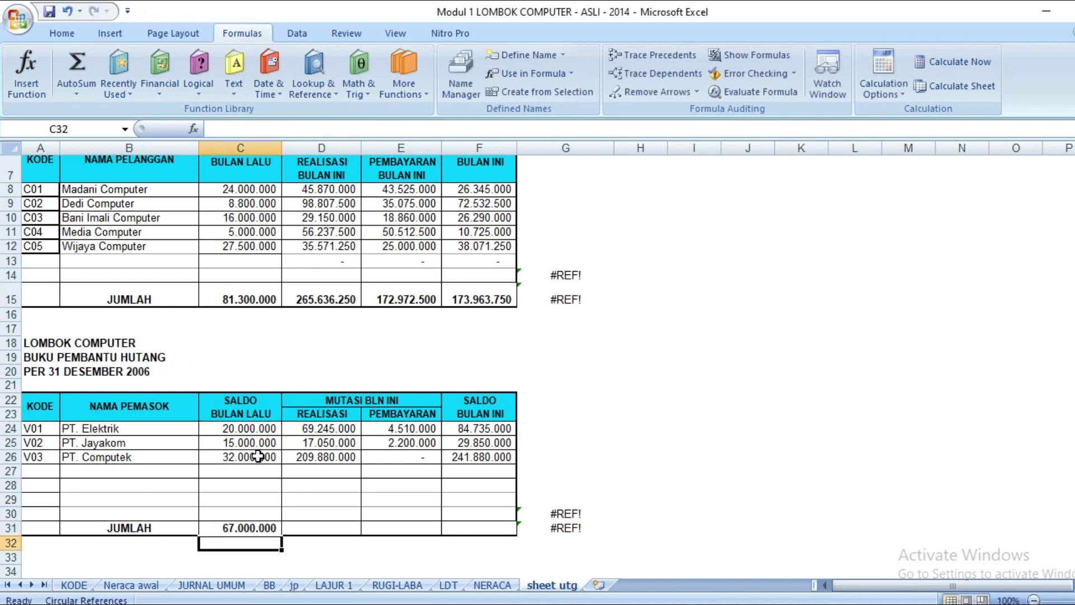
- Copy the C31 total formula across the payable ledger's JUMLAH row to F31
{"action": "left_click", "coordinate": [267, 530]}
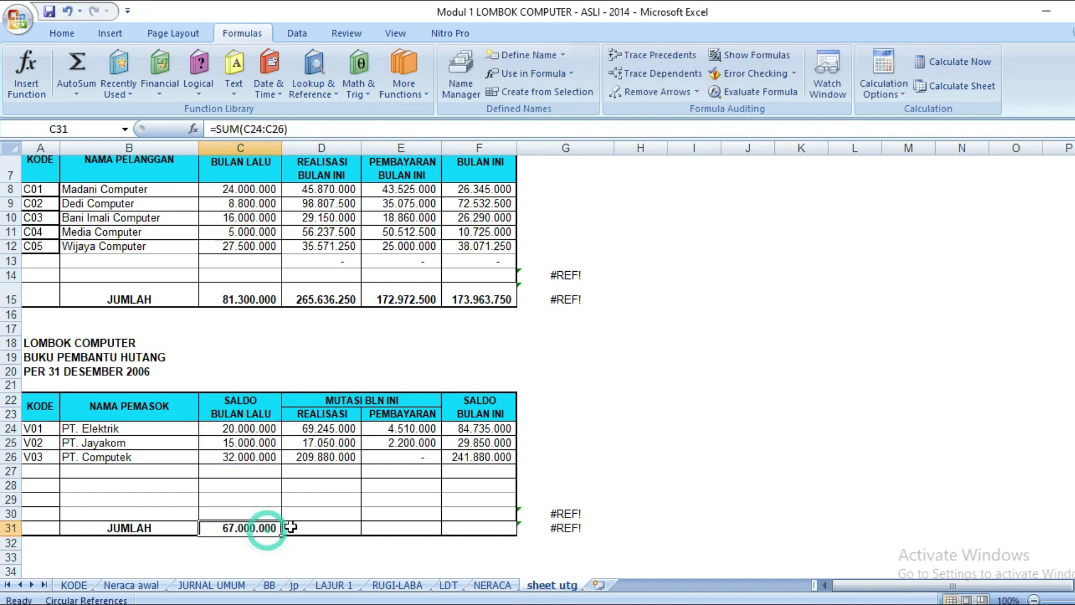
{"action": "left_click_drag", "start_coordinate": [282, 537], "coordinate": [494, 532]}
{"action": "left_click", "coordinate": [424, 499]}
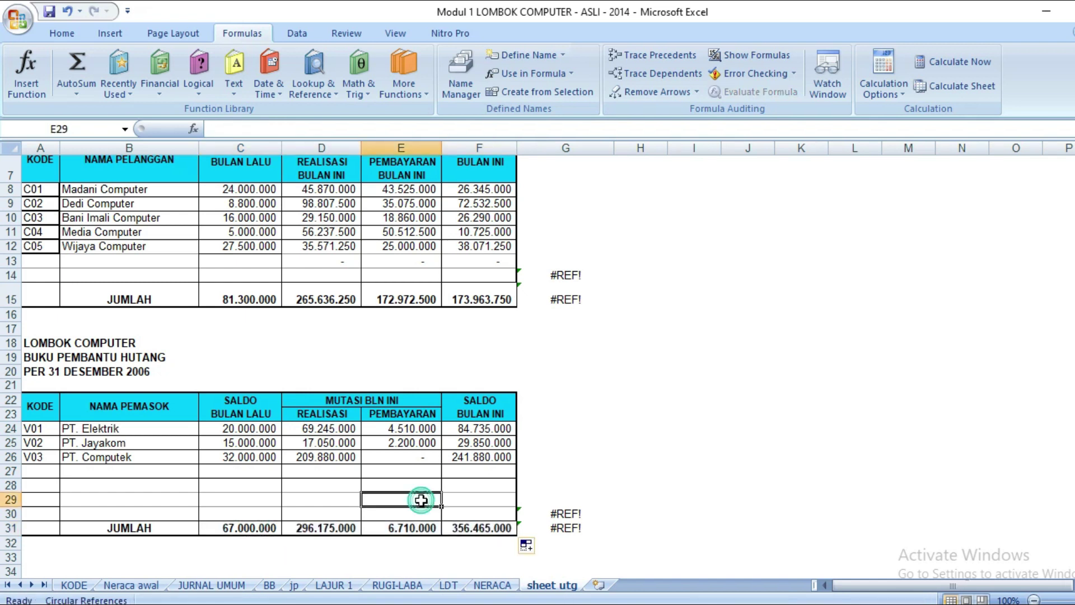
{"action": "left_click", "coordinate": [344, 476]}
{"action": "left_click", "coordinate": [639, 428]}
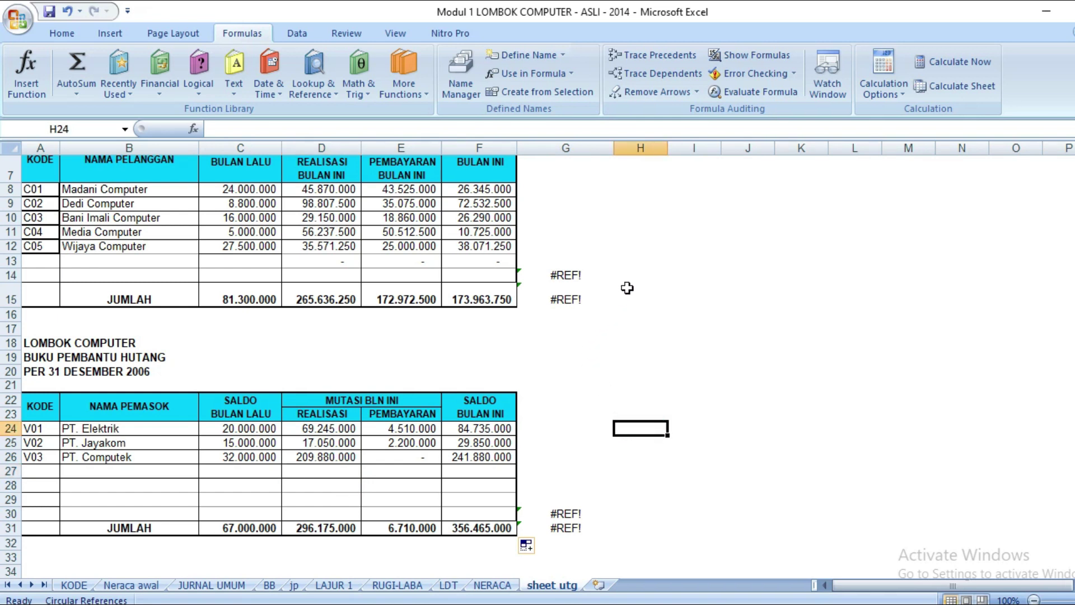
- Apply All Borders to the receivable ledger's customer rows A8:F14
{"action": "scroll", "coordinate": [625, 287], "scroll_direction": "up", "scroll_amount": 2}
{"action": "scroll", "coordinate": [623, 286], "scroll_direction": "down", "scroll_amount": 1}
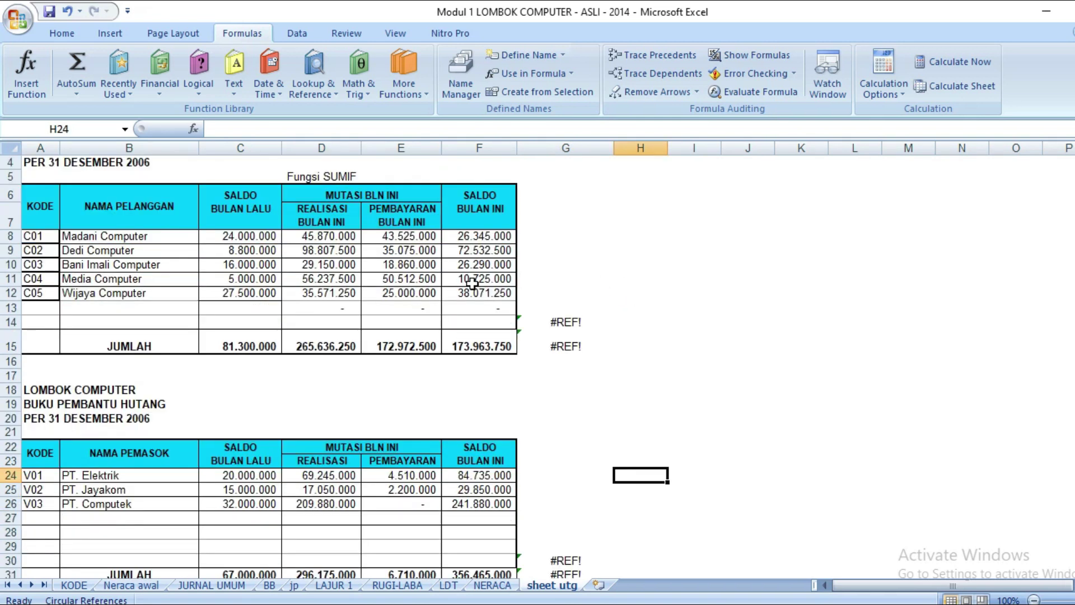
{"action": "left_click", "coordinate": [41, 294]}
{"action": "left_click_drag", "start_coordinate": [35, 235], "coordinate": [512, 324]}
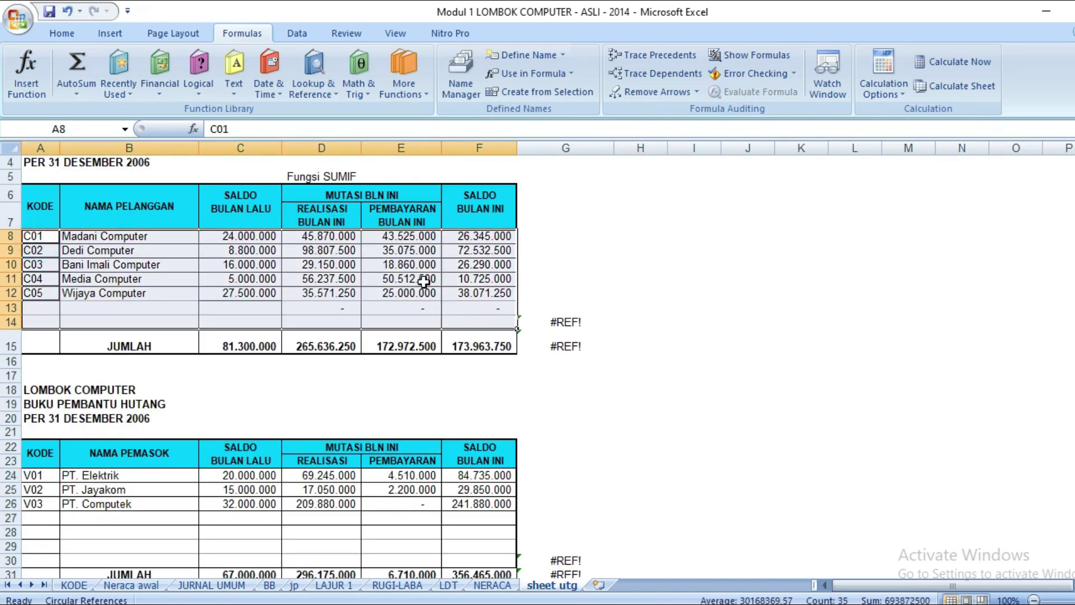
{"action": "left_click", "coordinate": [56, 34]}
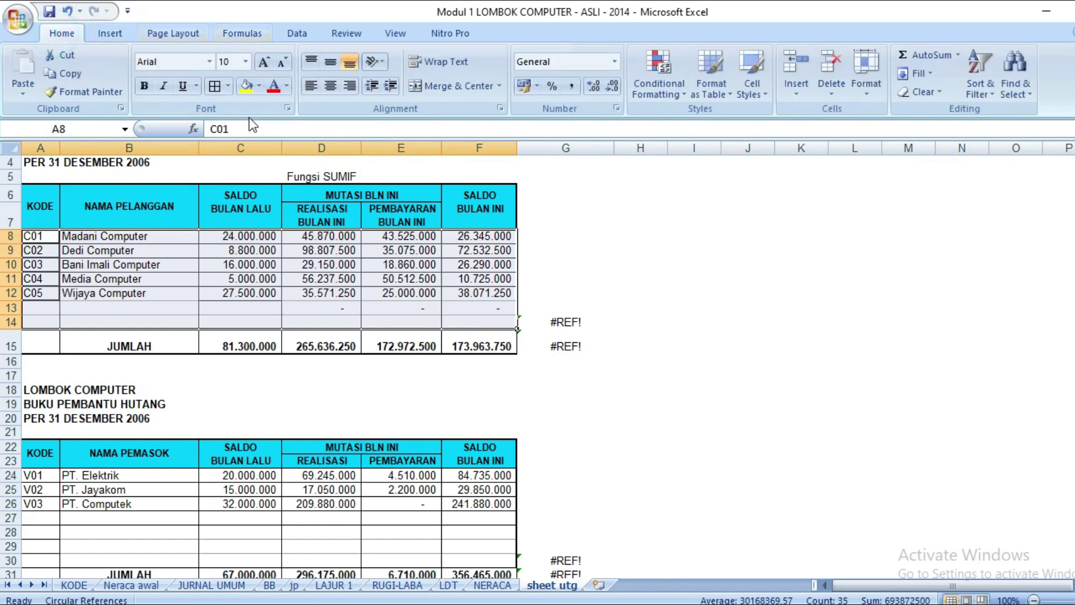
{"action": "left_click", "coordinate": [229, 86]}
{"action": "left_click", "coordinate": [239, 219]}
{"action": "left_click", "coordinate": [168, 374]}
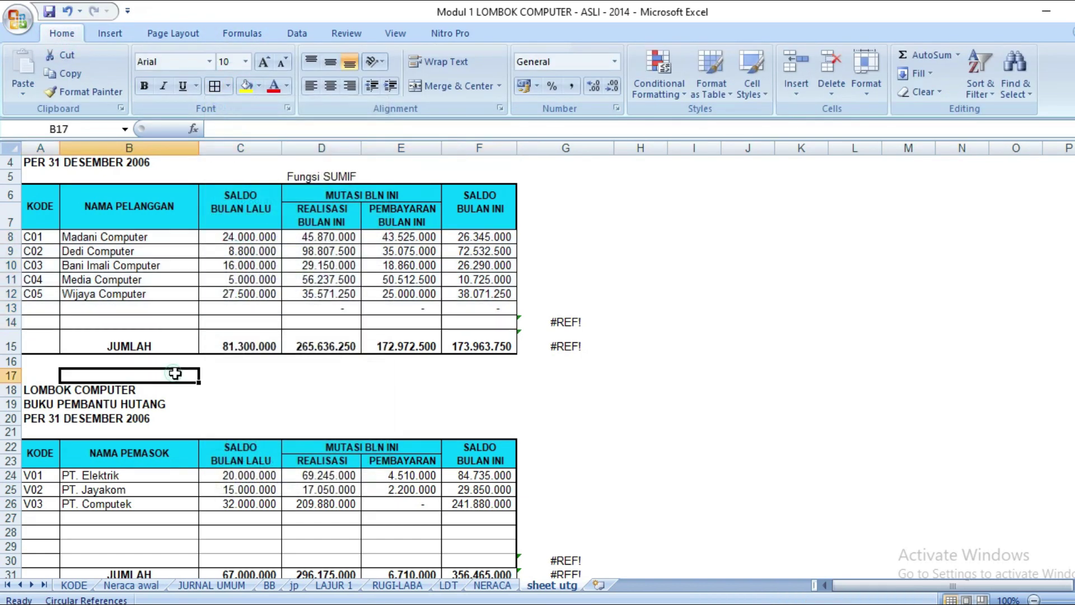
- Review the rows and JUMLAH totals of the receivable and payable ledgers, glancing at the RUGI-LABA and LDT sheets in between
{"action": "scroll", "coordinate": [184, 372], "scroll_direction": "down", "scroll_amount": 2}
{"action": "left_click_drag", "start_coordinate": [51, 372], "coordinate": [481, 460]}
{"action": "left_click", "coordinate": [554, 401]}
{"action": "scroll", "coordinate": [555, 401], "scroll_direction": "up", "scroll_amount": 3}
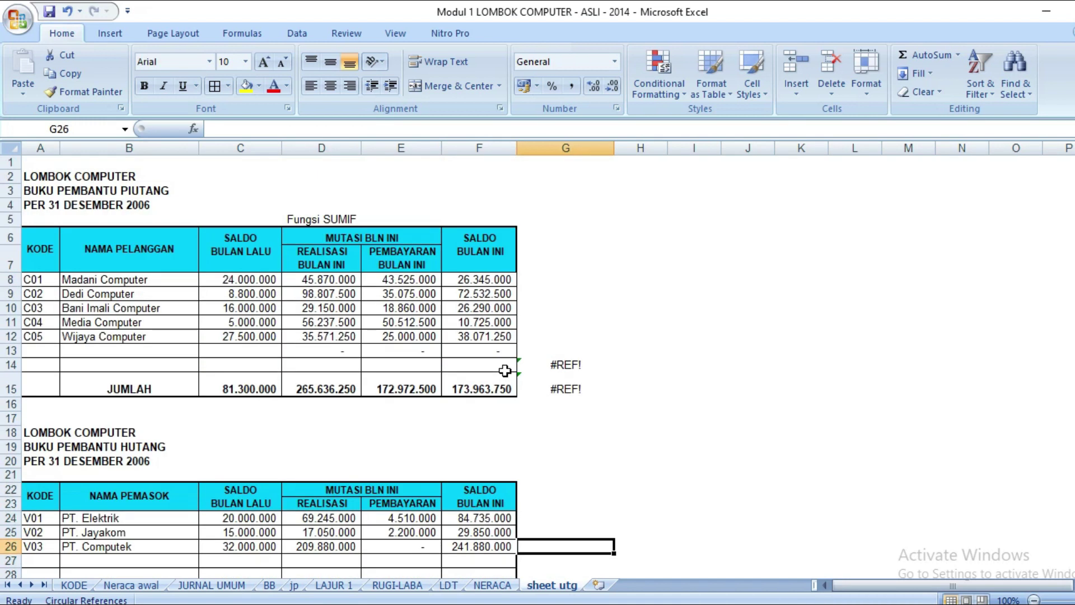
{"action": "scroll", "coordinate": [503, 362], "scroll_direction": "down", "scroll_amount": 4}
{"action": "left_click", "coordinate": [259, 259]}
{"action": "scroll", "coordinate": [658, 331], "scroll_direction": "up", "scroll_amount": 3}
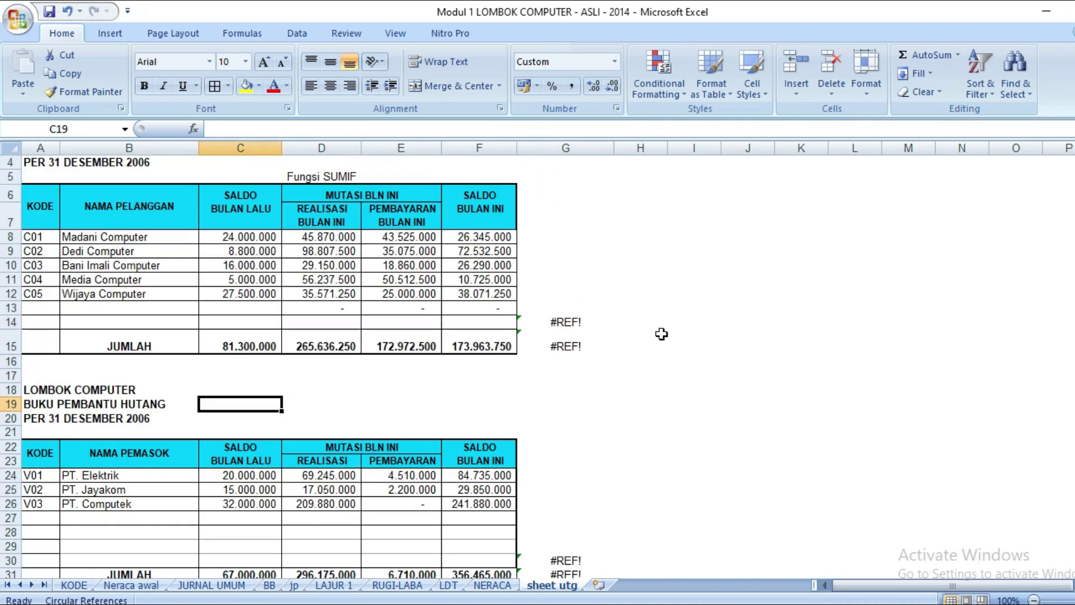
{"action": "left_click", "coordinate": [233, 297]}
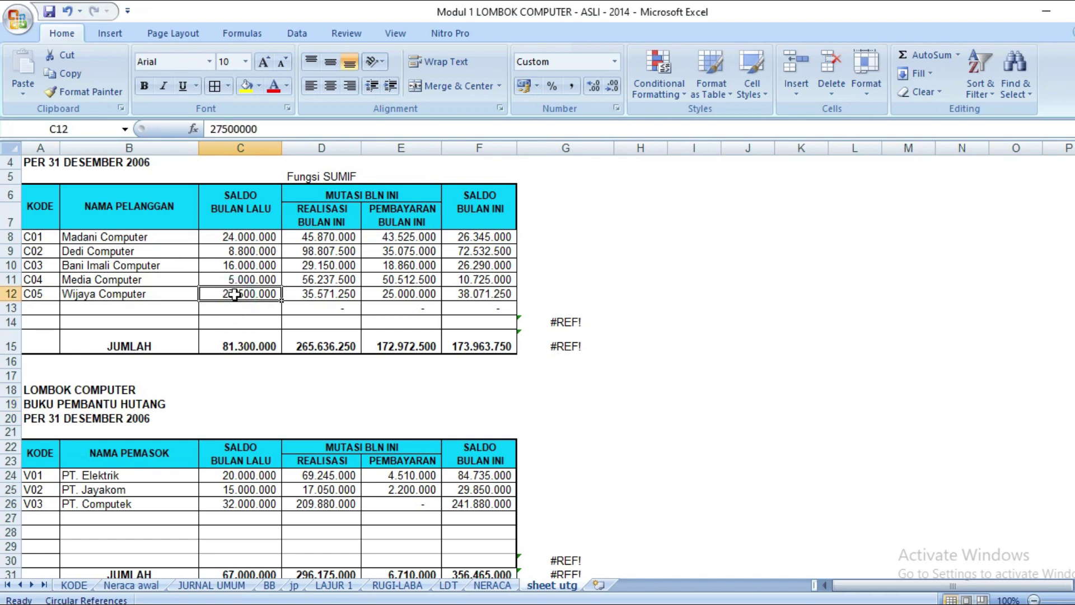
{"action": "left_click", "coordinate": [397, 585]}
{"action": "left_click", "coordinate": [449, 585]}
{"action": "left_click", "coordinate": [542, 586]}
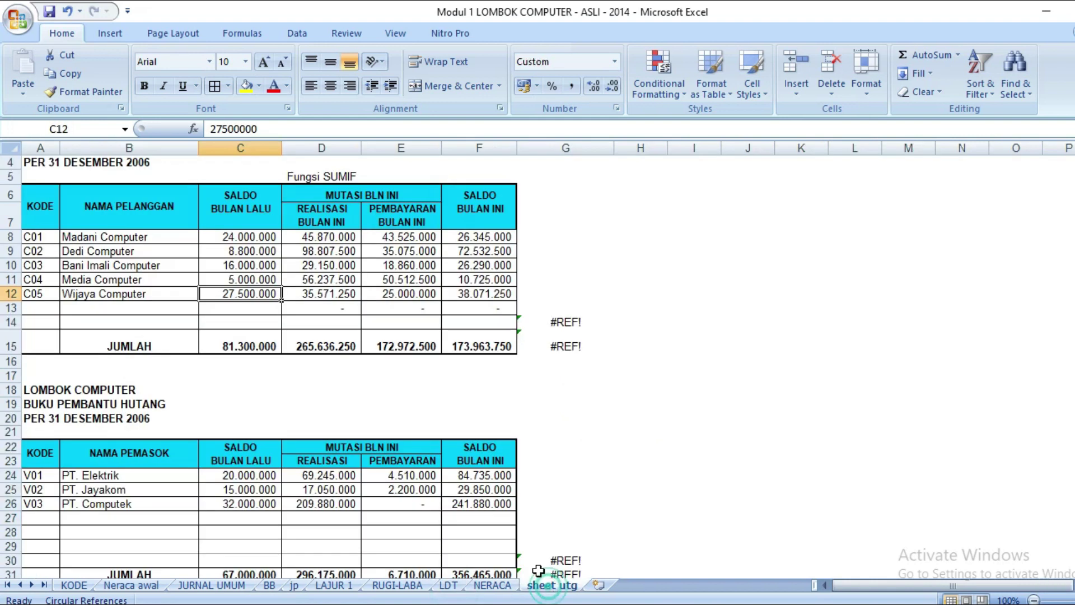
{"action": "scroll", "coordinate": [282, 396], "scroll_direction": "up", "scroll_amount": 1}
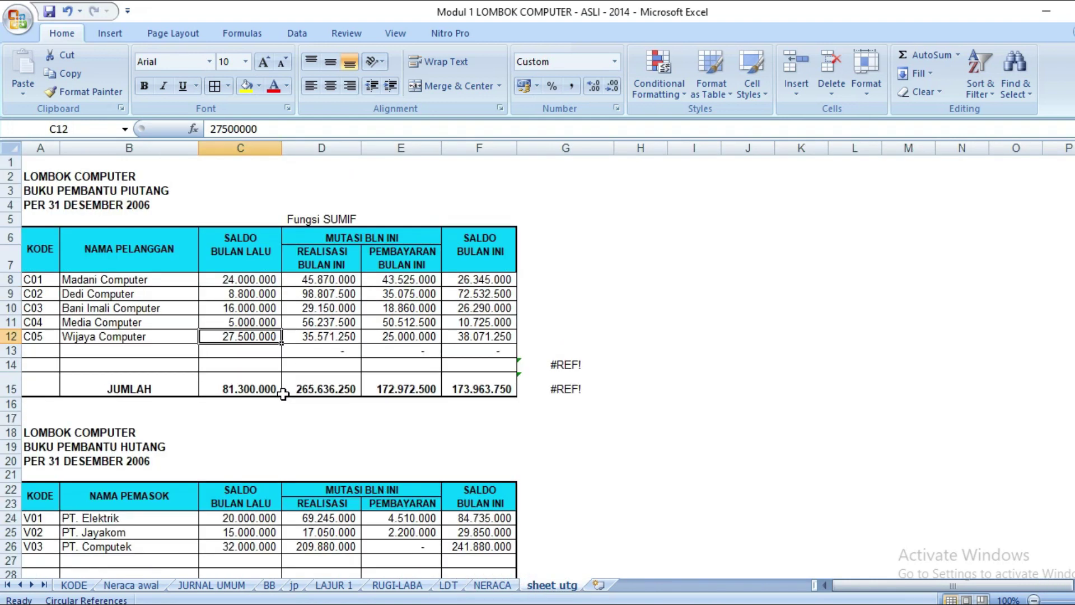
{"action": "scroll", "coordinate": [283, 395], "scroll_direction": "down", "scroll_amount": 3}
{"action": "left_click", "coordinate": [286, 399]}
{"action": "left_click", "coordinate": [238, 327]}
{"action": "scroll", "coordinate": [238, 328], "scroll_direction": "up", "scroll_amount": 3}
{"action": "left_click", "coordinate": [241, 386]}
{"action": "left_click", "coordinate": [429, 404]}
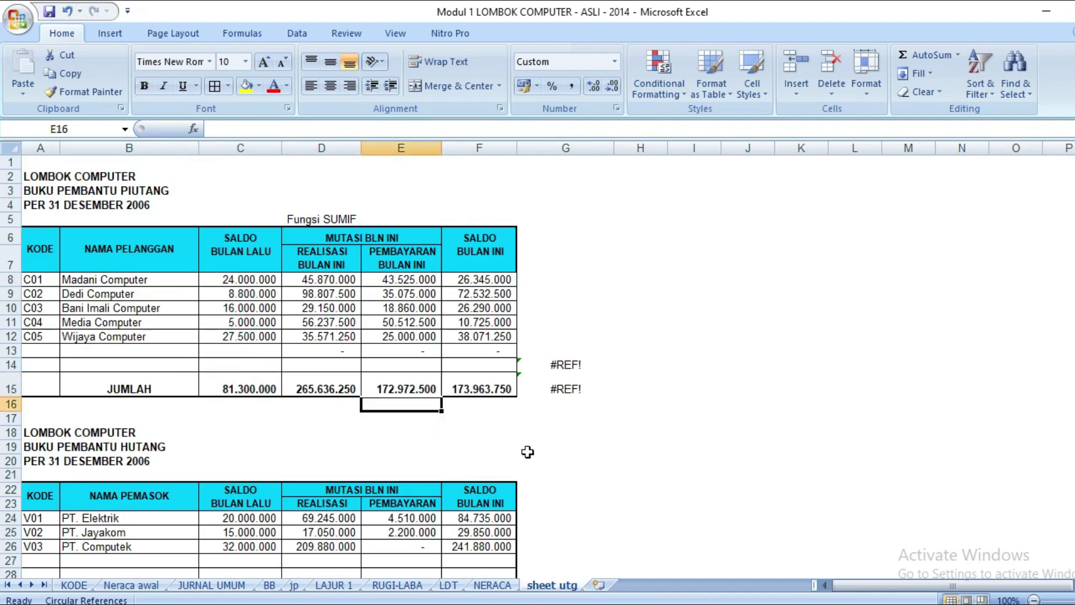